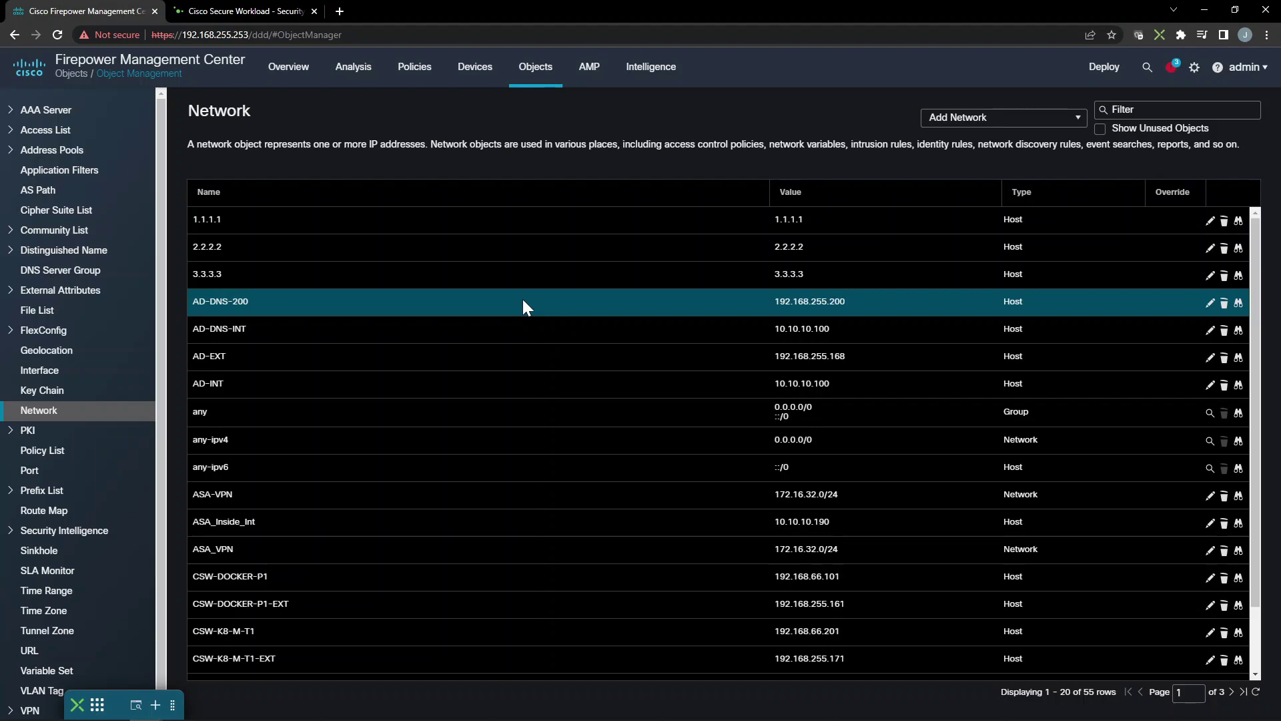
Go from the Dynamic Objects page to the Policies > Access Control policy list
{"action": "left_click", "coordinate": [64, 289]}
{"action": "left_click", "coordinate": [85, 315]}
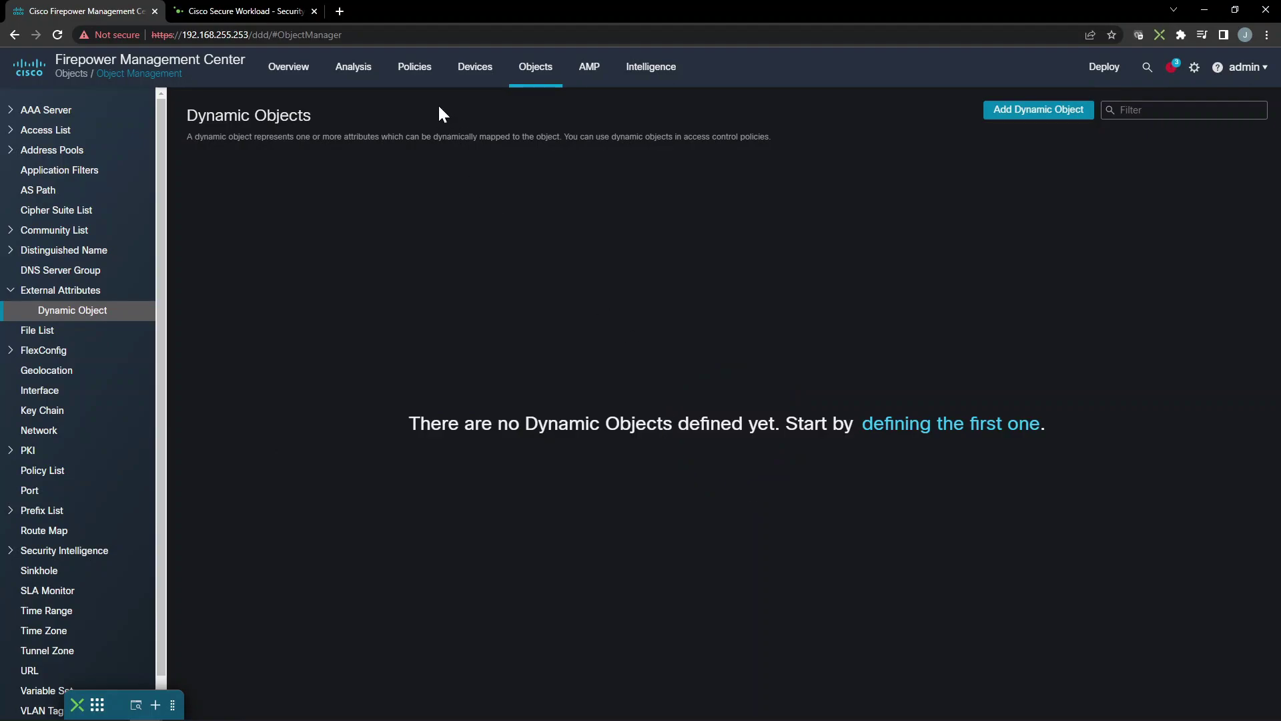
{"action": "left_click", "coordinate": [418, 76]}
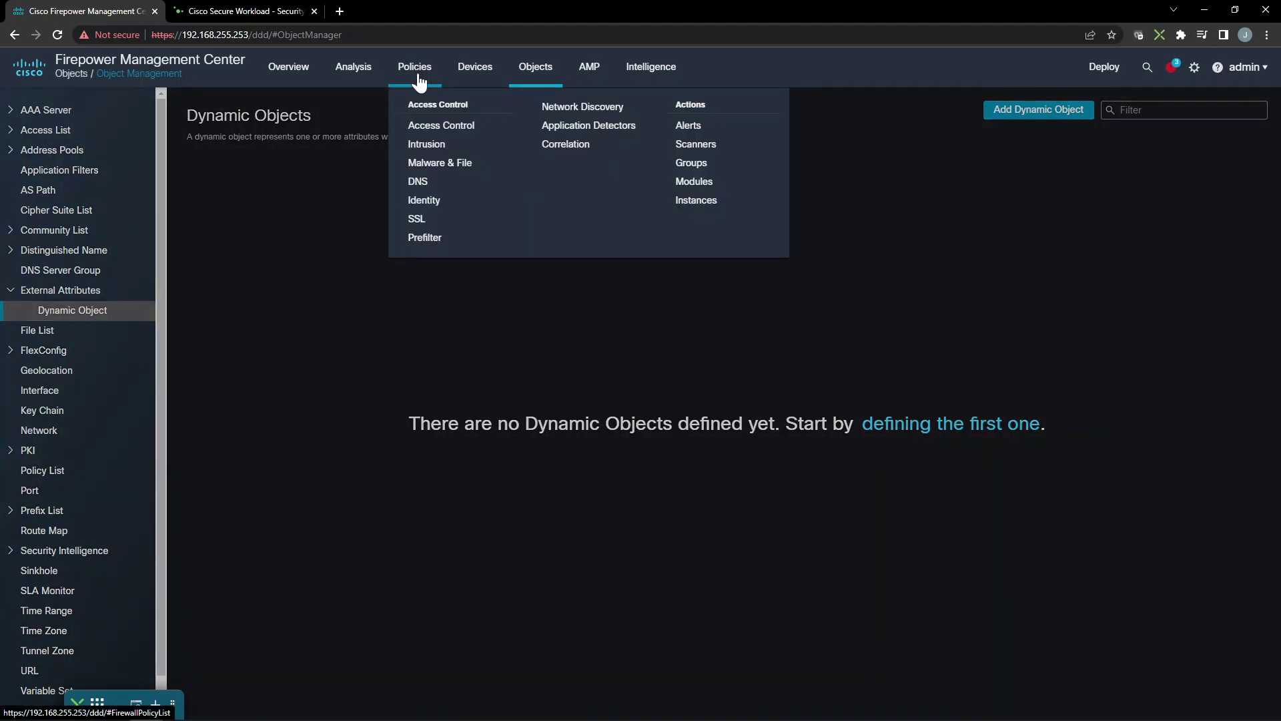
{"action": "left_click", "coordinate": [429, 124]}
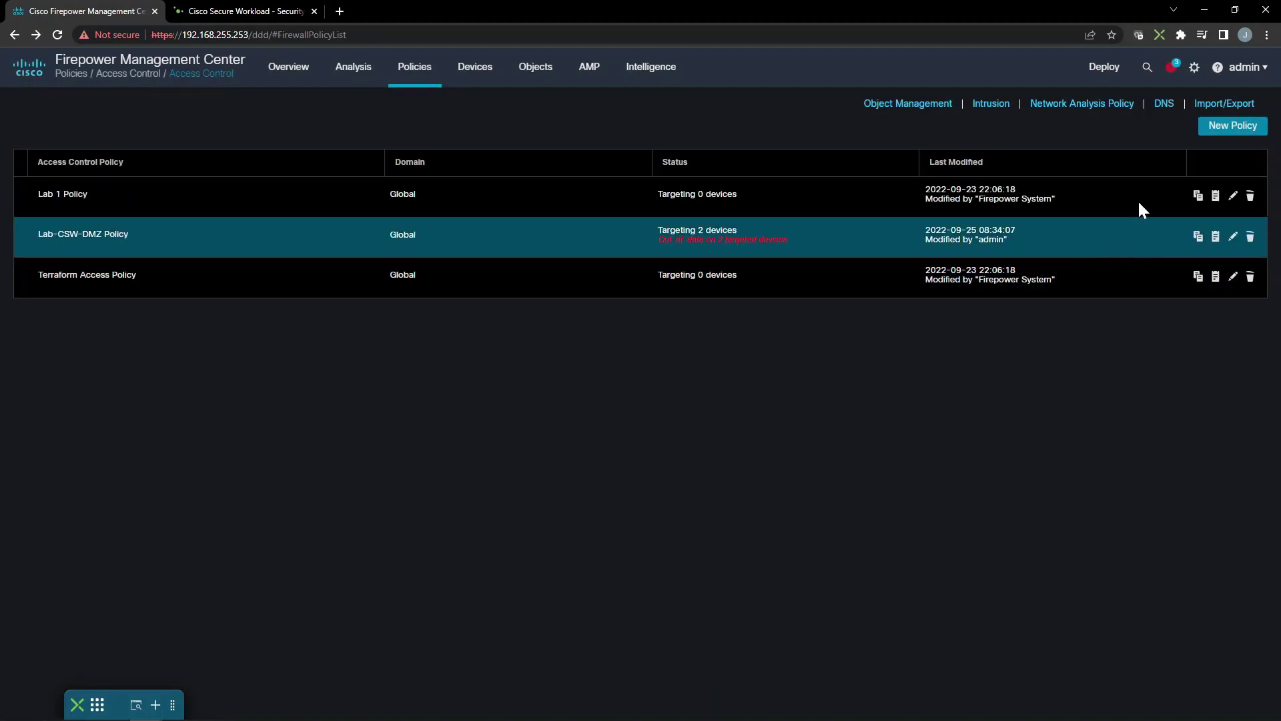
Create access control policy LAB-CLEAN-DMZ-Policy targeting FTD-A with base policy None, and save it
{"action": "left_click", "coordinate": [1217, 126]}
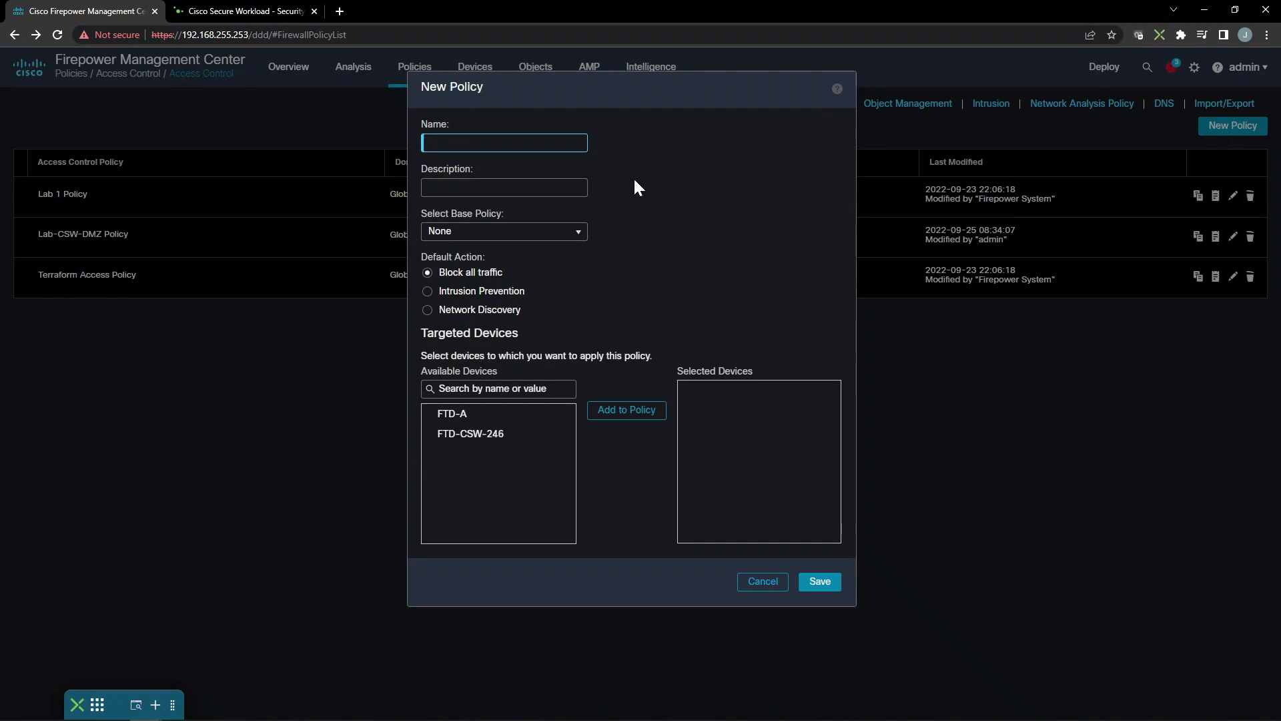
{"action": "type", "text": "LAB-CLEAN-DMZ-Policy"}
{"action": "left_click", "coordinate": [494, 415]}
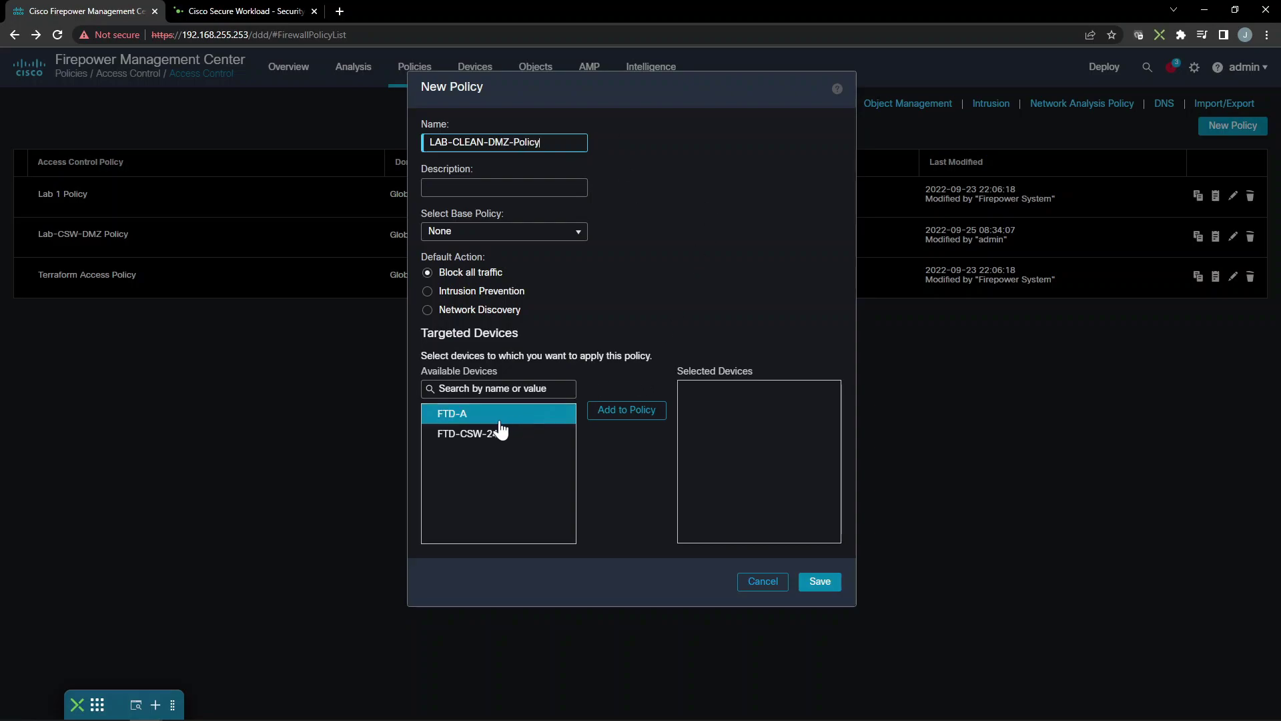
{"action": "left_click", "coordinate": [609, 412]}
{"action": "left_click", "coordinate": [520, 234]}
{"action": "left_click", "coordinate": [521, 248]}
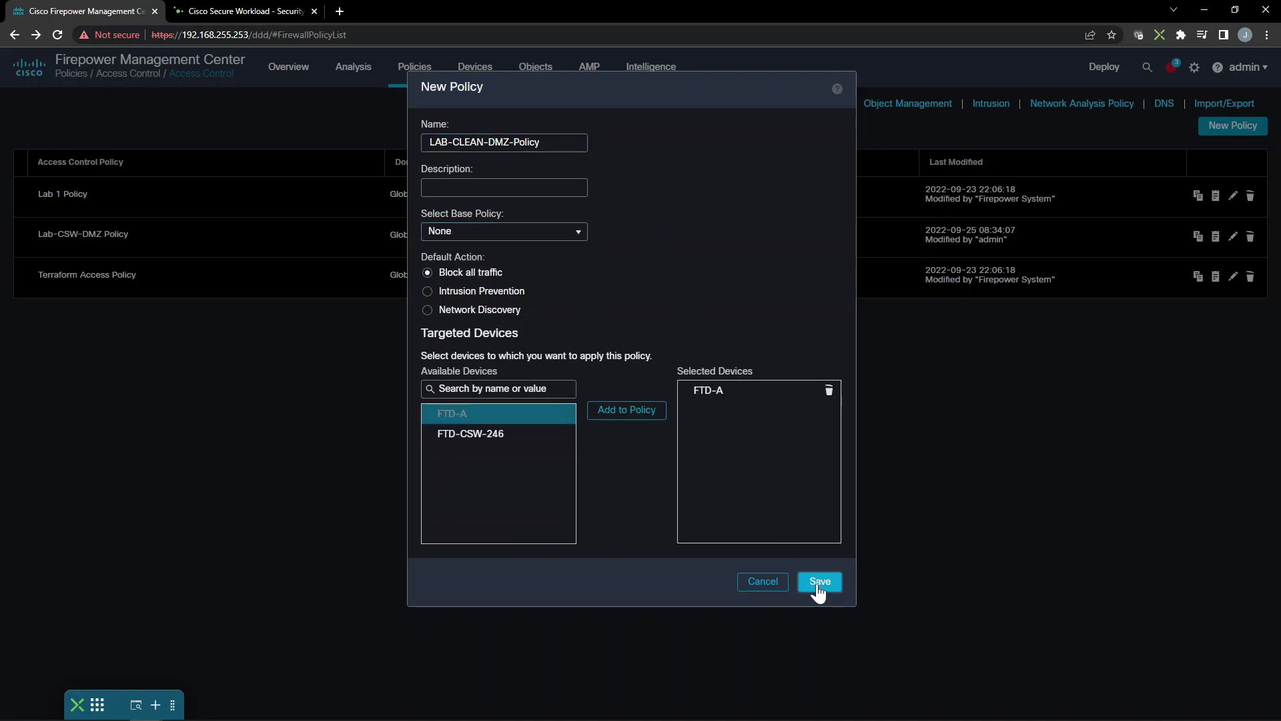
{"action": "left_click", "coordinate": [820, 585]}
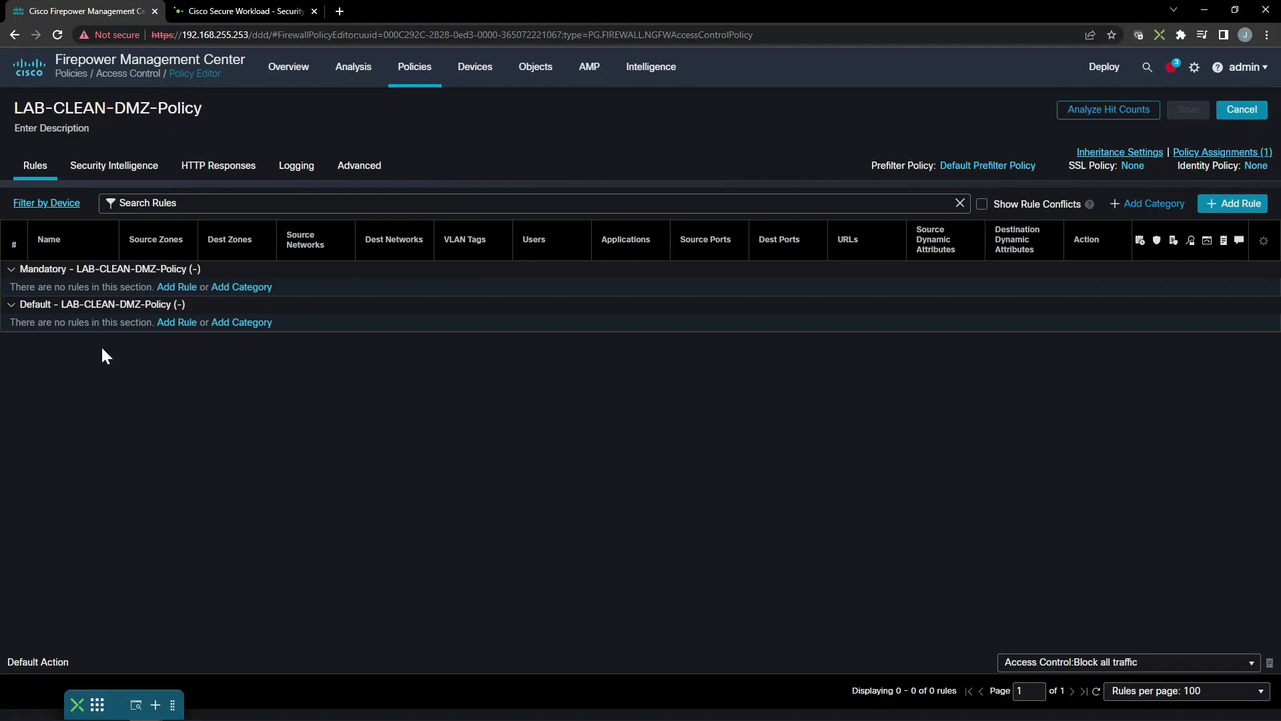
Edit the API user account in System > Users and save its settings unchanged
{"action": "left_click", "coordinate": [1195, 67]}
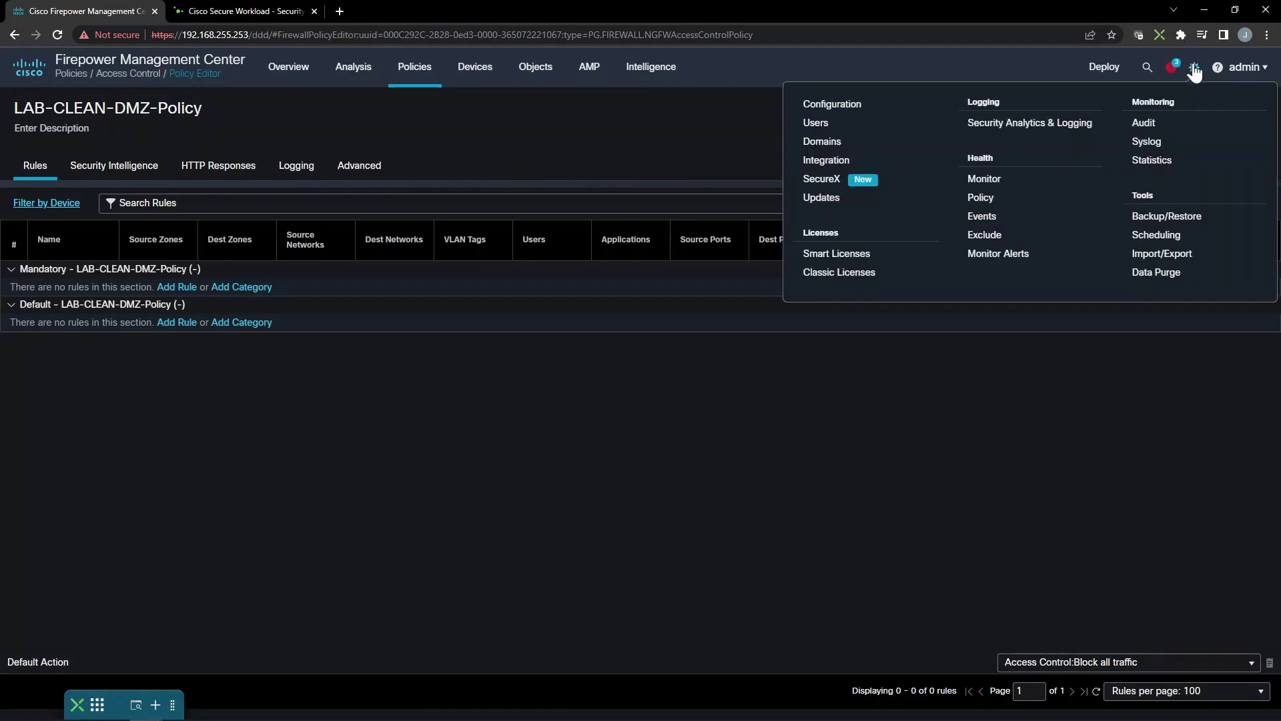
{"action": "left_click", "coordinate": [836, 125]}
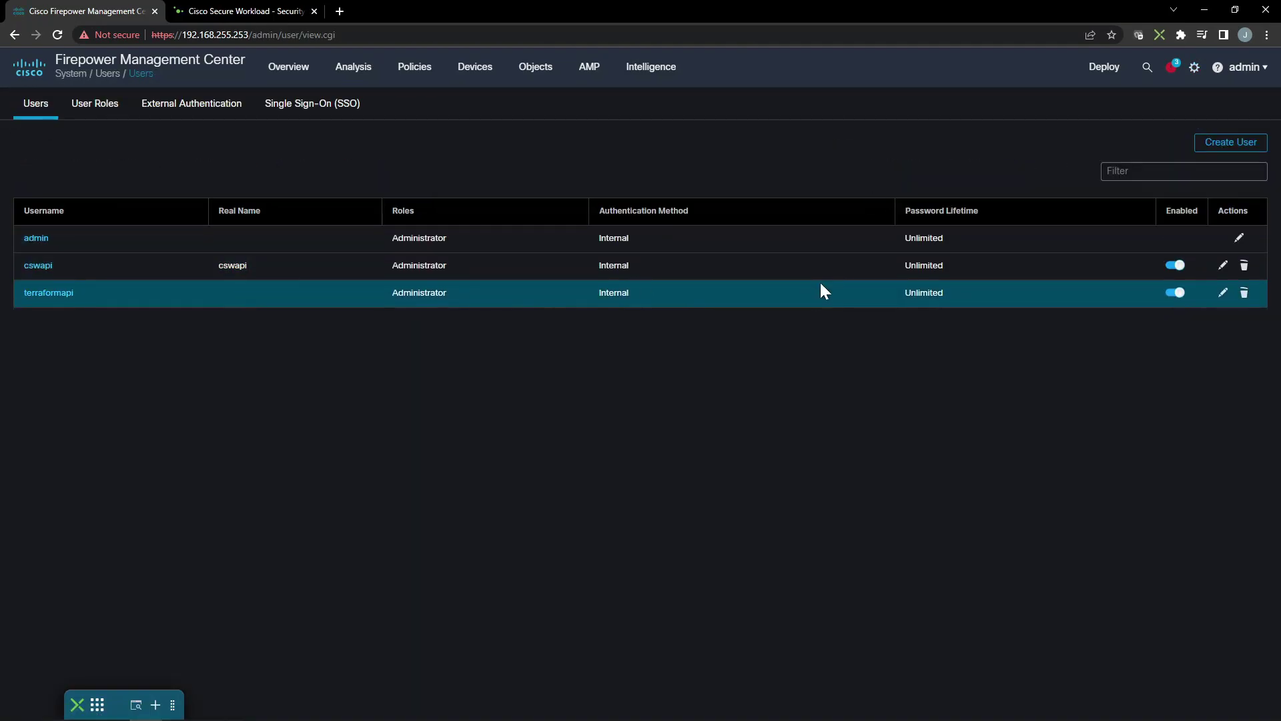
{"action": "left_click", "coordinate": [1222, 267]}
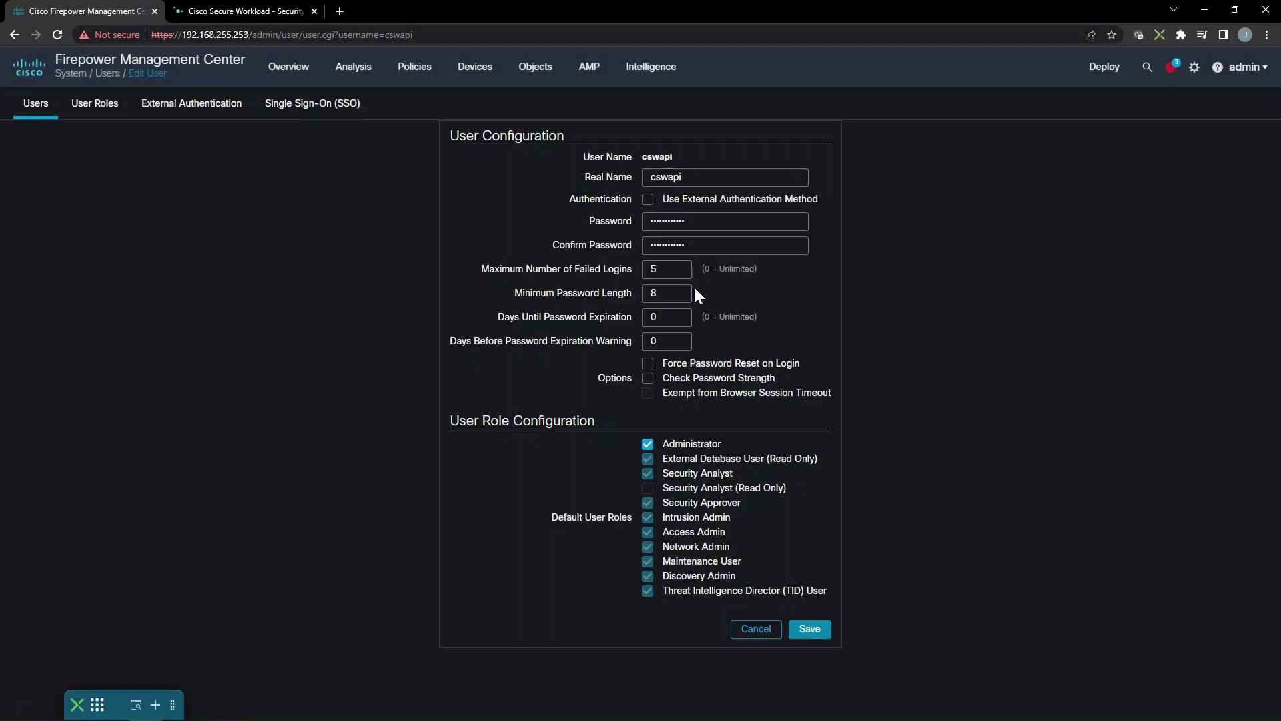
{"action": "left_click", "coordinate": [804, 631]}
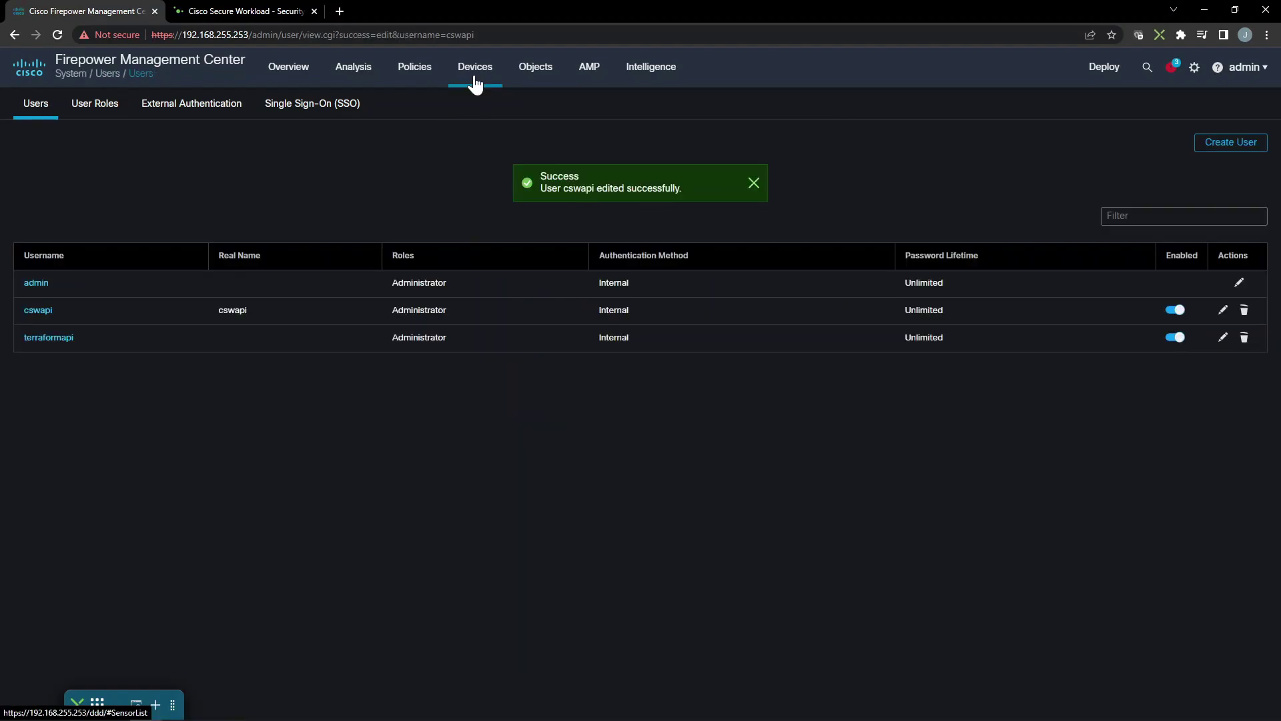
Go to Manage > External Orchestrators in Cisco Secure Workload
{"action": "left_click", "coordinate": [250, 12]}
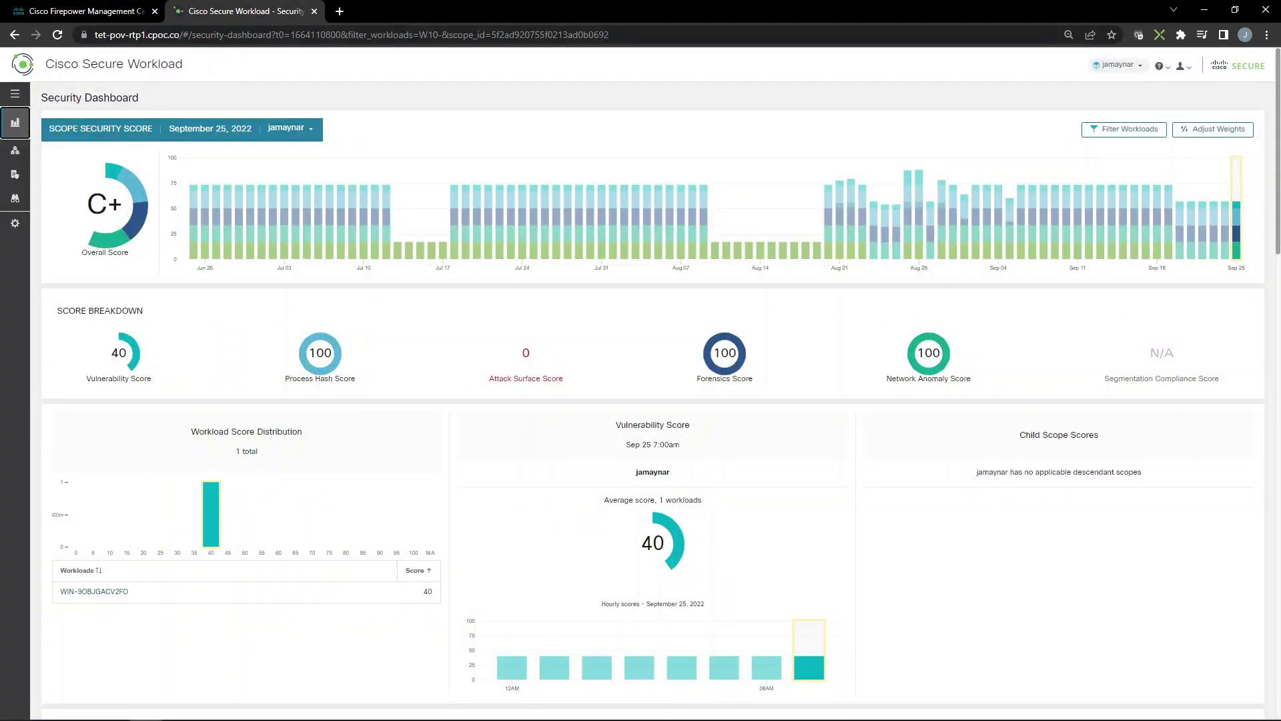
{"action": "mouse_move", "coordinate": [16, 188]}
{"action": "left_click", "coordinate": [41, 224]}
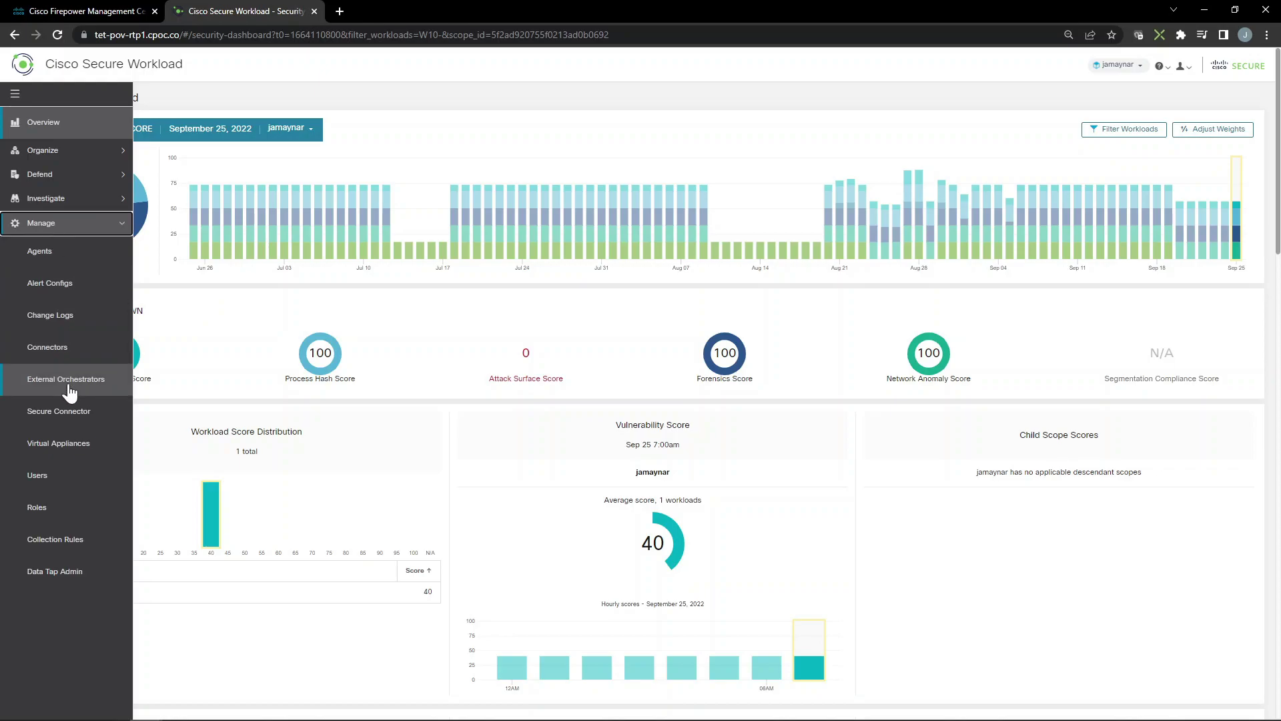
{"action": "left_click", "coordinate": [28, 381]}
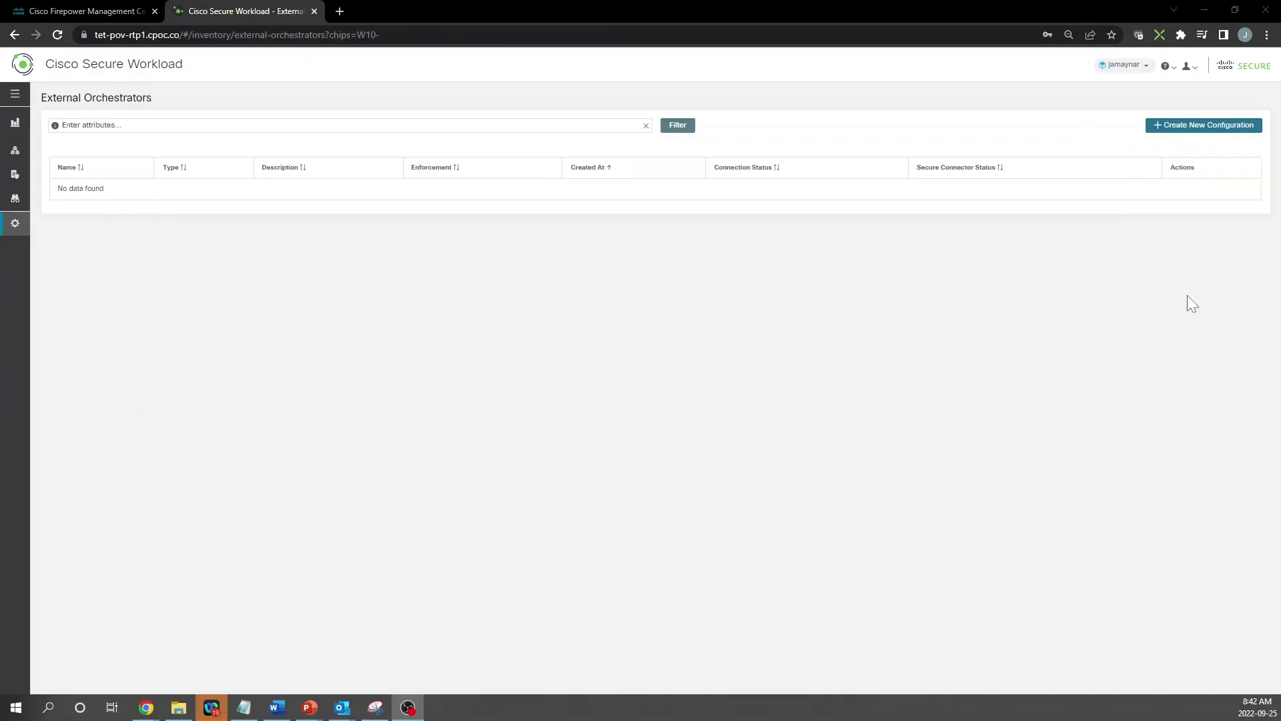
Start a new FMC-type orchestrator named FMC-LAB and fill in its username and password
{"action": "left_click", "coordinate": [1205, 128]}
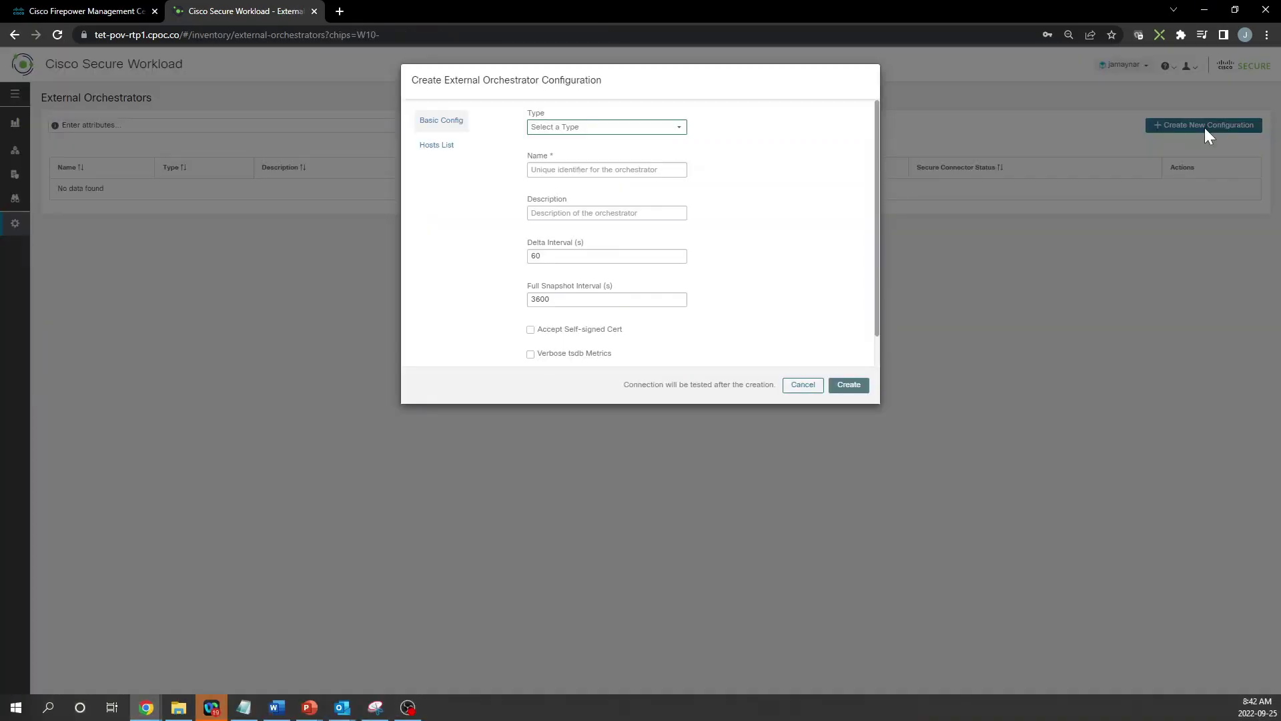
{"action": "left_click", "coordinate": [631, 132]}
{"action": "left_click", "coordinate": [547, 227]}
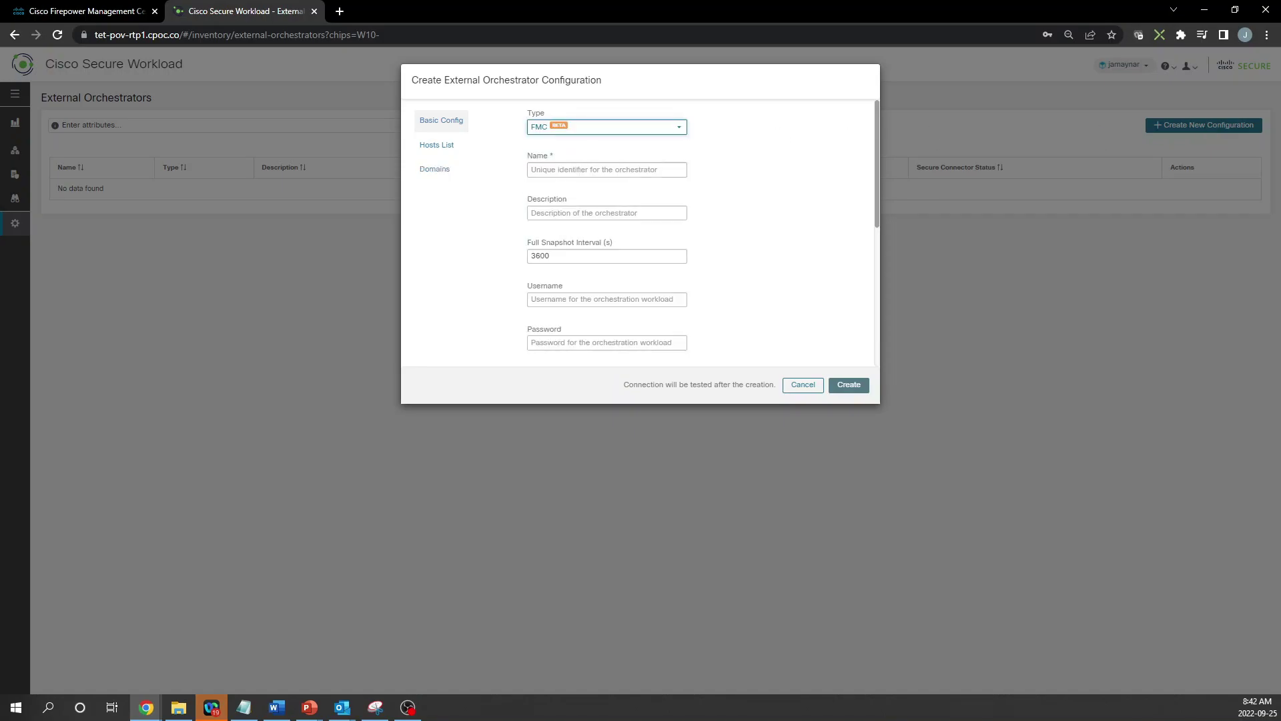
{"action": "left_click", "coordinate": [607, 170]}
{"action": "type", "text": "FMC"}
{"action": "type", "text": "-LAB"}
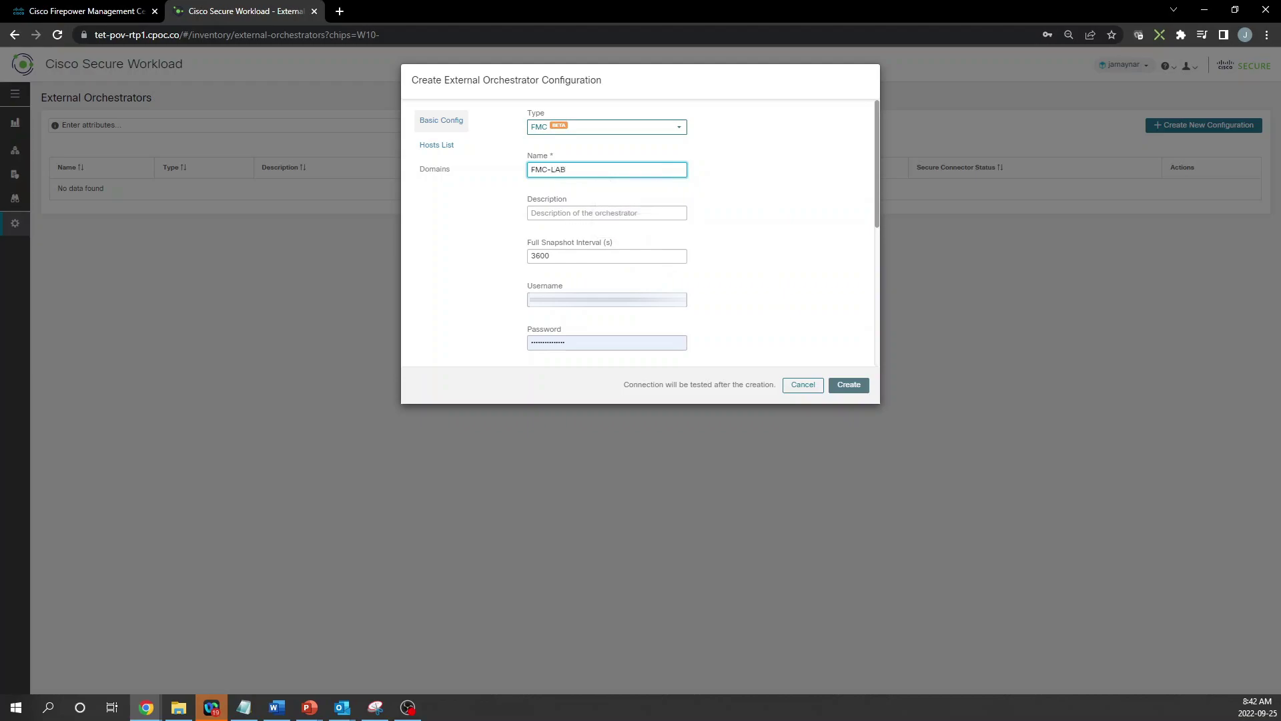
{"action": "left_click", "coordinate": [801, 227]}
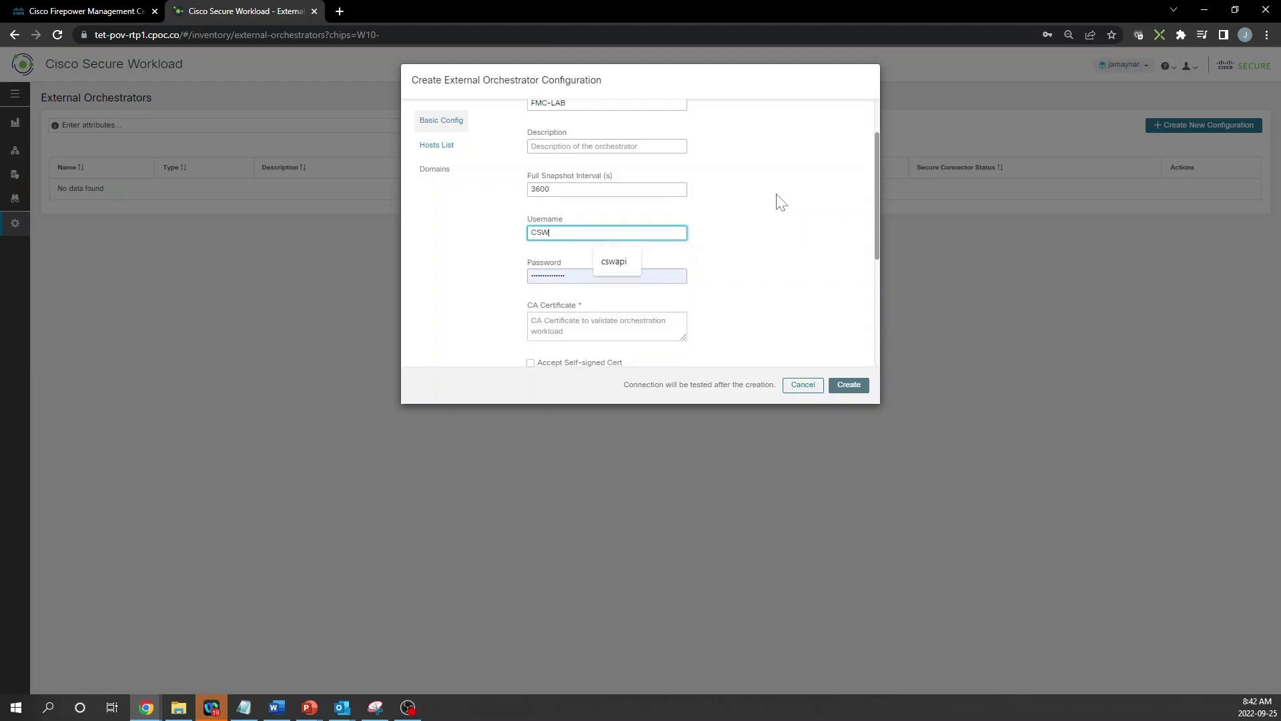
{"action": "left_click", "coordinate": [622, 262]}
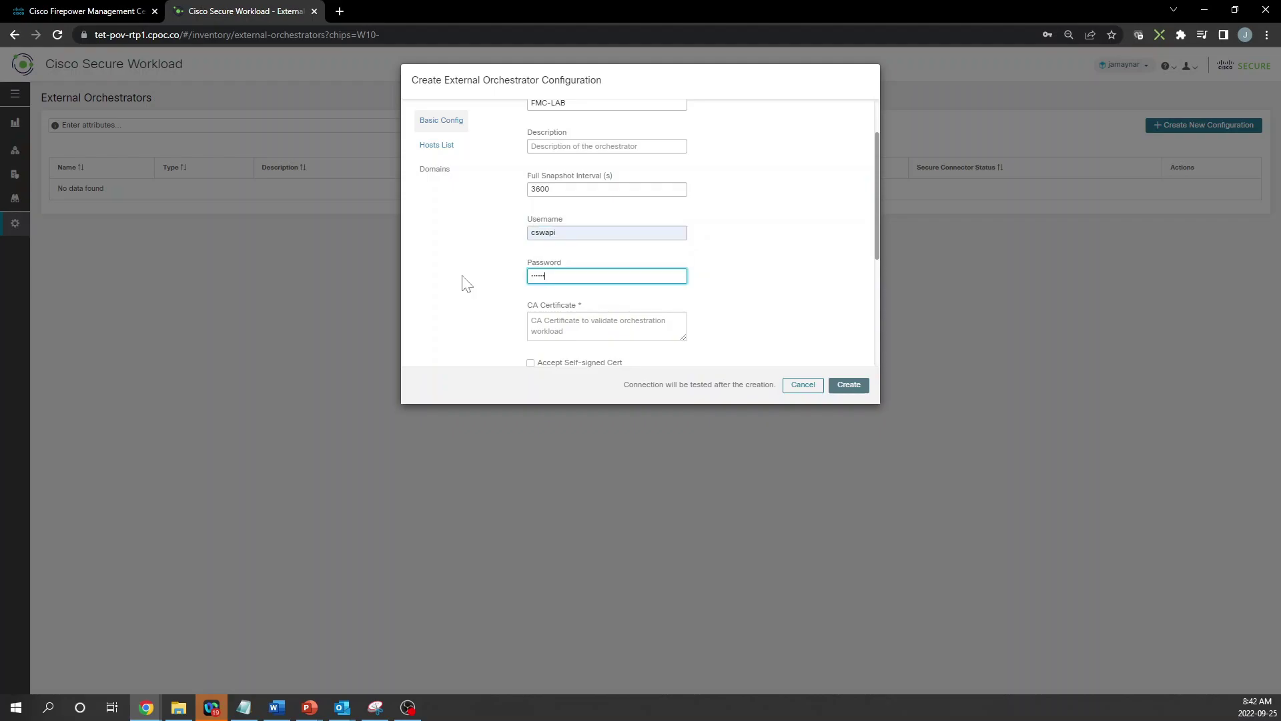
{"action": "left_click", "coordinate": [750, 290]}
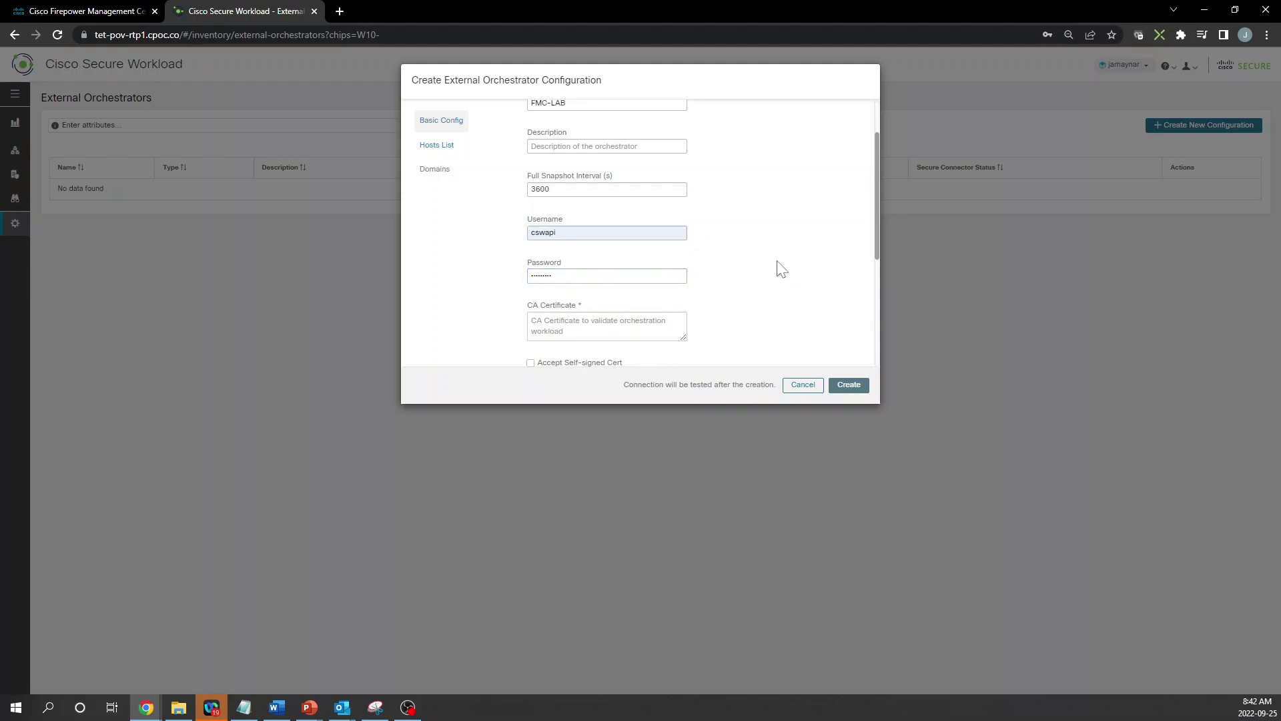
Accept self-signed certificates, enable the secure connector tunnel, and keep Merge enforcement mode
{"action": "scroll", "coordinate": [764, 283], "scroll_direction": "down", "scroll_amount": 1}
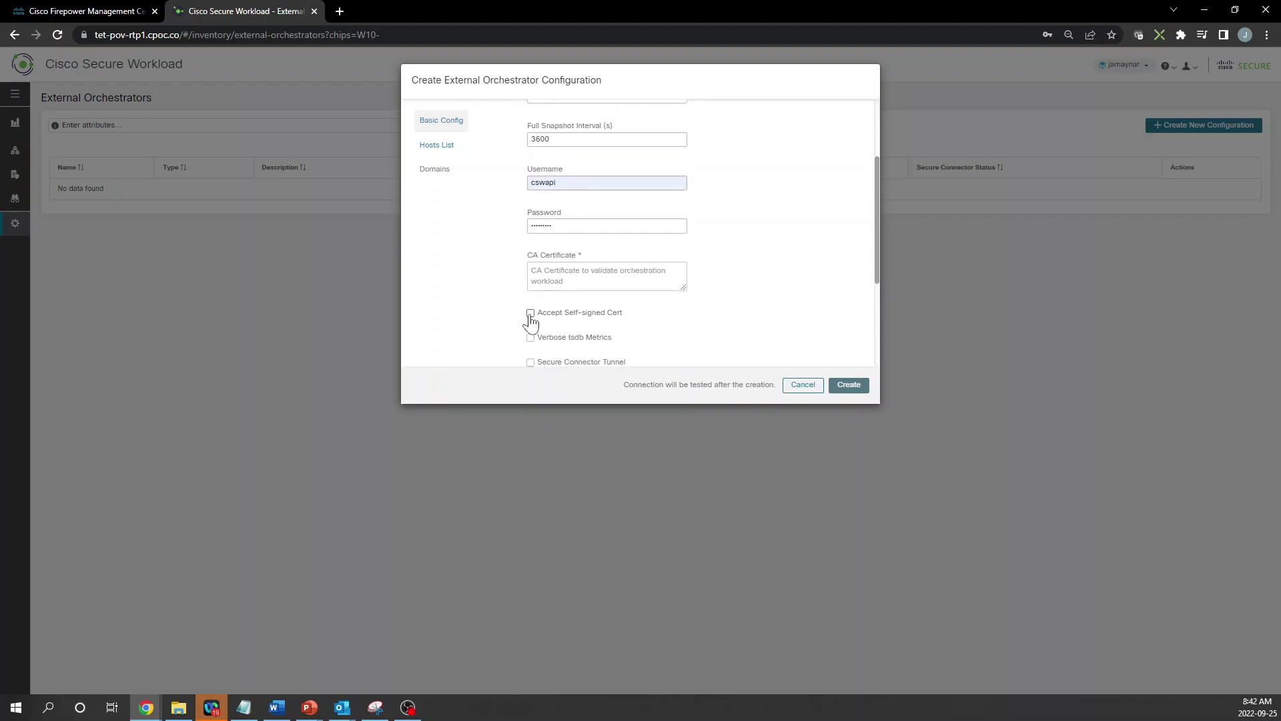
{"action": "left_click", "coordinate": [531, 312]}
{"action": "left_click", "coordinate": [531, 304]}
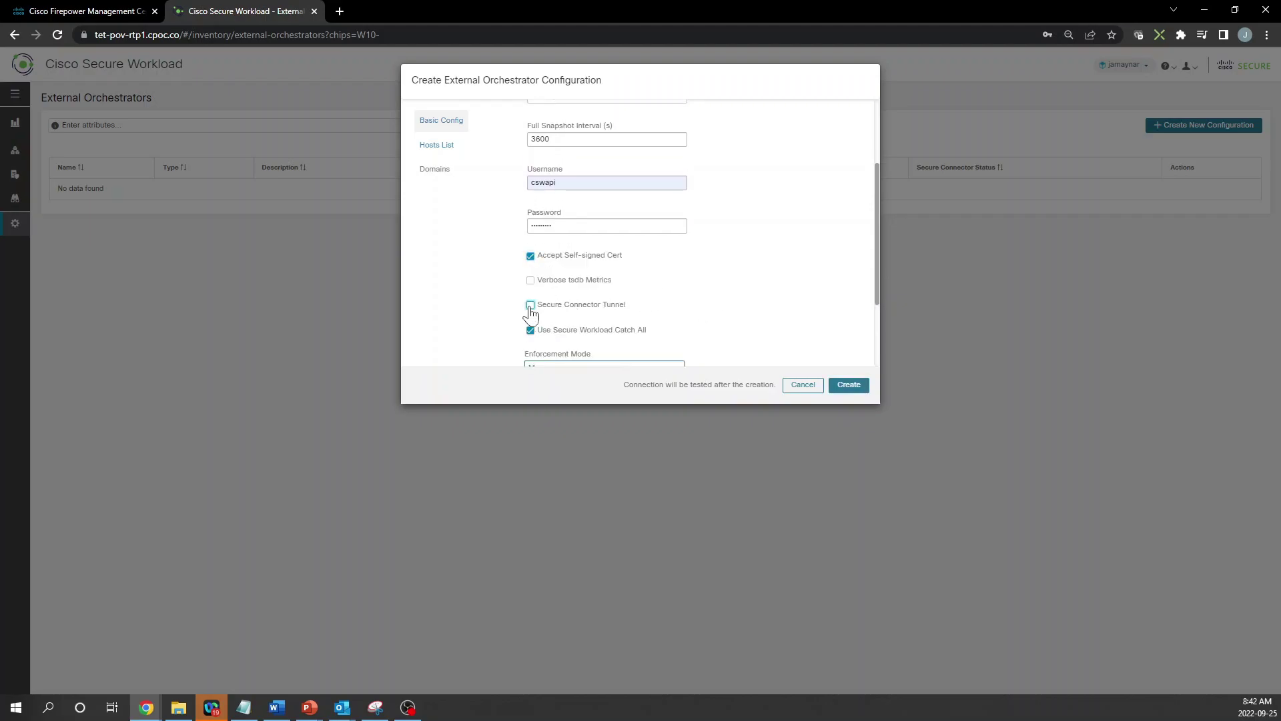
{"action": "scroll", "coordinate": [747, 282], "scroll_direction": "down", "scroll_amount": 2}
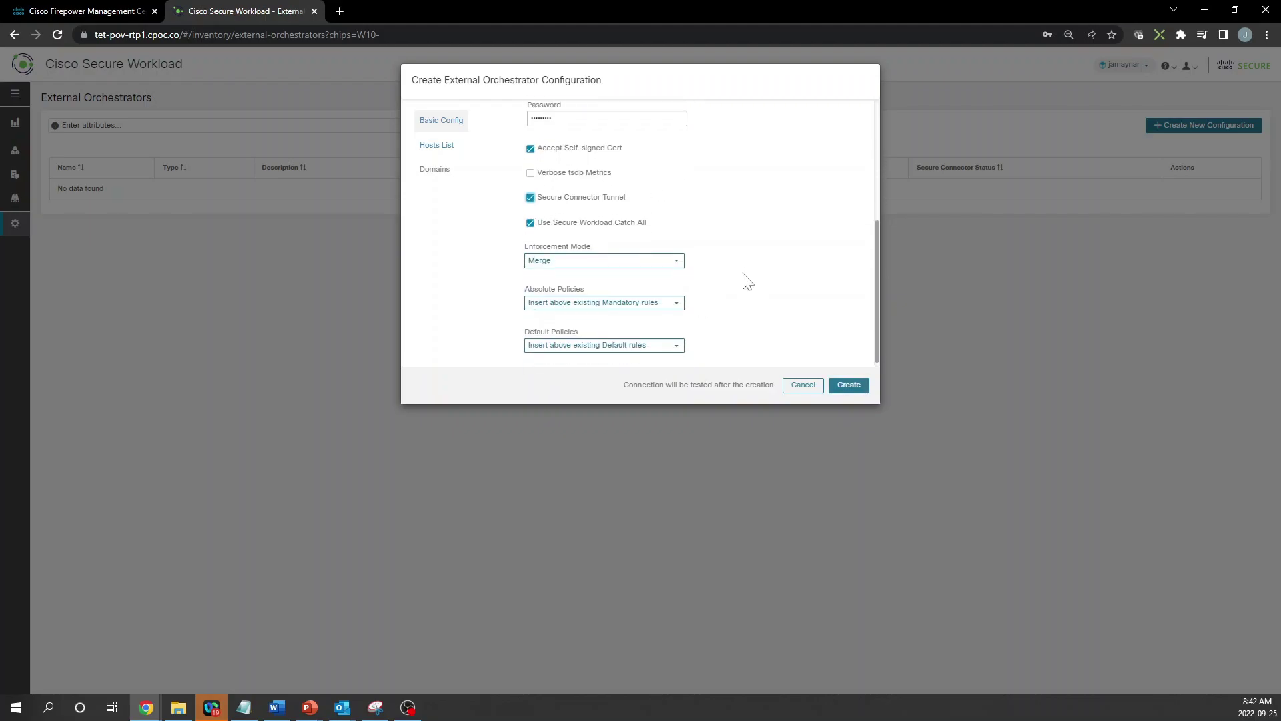
{"action": "left_click", "coordinate": [670, 262]}
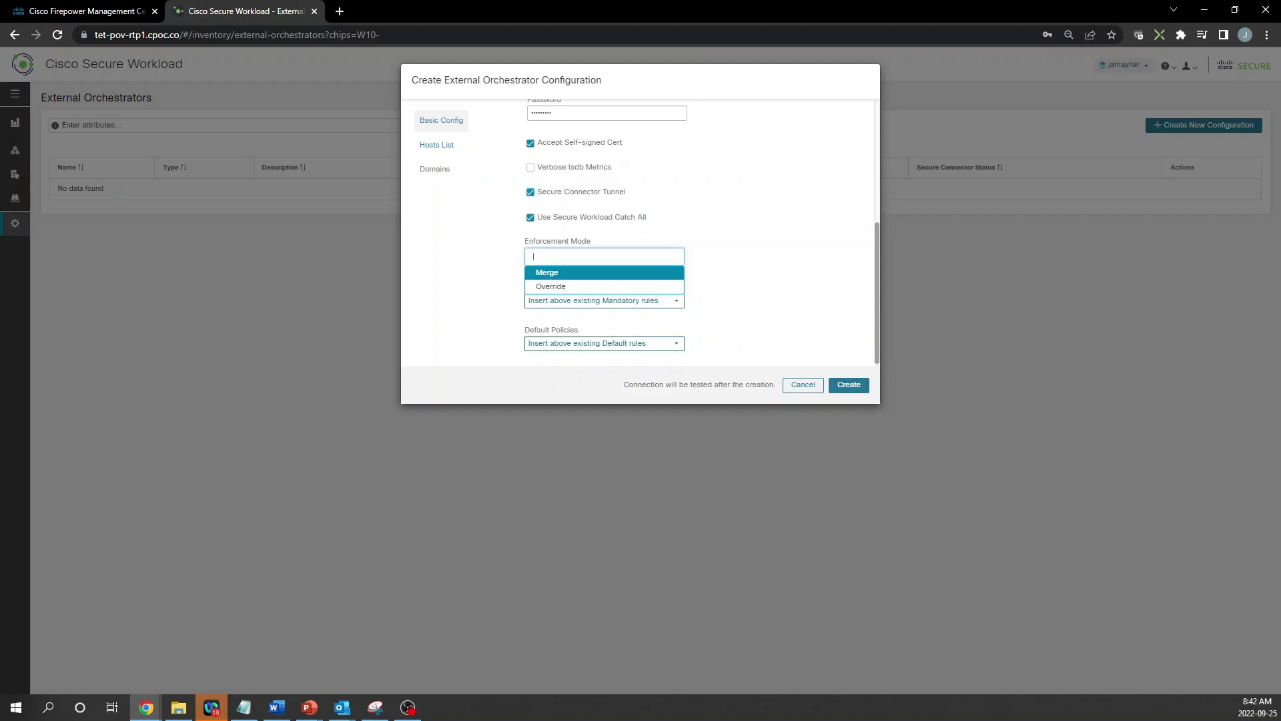
{"action": "left_click", "coordinate": [661, 272]}
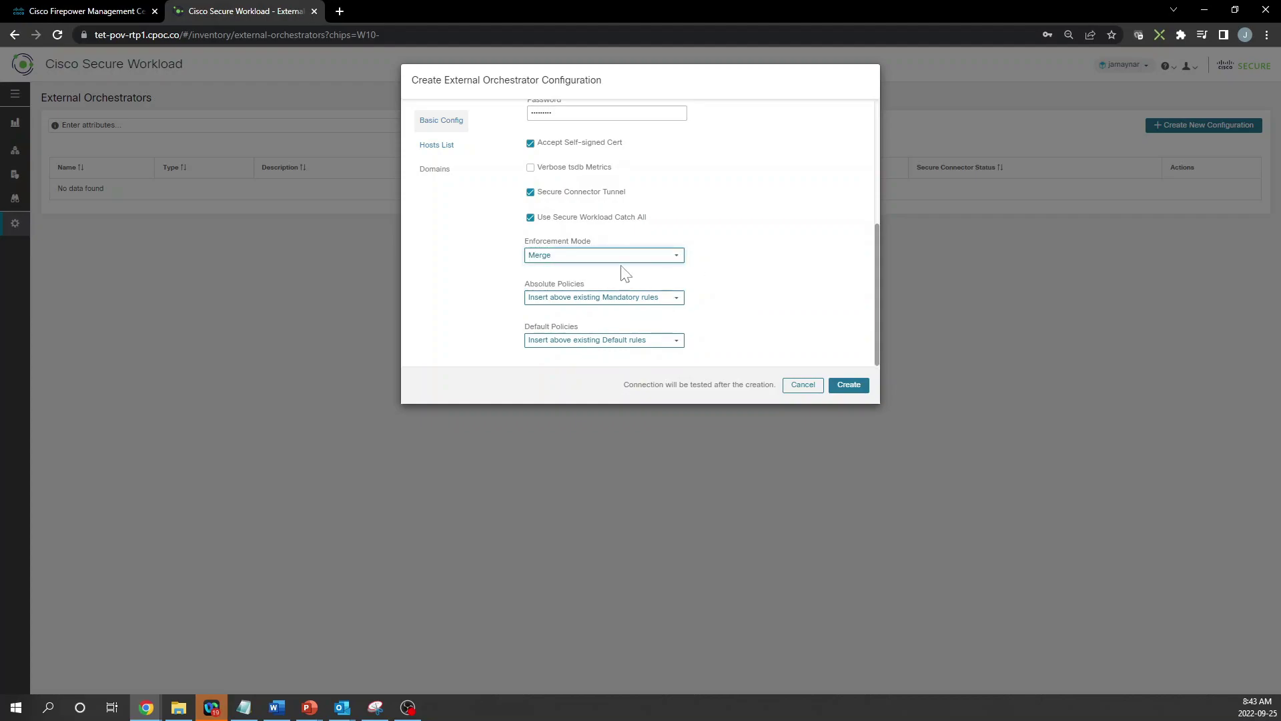
Add host 192.168.255.253 port 443 to the Hosts List, then create and save the configuration
{"action": "left_click", "coordinate": [437, 146]}
{"action": "left_click", "coordinate": [575, 114]}
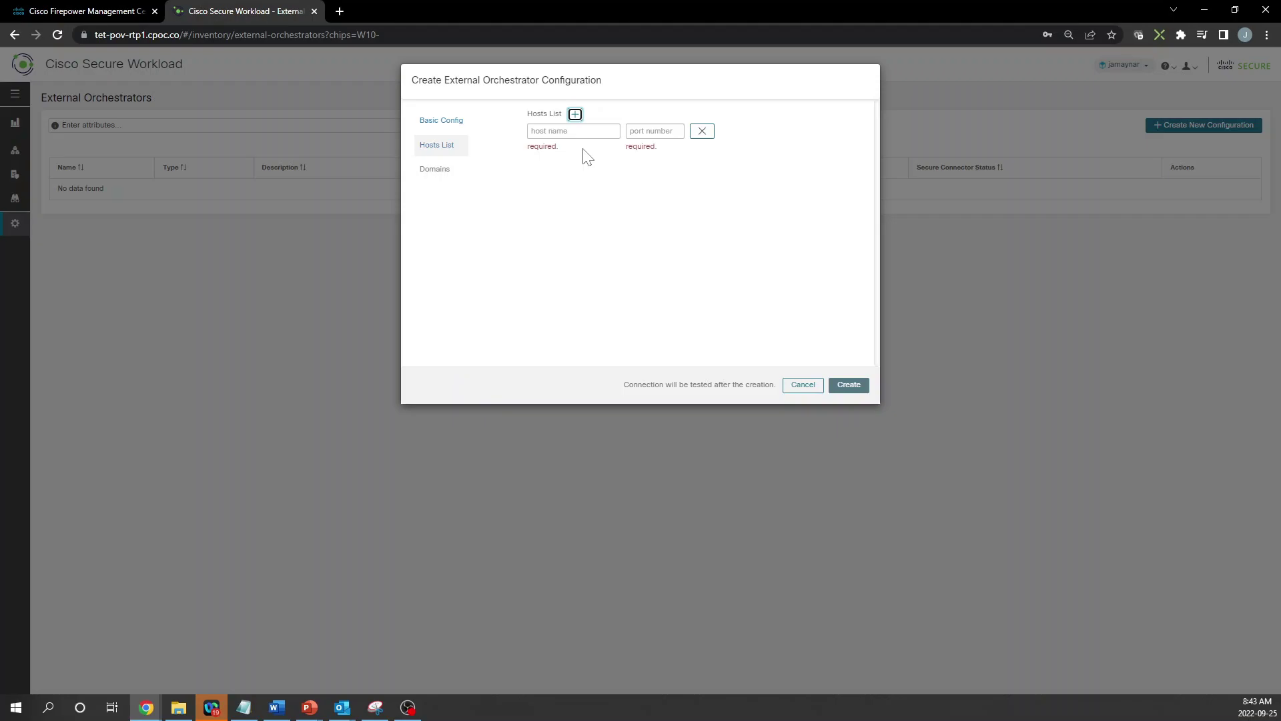
{"action": "left_click", "coordinate": [575, 138]}
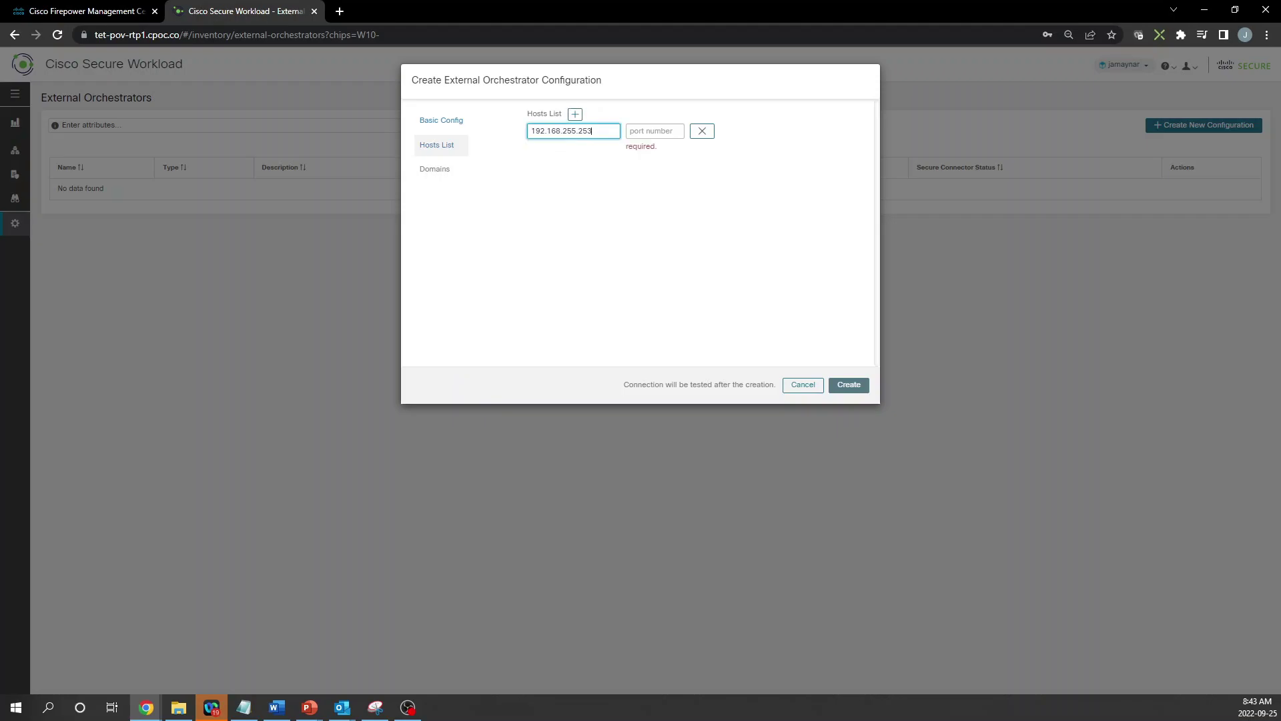
{"action": "left_click", "coordinate": [655, 131]}
{"action": "type", "text": "442"}
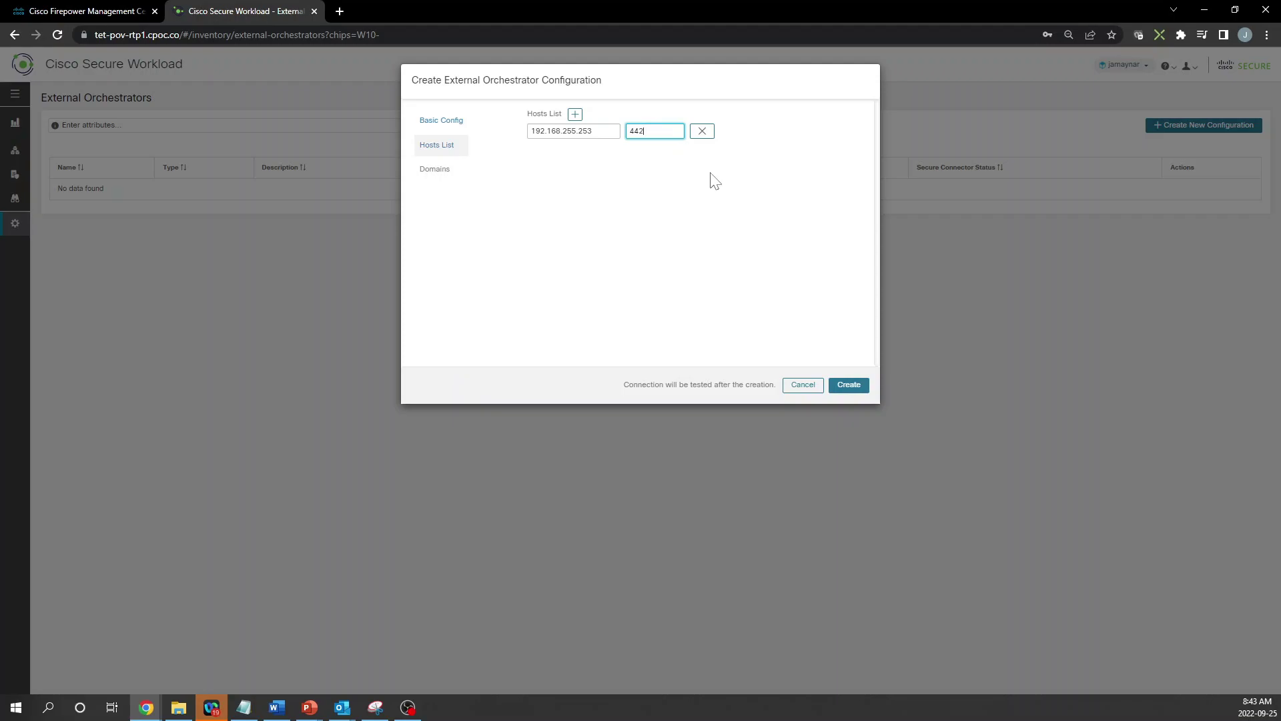
{"action": "left_click", "coordinate": [848, 384]}
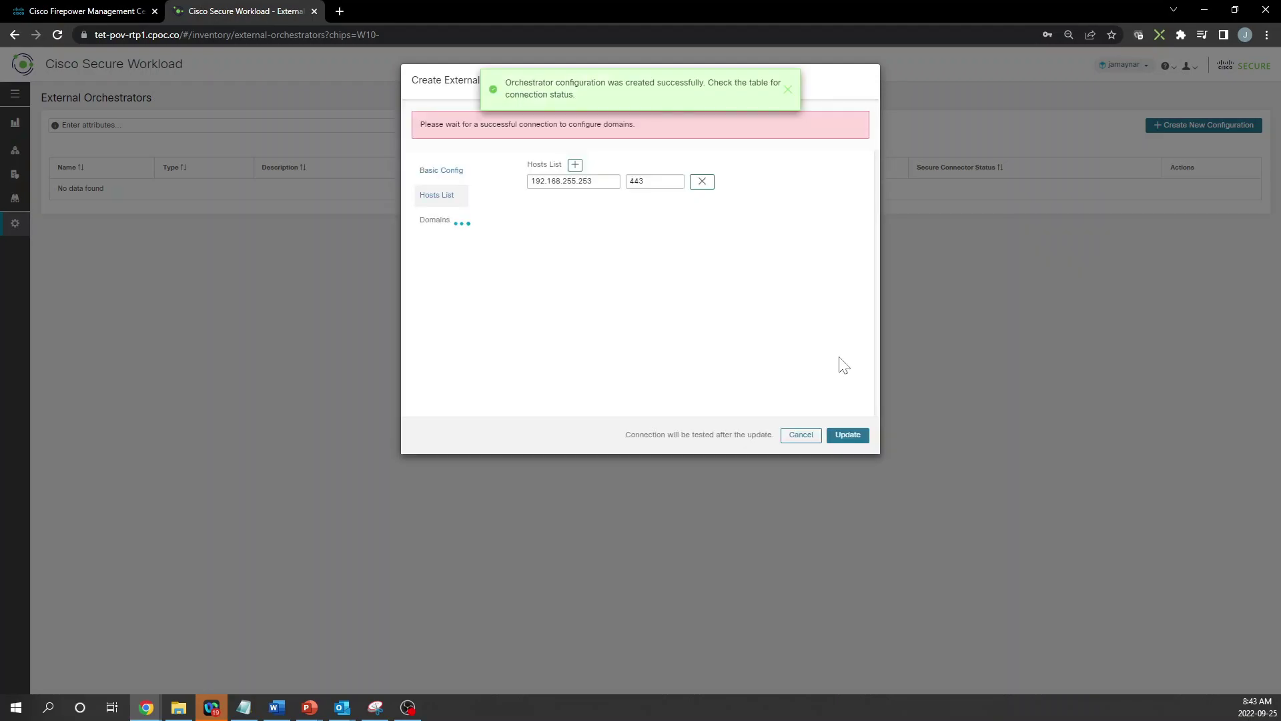
{"action": "left_click", "coordinate": [848, 435]}
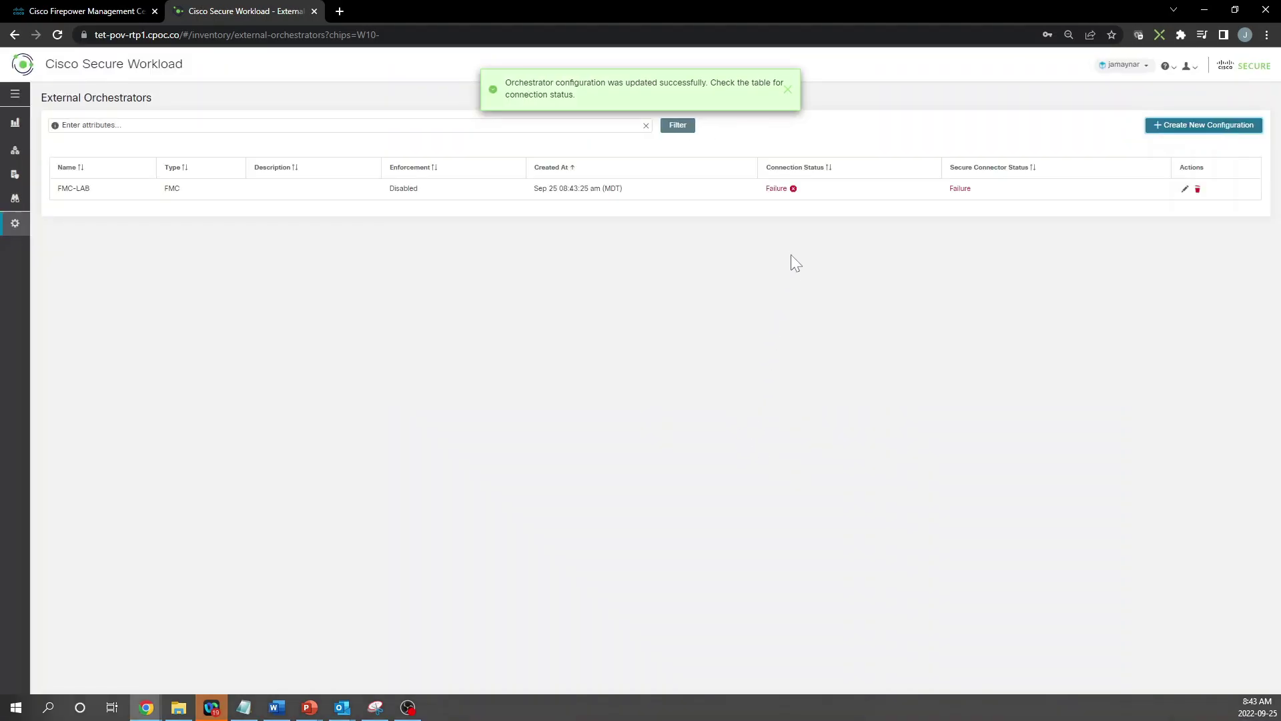
Start the Manage > Agents installer with Manual Install and advance to the download step
{"action": "left_click", "coordinate": [787, 89]}
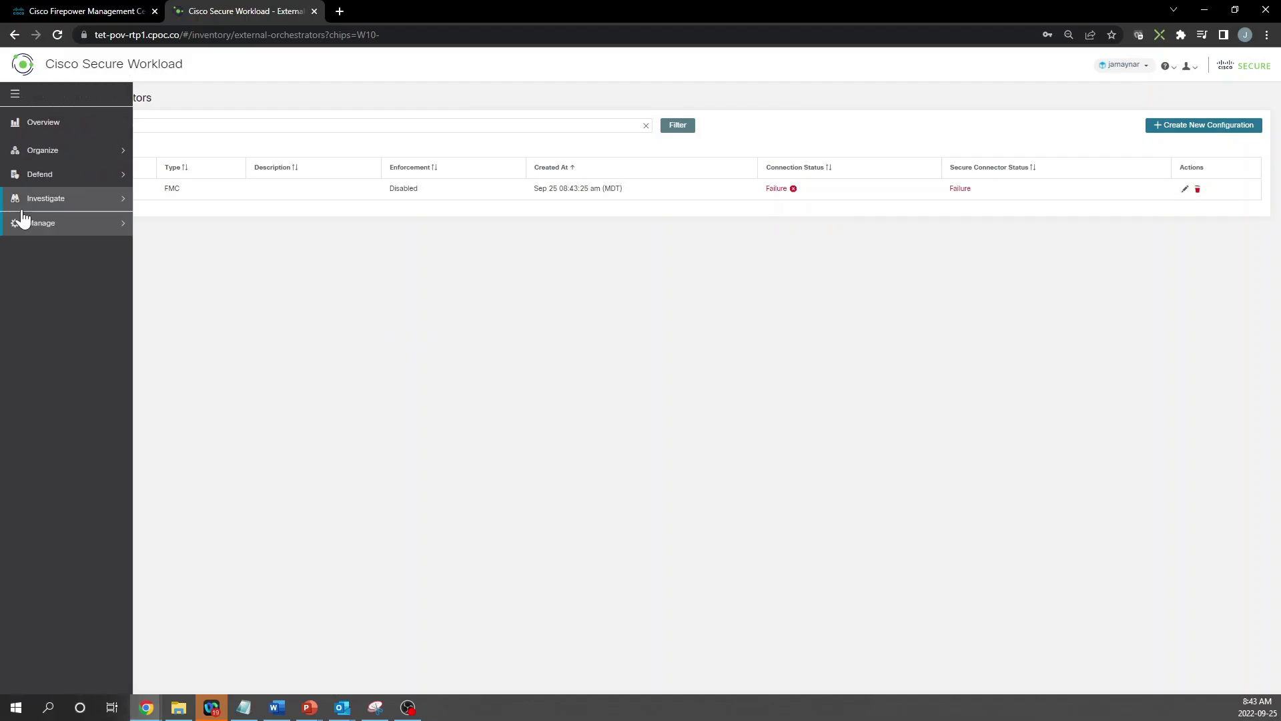
{"action": "left_click", "coordinate": [30, 224]}
{"action": "left_click", "coordinate": [40, 253]}
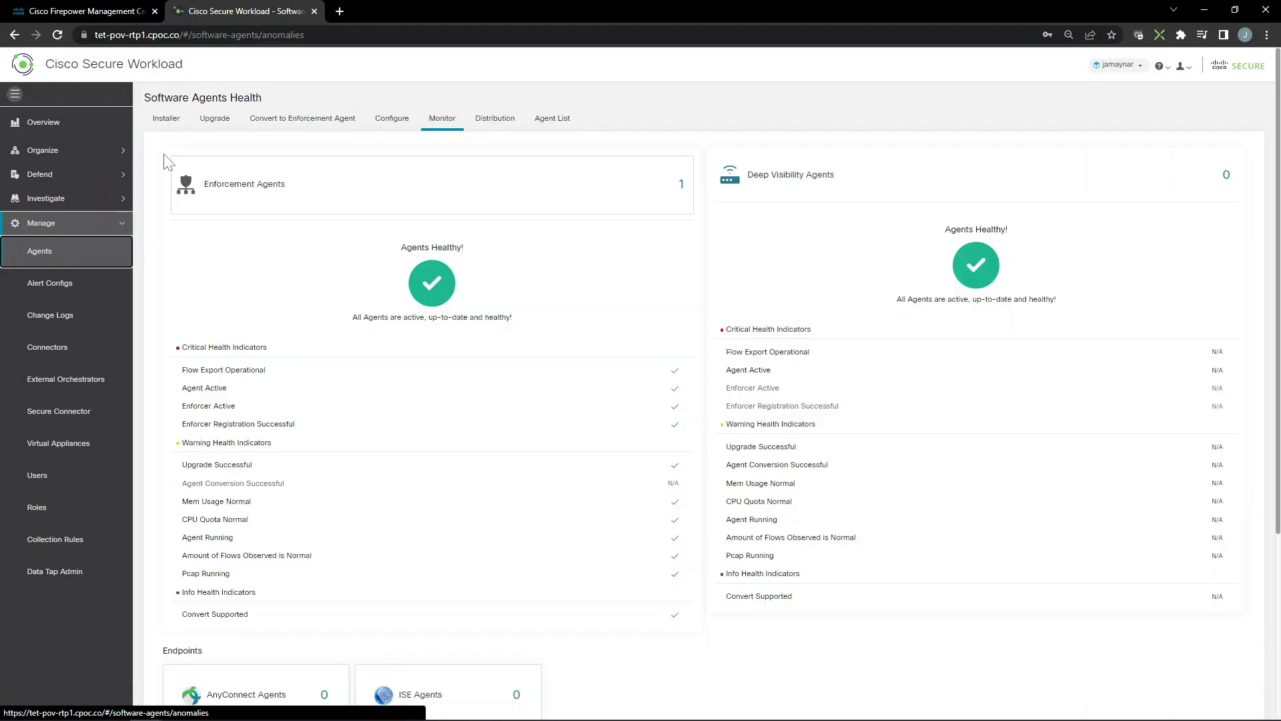
{"action": "left_click", "coordinate": [175, 120]}
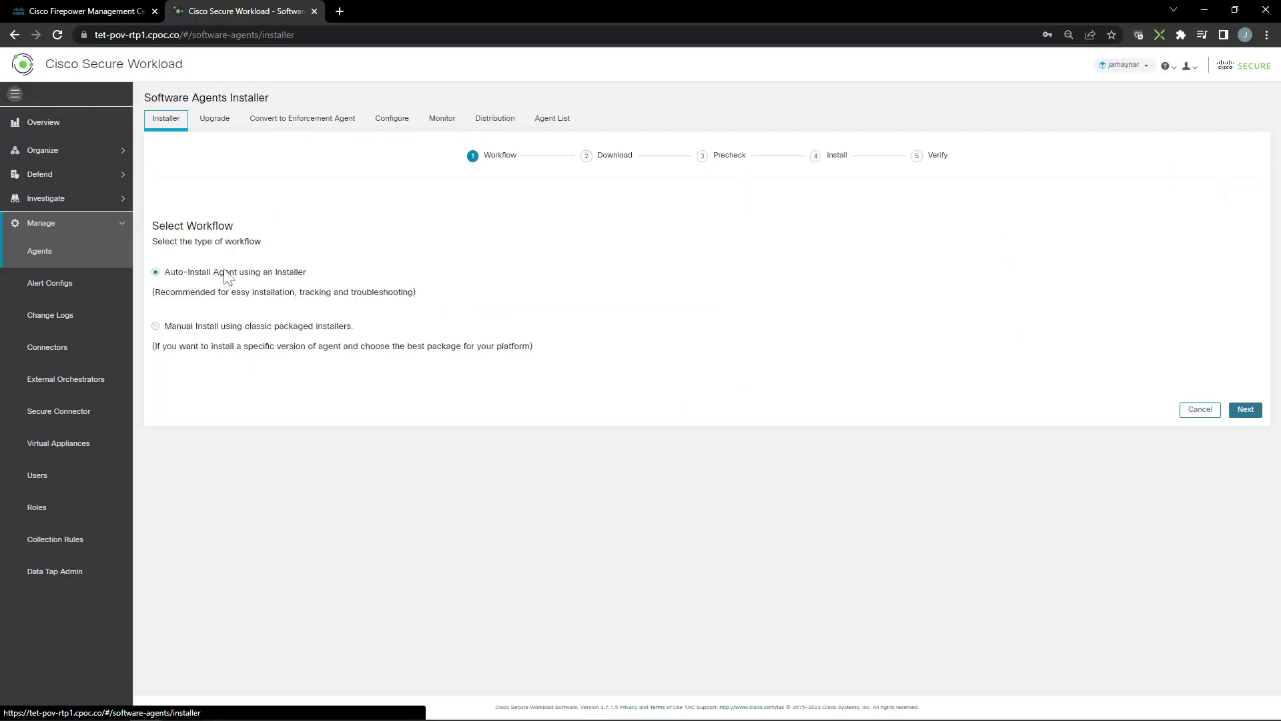
{"action": "left_click", "coordinate": [228, 325]}
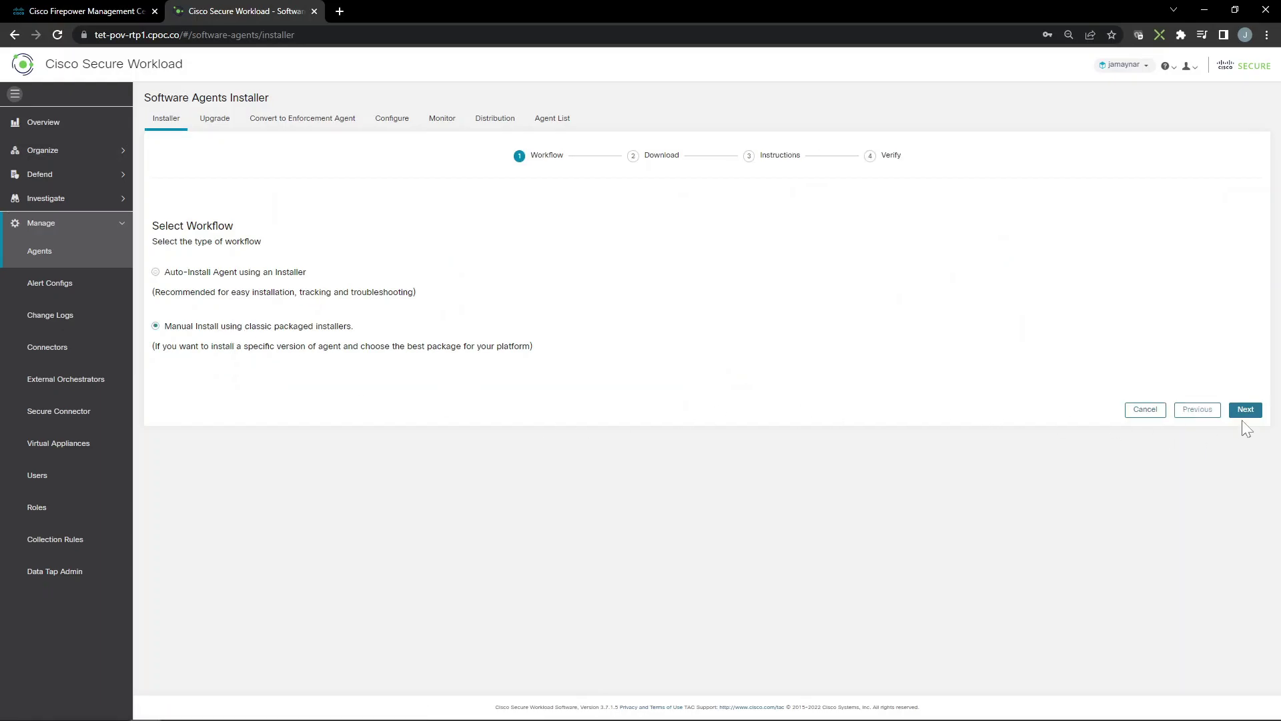
{"action": "left_click", "coordinate": [1245, 410]}
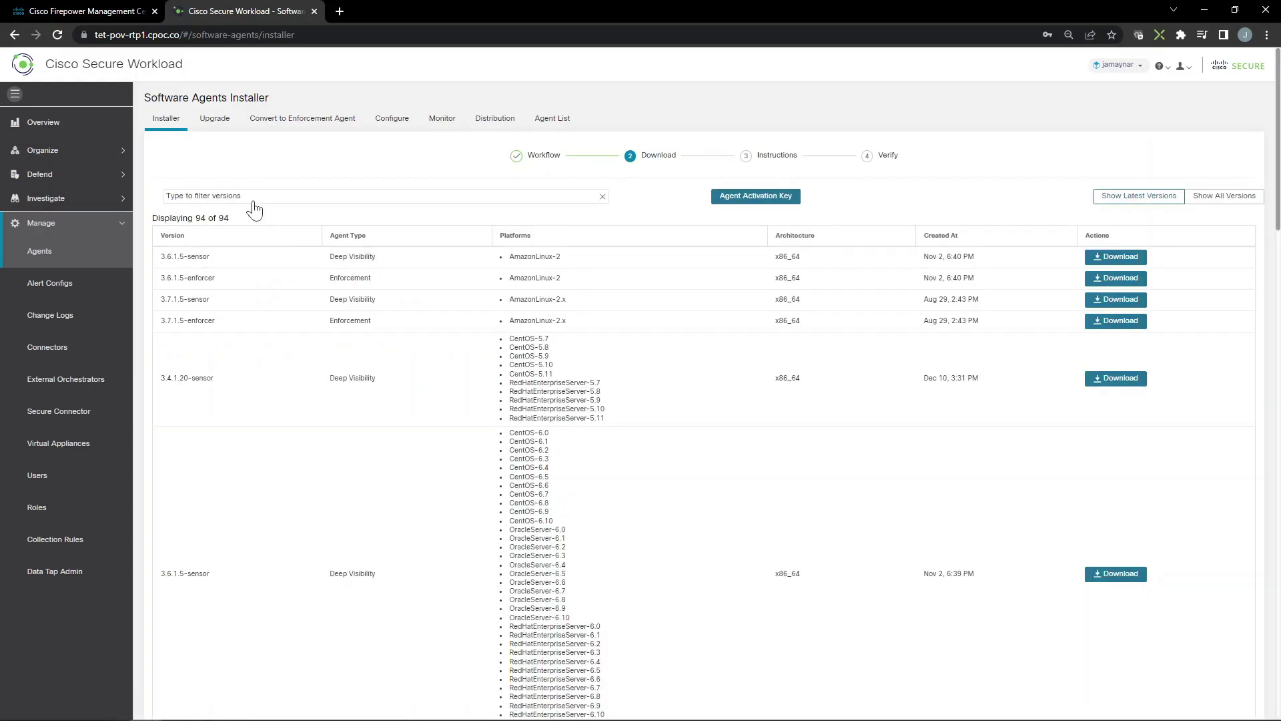
Filter All Fields to Secure Connector and download the 3.7.1.5 package
{"action": "left_click", "coordinate": [251, 201]}
{"action": "type", "text": "Secure Connector"}
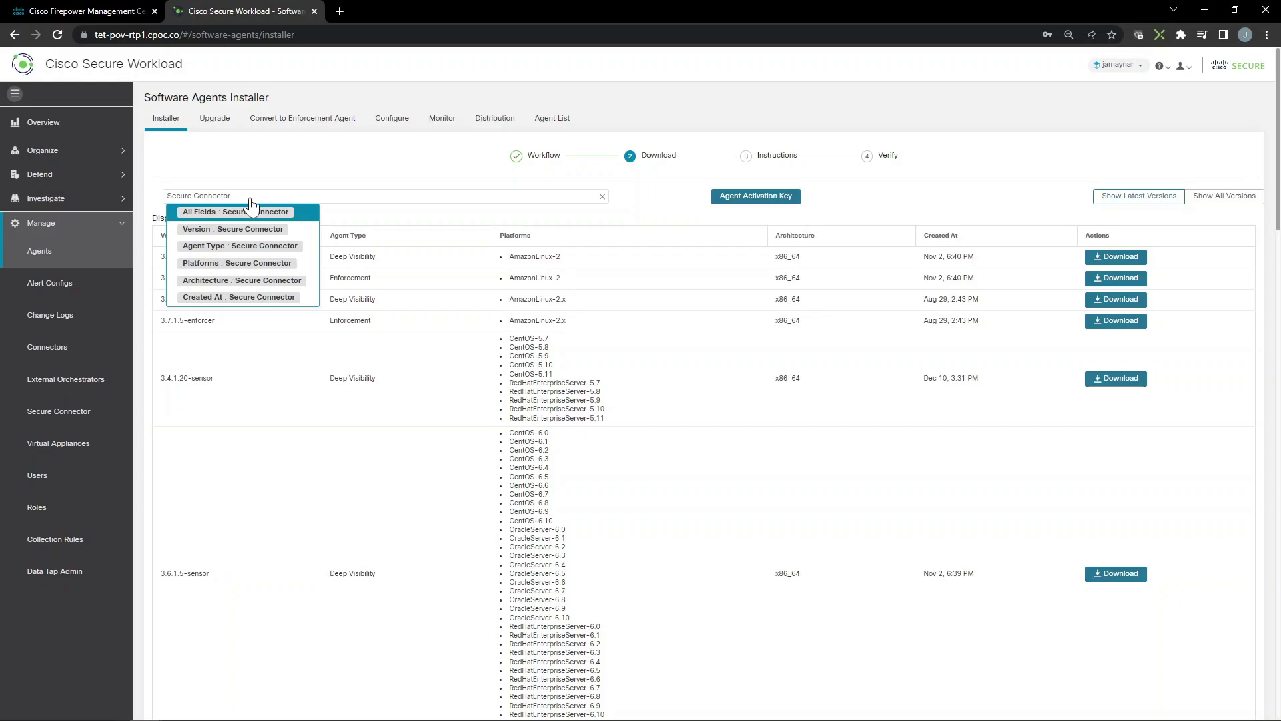
{"action": "left_click", "coordinate": [250, 212]}
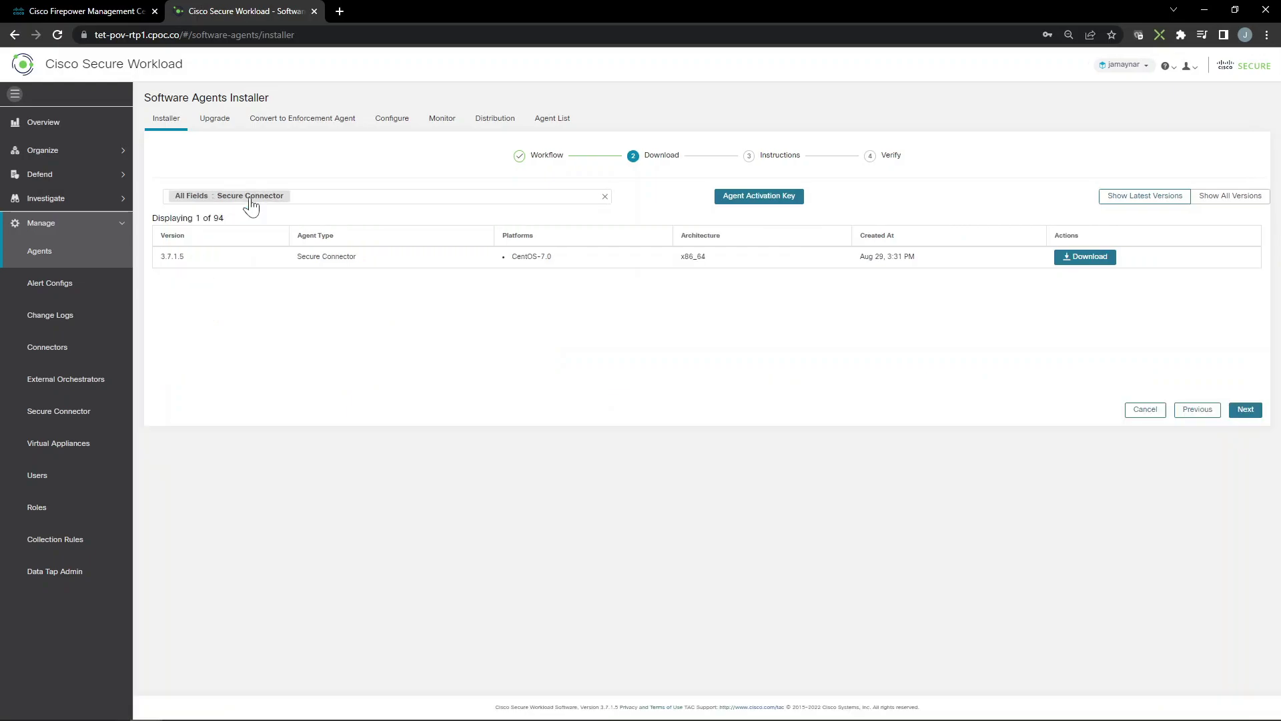
{"action": "left_click", "coordinate": [1084, 257]}
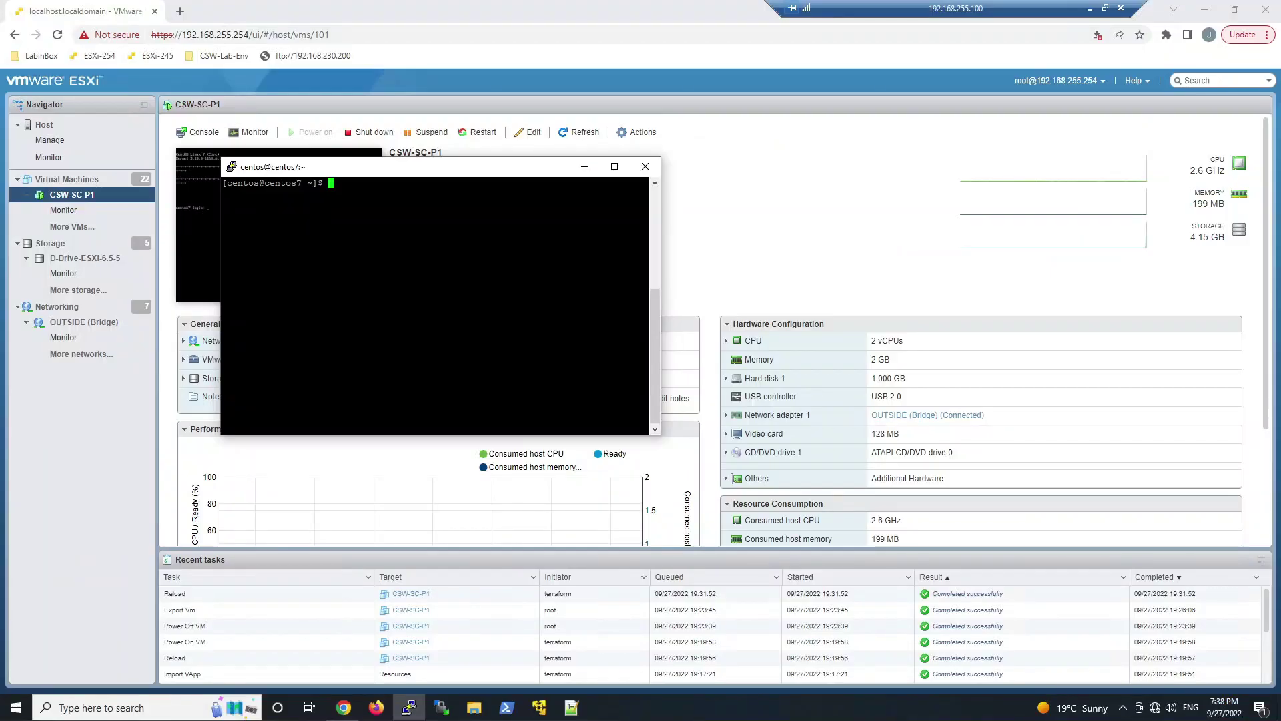
List the VM's files and print tet-NewTokenRetrieval-BASH.sh with cat
{"action": "type", "text": "ls"}
{"action": "key", "text": "Return"}
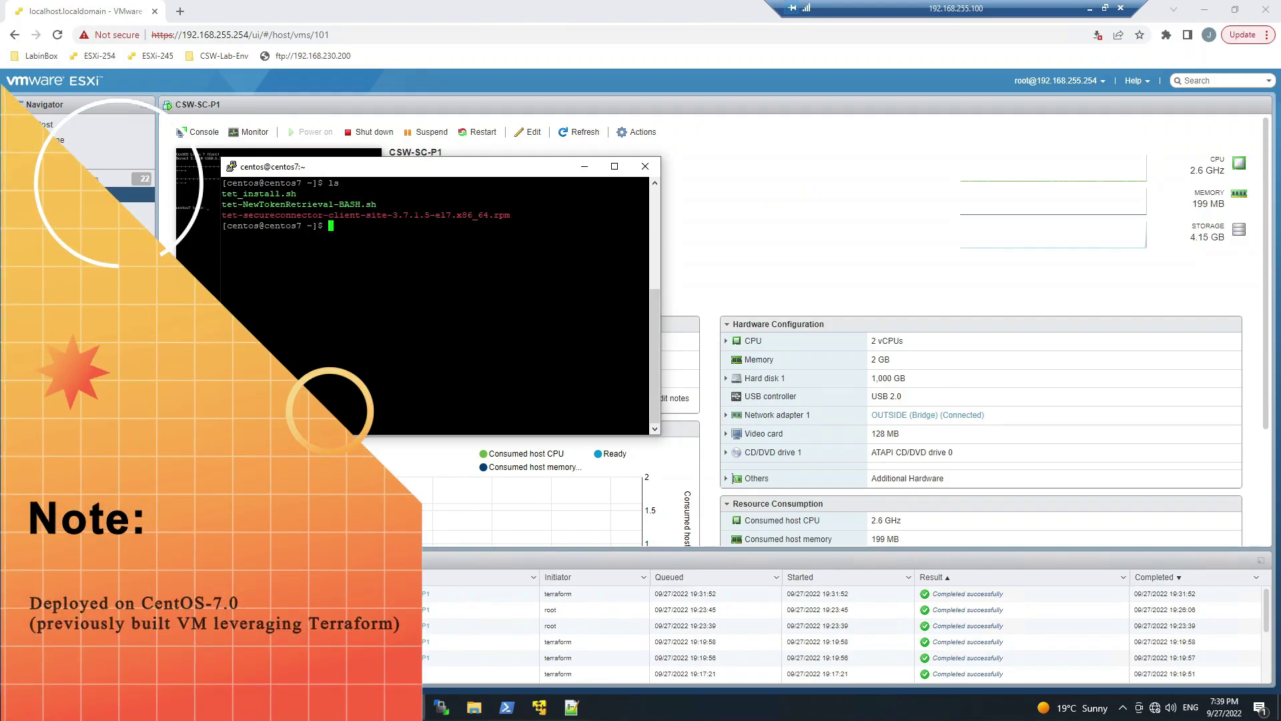
{"action": "type", "text": "cat te"}
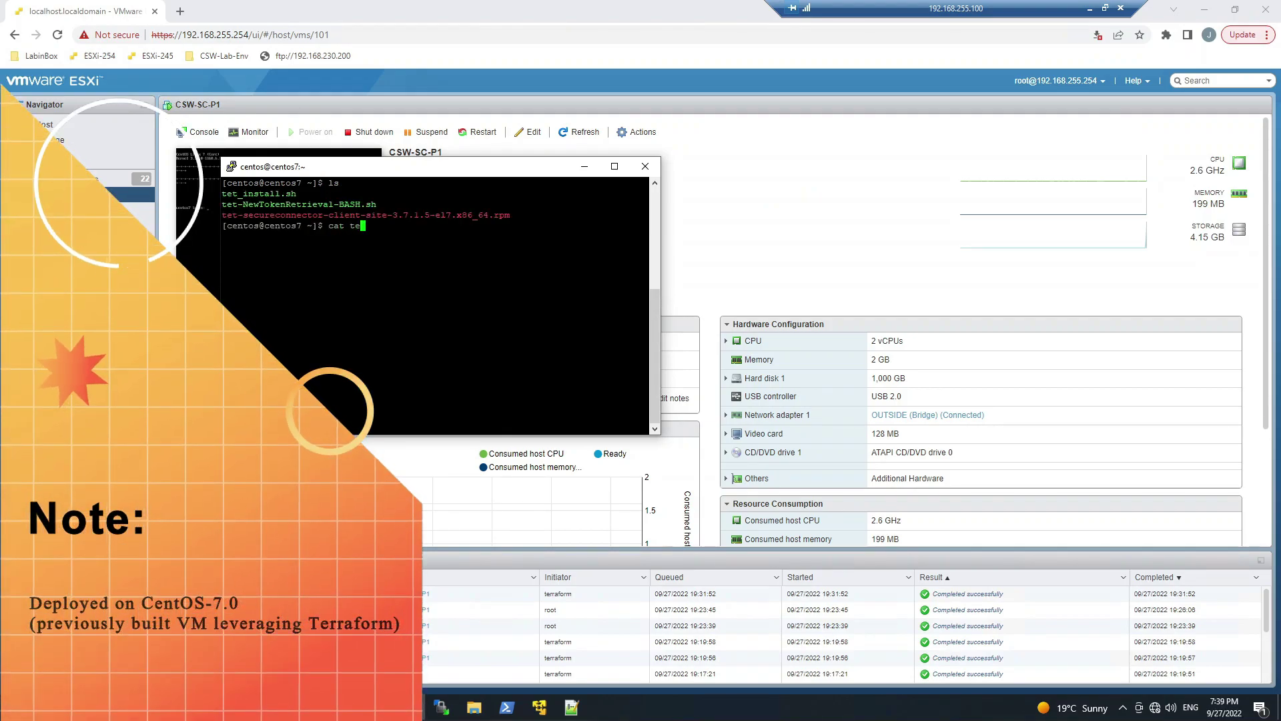
{"action": "type", "text": "t-N"}
{"action": "key", "text": "Tab"}
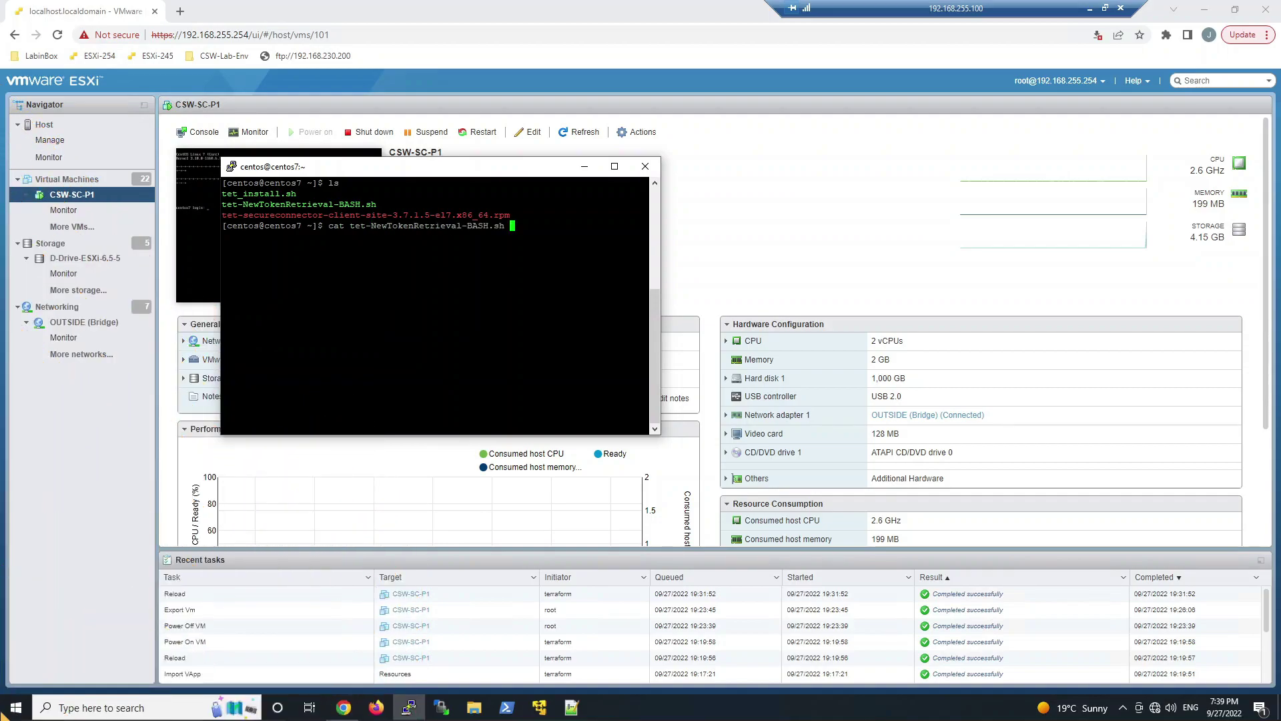
{"action": "key", "text": "Return"}
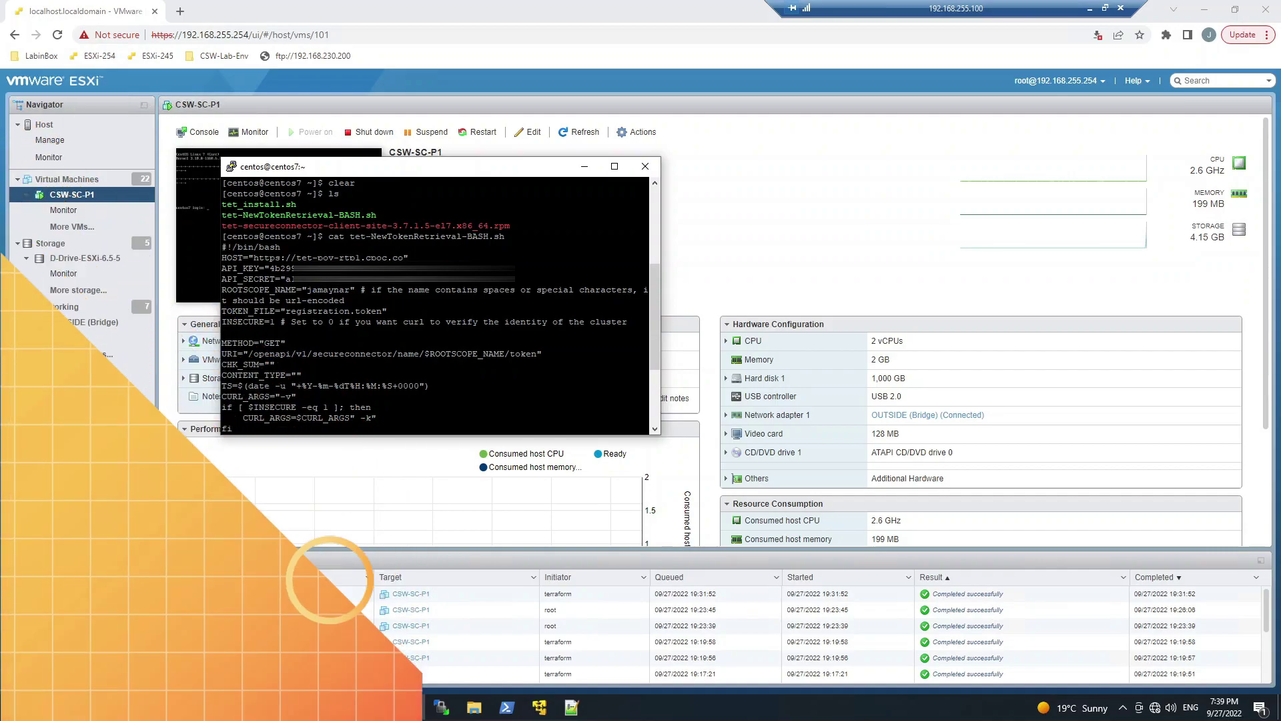
Clear the terminal, list the files again, and print tet_install.sh with cat
{"action": "type", "text": "clear"}
{"action": "key", "text": "Return"}
{"action": "type", "text": "ls"}
{"action": "key", "text": "Return"}
{"action": "type", "text": "c"}
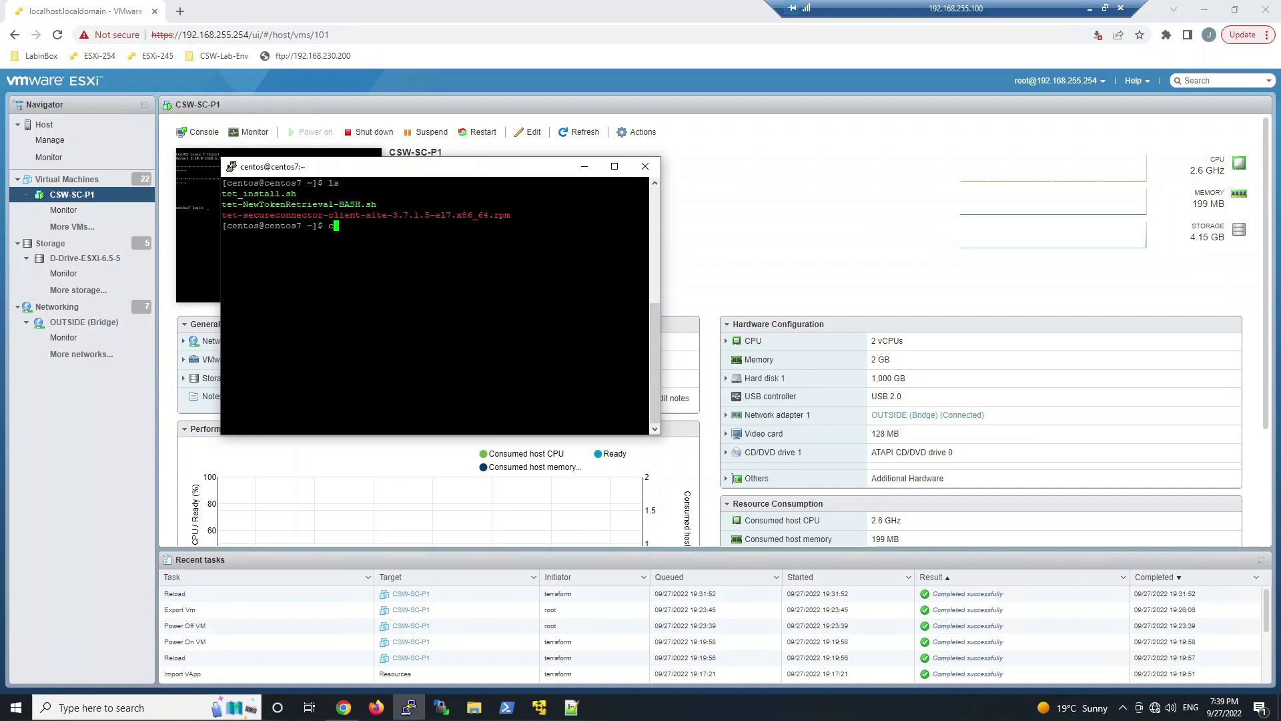
{"action": "type", "text": "at tet_install.sh"}
{"action": "key", "text": "Return"}
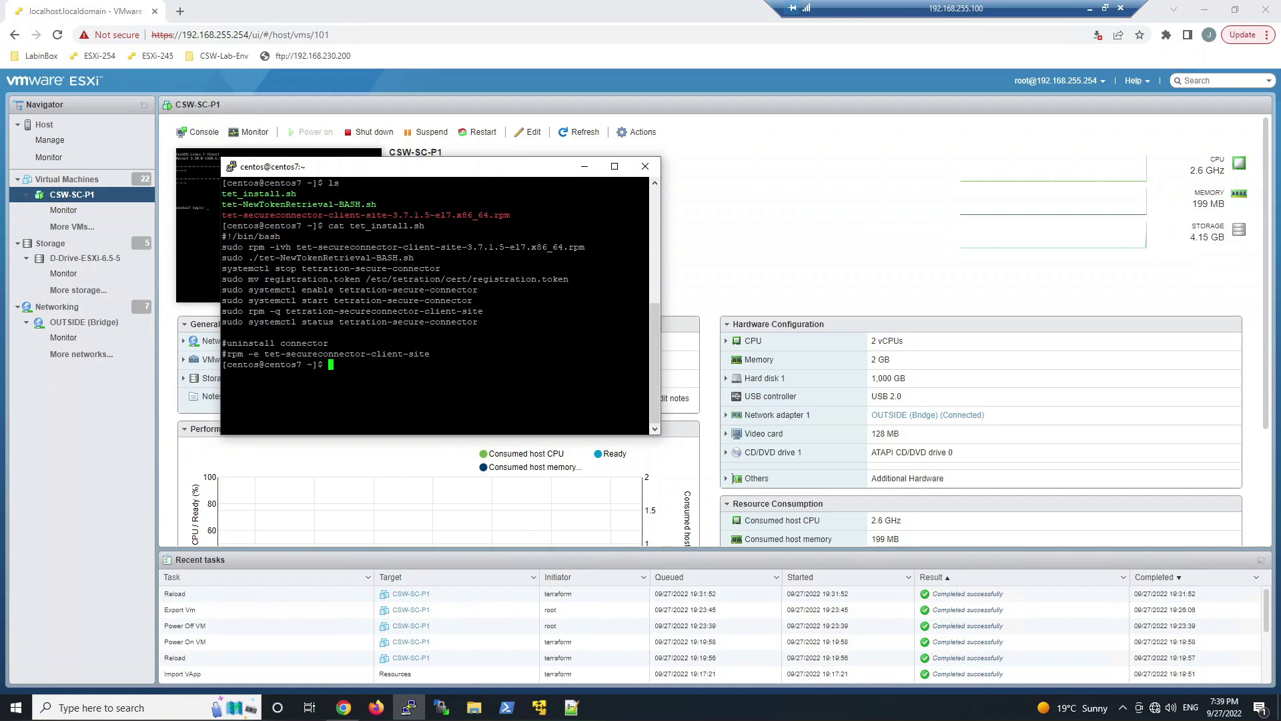
Run sudo ./tet_install.sh to install the secure connector, clearing the terminal before and after
{"action": "type", "text": "clear"}
{"action": "key", "text": "Return"}
{"action": "type", "text": "sudo "}
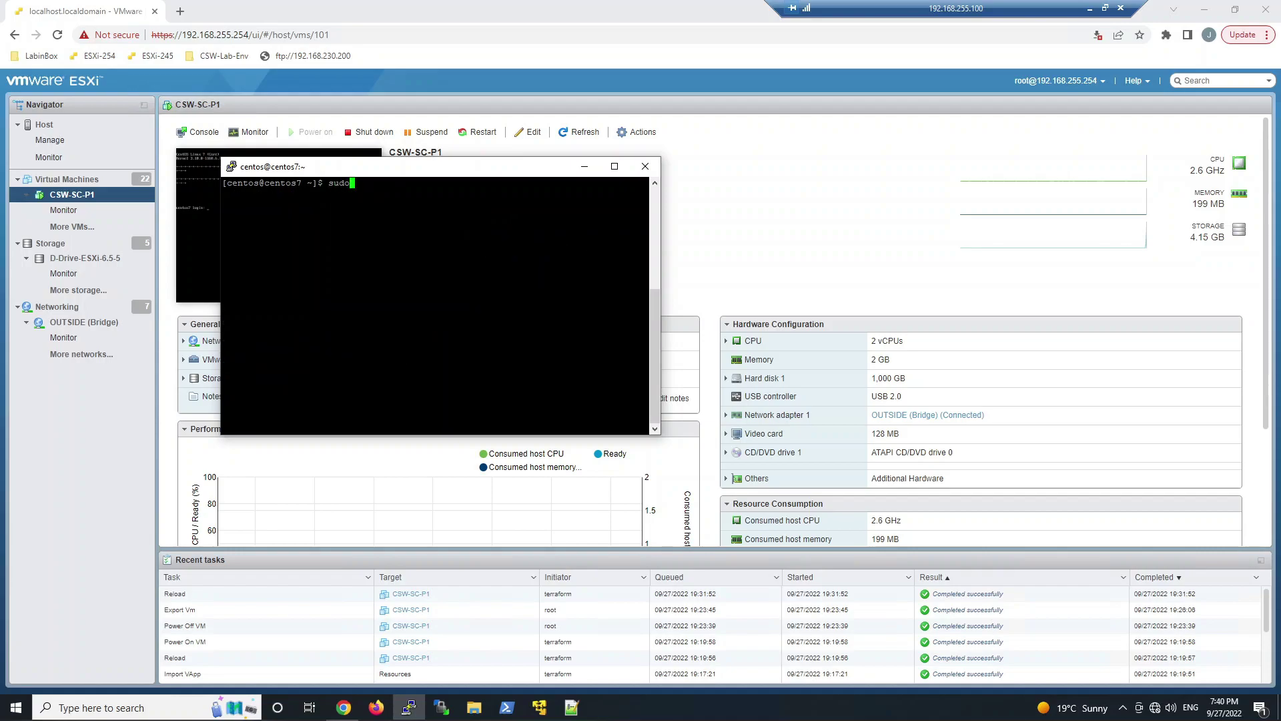
{"action": "type", "text": "./tet"}
{"action": "key", "text": "Tab"}
{"action": "key", "text": "Return"}
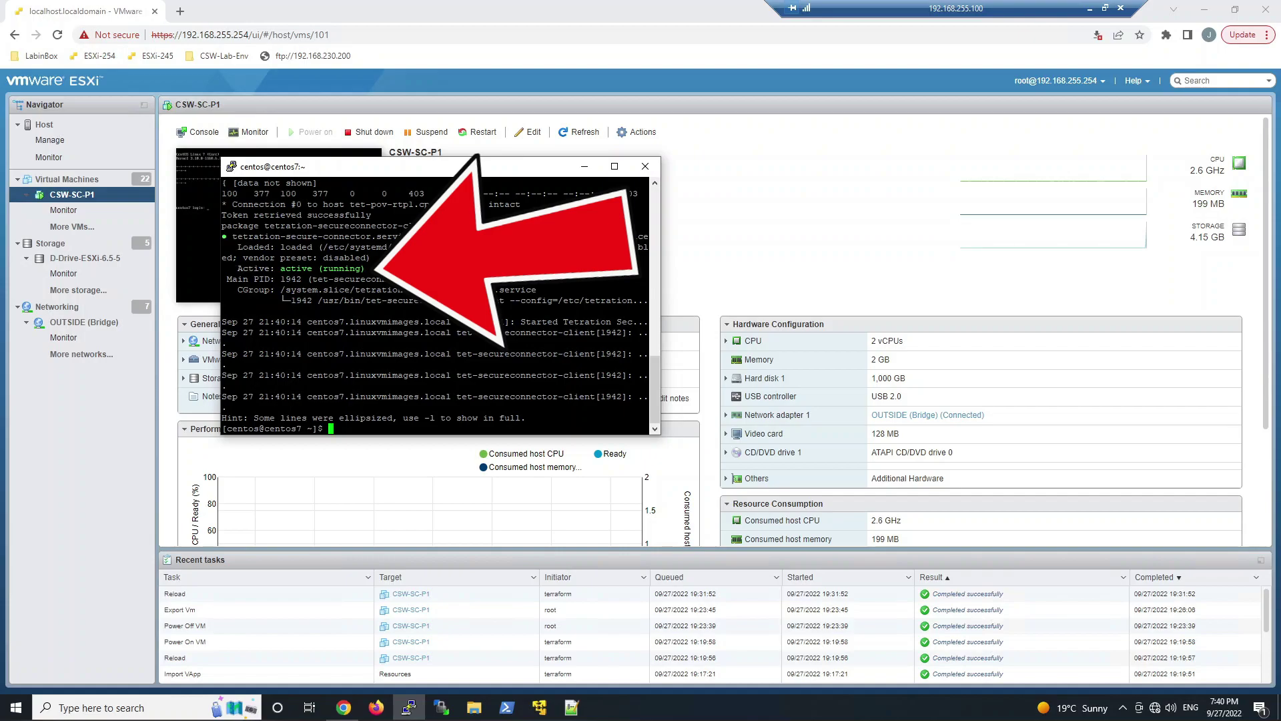
{"action": "type", "text": "clear"}
{"action": "key", "text": "Return"}
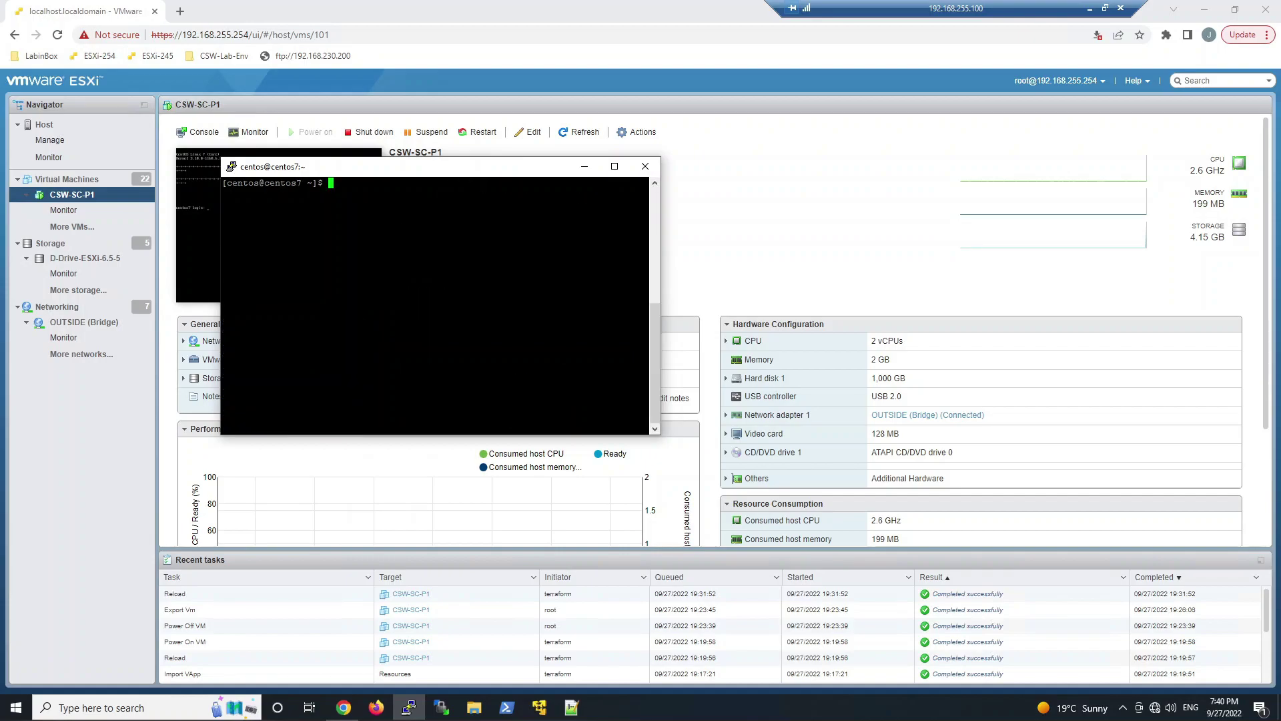
Reload the External Orchestrators page and expand the FMC-LAB configuration details
{"action": "left_click", "coordinate": [1092, 9]}
{"action": "right_click", "coordinate": [575, 306]}
{"action": "left_click", "coordinate": [611, 348]}
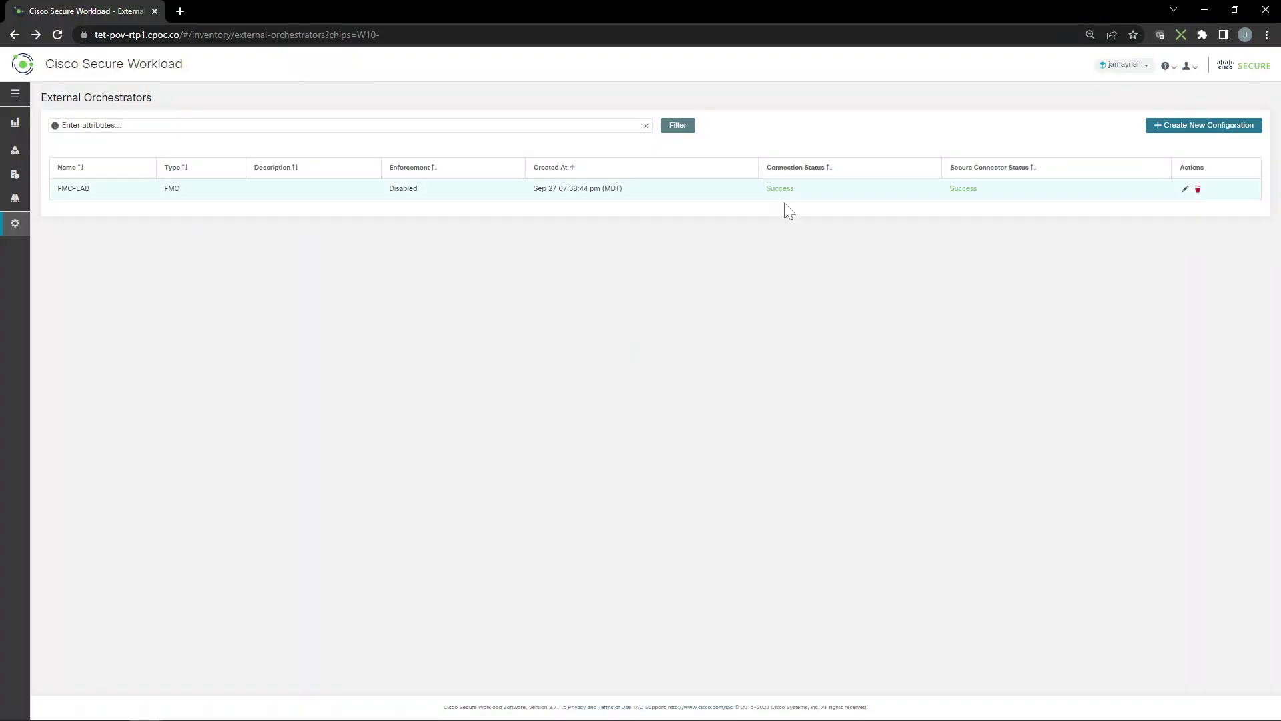
{"action": "left_click", "coordinate": [965, 191]}
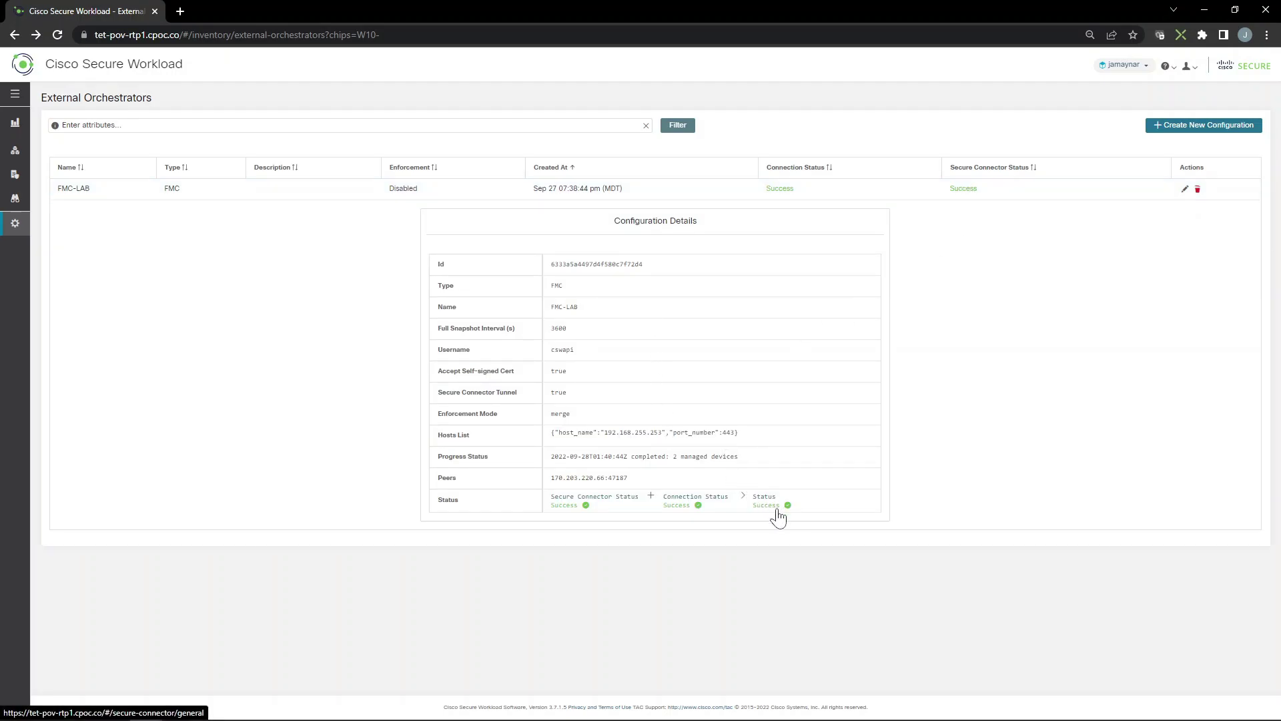
Review the secure connector's Success status details, including its Interface and Routes tabs
{"action": "left_click", "coordinate": [566, 509]}
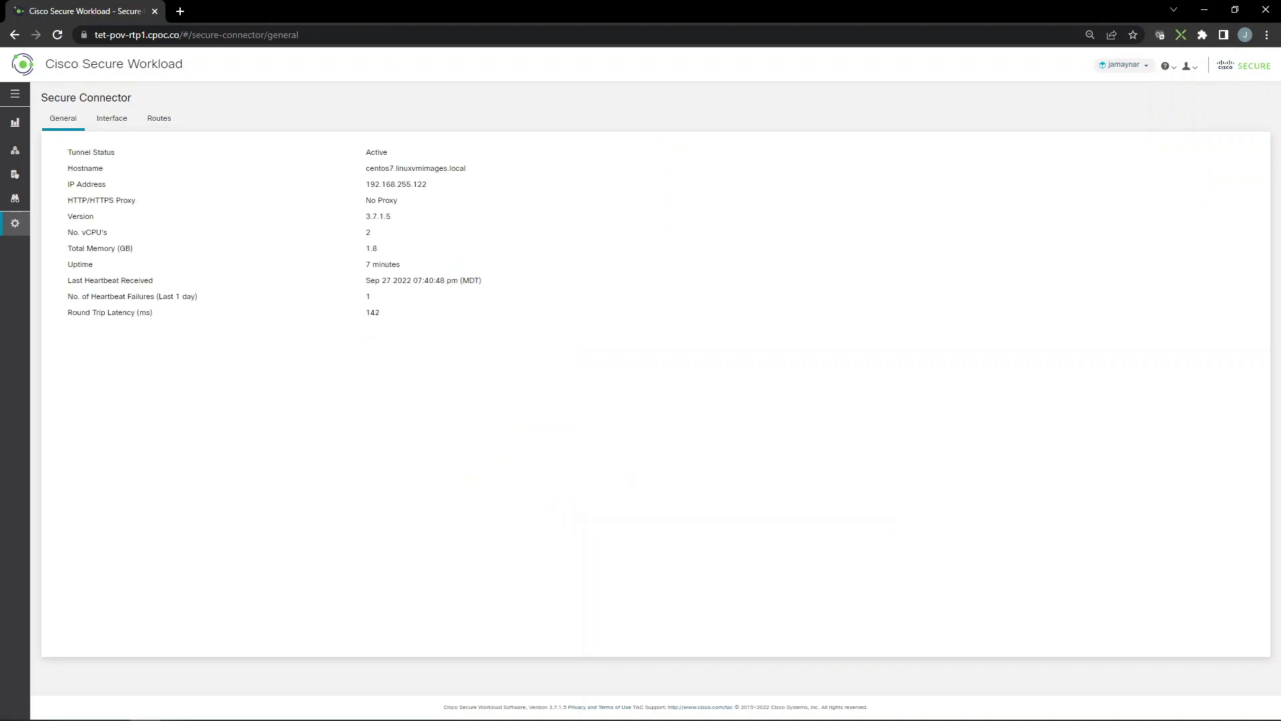
{"action": "left_click", "coordinate": [123, 122]}
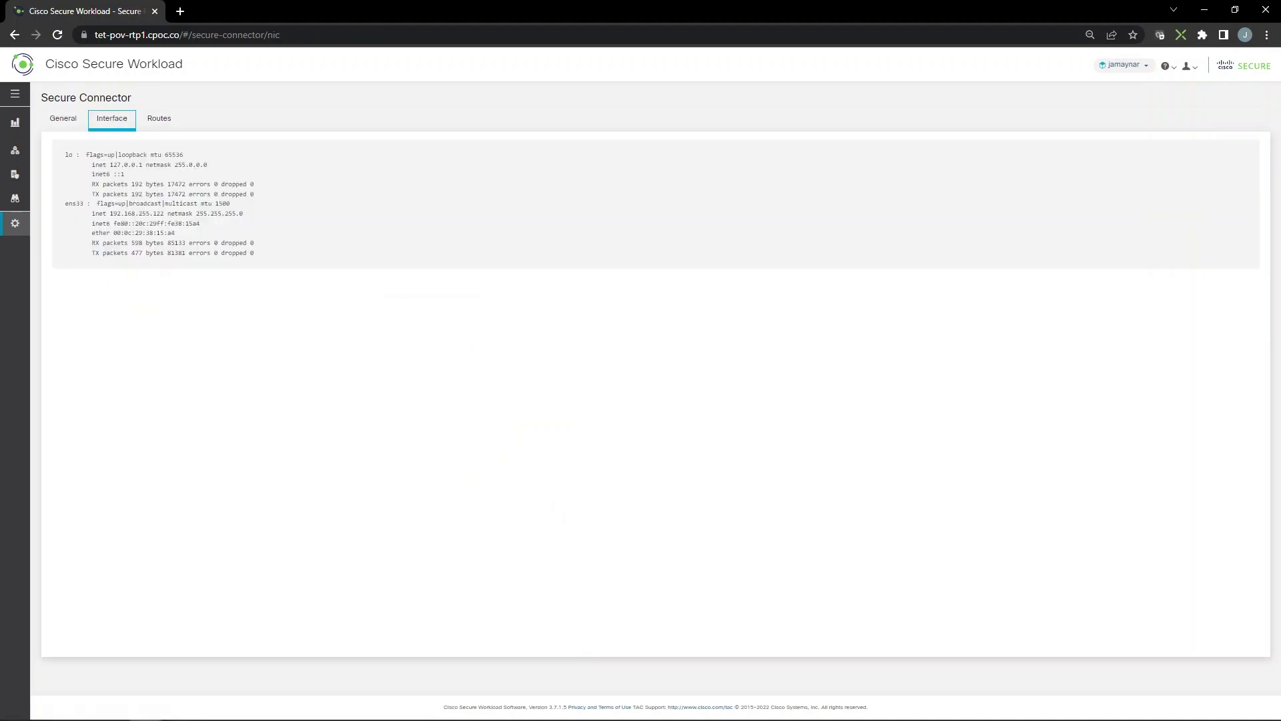
{"action": "left_click", "coordinate": [159, 121]}
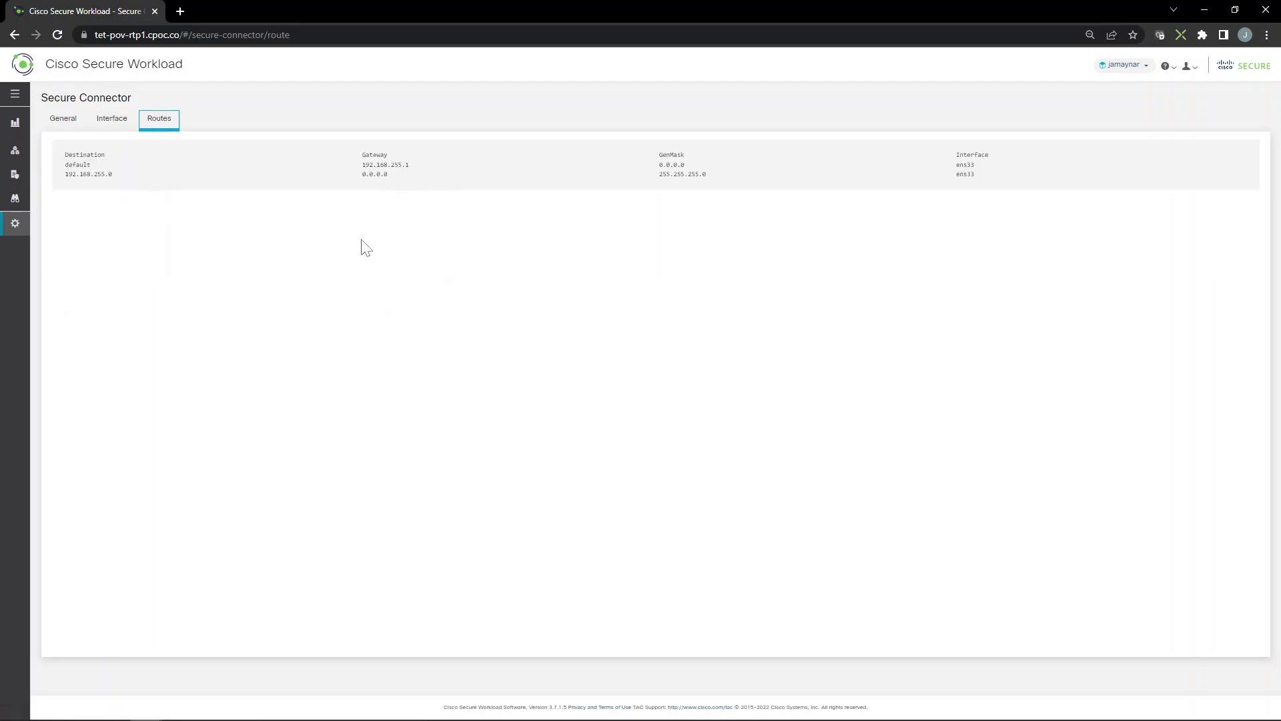
{"action": "left_click", "coordinate": [15, 94]}
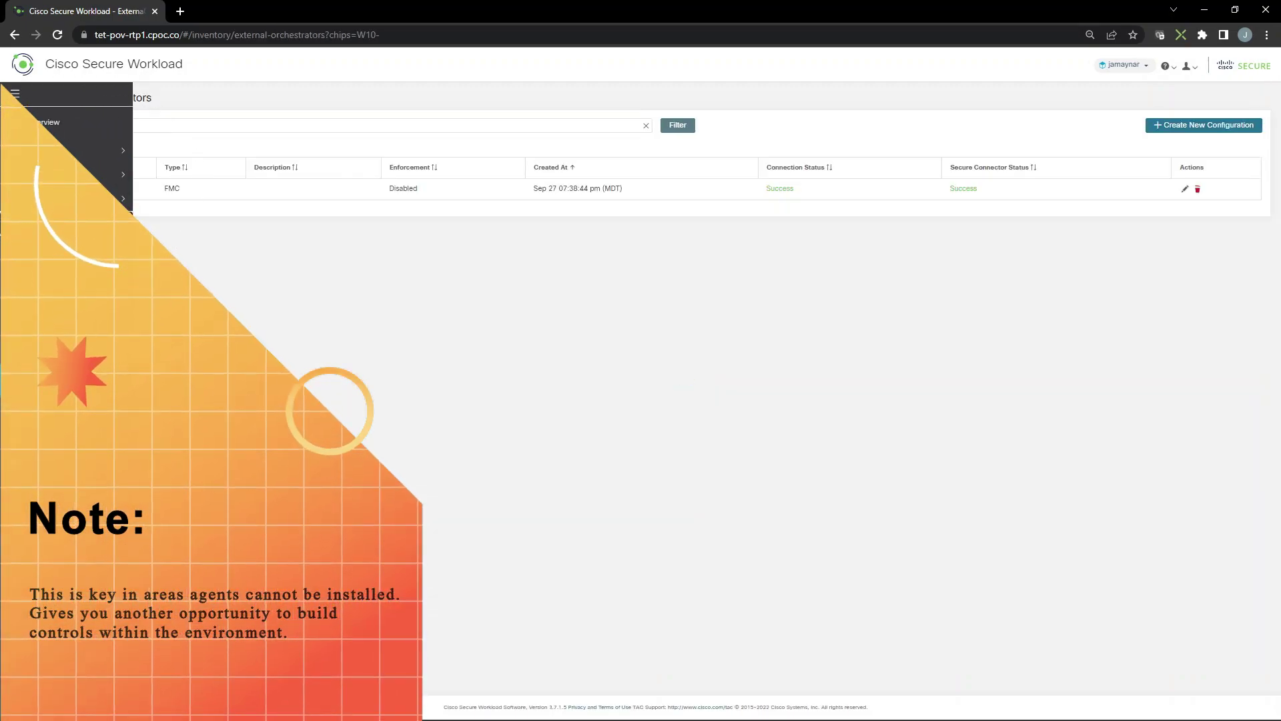
Enable the Cisco Secure Firewall connector under Manage > Virtual Appliances and confirm deploying the appliance
{"action": "left_click", "coordinate": [71, 443]}
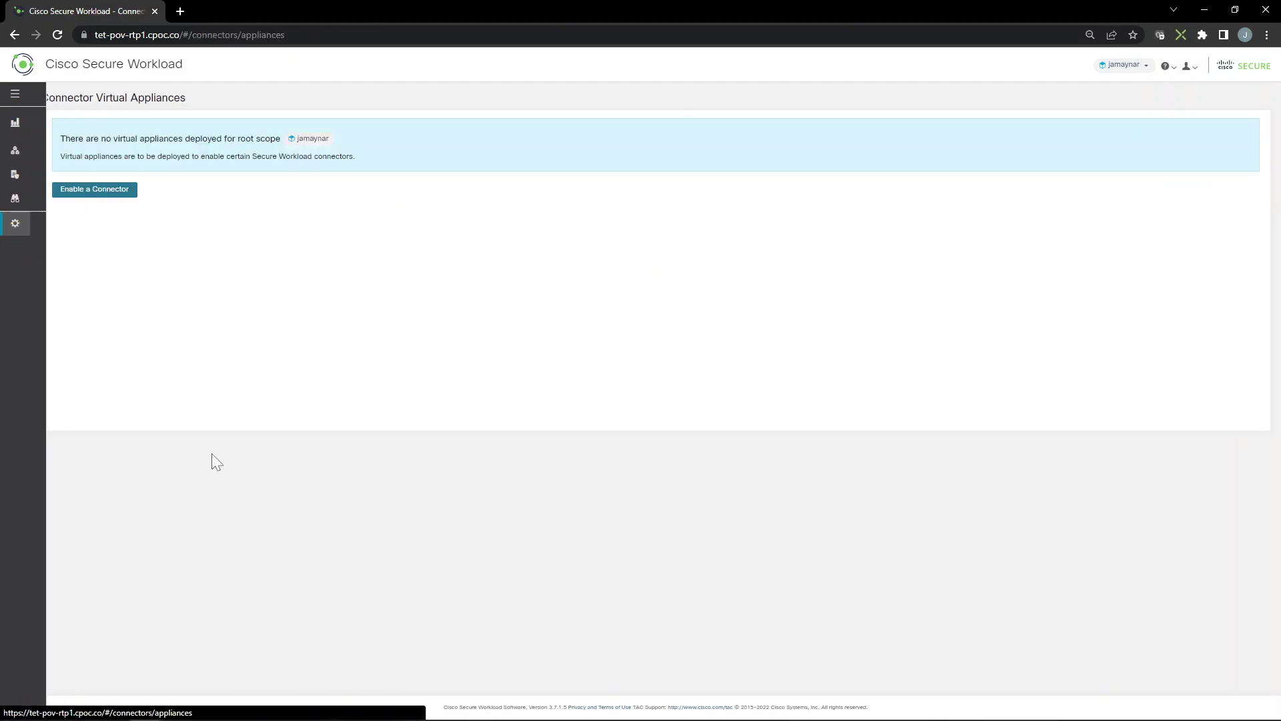
{"action": "left_click", "coordinate": [101, 191]}
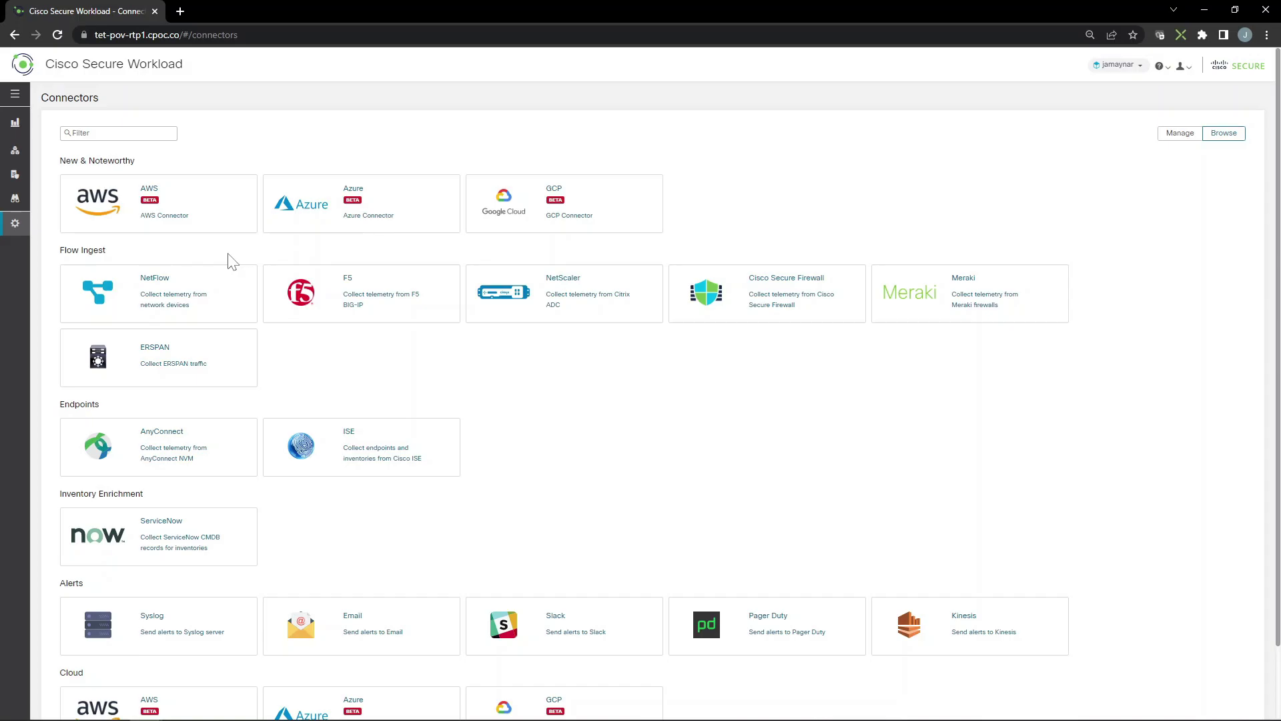
{"action": "left_click", "coordinate": [738, 304]}
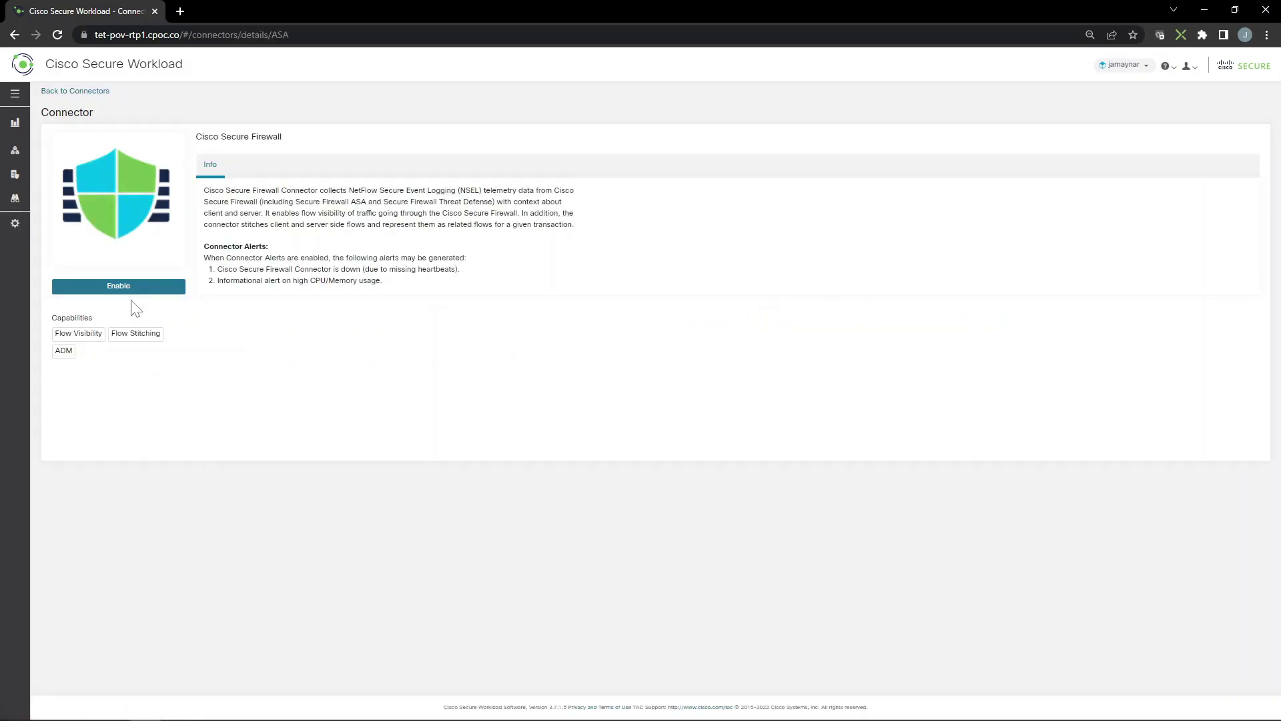
{"action": "left_click", "coordinate": [125, 288]}
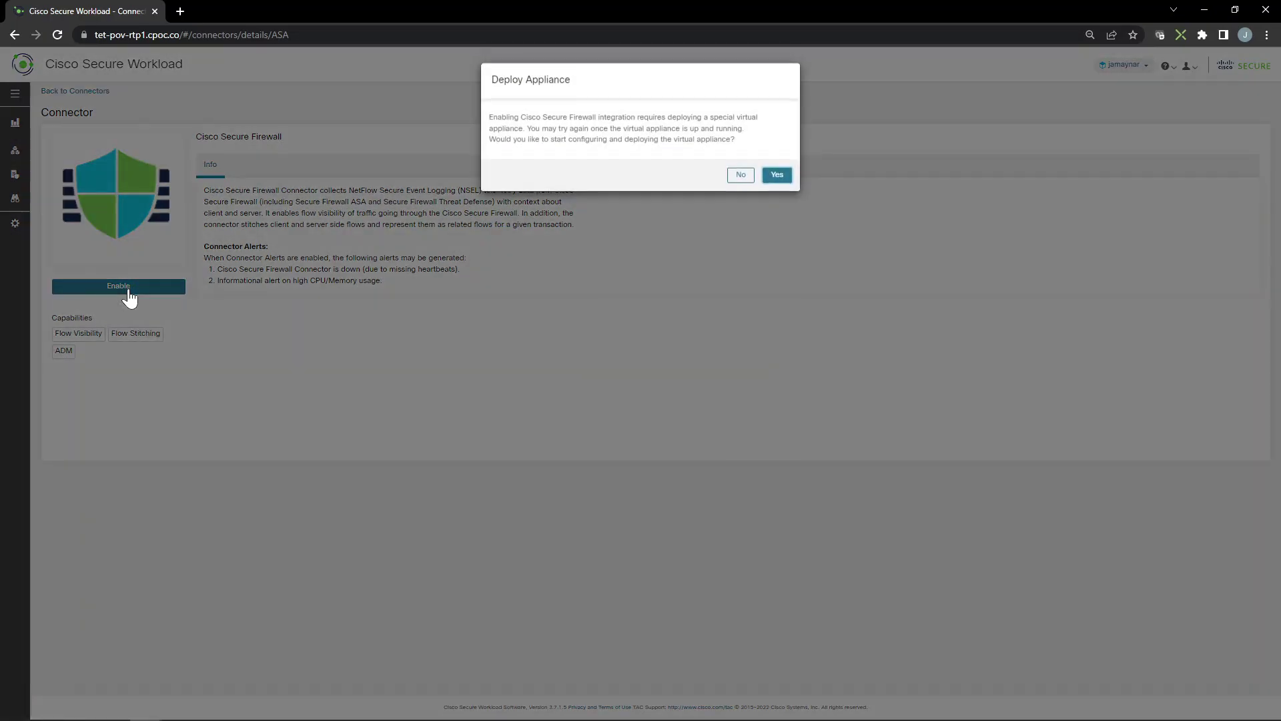
{"action": "left_click", "coordinate": [790, 176]}
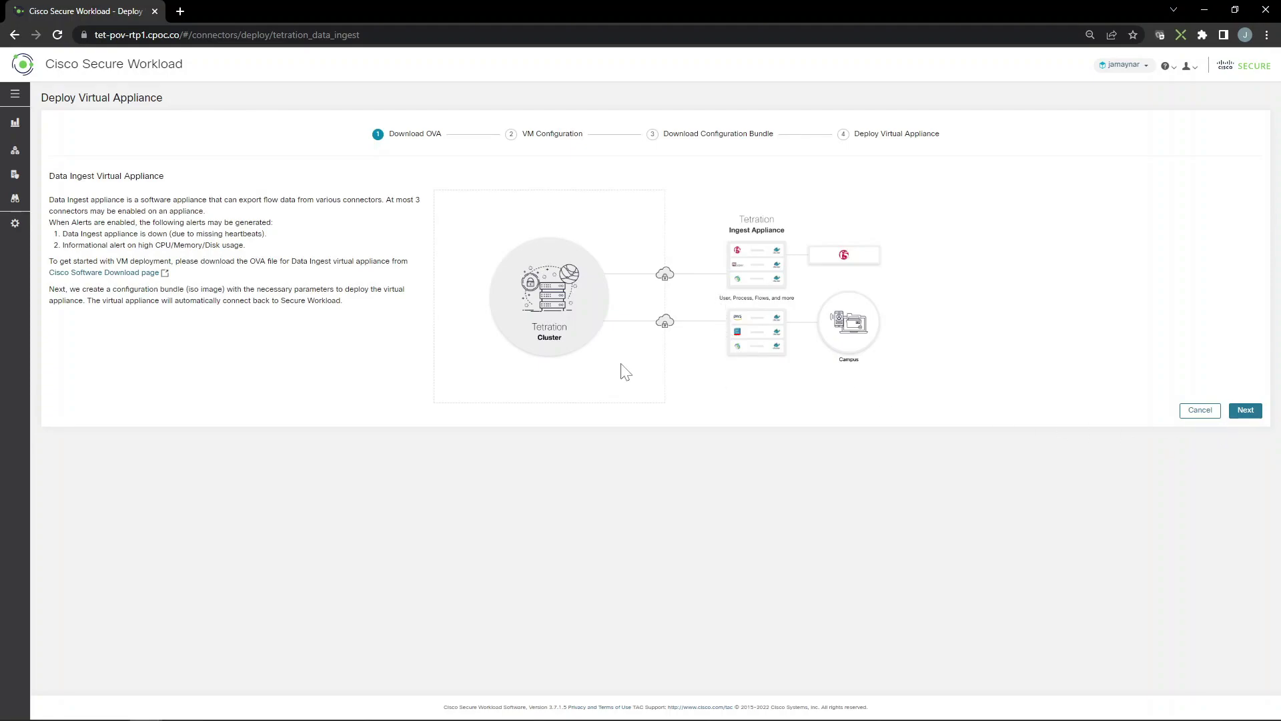
Open the Cisco Software Download page link in a new tab and switch to it
{"action": "right_click", "coordinate": [128, 273]}
{"action": "left_click", "coordinate": [151, 283]}
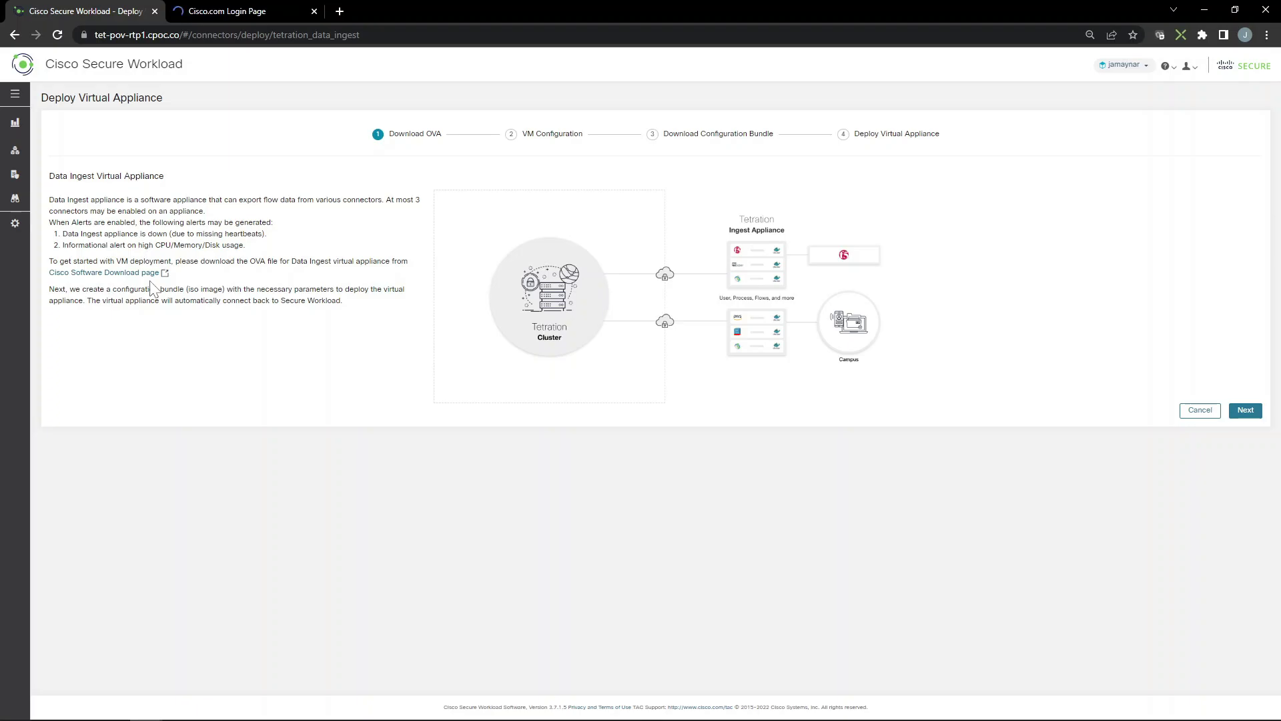
{"action": "left_click", "coordinate": [231, 12]}
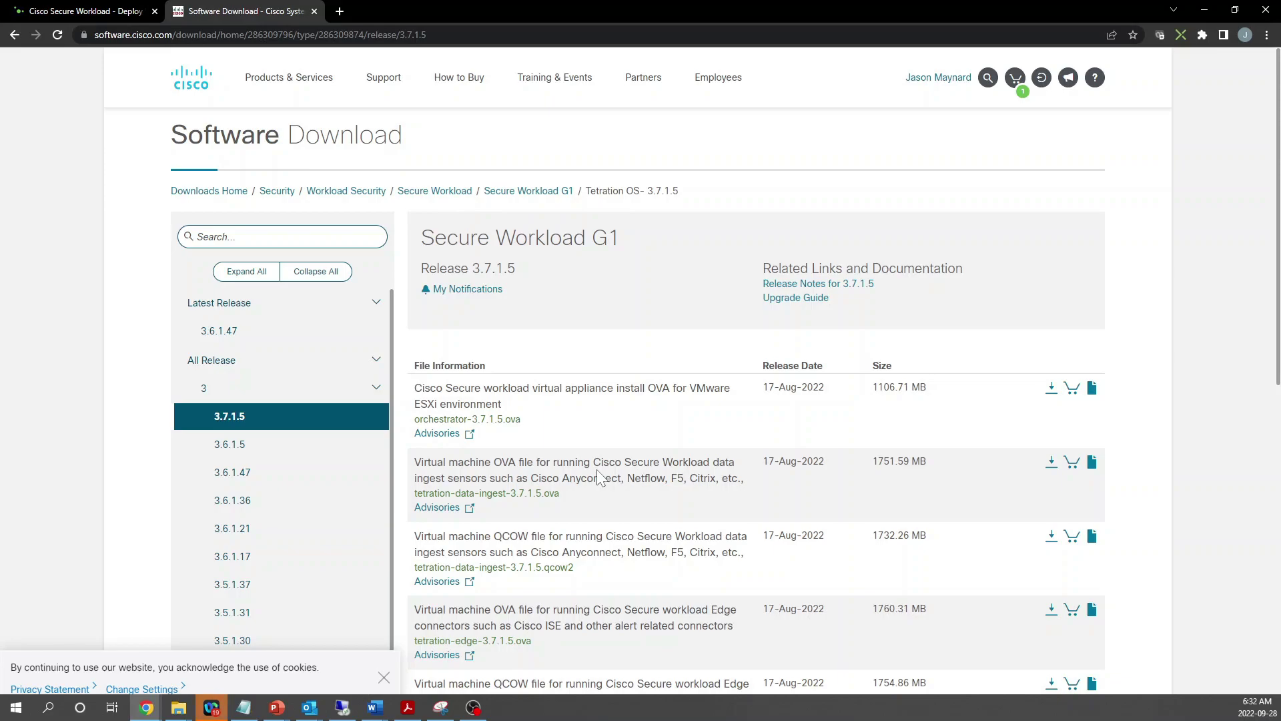
Download tetration-data-ingest-3.7.1.5.ova after accepting the licence, then return to the Secure Workload tab
{"action": "left_click", "coordinate": [1051, 464]}
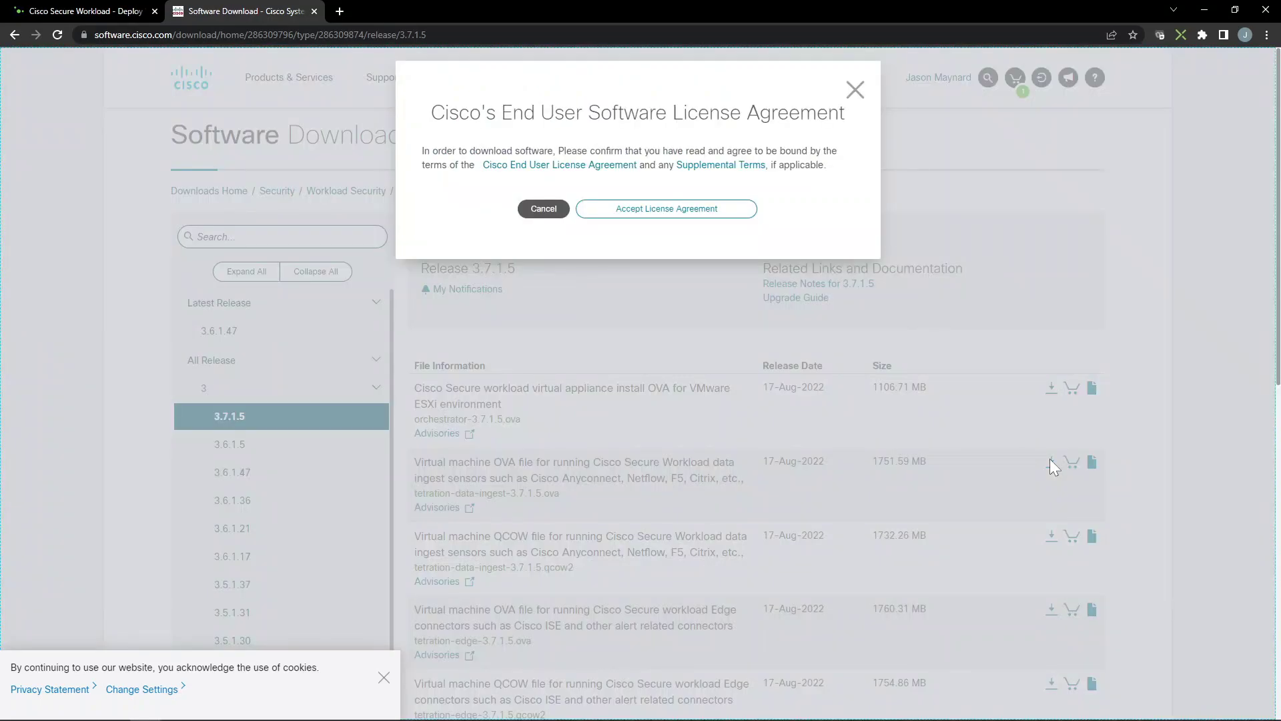
{"action": "left_click", "coordinate": [614, 209]}
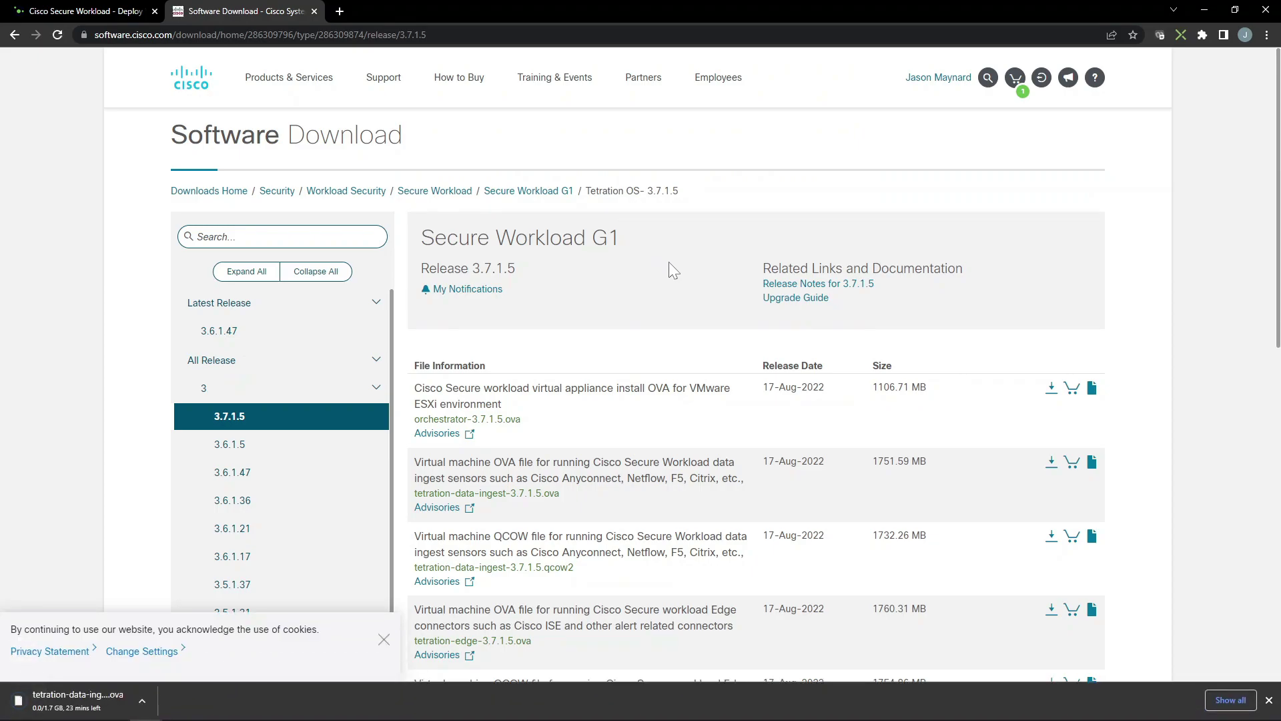
{"action": "left_click", "coordinate": [84, 12]}
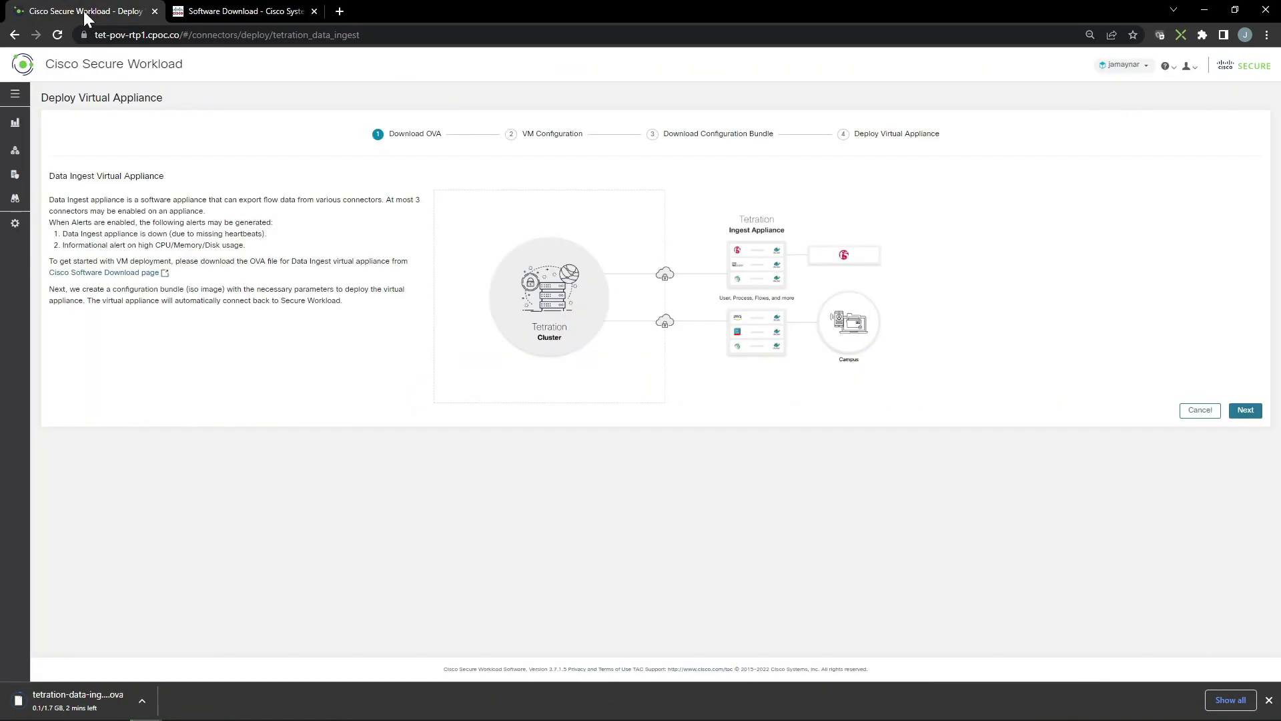
Fill in the data ingest VM's three IPv4 addresses
{"action": "left_click", "coordinate": [1245, 409]}
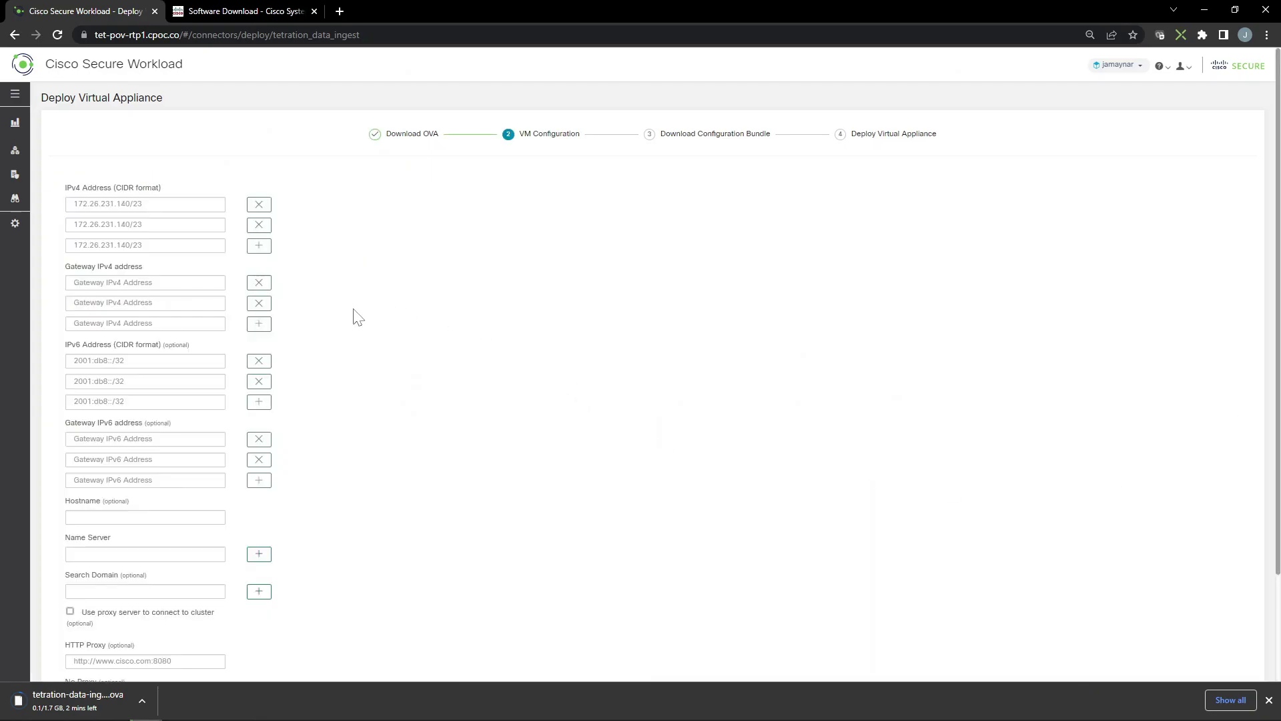
{"action": "left_click", "coordinate": [145, 205]}
{"action": "left_click", "coordinate": [155, 271]}
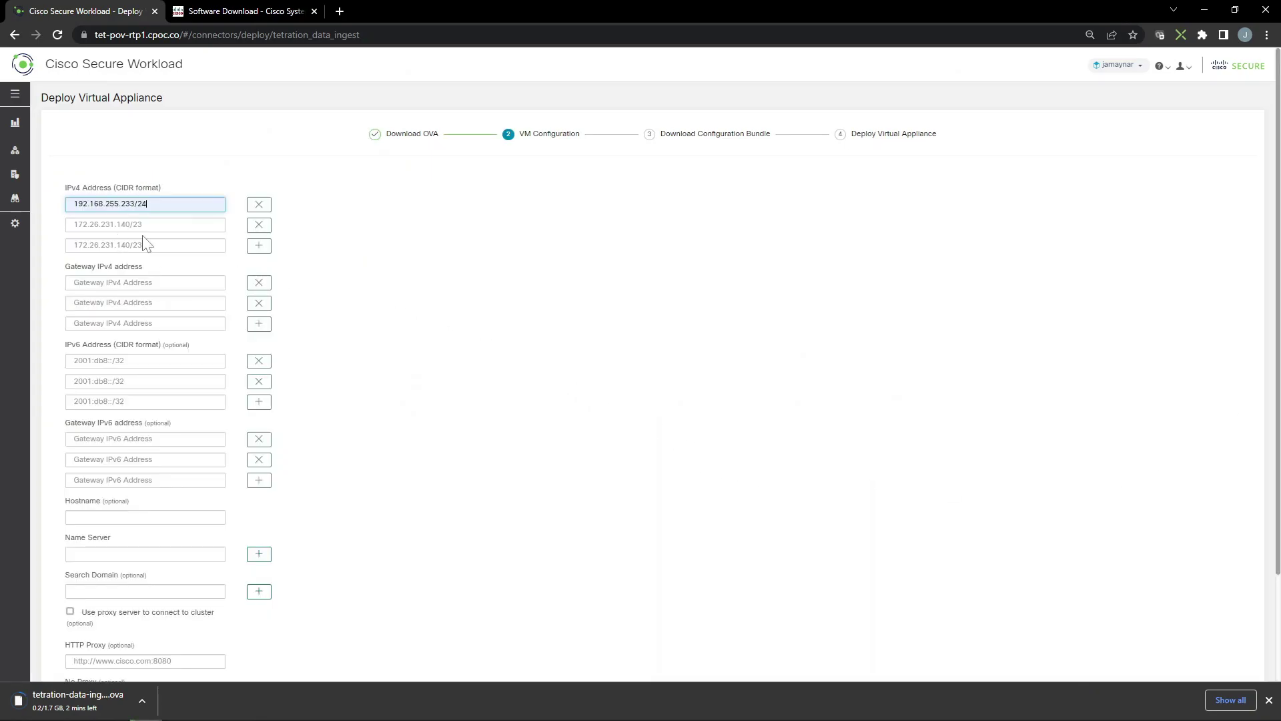
{"action": "key", "text": "ctrl+a"}
{"action": "key", "text": "ctrl+c"}
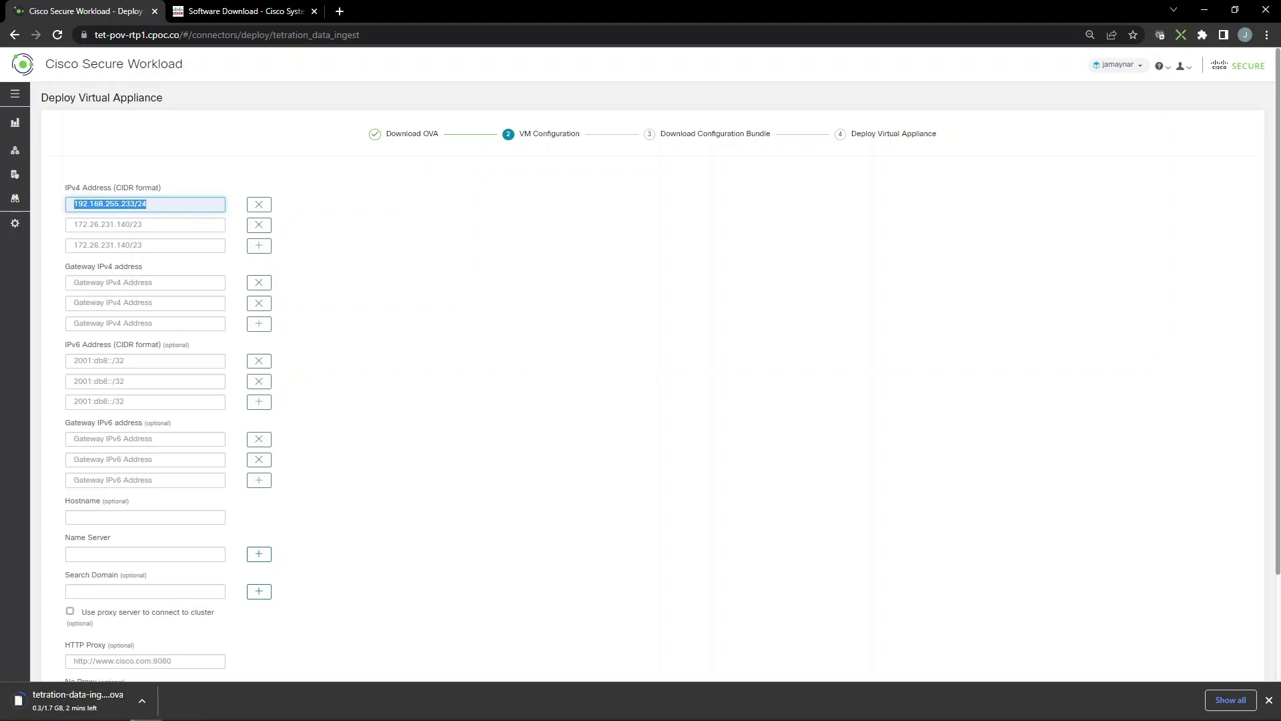
{"action": "left_click", "coordinate": [145, 225]}
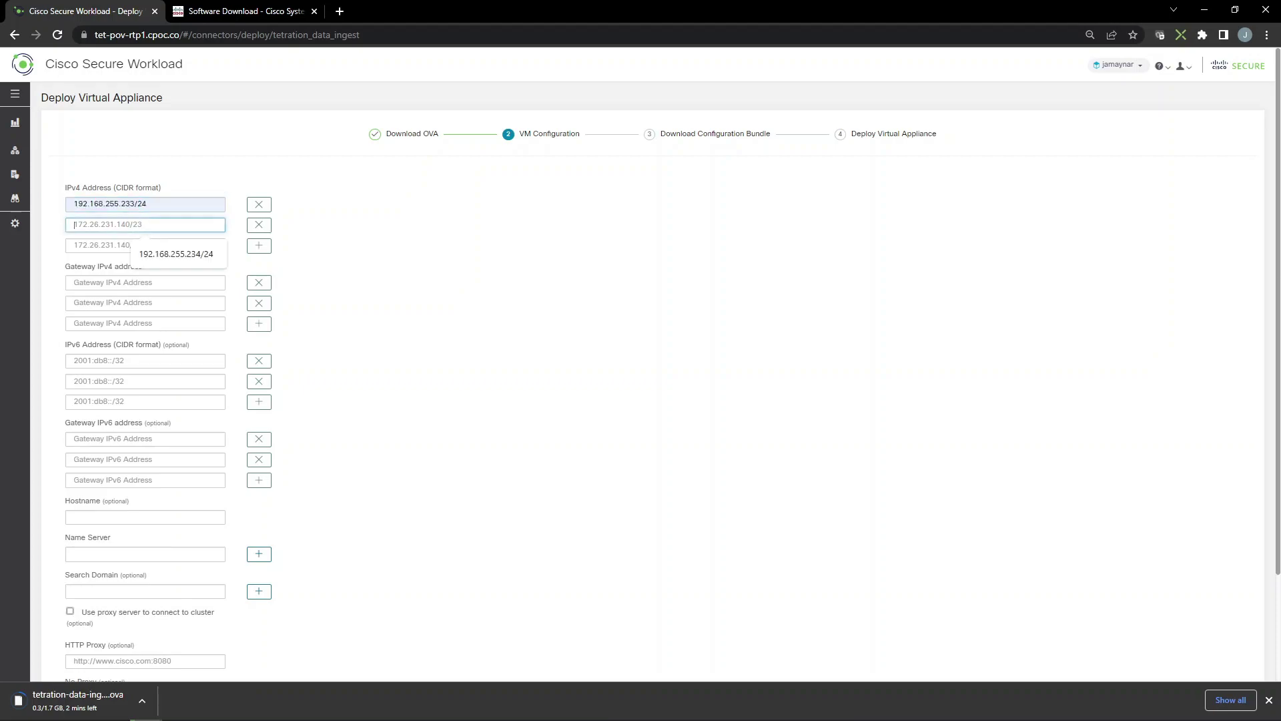
{"action": "key", "text": "ctrl+v"}
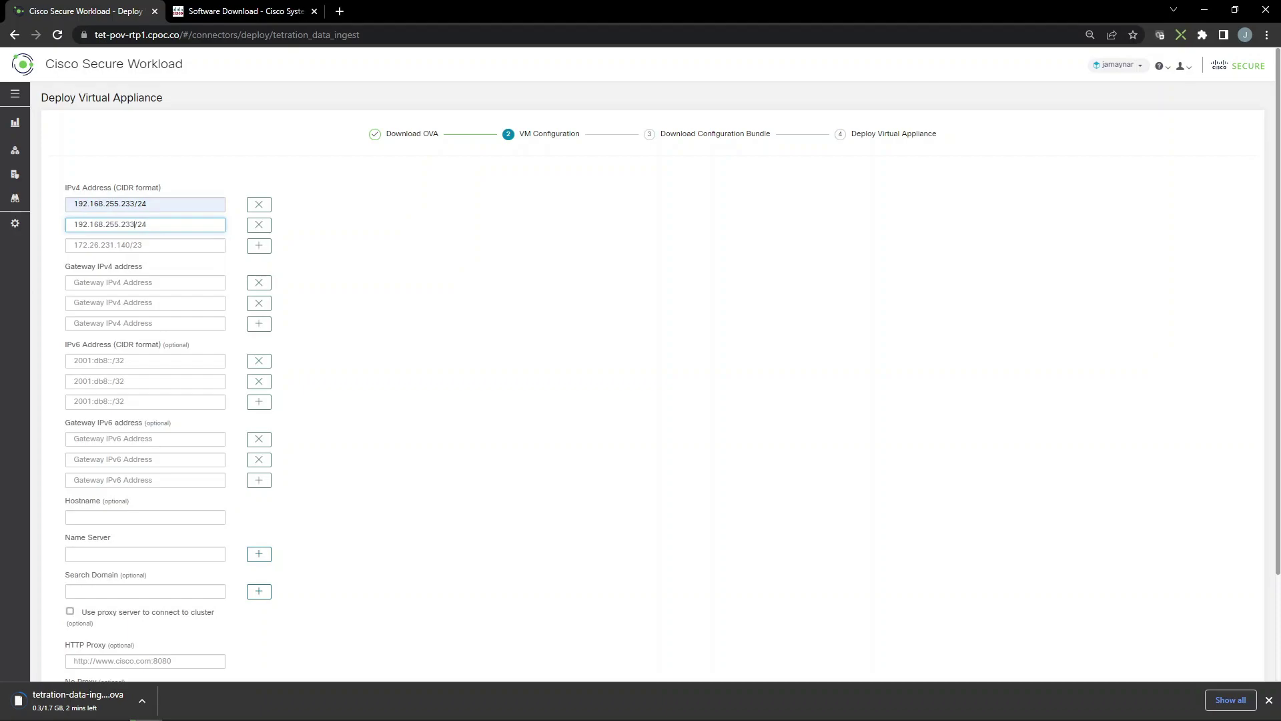
{"action": "left_click", "coordinate": [145, 245]}
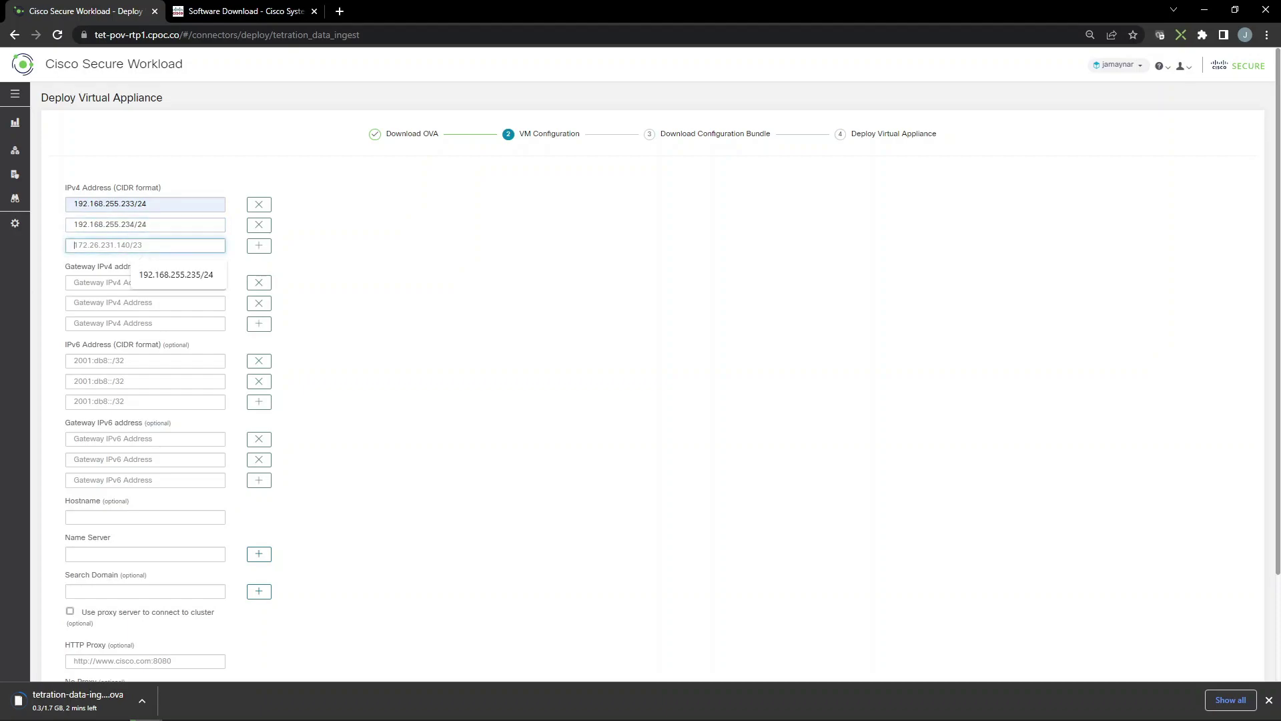
Set gateway 192.168.255.1 on all three gateway fields
{"action": "left_click", "coordinate": [172, 278]}
{"action": "key", "text": "Tab"}
{"action": "type", "text": "192.168.255.1"}
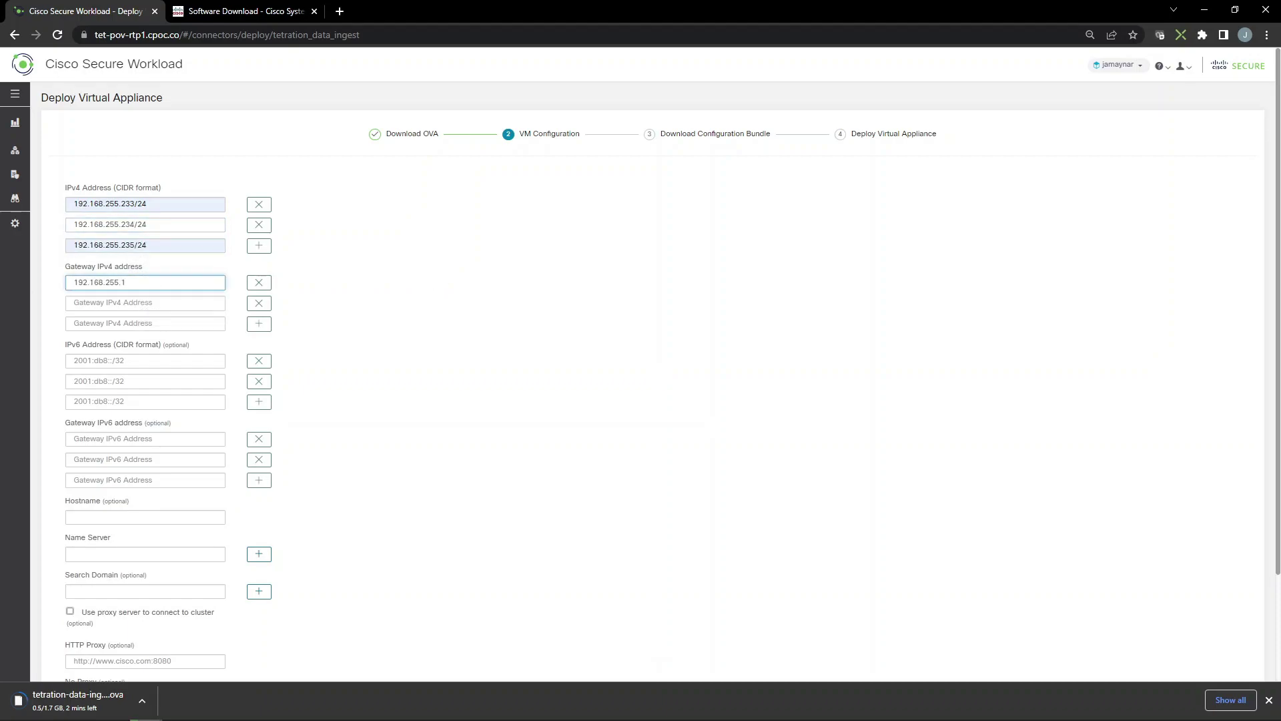
{"action": "left_click_drag", "start_coordinate": [127, 283], "coordinate": [61, 286]}
{"action": "key", "text": "ctrl+c"}
{"action": "left_click", "coordinate": [137, 305]}
{"action": "key", "text": "ctrl+v"}
{"action": "left_click", "coordinate": [139, 323]}
{"action": "key", "text": "ctrl+v"}
Enter hostname CSW-DataIngest, name server 192.168.255.200 and search domain cisco.local, then continue
{"action": "left_click", "coordinate": [349, 298]}
{"action": "scroll", "coordinate": [354, 339], "scroll_direction": "down", "scroll_amount": 1}
{"action": "left_click", "coordinate": [214, 389]}
{"action": "type", "text": "CSW-Da"}
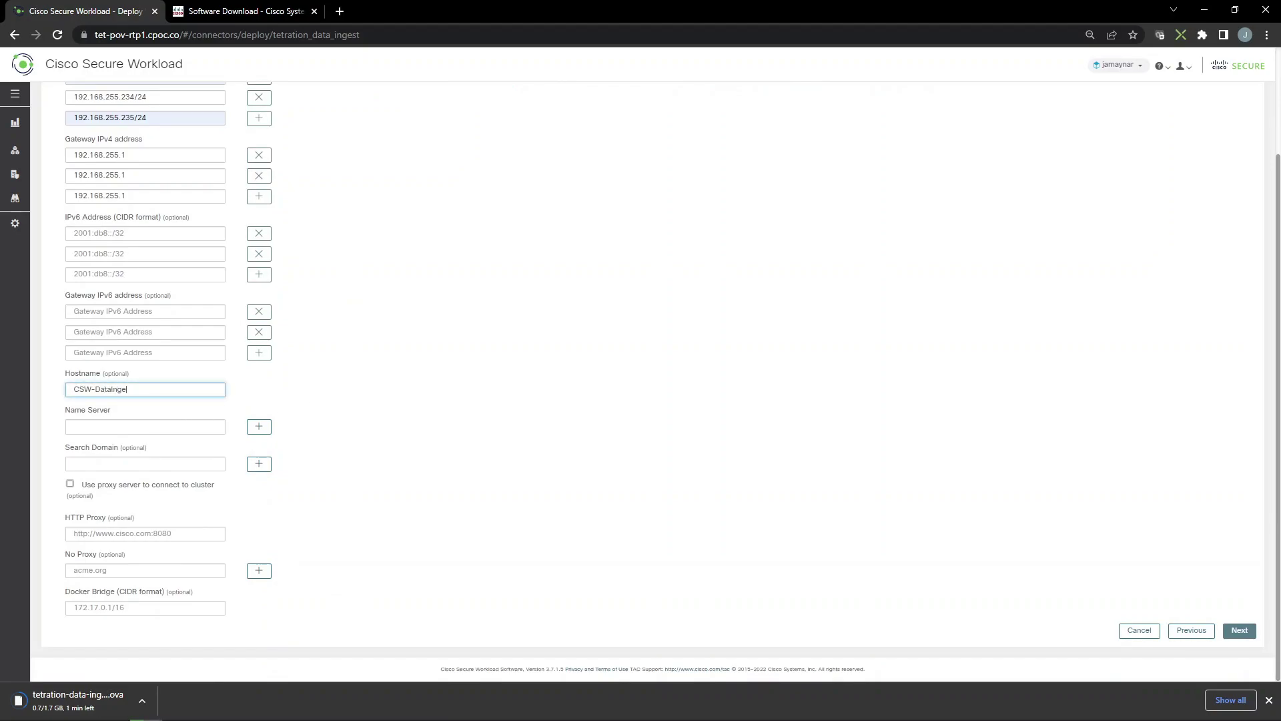
{"action": "key", "text": "Tab"}
{"action": "type", "text": "192.168.255."}
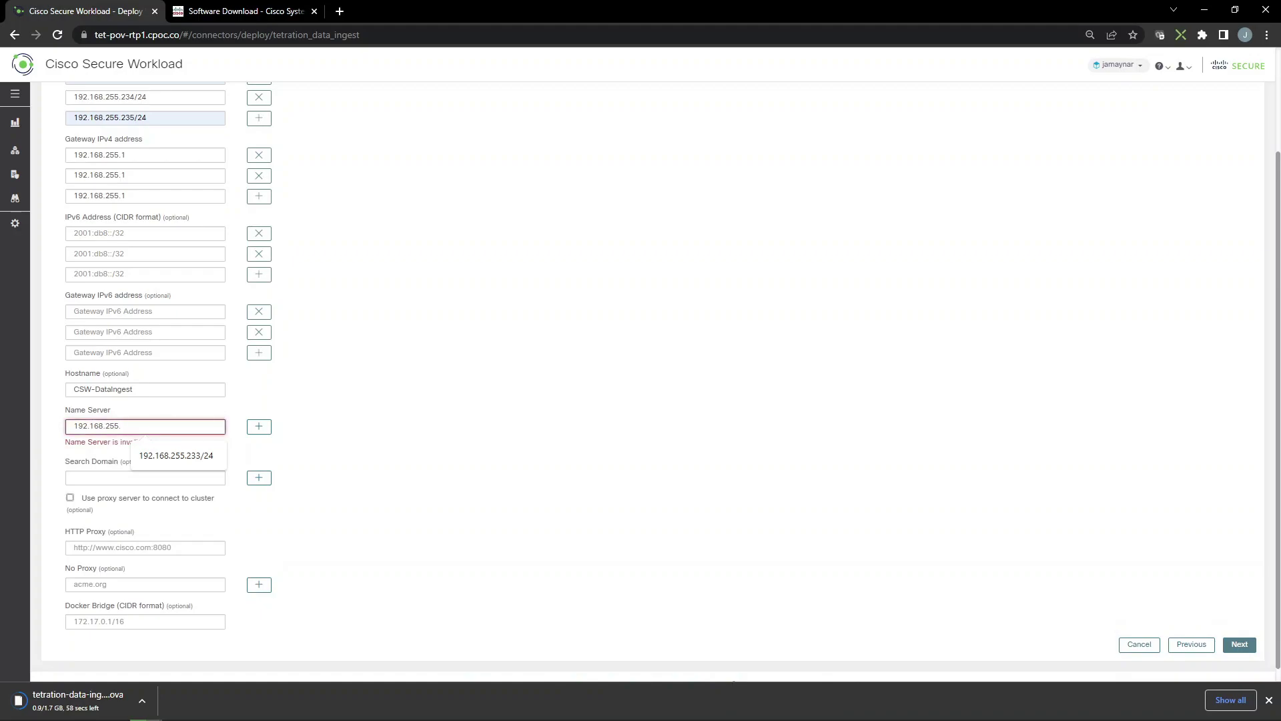
{"action": "type", "text": "200"}
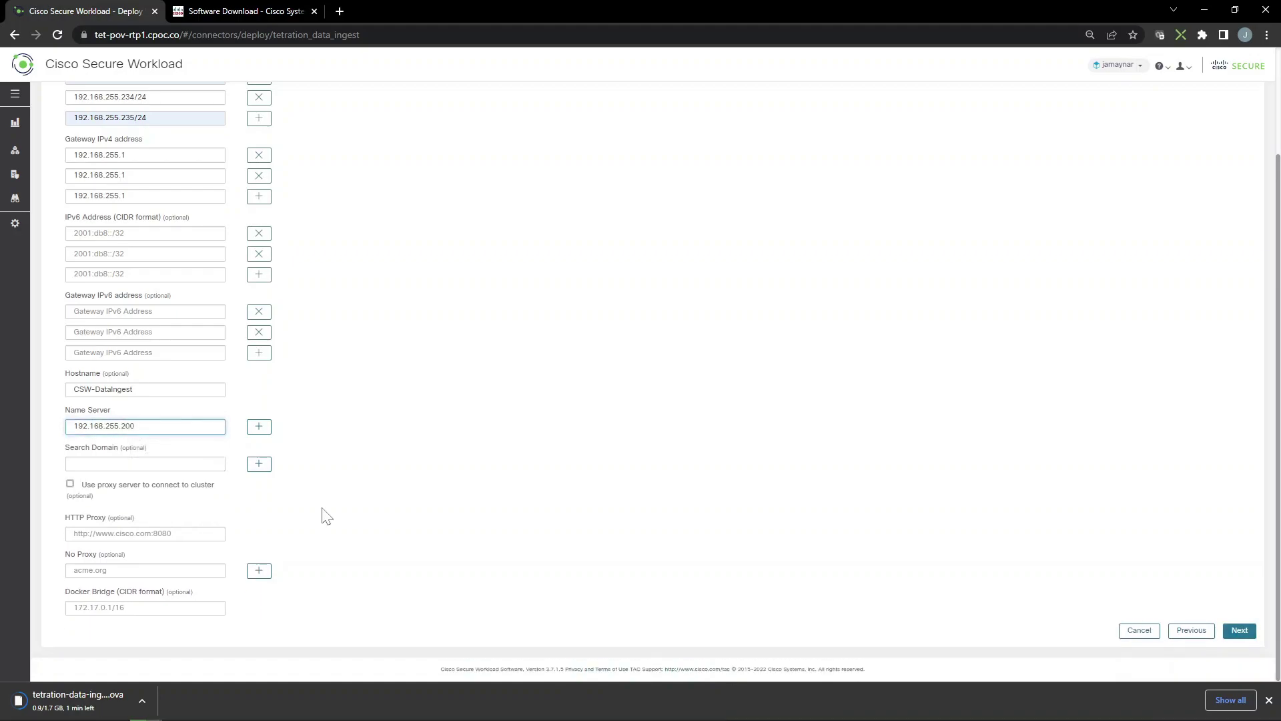
{"action": "left_click", "coordinate": [168, 461]}
{"action": "type", "text": "cisco.local"}
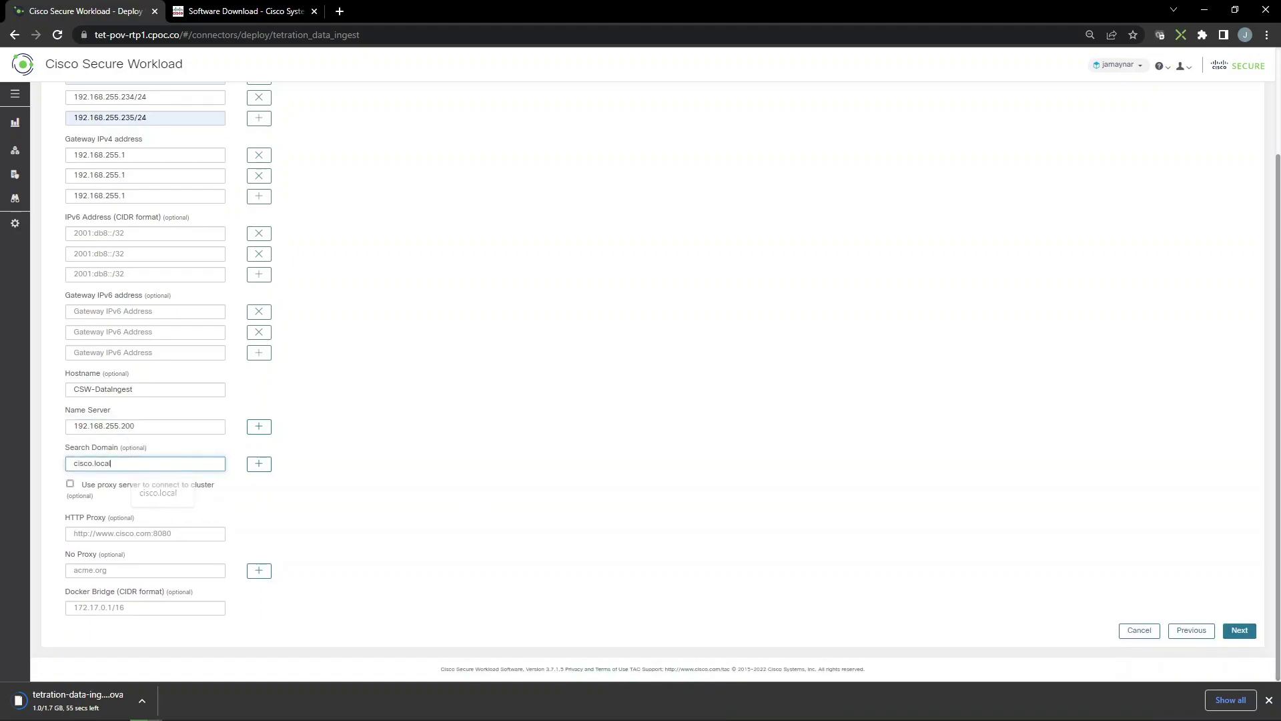
{"action": "scroll", "coordinate": [654, 400], "scroll_direction": "up", "scroll_amount": 1}
{"action": "left_click", "coordinate": [1240, 660]}
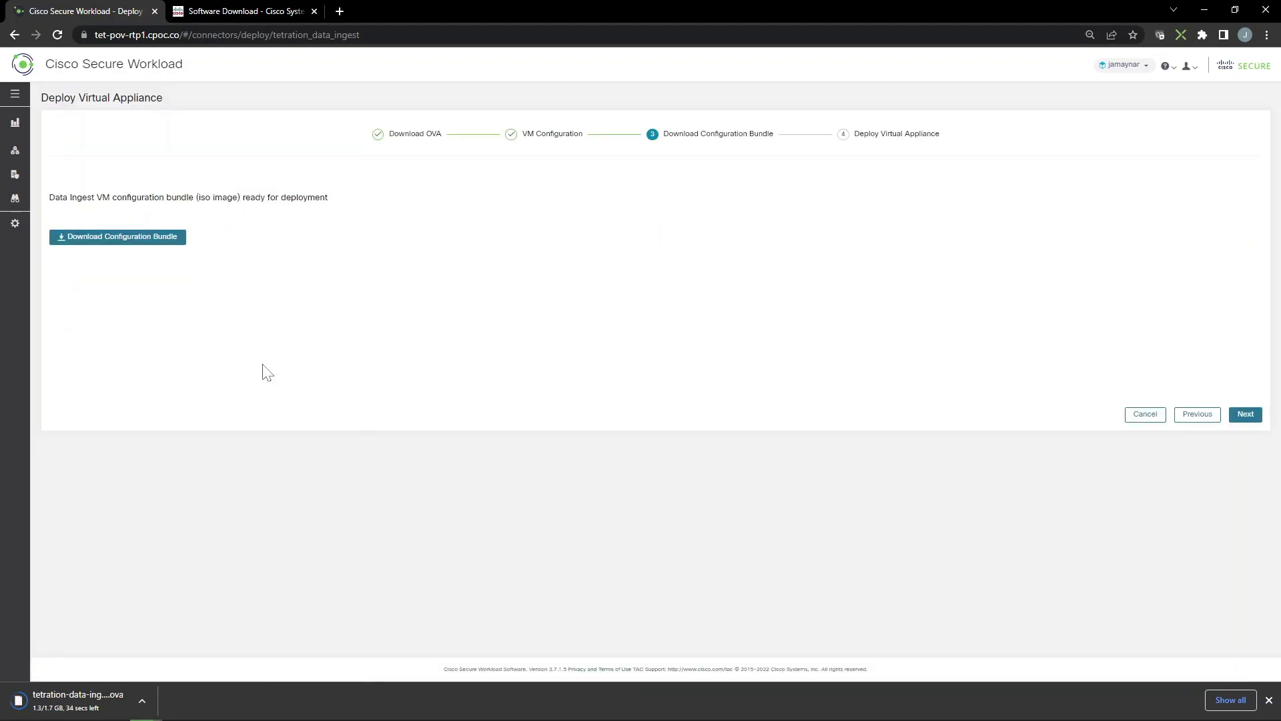
Download the Data Ingest configuration bundle ISO and continue to Deploy Virtual Appliance
{"action": "left_click", "coordinate": [120, 238]}
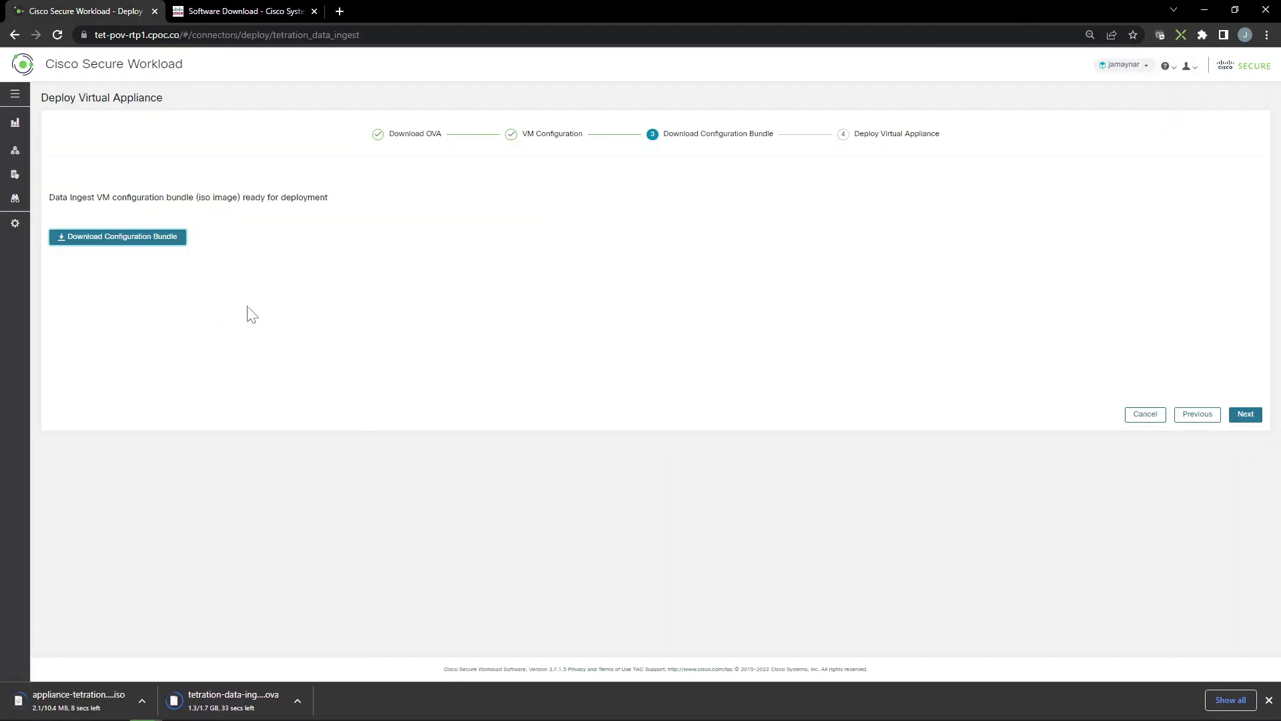
{"action": "left_click", "coordinate": [1246, 416]}
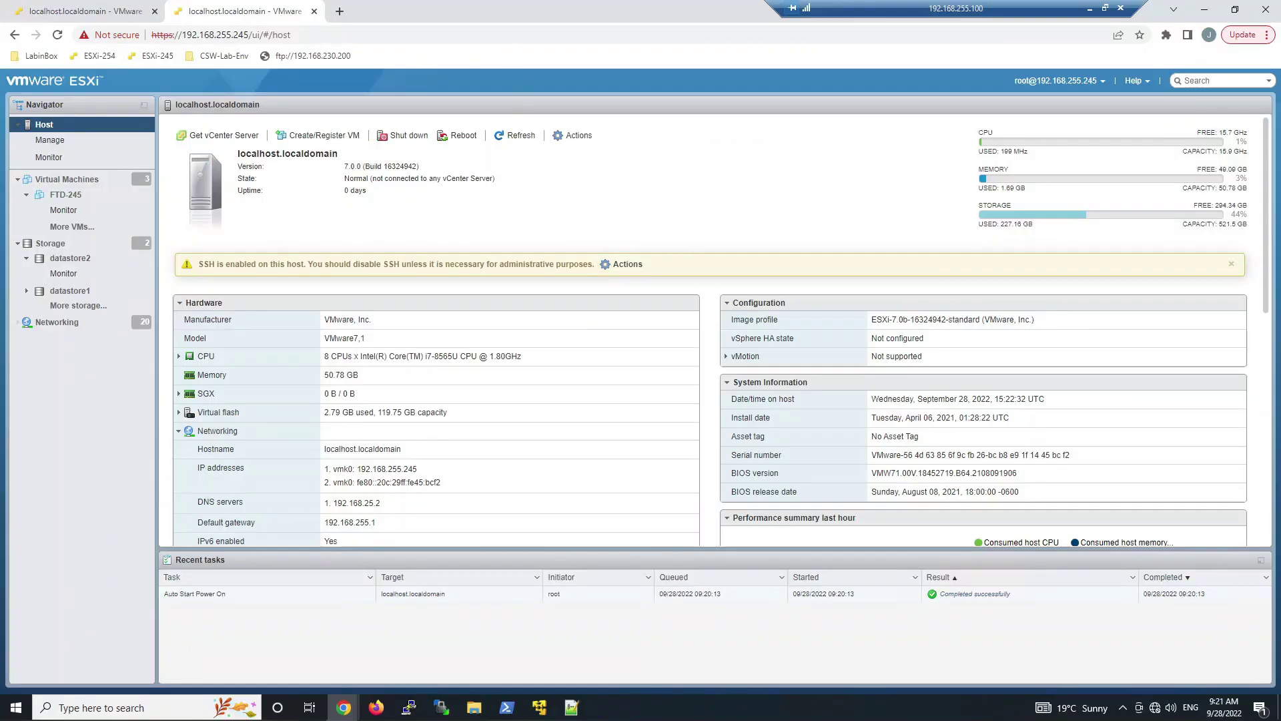
Start an OVF/OVA deployment named CSW-DI-P1 using tetration-data-ingest-3.7.1.5.ova
{"action": "left_click", "coordinate": [297, 136]}
{"action": "left_click", "coordinate": [578, 288]}
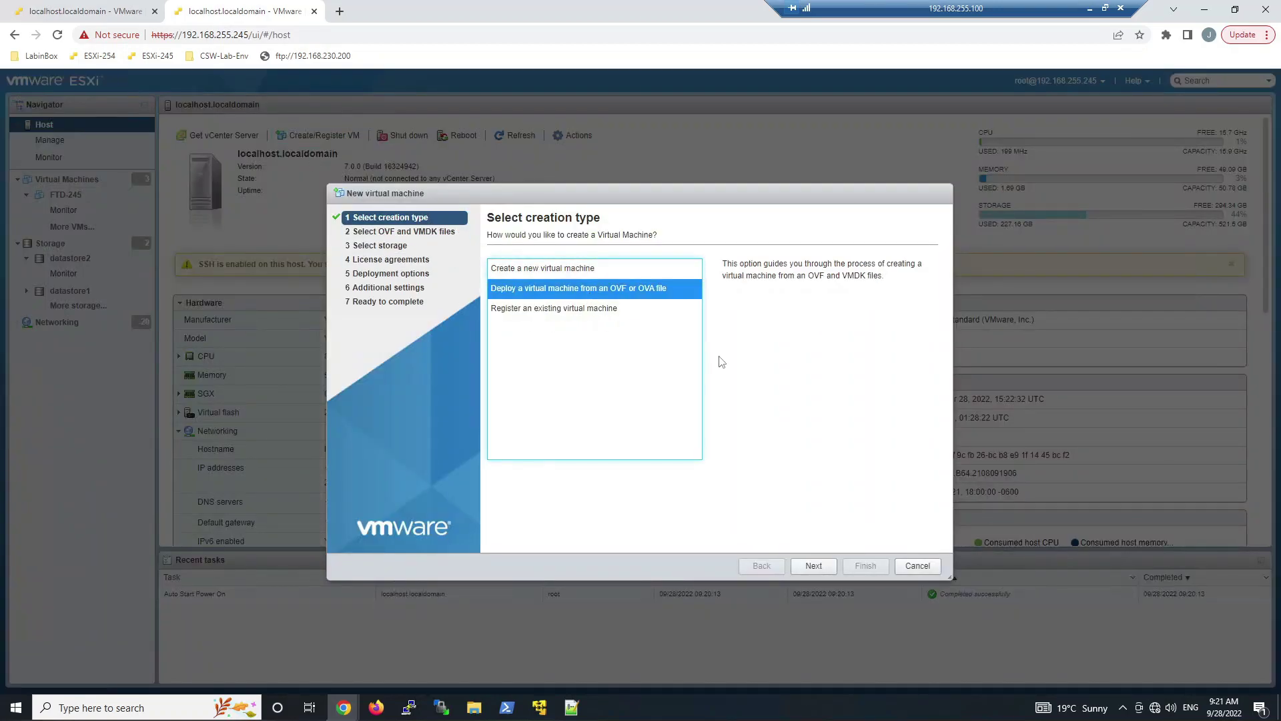
{"action": "left_click", "coordinate": [813, 565]}
{"action": "type", "text": "CSW-DI-P1"}
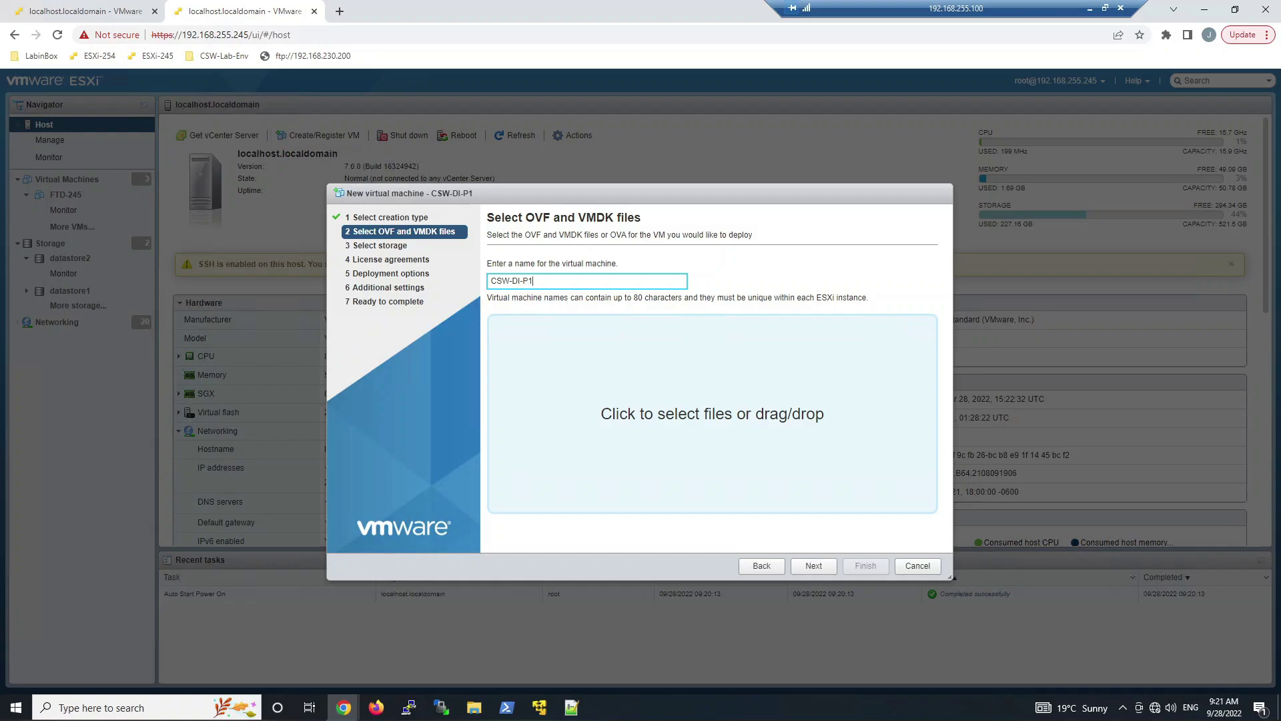
{"action": "left_click", "coordinate": [679, 430]}
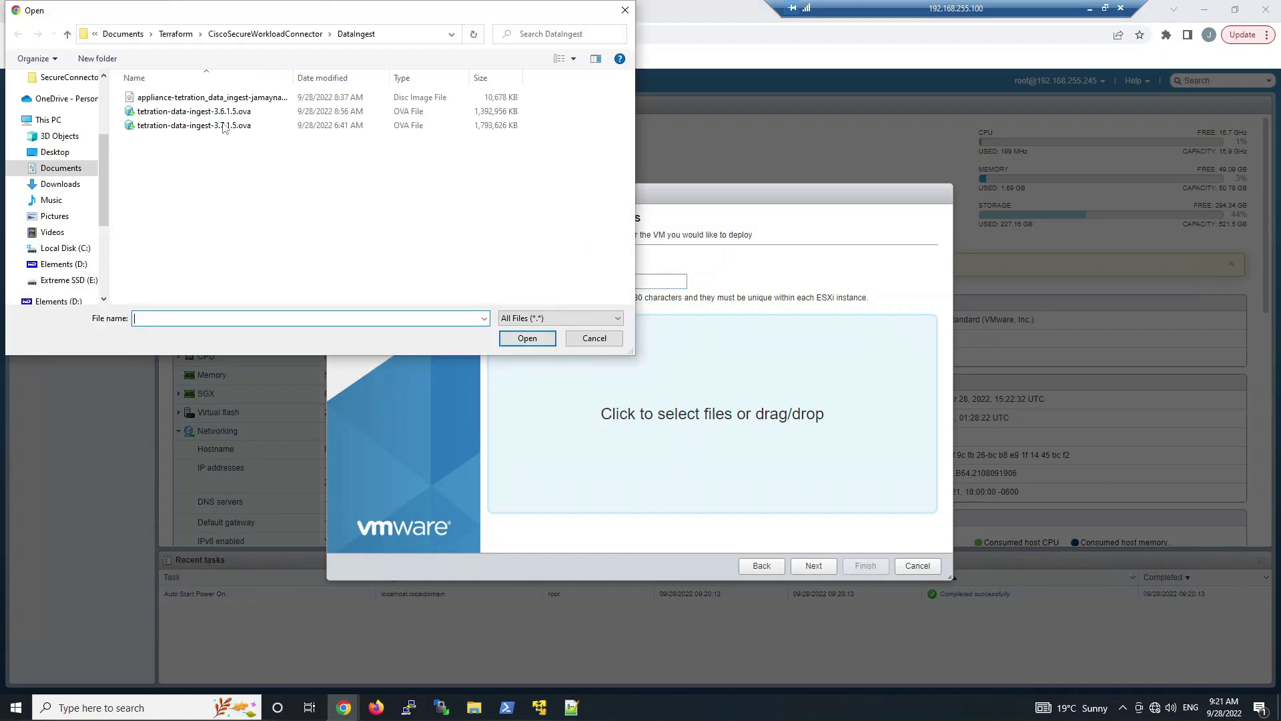
{"action": "double_click", "coordinate": [224, 126]}
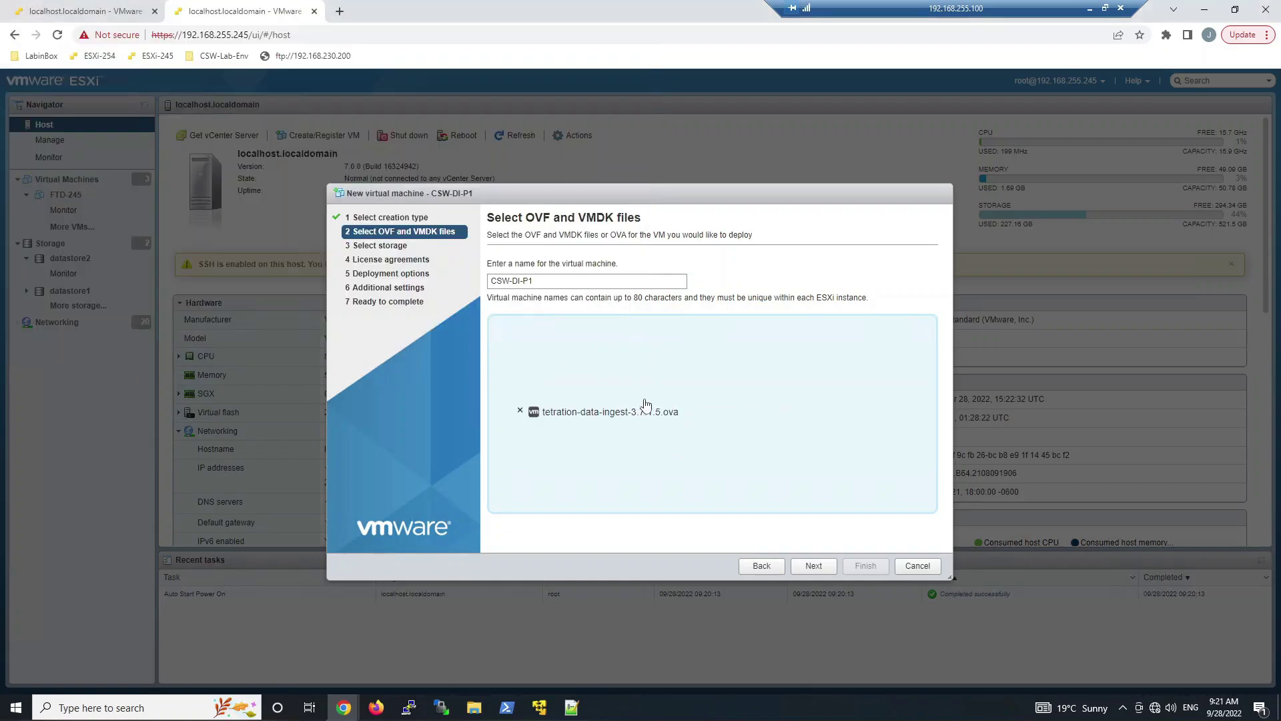
Place the VM on datastore2, map it to VM Network, disable power on, and finish
{"action": "left_click", "coordinate": [814, 566]}
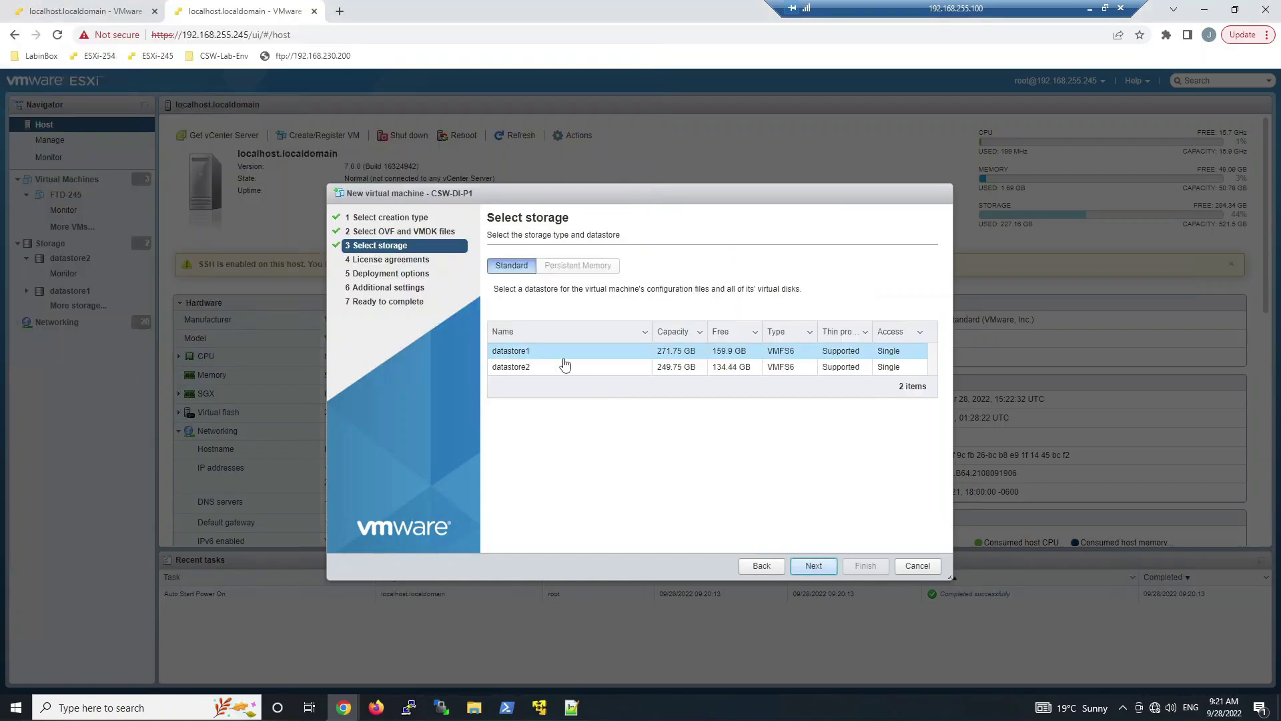
{"action": "left_click", "coordinate": [554, 367]}
{"action": "left_click", "coordinate": [807, 564]}
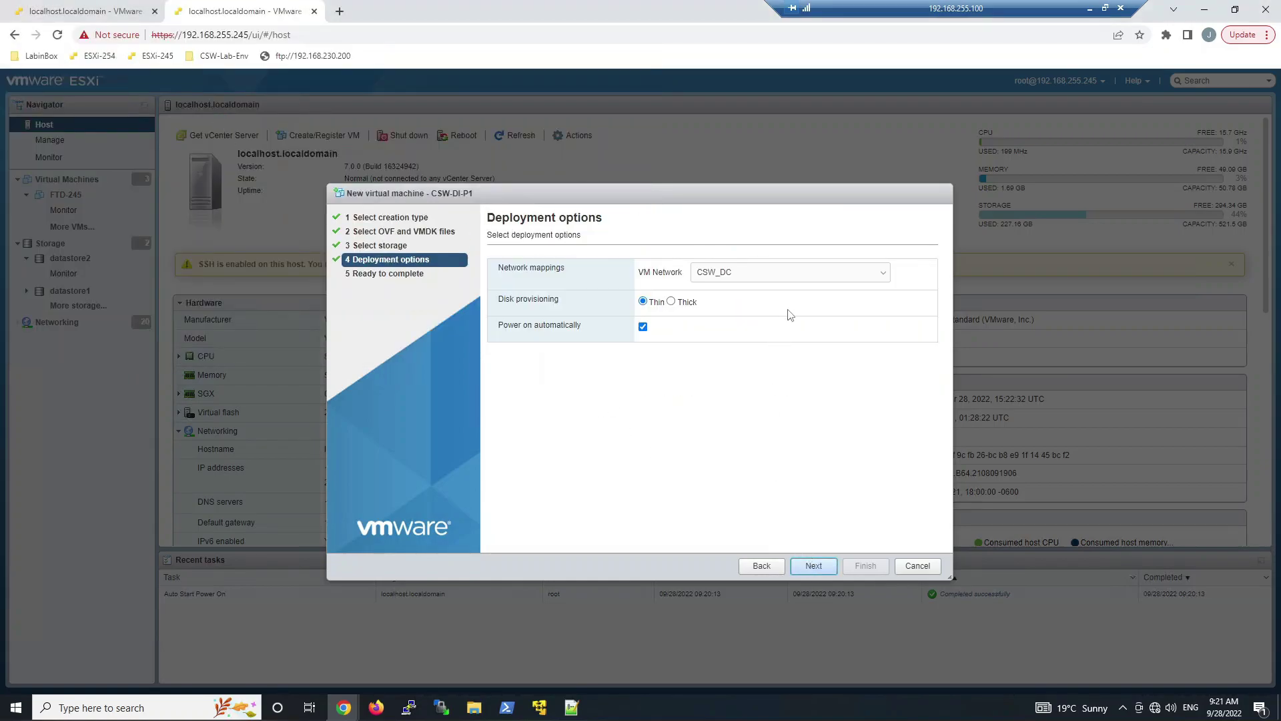
{"action": "left_click", "coordinate": [788, 273]}
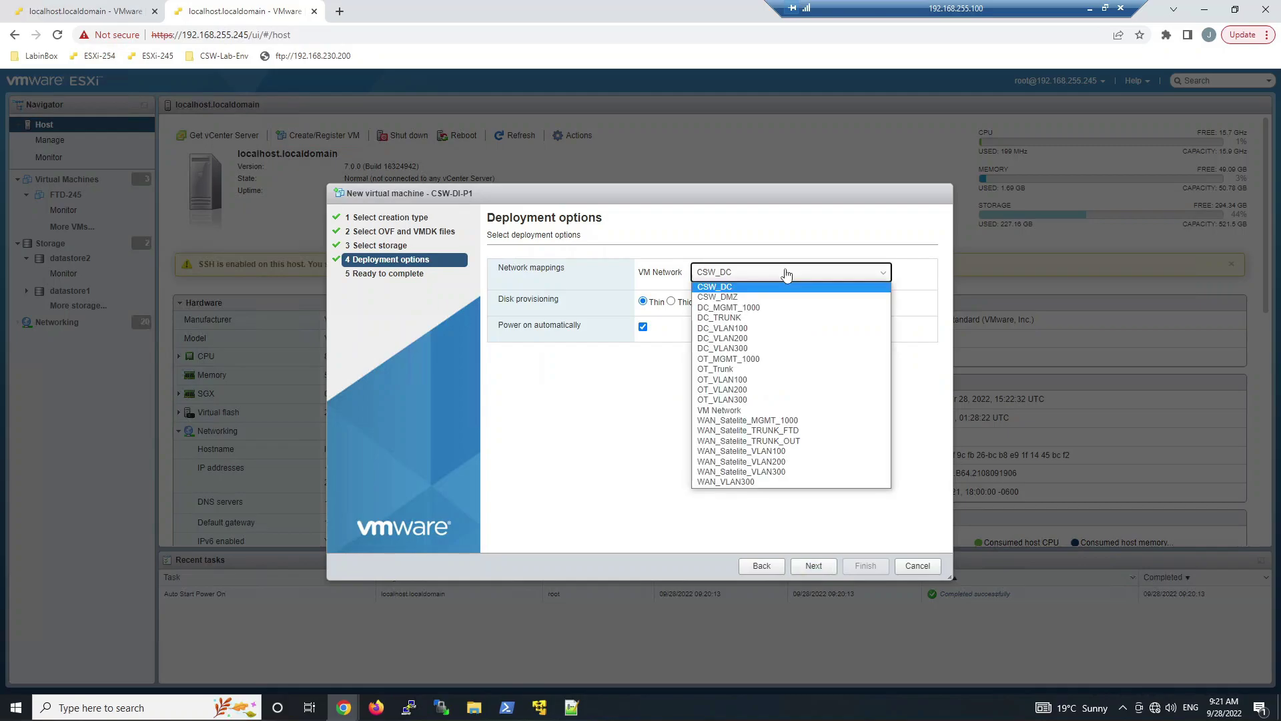
{"action": "left_click", "coordinate": [754, 410]}
{"action": "left_click", "coordinate": [643, 326]}
{"action": "left_click", "coordinate": [813, 565]}
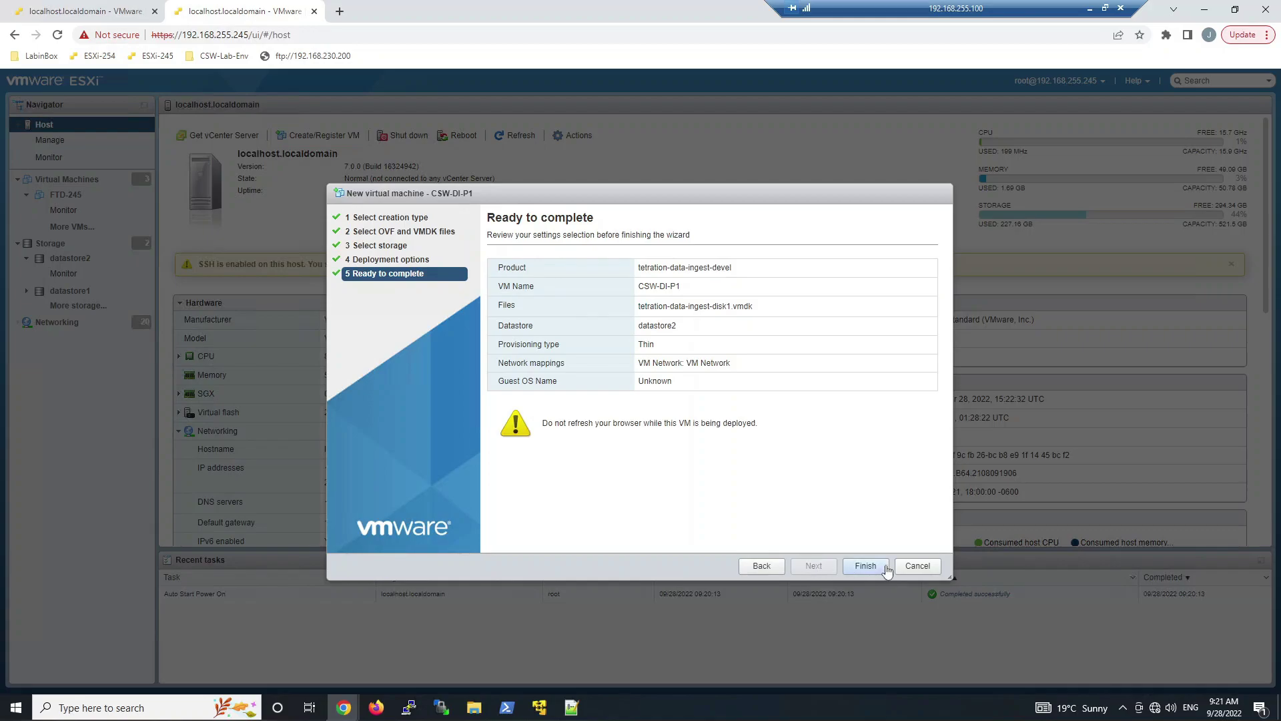
{"action": "left_click", "coordinate": [866, 565]}
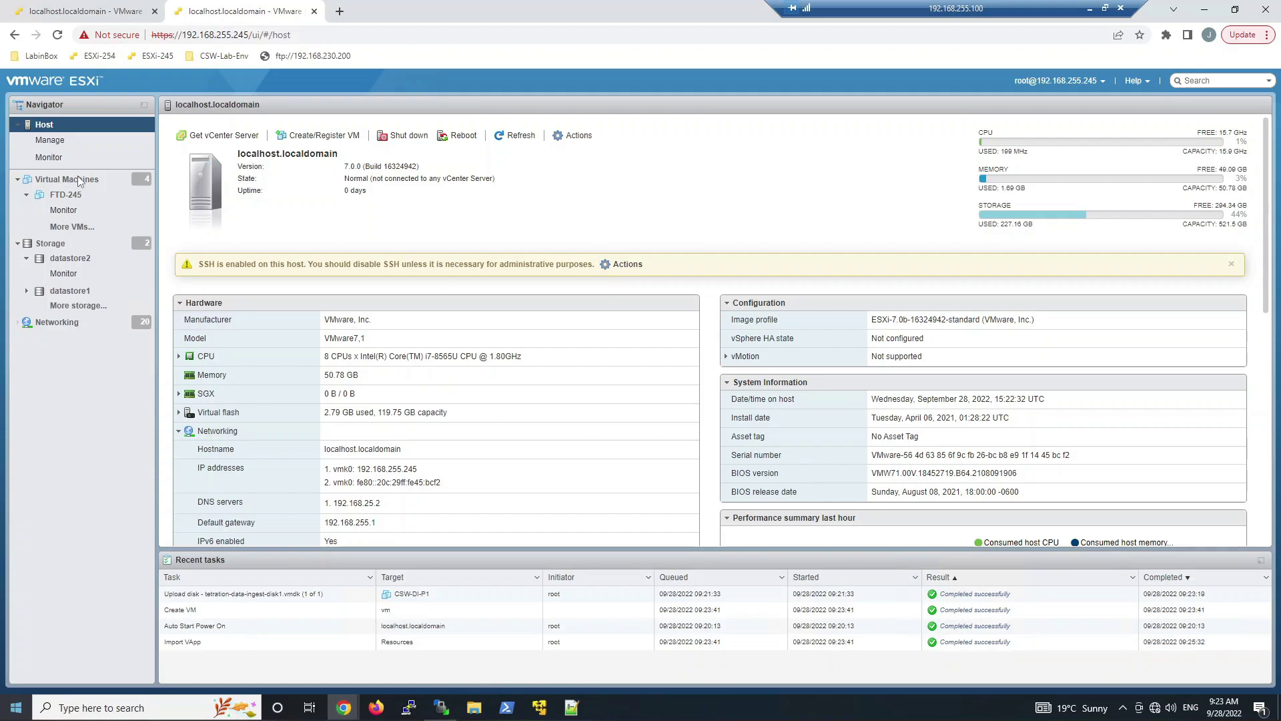
Edit CSW-DI-P1's settings and set the CPU reservation to None
{"action": "left_click", "coordinate": [79, 180]}
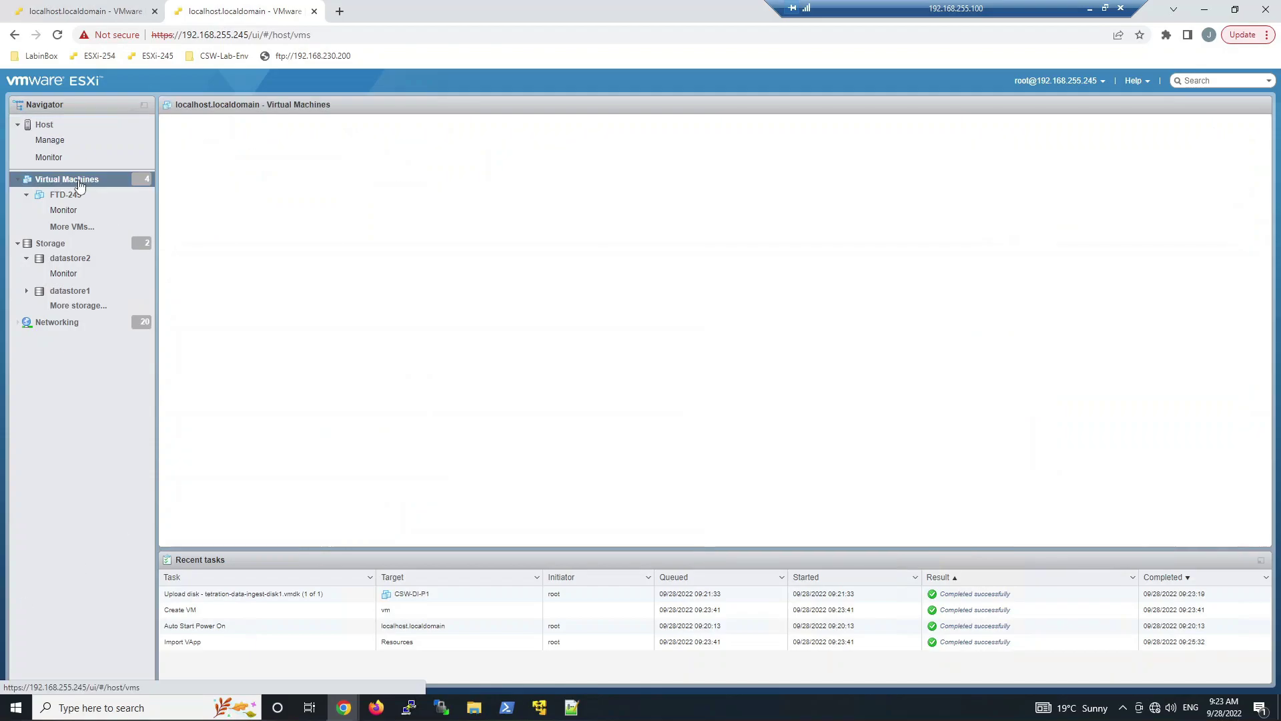
{"action": "left_click", "coordinate": [227, 230]}
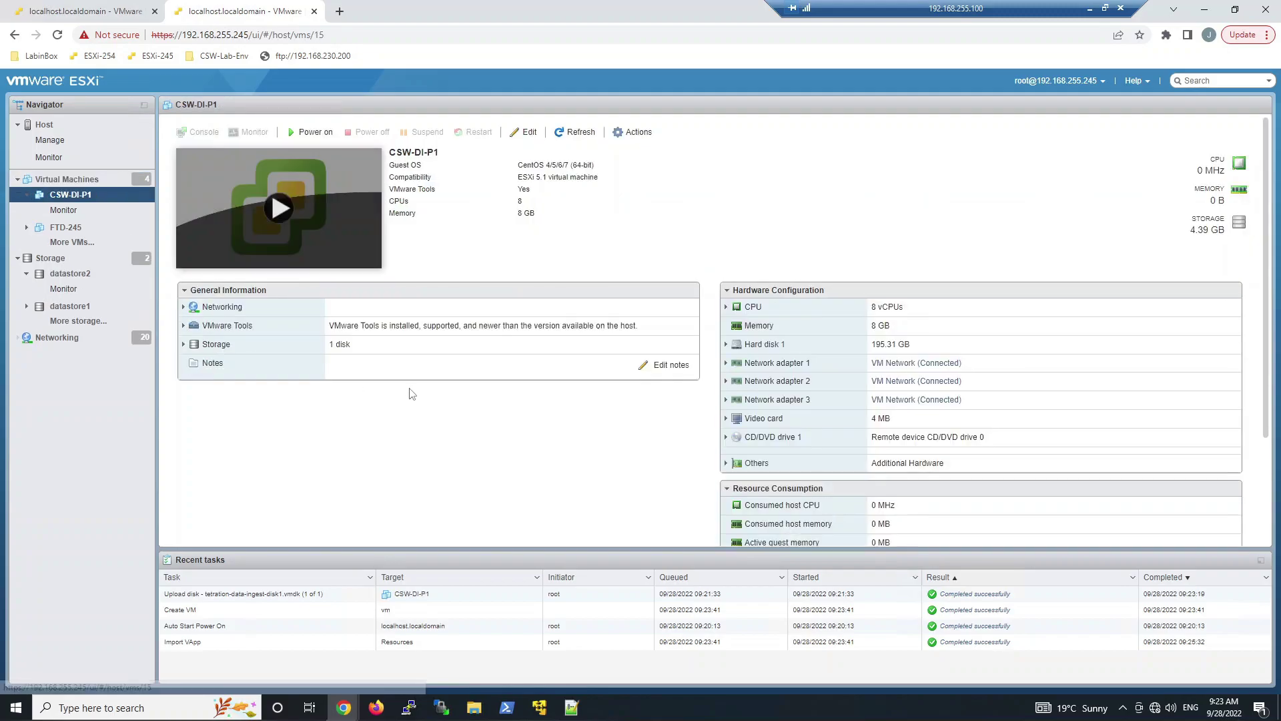
{"action": "left_click", "coordinate": [527, 132]}
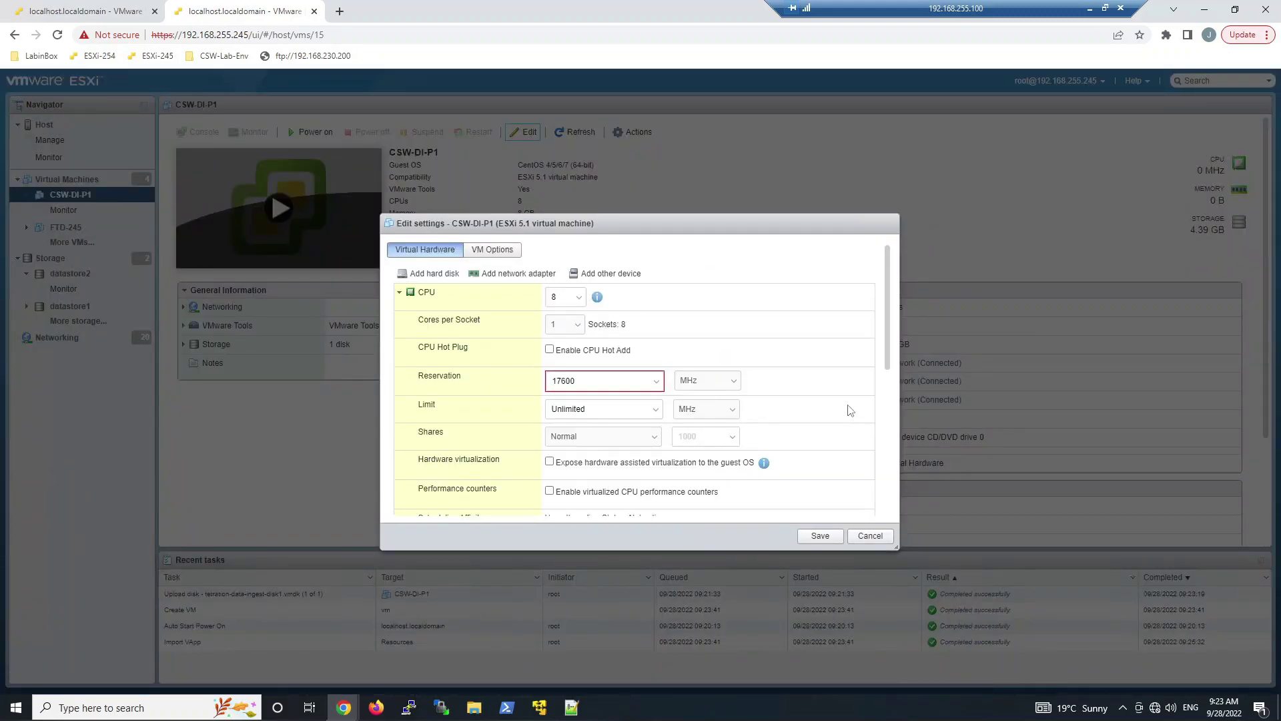
{"action": "left_click", "coordinate": [653, 383]}
{"action": "left_click", "coordinate": [560, 408]}
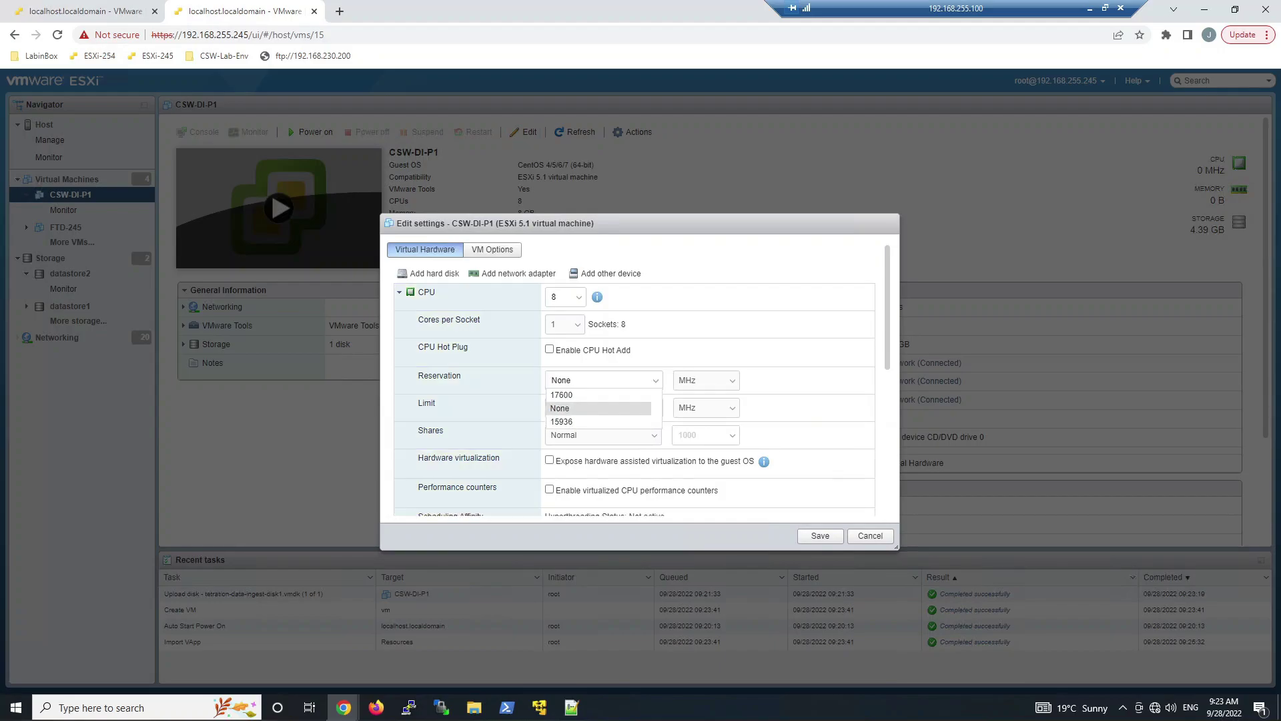
{"action": "scroll", "coordinate": [887, 382], "scroll_direction": "down", "scroll_amount": 1}
{"action": "left_click_drag", "start_coordinate": [887, 381], "coordinate": [899, 504]}
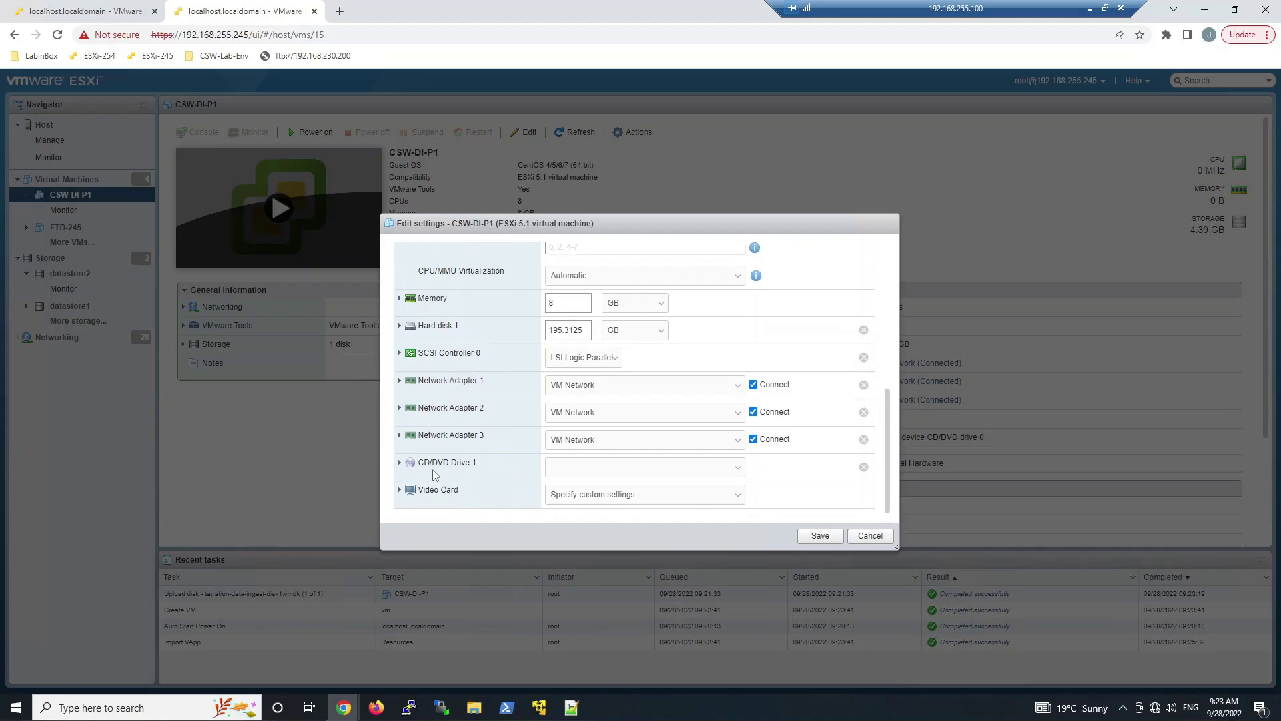
Upload the appliance-tetration ISO to datastore2/ISO and use it as CD/DVD Drive 1 media
{"action": "left_click", "coordinate": [400, 463]}
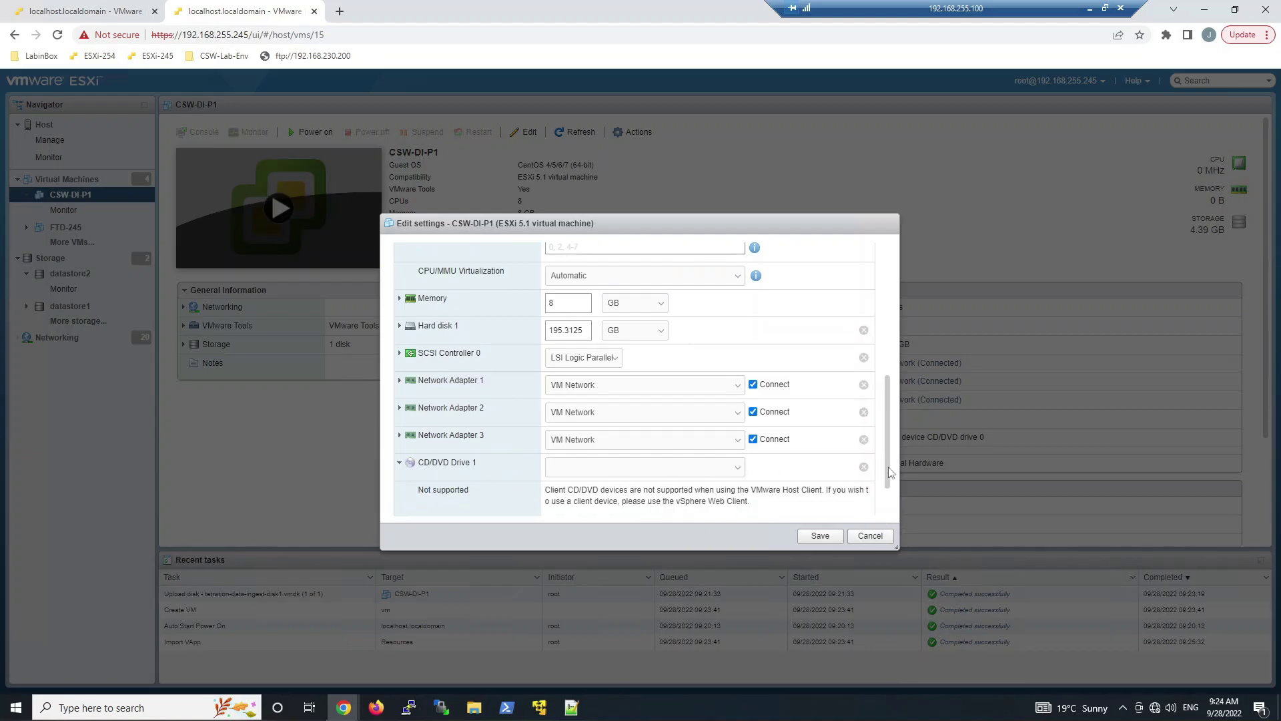
{"action": "left_click_drag", "start_coordinate": [891, 475], "coordinate": [894, 531]}
{"action": "left_click", "coordinate": [733, 412]}
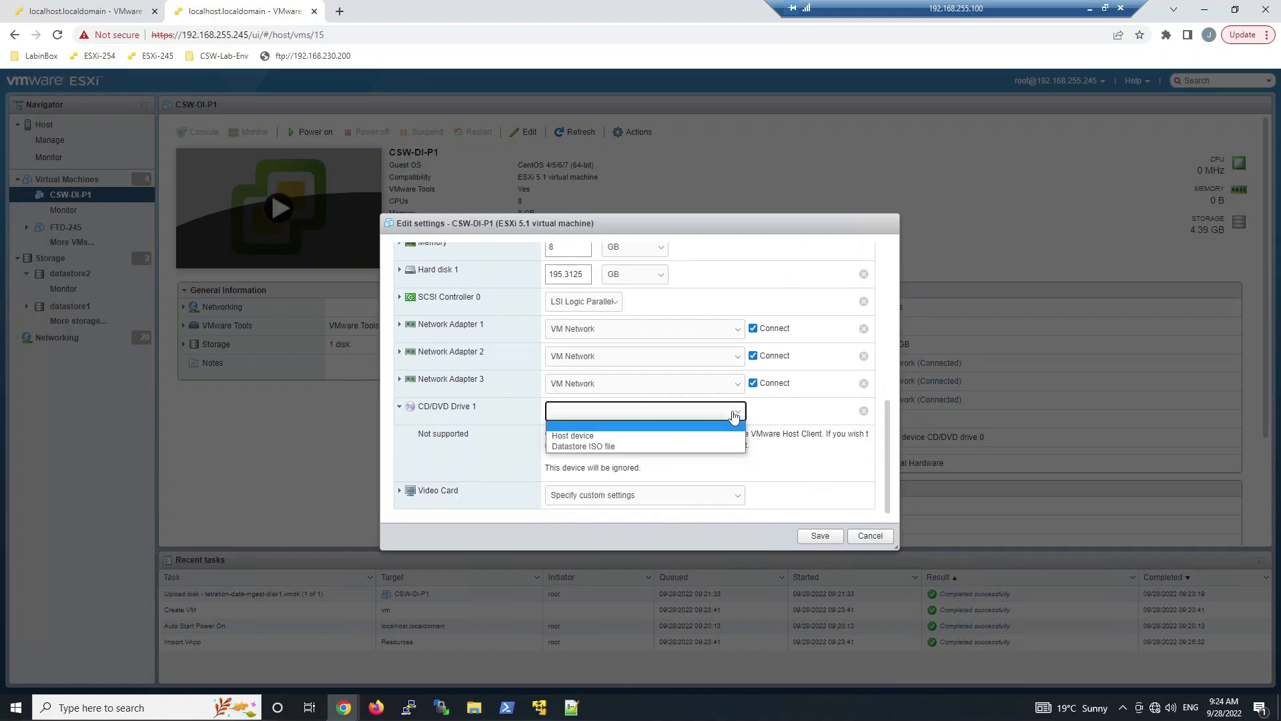
{"action": "left_click", "coordinate": [598, 449]}
{"action": "left_click", "coordinate": [439, 280]}
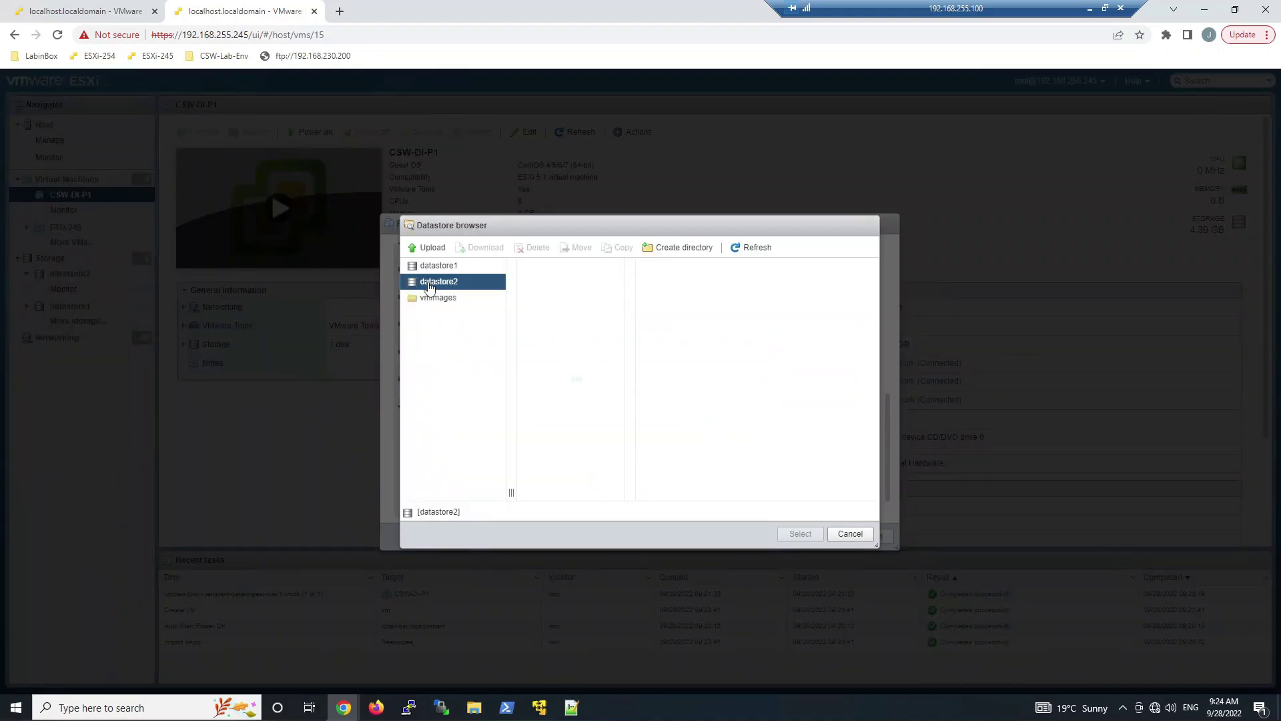
{"action": "left_click", "coordinate": [548, 330]}
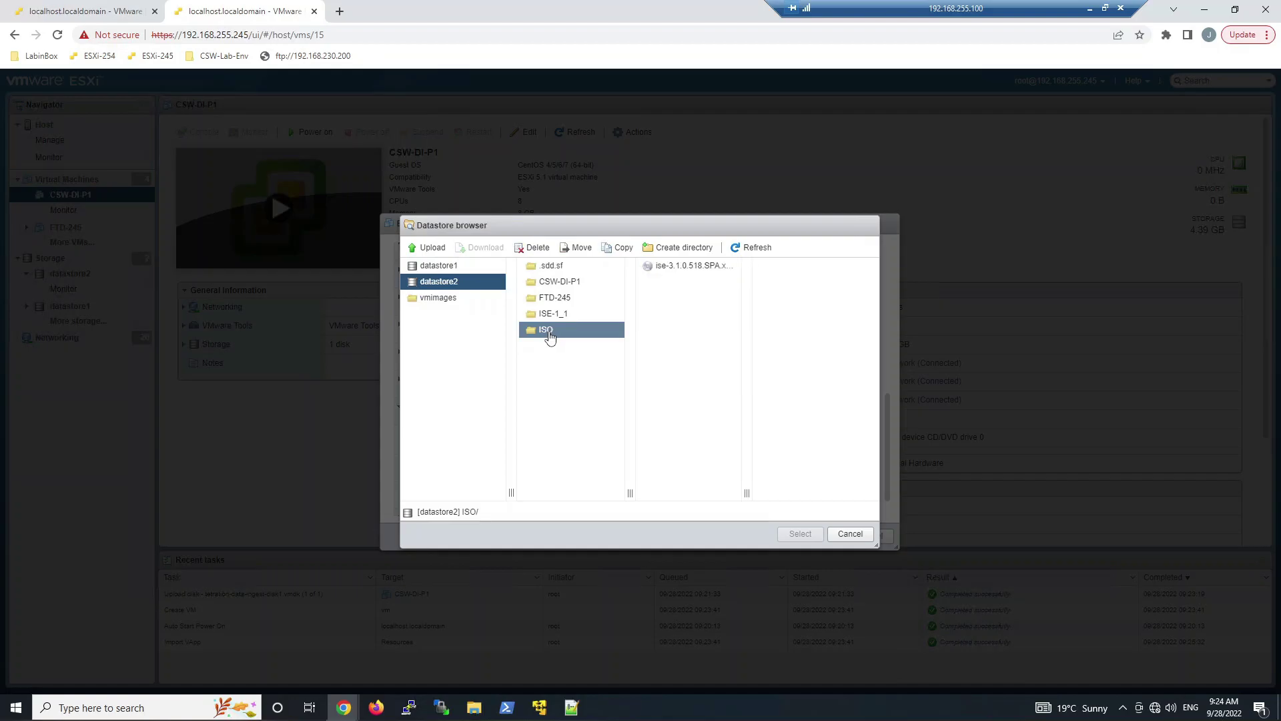
{"action": "left_click", "coordinate": [422, 250]}
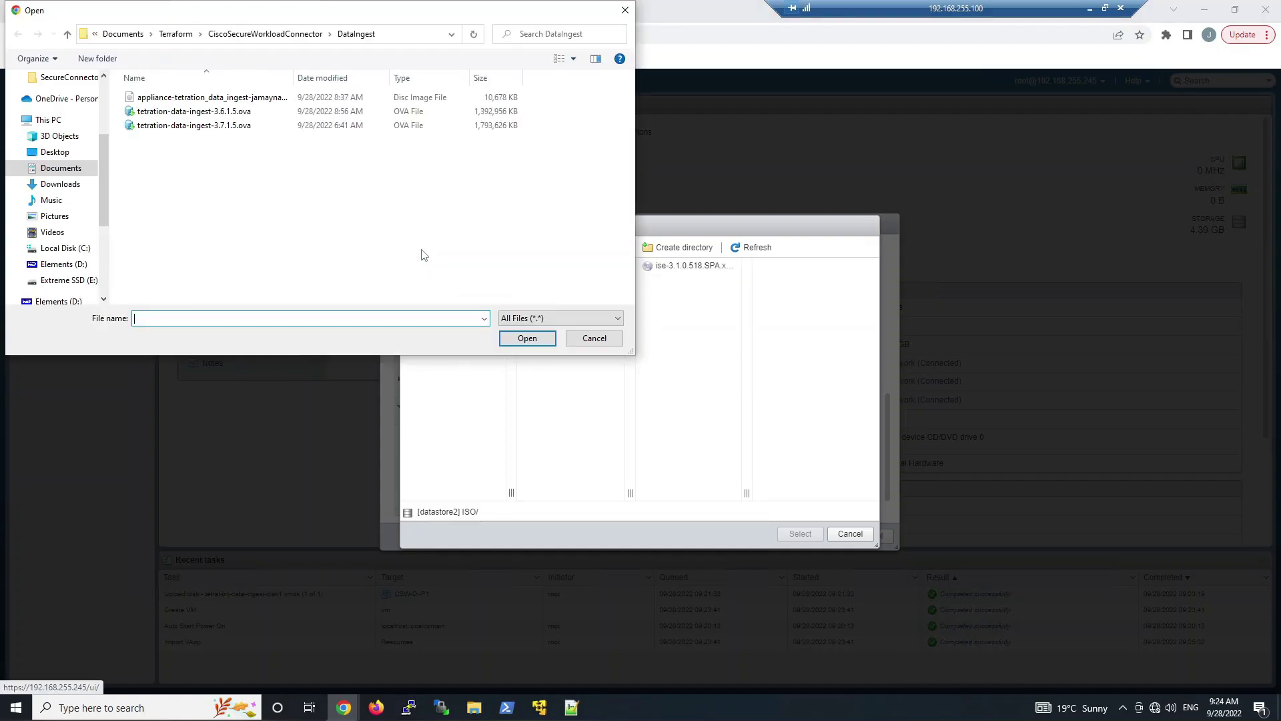
{"action": "double_click", "coordinate": [220, 112]}
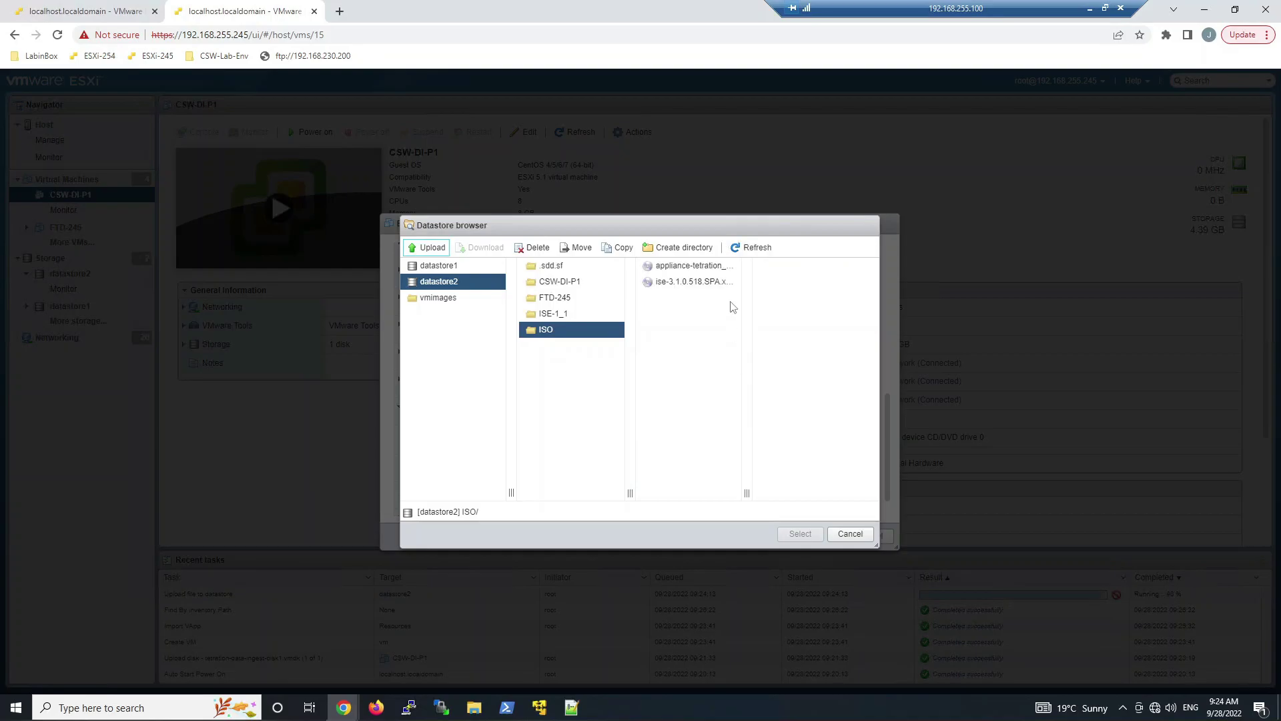
{"action": "left_click", "coordinate": [693, 265]}
{"action": "left_click", "coordinate": [800, 533]}
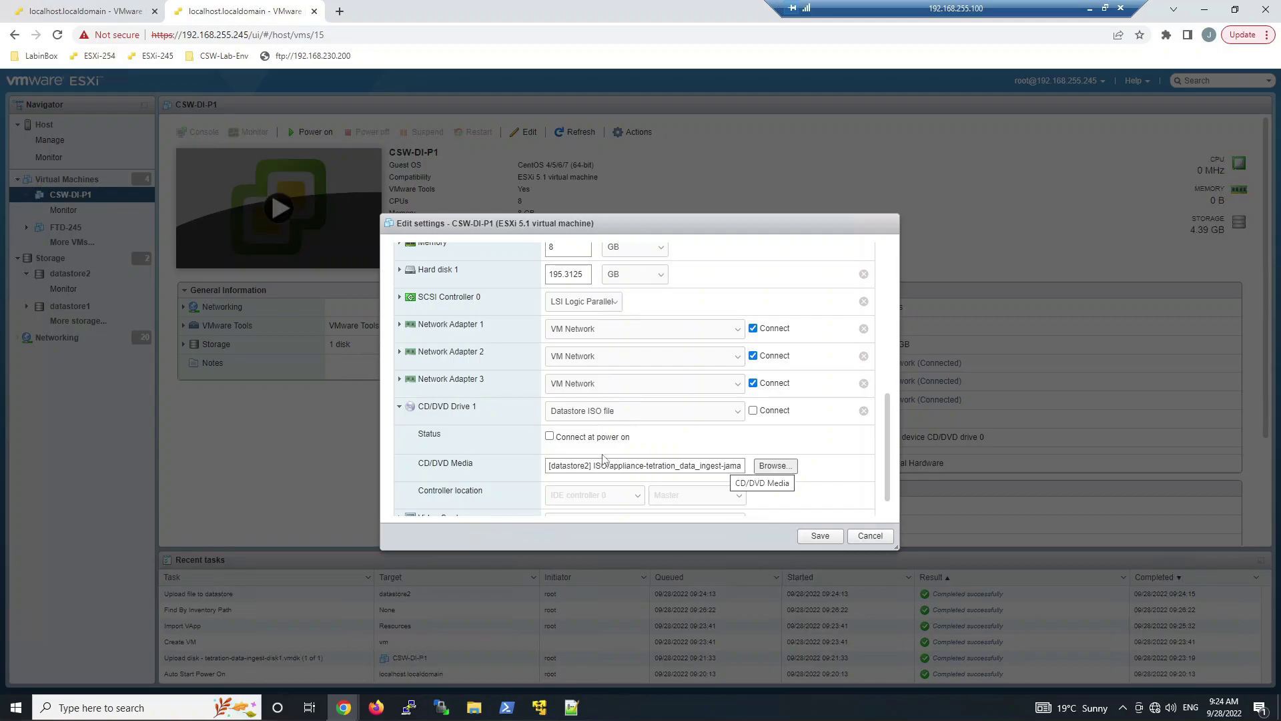
Set the drive to connect and connect at power on, save, and power on CSW-DI-P1
{"action": "left_click", "coordinate": [753, 410]}
{"action": "left_click", "coordinate": [549, 436]}
{"action": "left_click", "coordinate": [820, 536]}
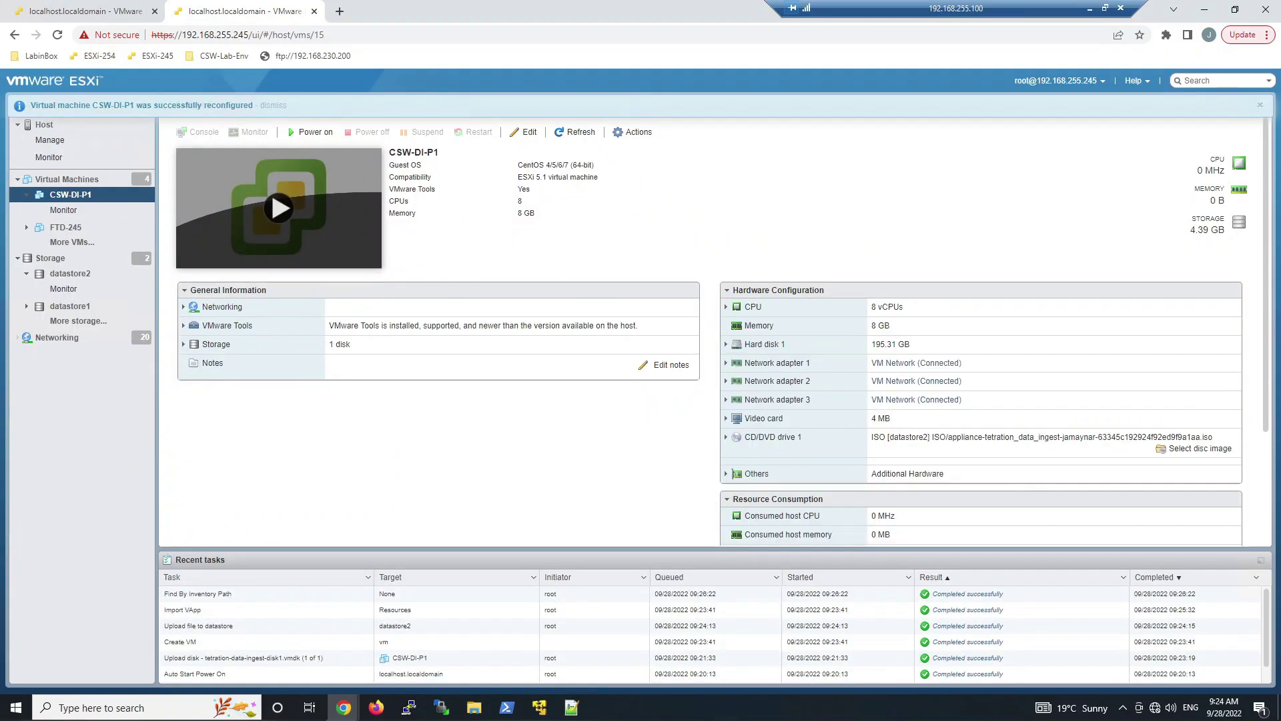
{"action": "left_click", "coordinate": [315, 132]}
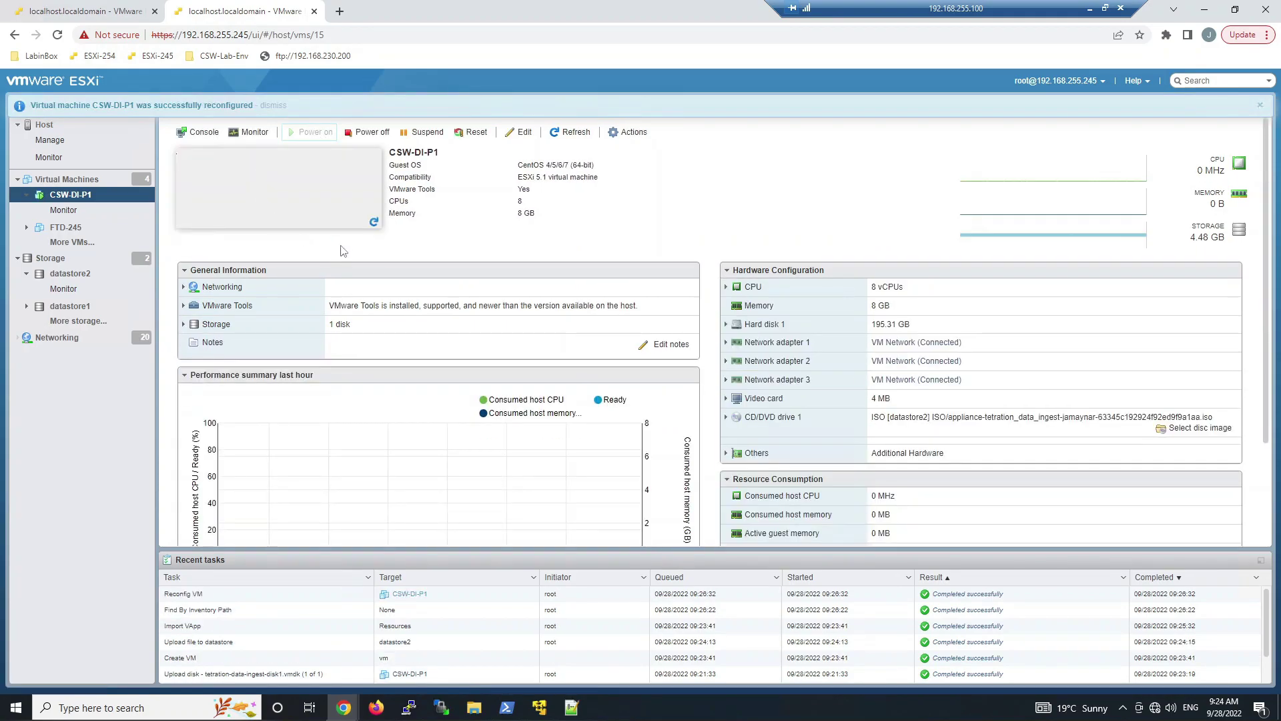
Open CSW-DI-P1's console and log in as root
{"action": "left_click", "coordinate": [328, 239]}
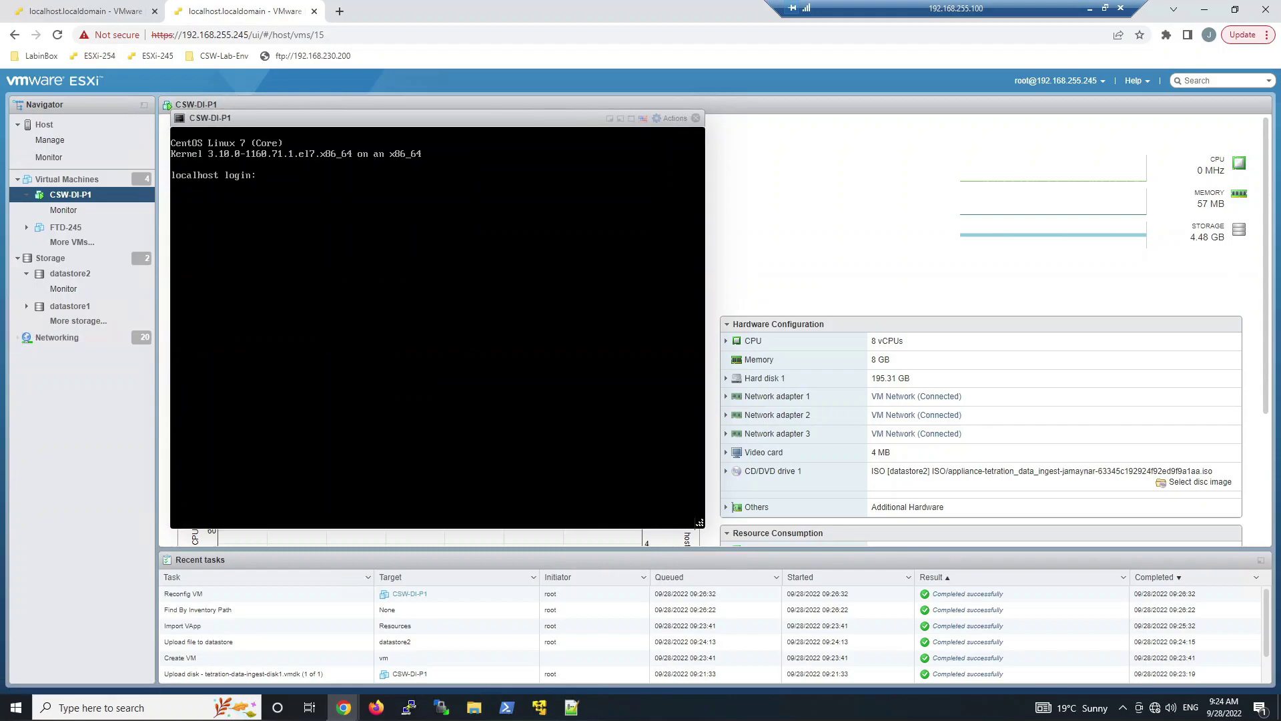
{"action": "type", "text": "root"}
{"action": "key", "text": "Return"}
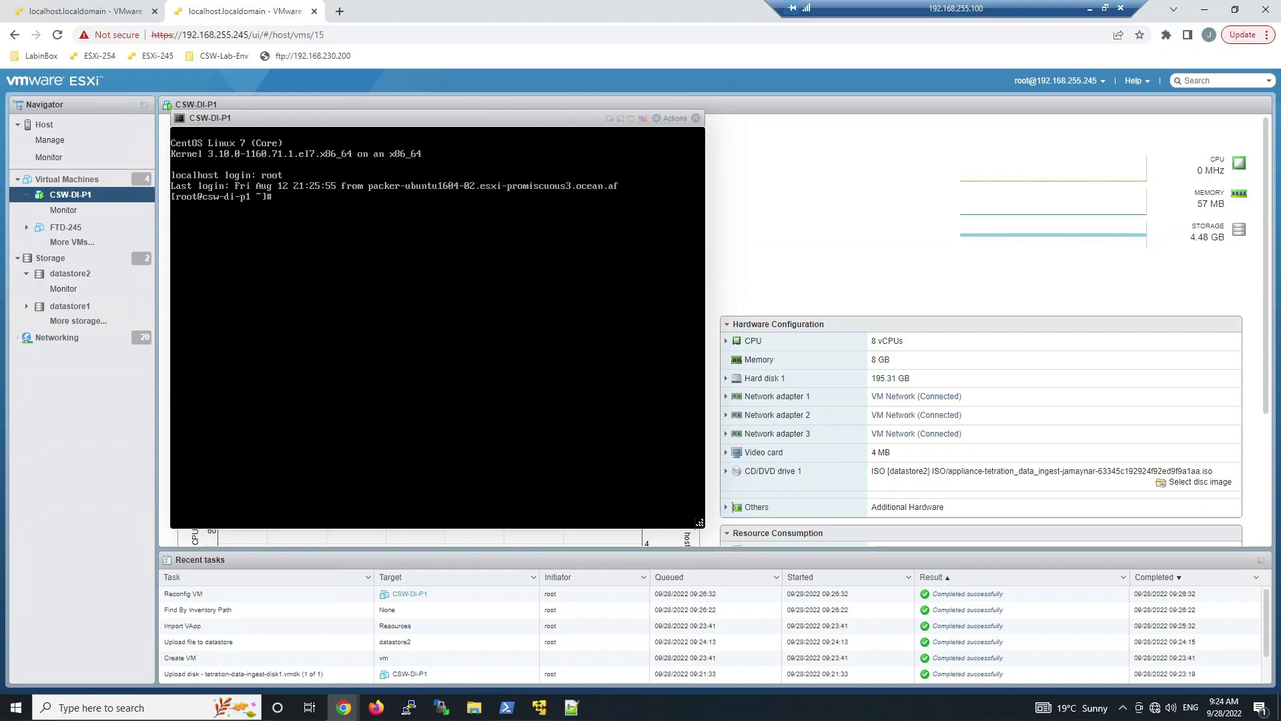
Run ifconfig repeatedly until ens160, ens192 and ens224 show 192.168.255.233–235
{"action": "type", "text": "ifconfig"}
{"action": "key", "text": "Return"}
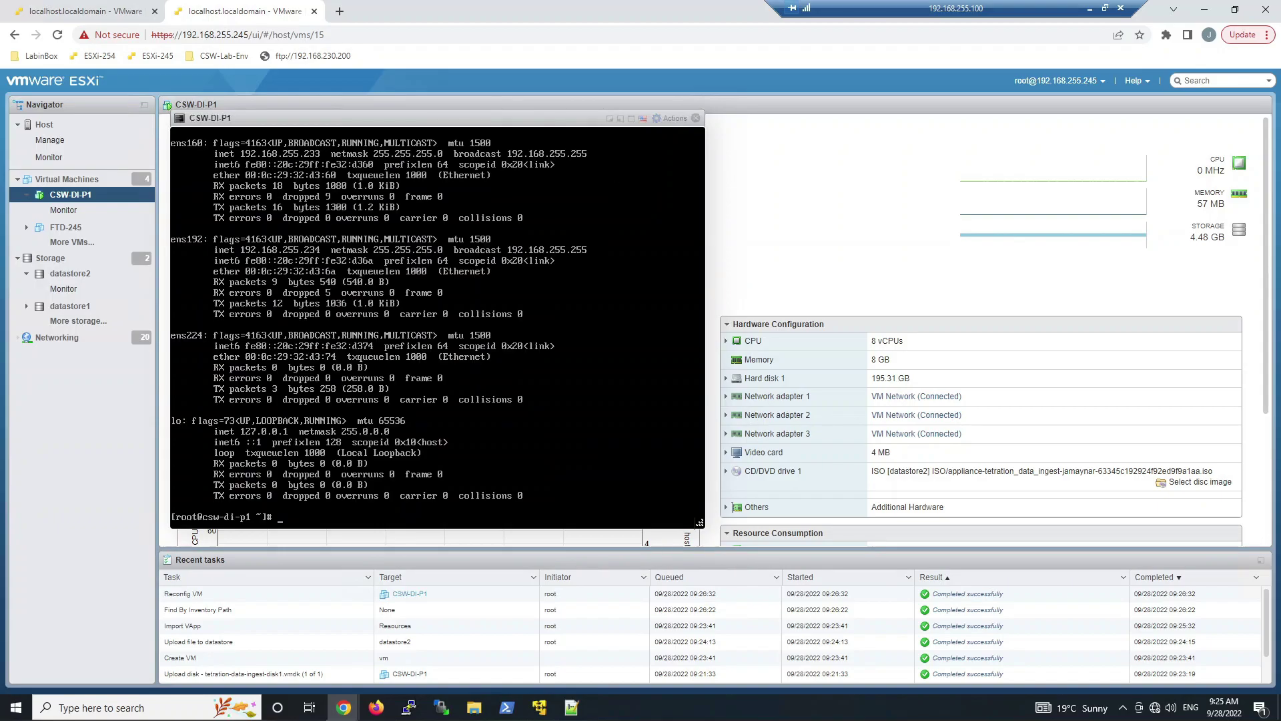
{"action": "key", "text": "Up"}
{"action": "key", "text": "Return"}
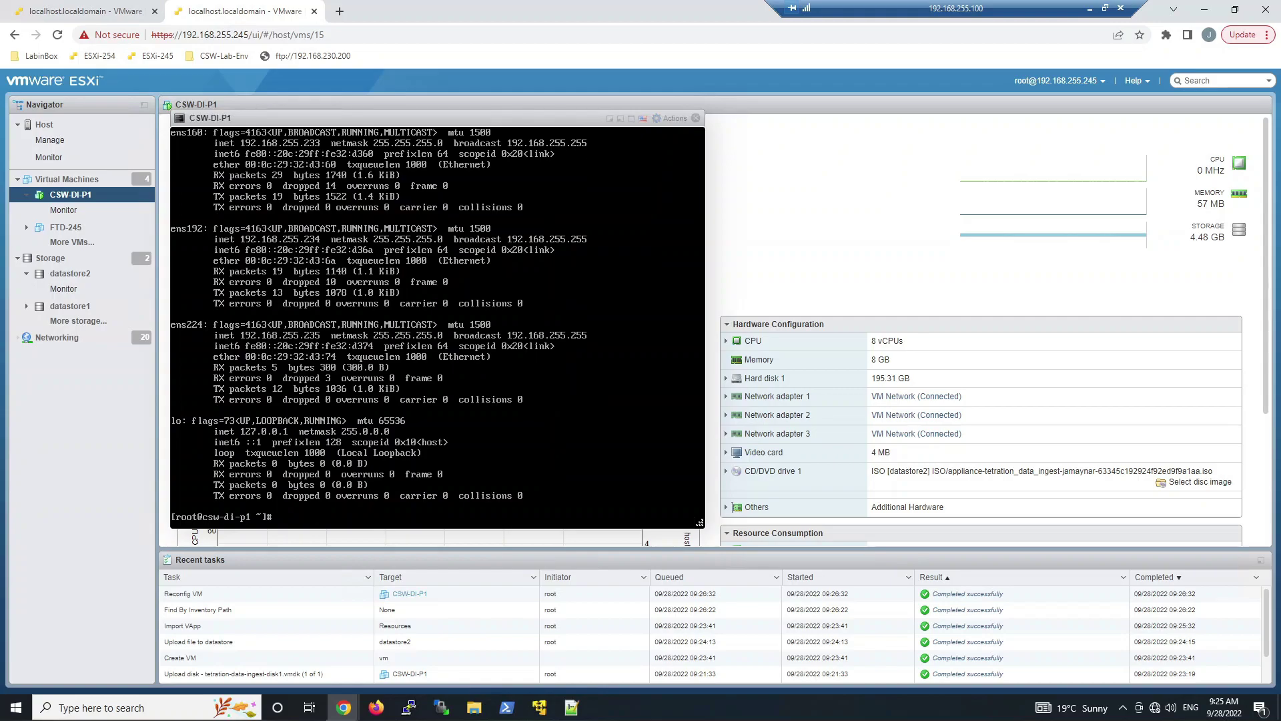
{"action": "key", "text": "Up"}
{"action": "key", "text": "Return"}
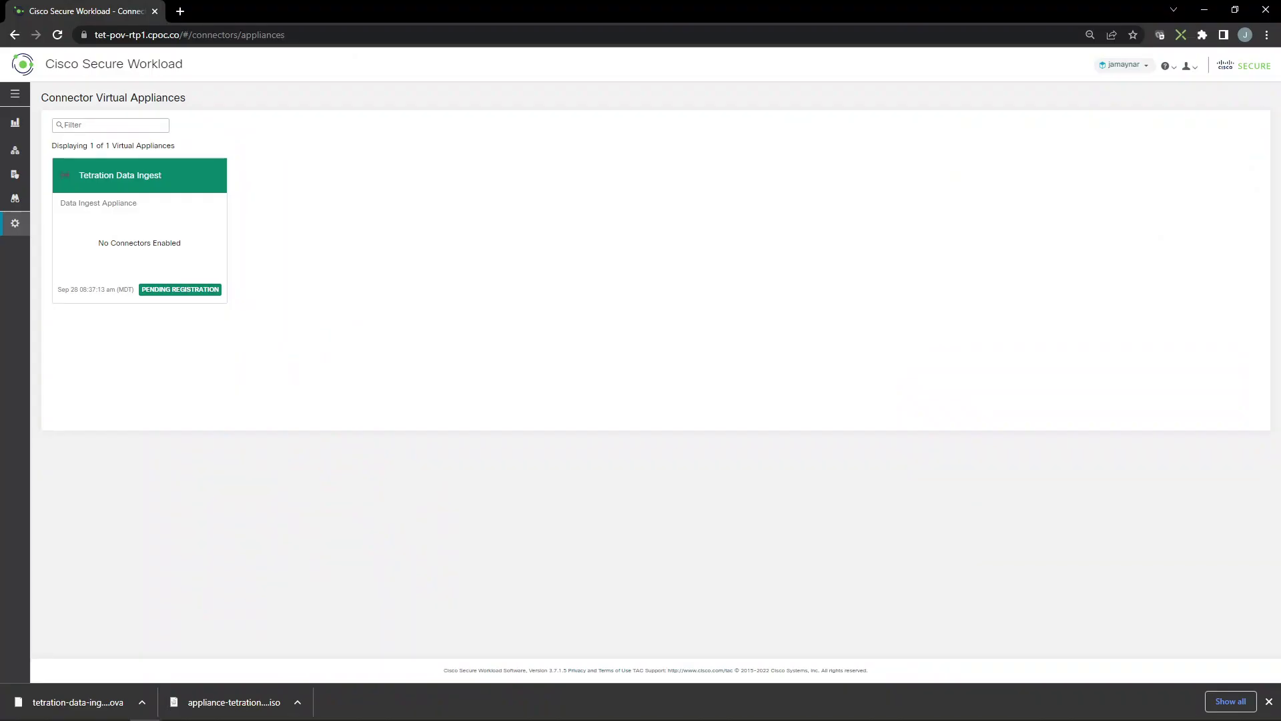
Reload the Connector Virtual Appliances page and open the Tetration Data Ingest appliance
{"action": "right_click", "coordinate": [483, 256]}
{"action": "left_click", "coordinate": [521, 296]}
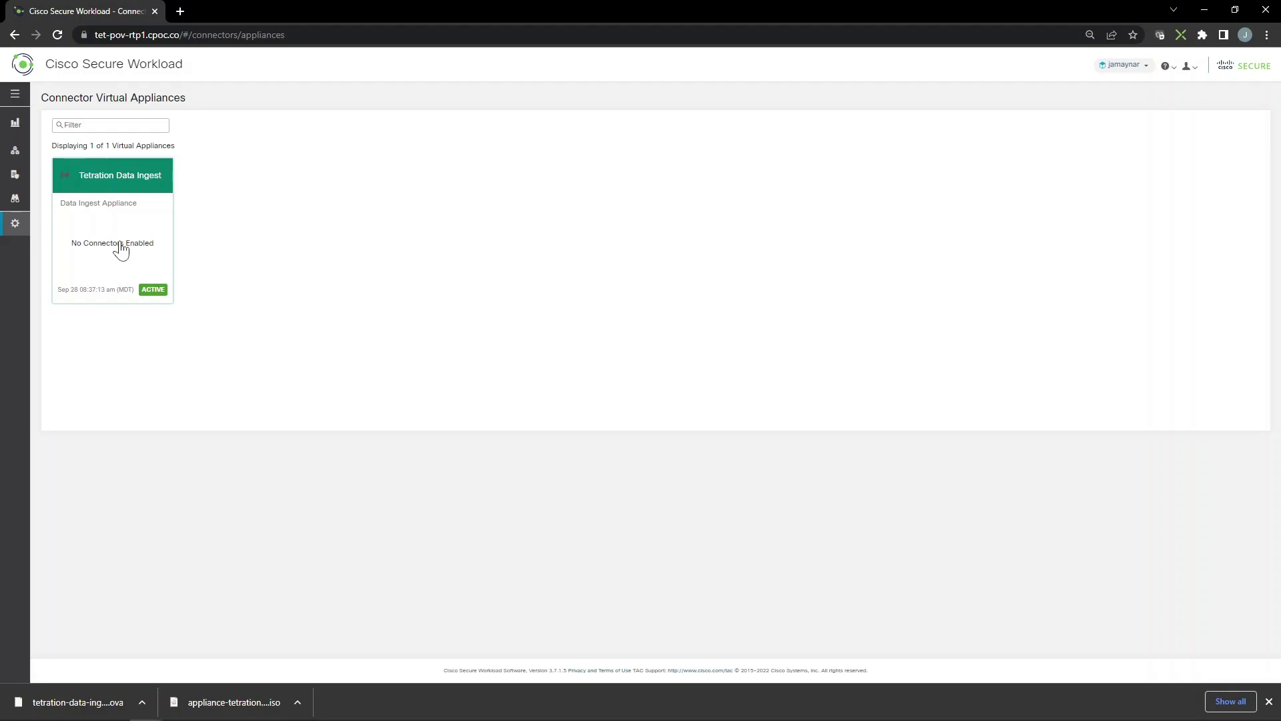
{"action": "left_click", "coordinate": [120, 248]}
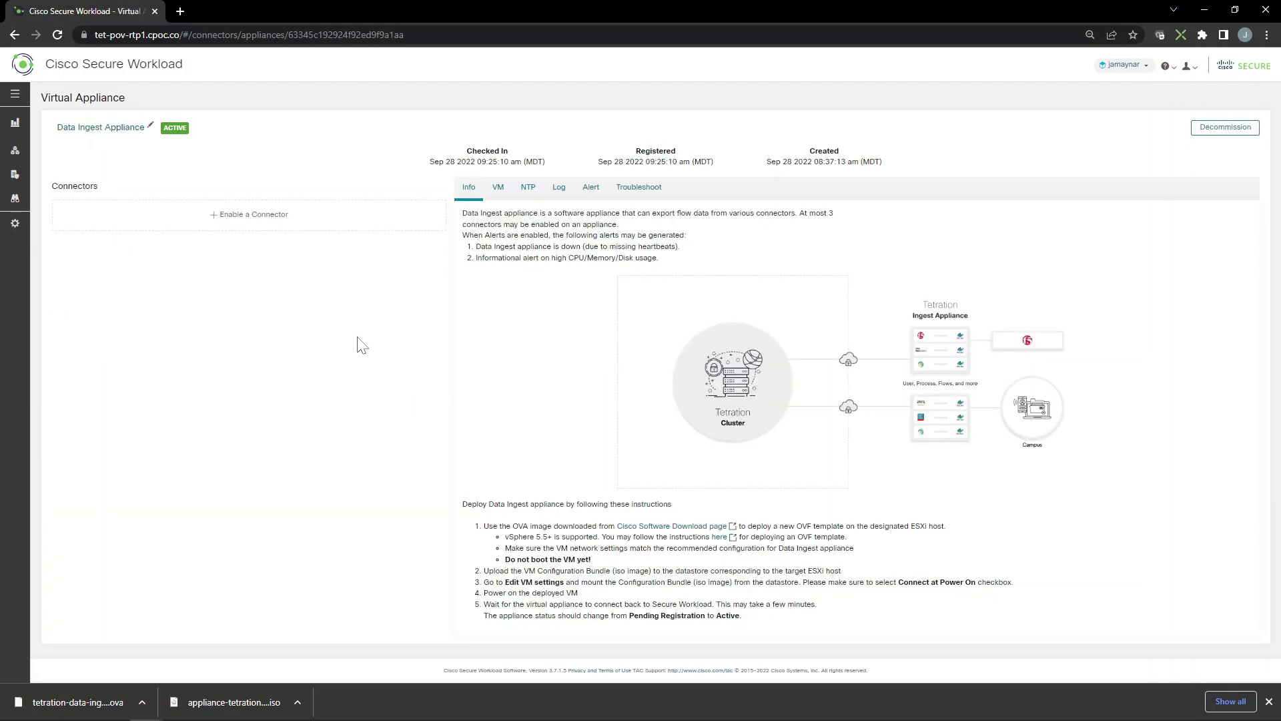
Review the appliance's VM, NTP, Log, Alert, Troubleshoot and Info tabs
{"action": "left_click", "coordinate": [497, 190]}
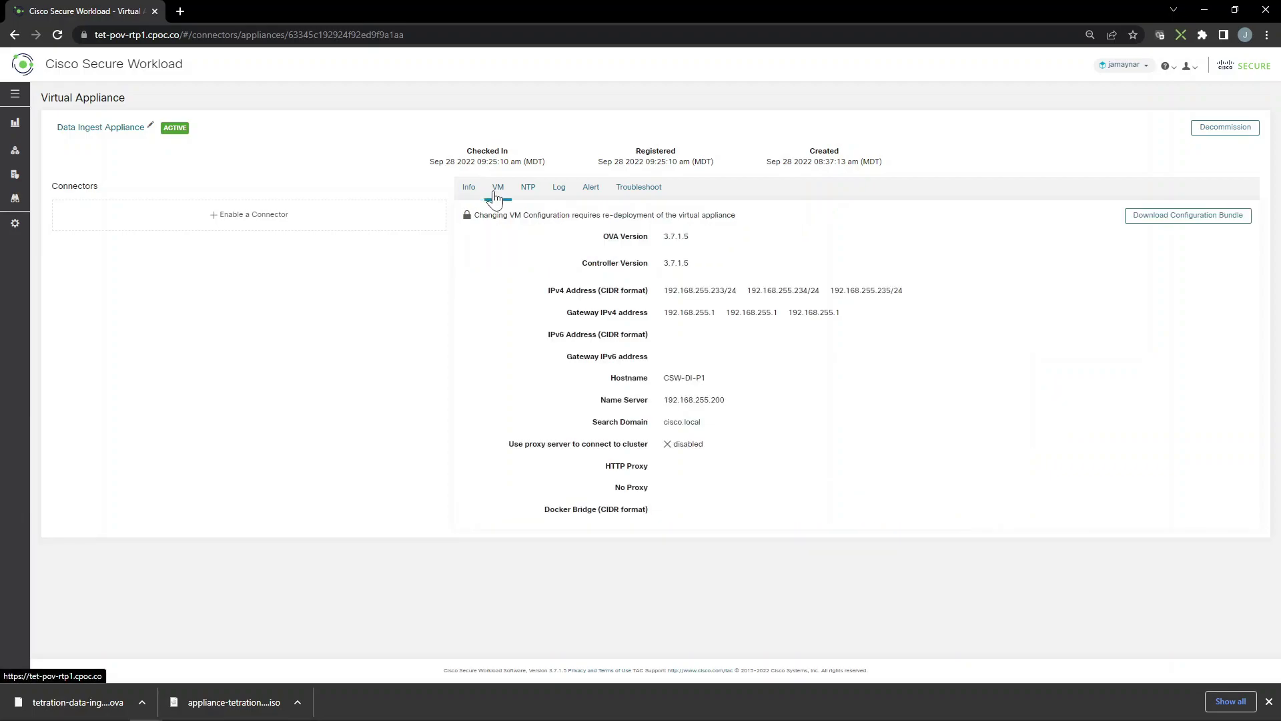
{"action": "left_click", "coordinate": [527, 192]}
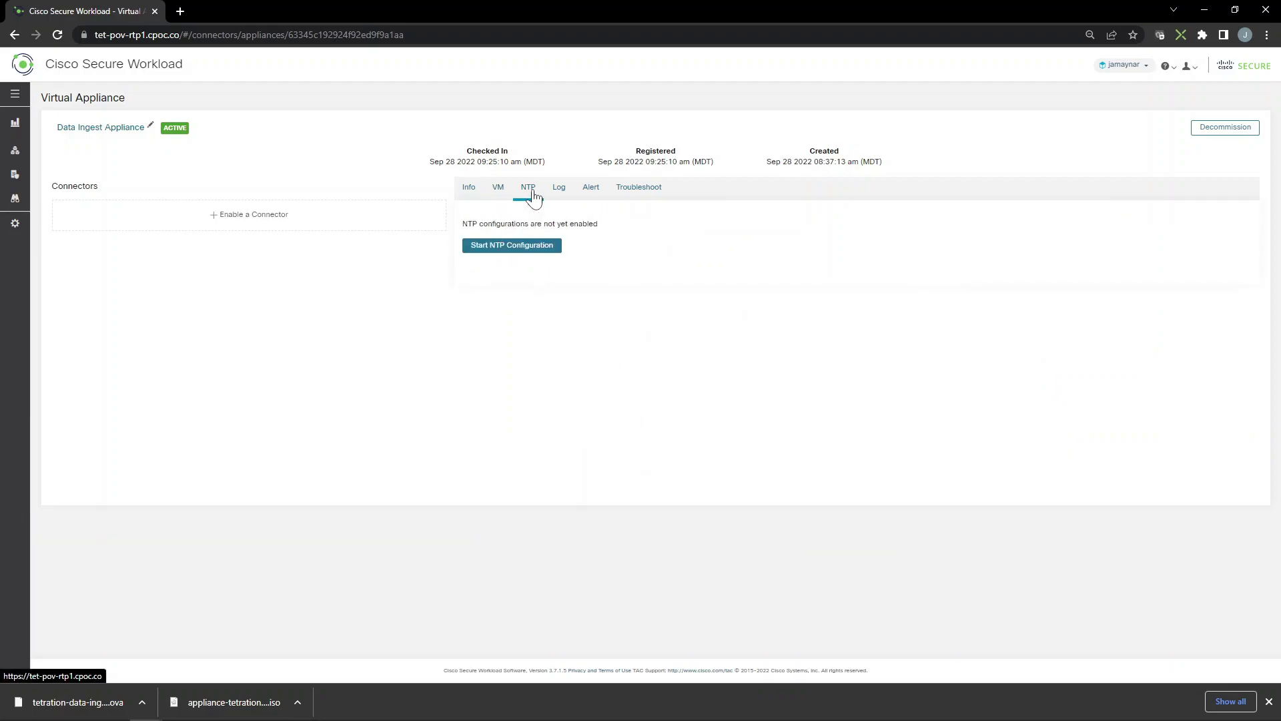
{"action": "left_click", "coordinate": [560, 197]}
{"action": "left_click", "coordinate": [593, 193]}
{"action": "left_click", "coordinate": [645, 193]}
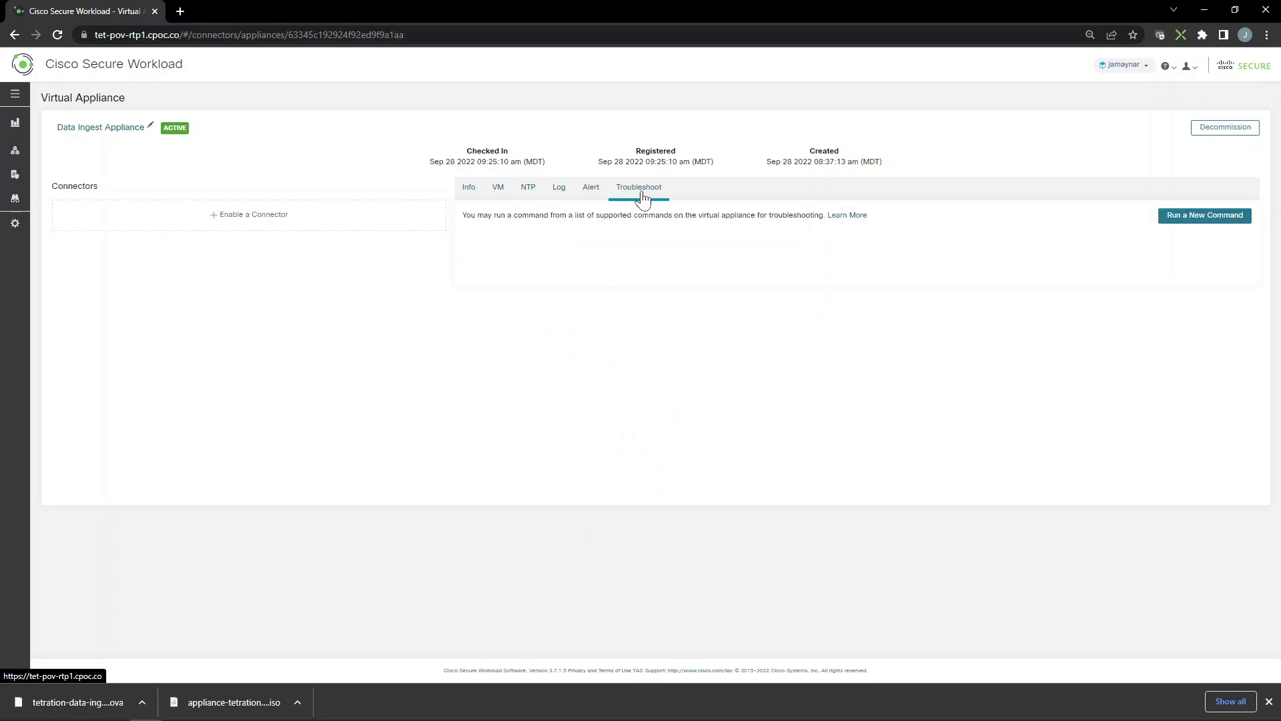
{"action": "left_click", "coordinate": [473, 192]}
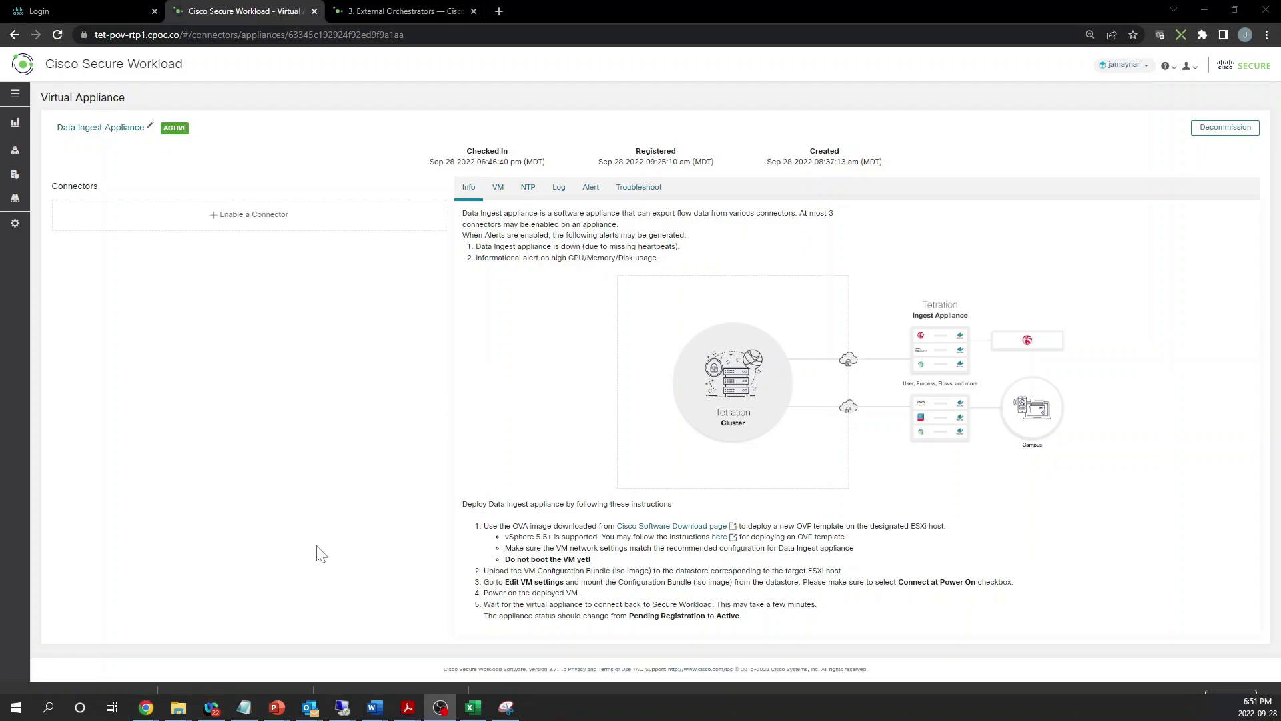
Choose Cisco Secure Firewall from the connector list and enable it
{"action": "left_click", "coordinate": [252, 215]}
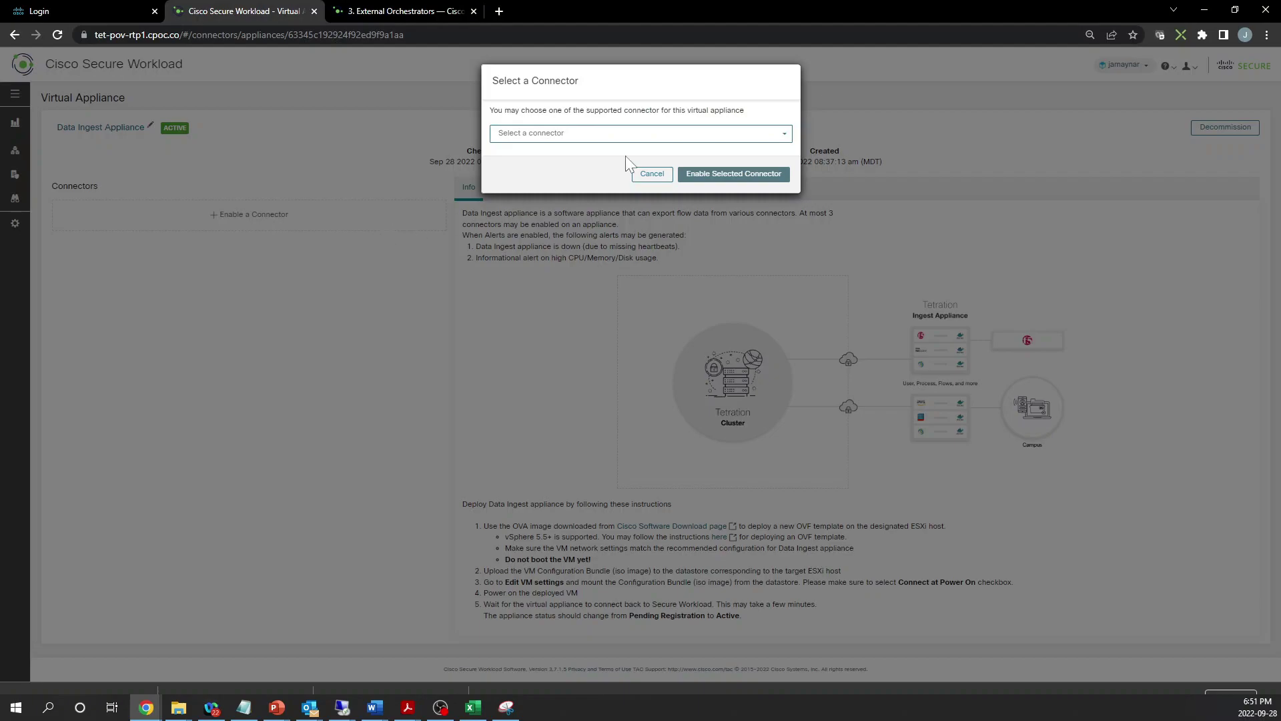
{"action": "left_click", "coordinate": [686, 136]}
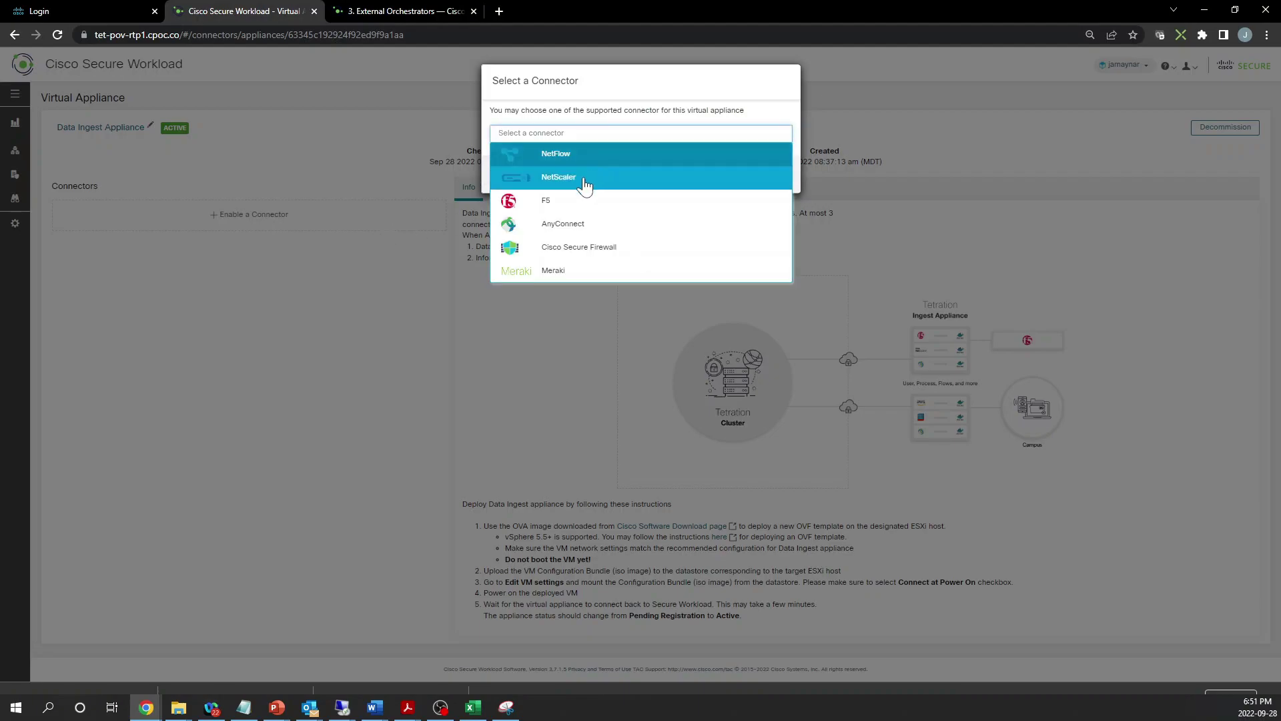
{"action": "left_click", "coordinate": [578, 247]}
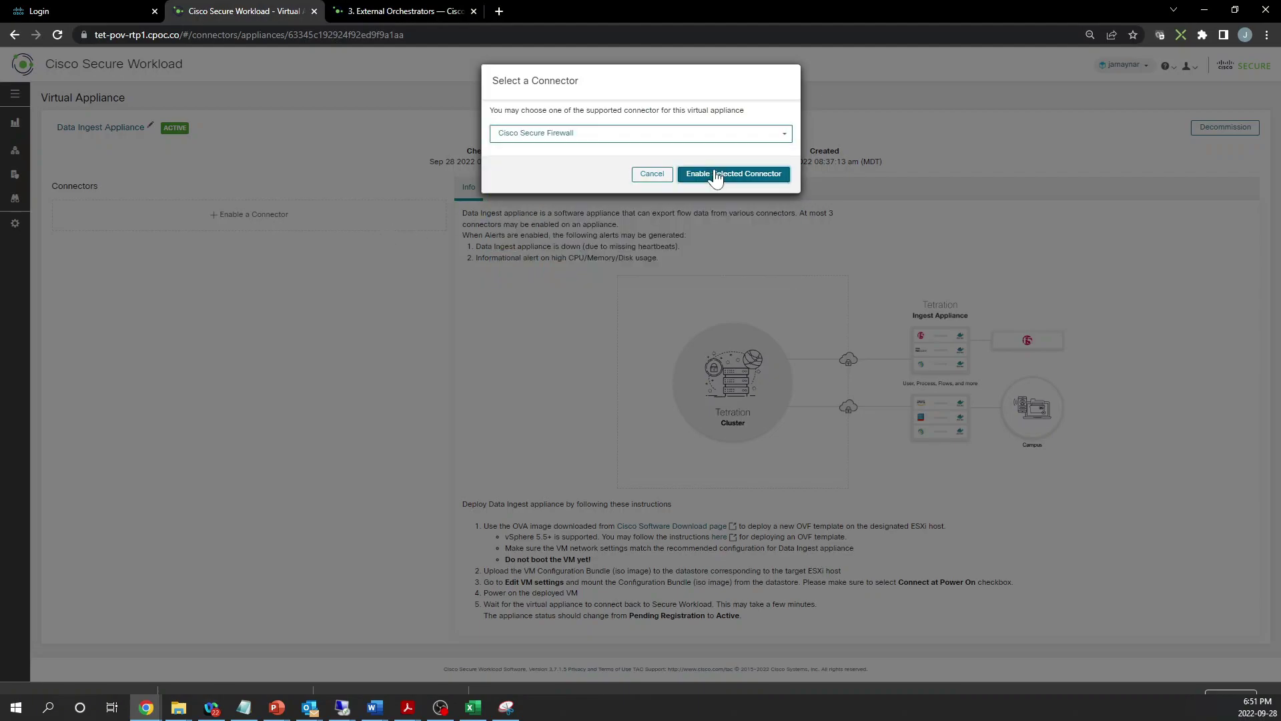
{"action": "left_click", "coordinate": [716, 174]}
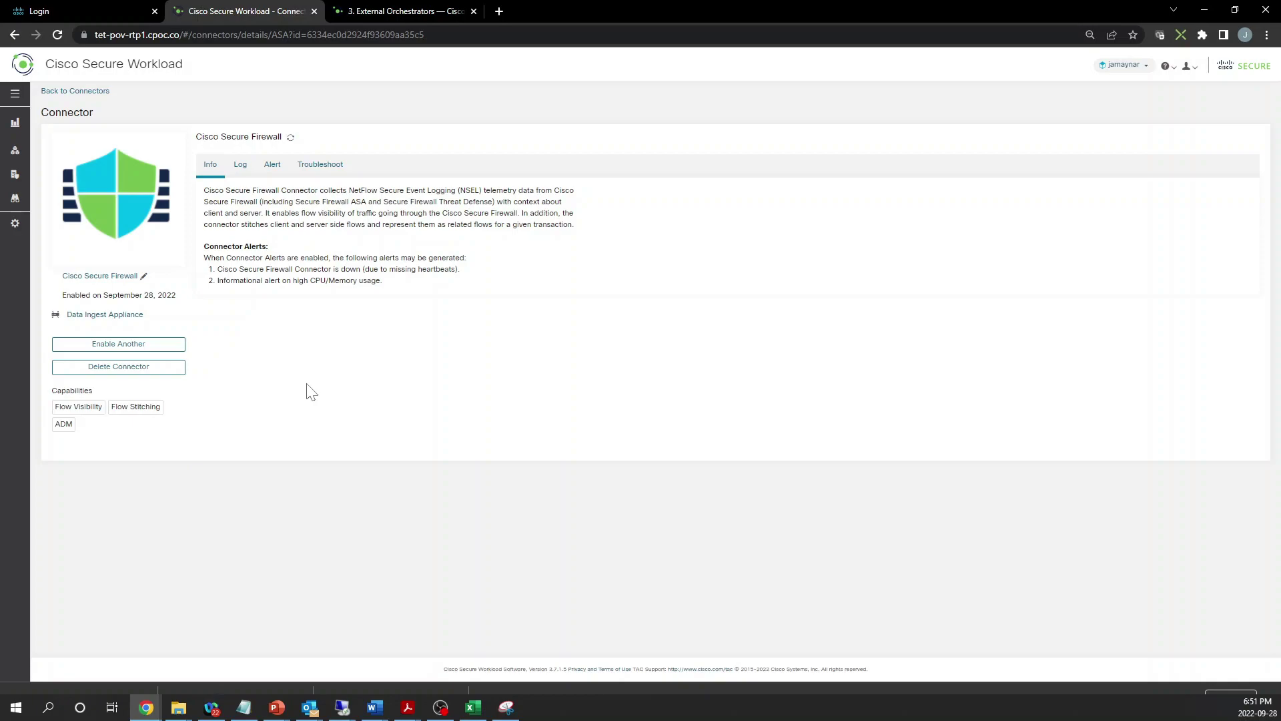
Review the connector's Log, Troubleshoot and Info tabs
{"action": "left_click", "coordinate": [240, 171]}
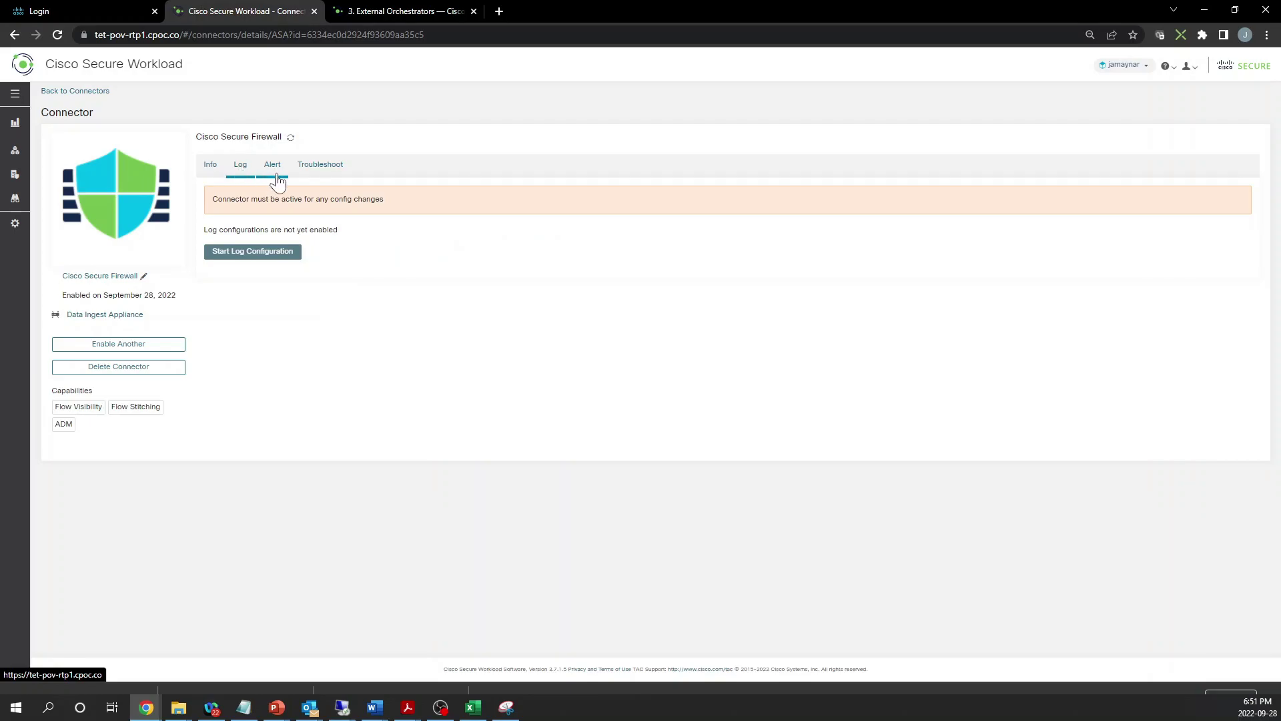
{"action": "left_click", "coordinate": [320, 168]}
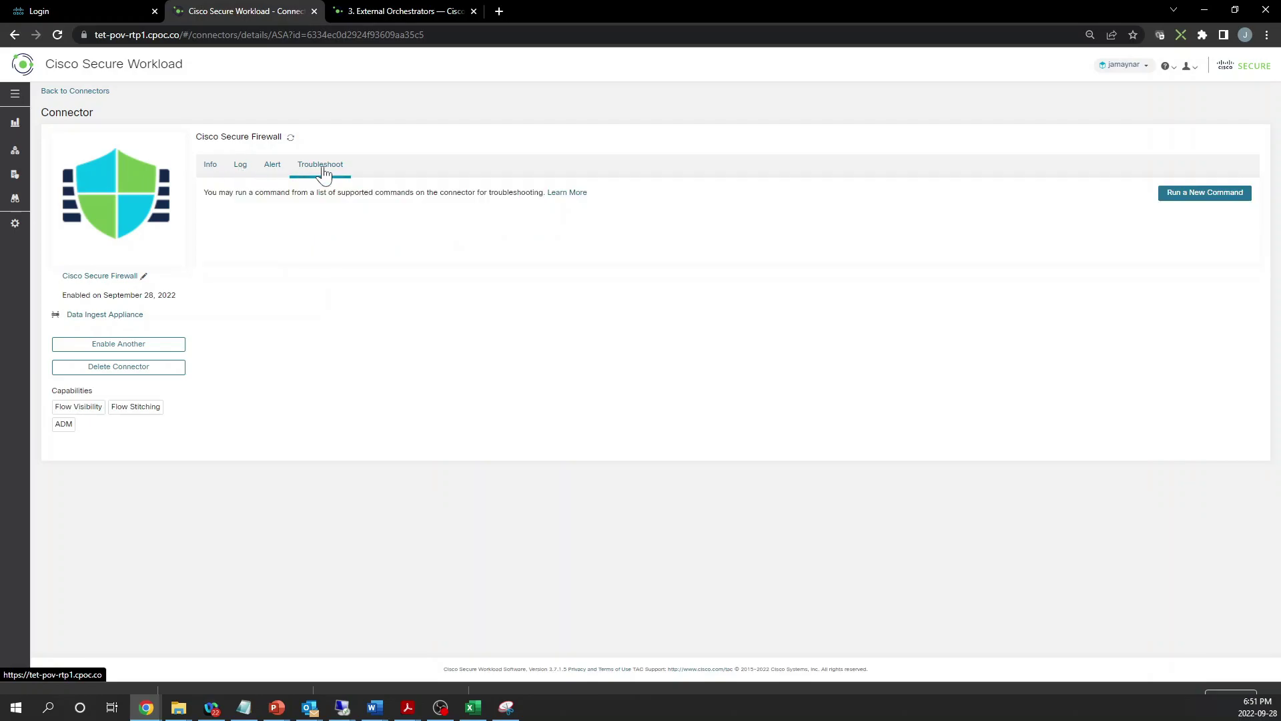
{"action": "left_click", "coordinate": [211, 171]}
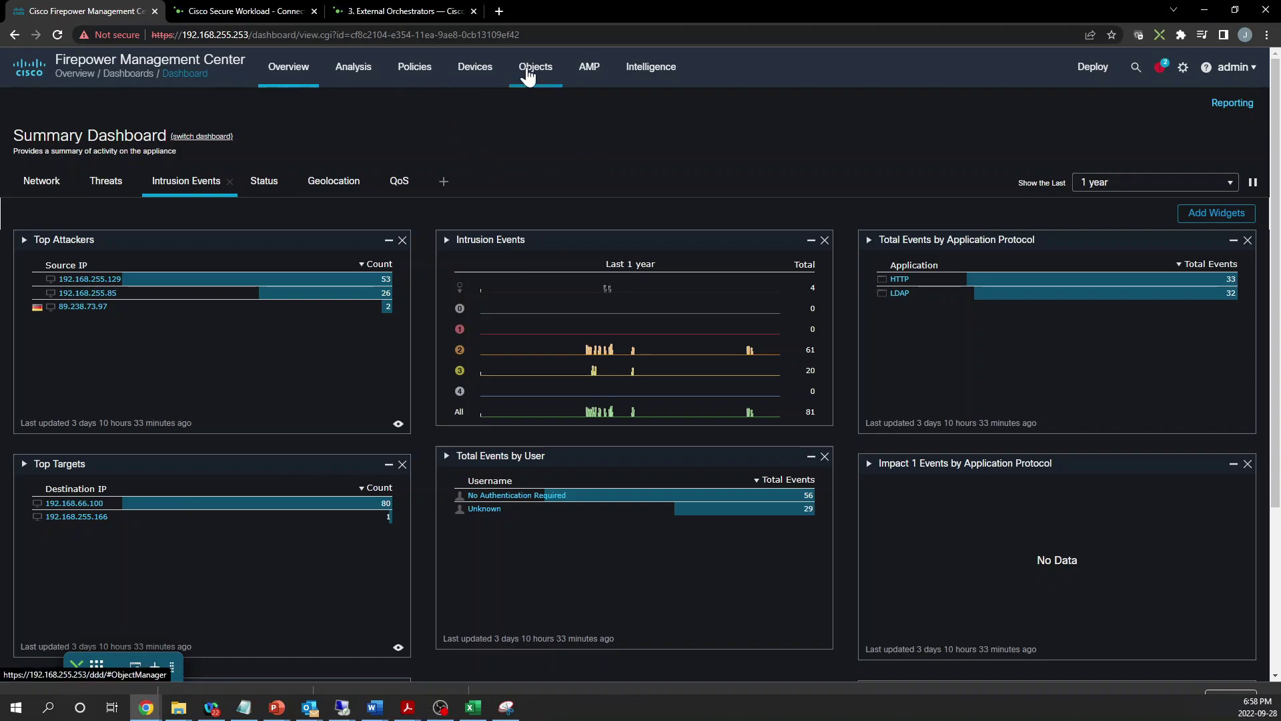
Go to Object Management and list the Extended access list objects
{"action": "mouse_move", "coordinate": [528, 75]}
{"action": "left_click", "coordinate": [535, 104]}
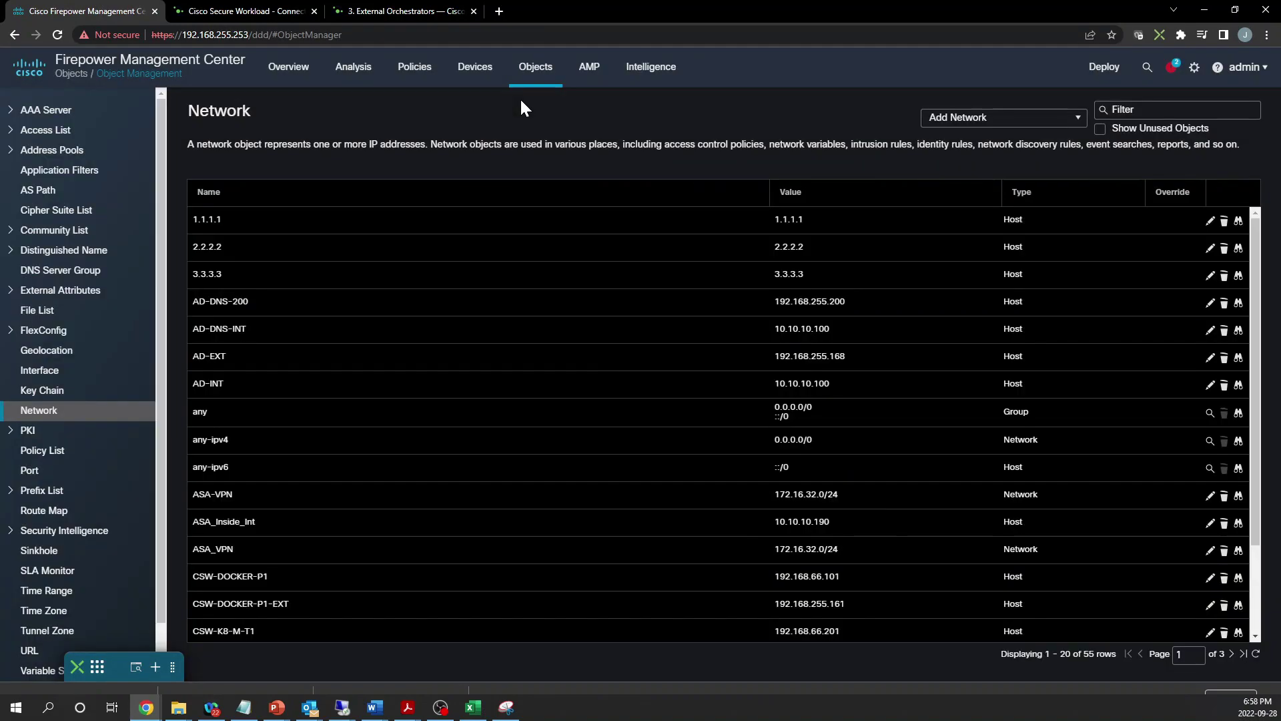
{"action": "left_click", "coordinate": [42, 131]}
{"action": "left_click", "coordinate": [53, 150]}
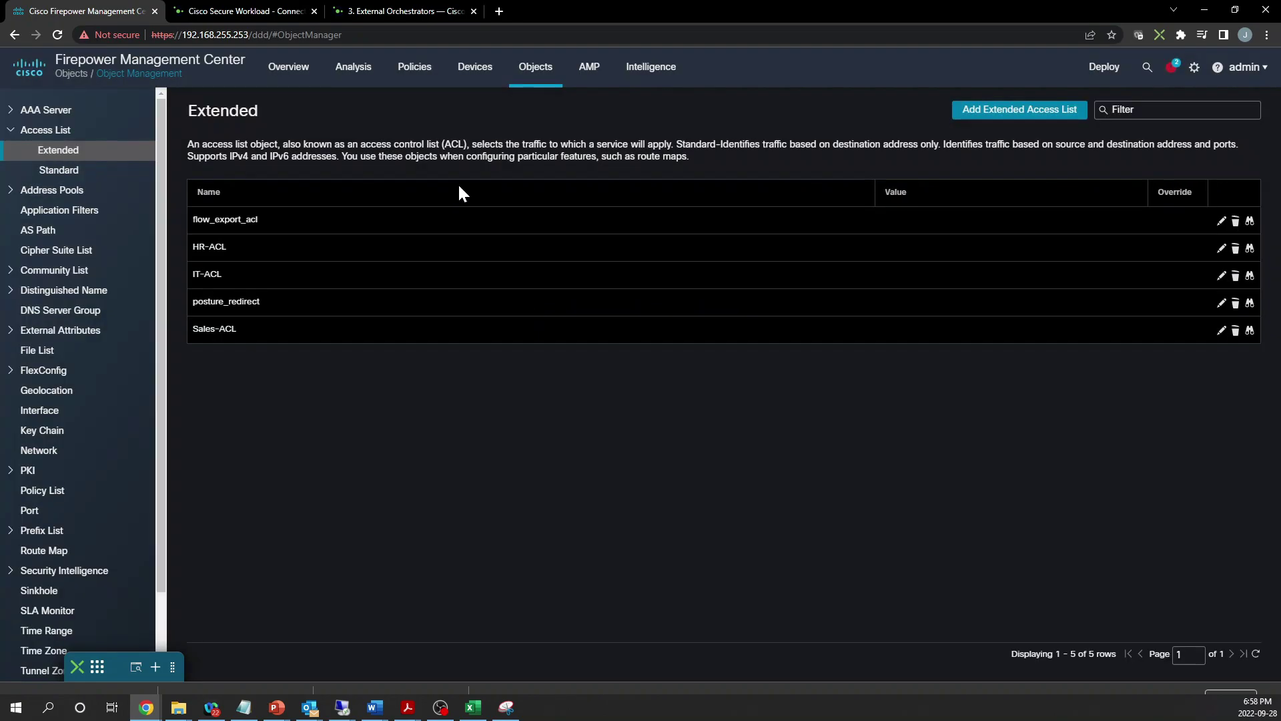
Create csw_flow with one Allow Any entry, logging disabled, and save it
{"action": "left_click", "coordinate": [1026, 113]}
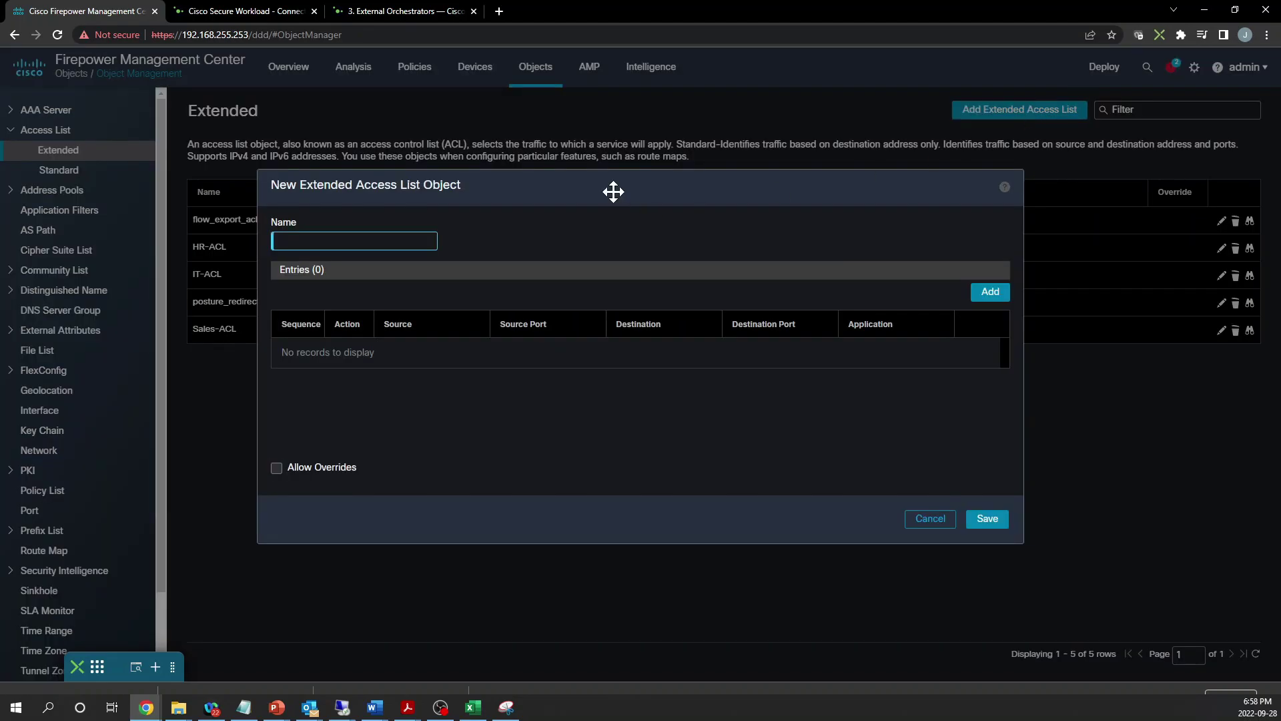
{"action": "type", "text": "csw_flow"}
{"action": "left_click", "coordinate": [981, 303]}
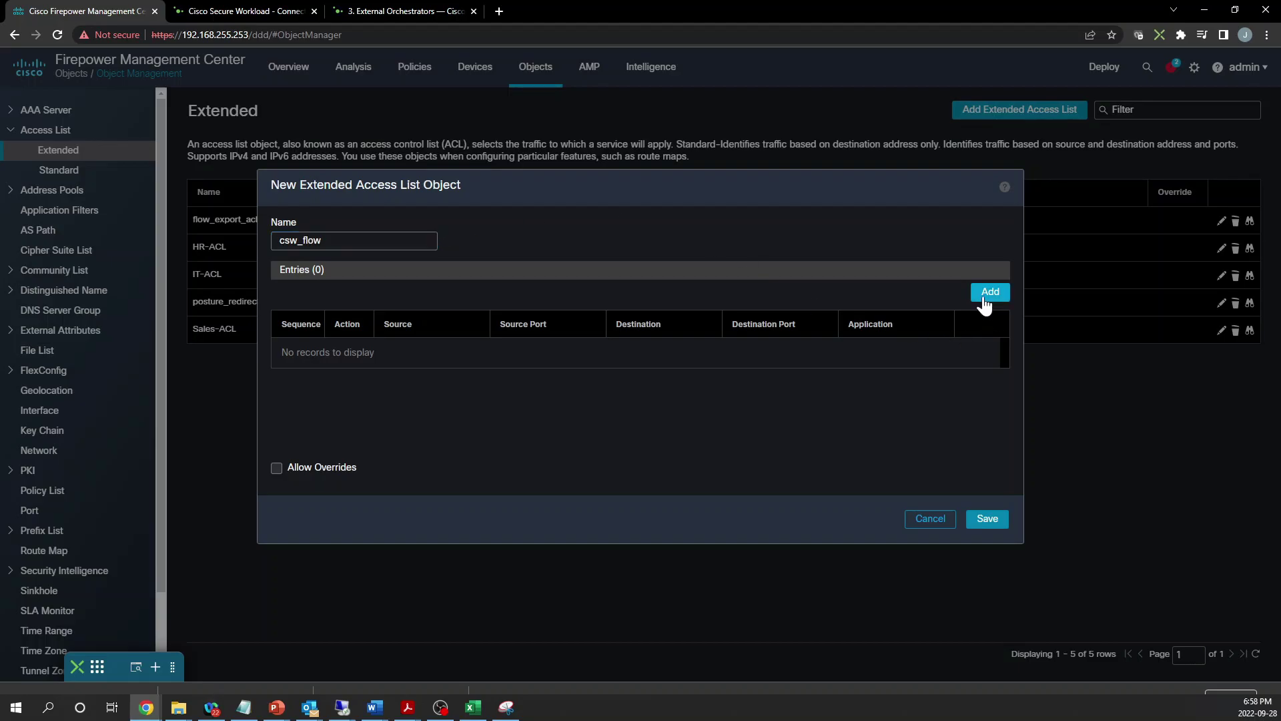
{"action": "left_click", "coordinate": [982, 293]}
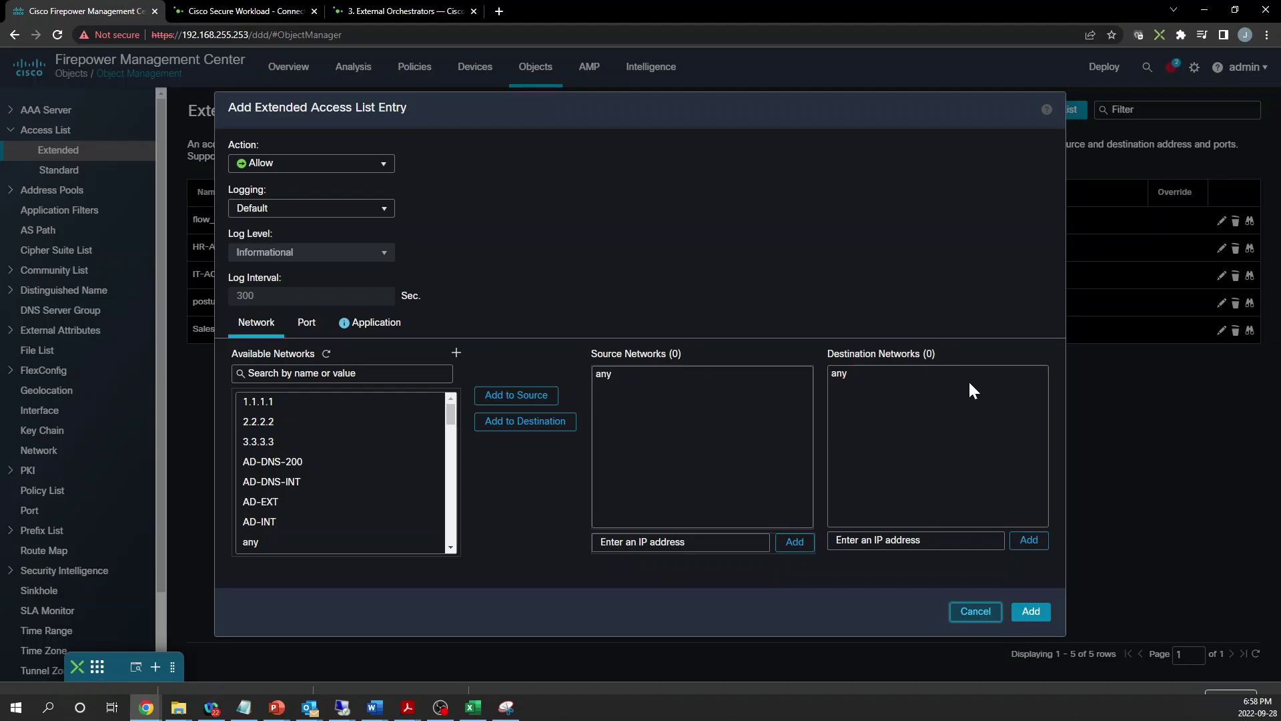
{"action": "left_click", "coordinate": [336, 210]}
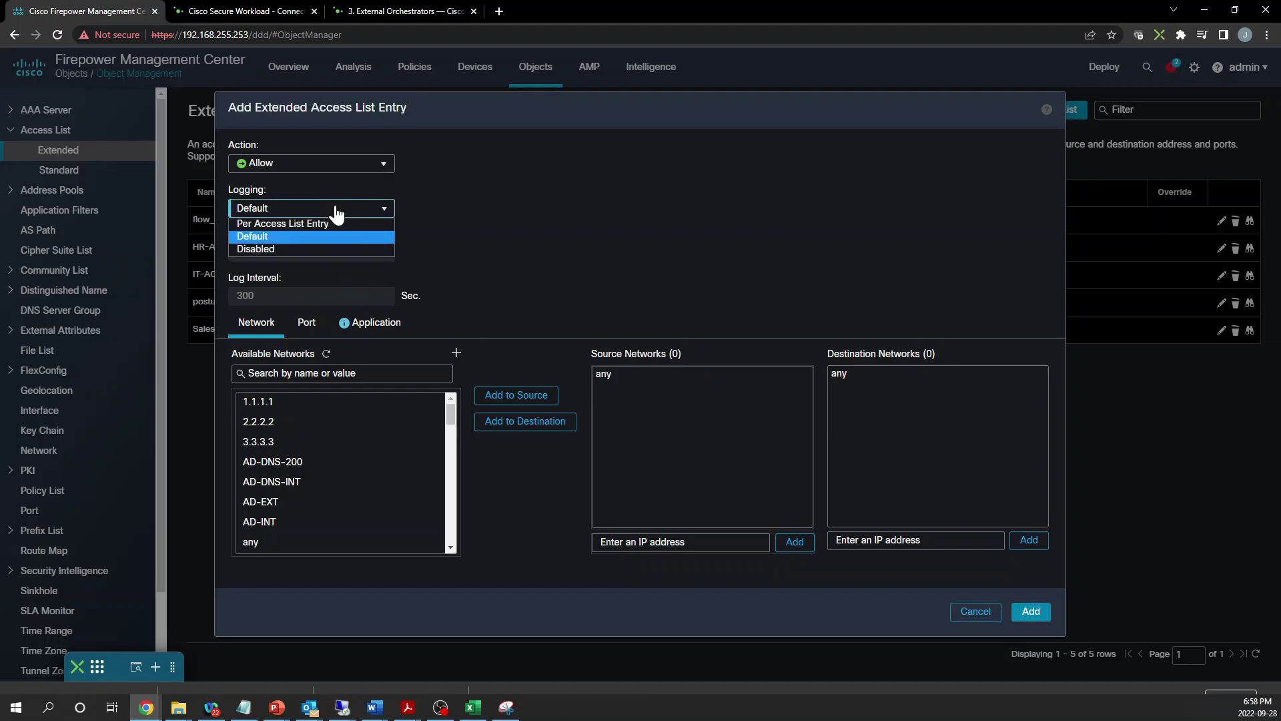
{"action": "left_click", "coordinate": [302, 248]}
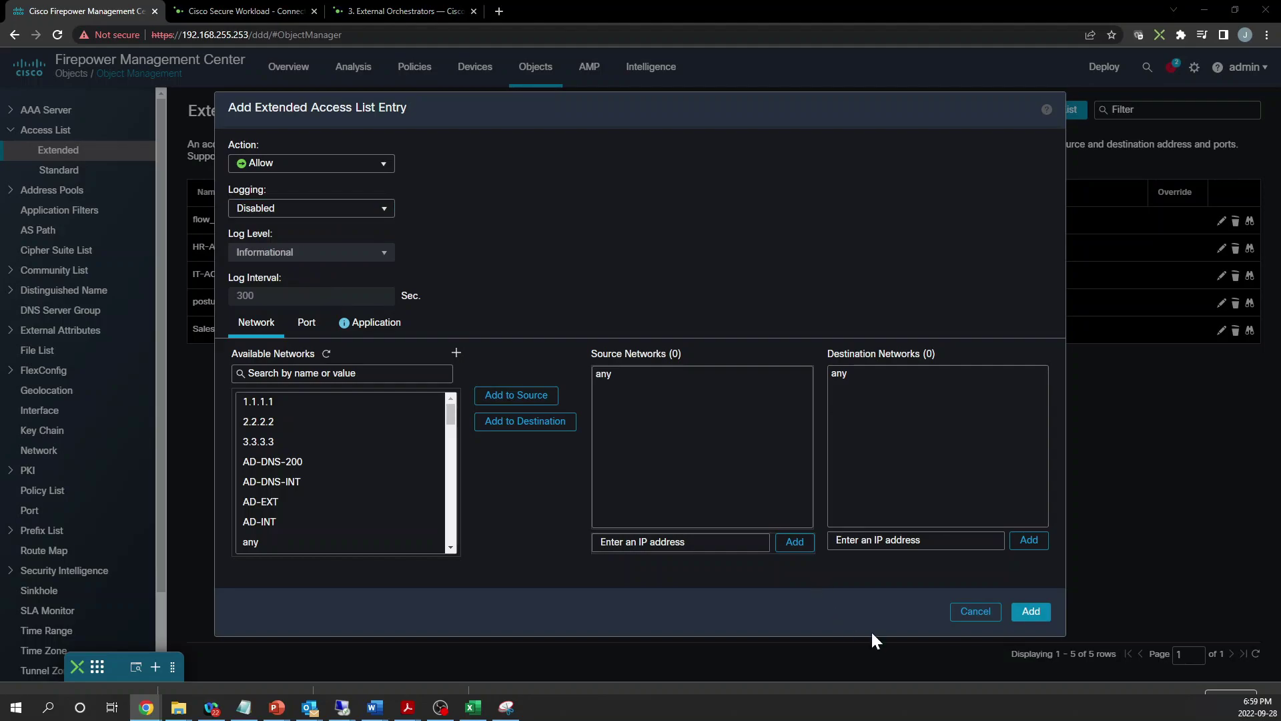
{"action": "left_click", "coordinate": [1028, 613]}
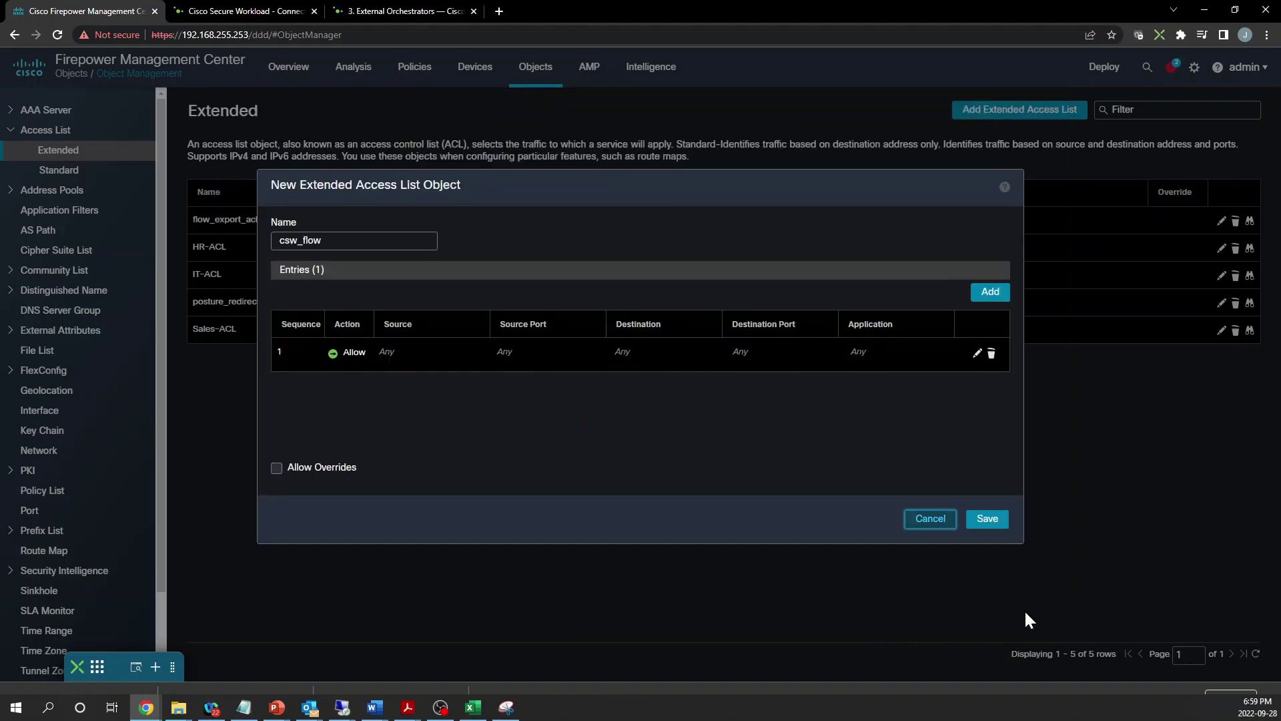
{"action": "left_click", "coordinate": [990, 522]}
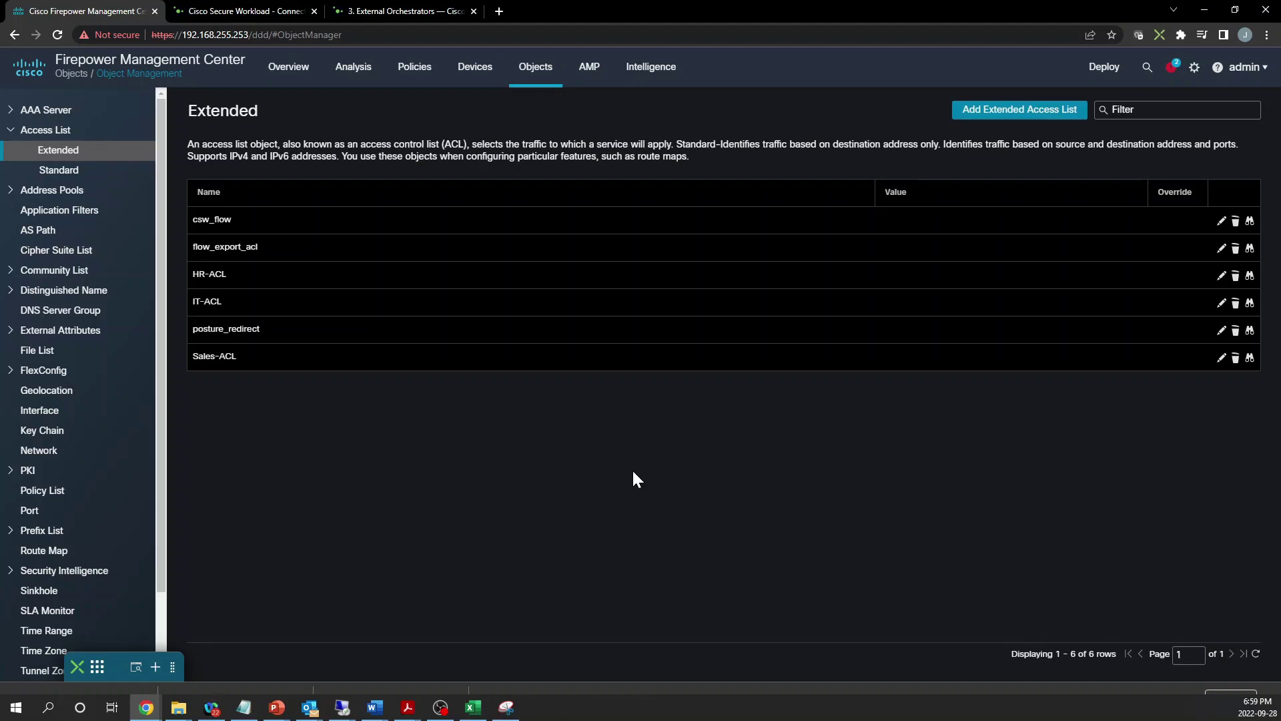
Filter FlexConfig Text Objects by 'netflow' and begin adding a new text object
{"action": "left_click", "coordinate": [9, 371]}
{"action": "left_click", "coordinate": [60, 411]}
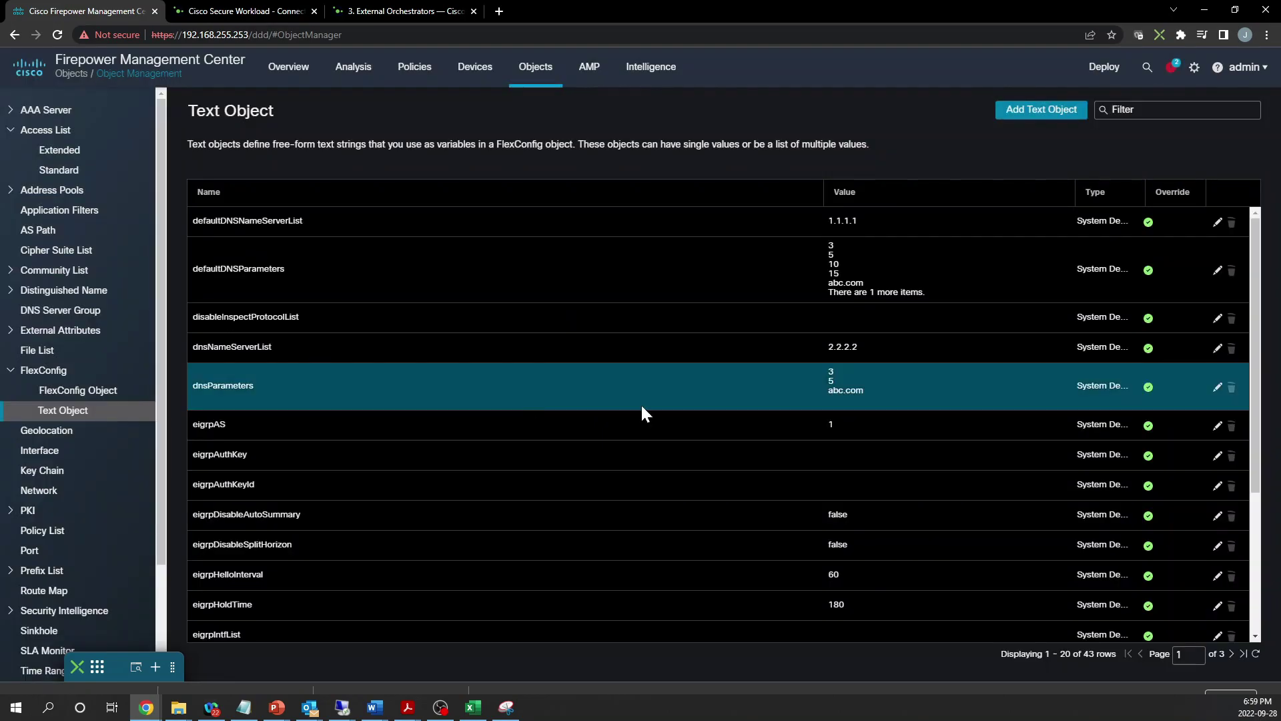
{"action": "left_click", "coordinate": [1143, 110]}
{"action": "type", "text": "netflow"}
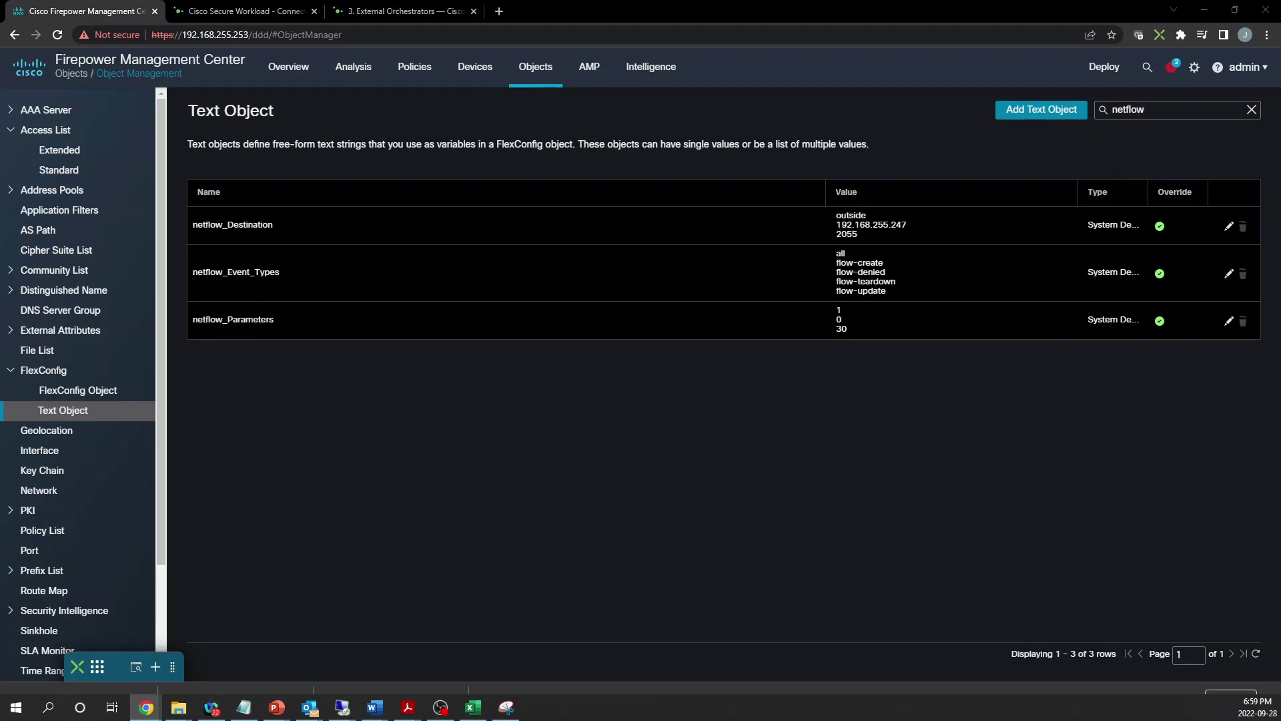
{"action": "left_click", "coordinate": [1024, 110]}
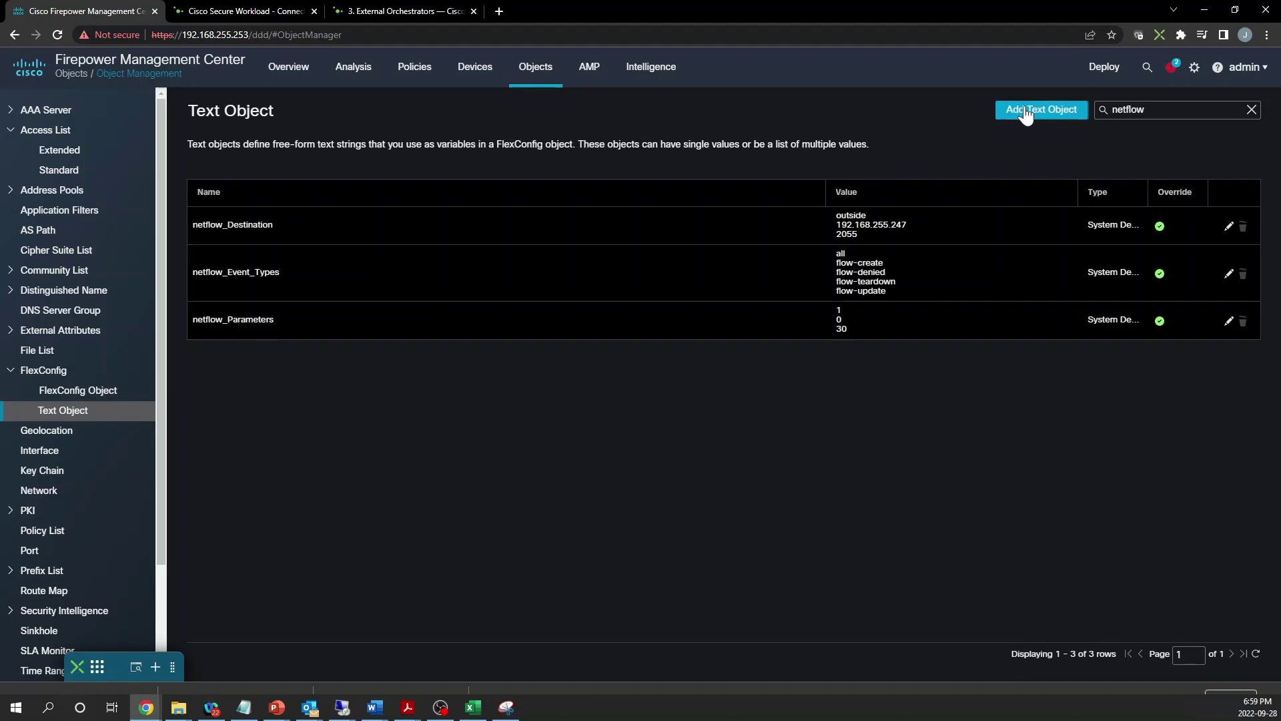
Name the new text object csw_event_type, give it the value all, and save
{"action": "left_click", "coordinate": [1026, 112]}
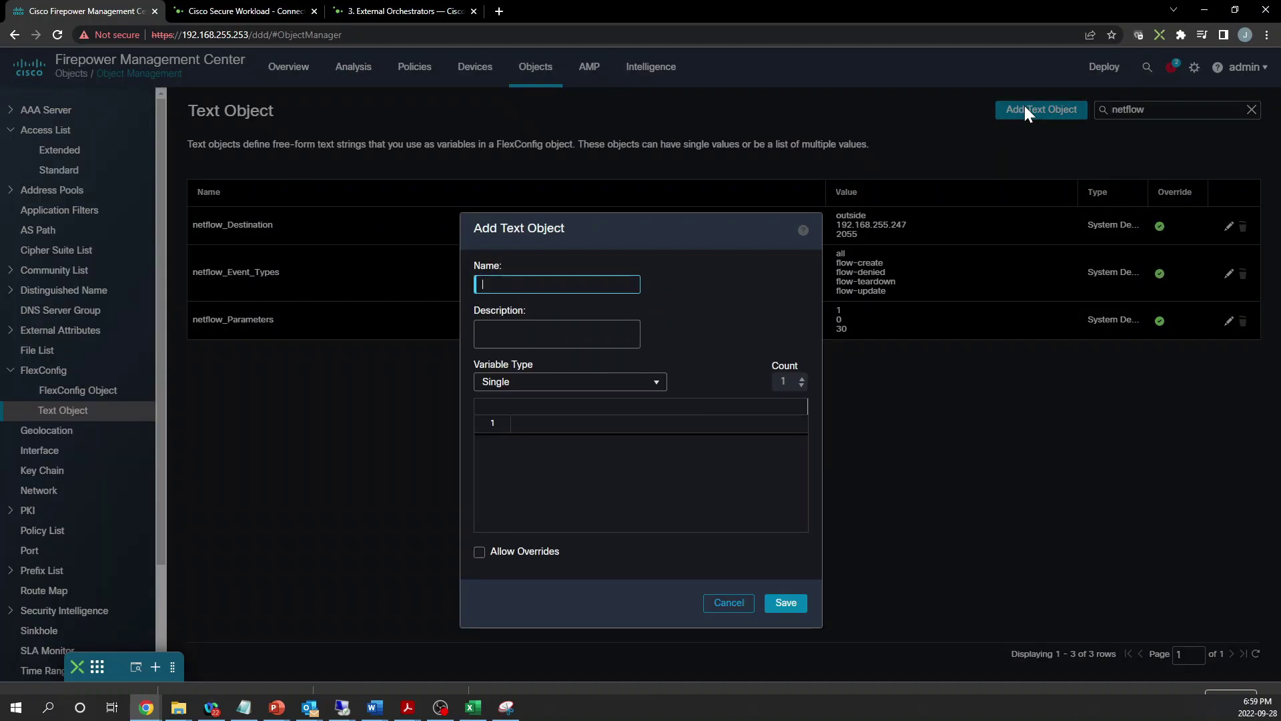
{"action": "type", "text": "csw_event"}
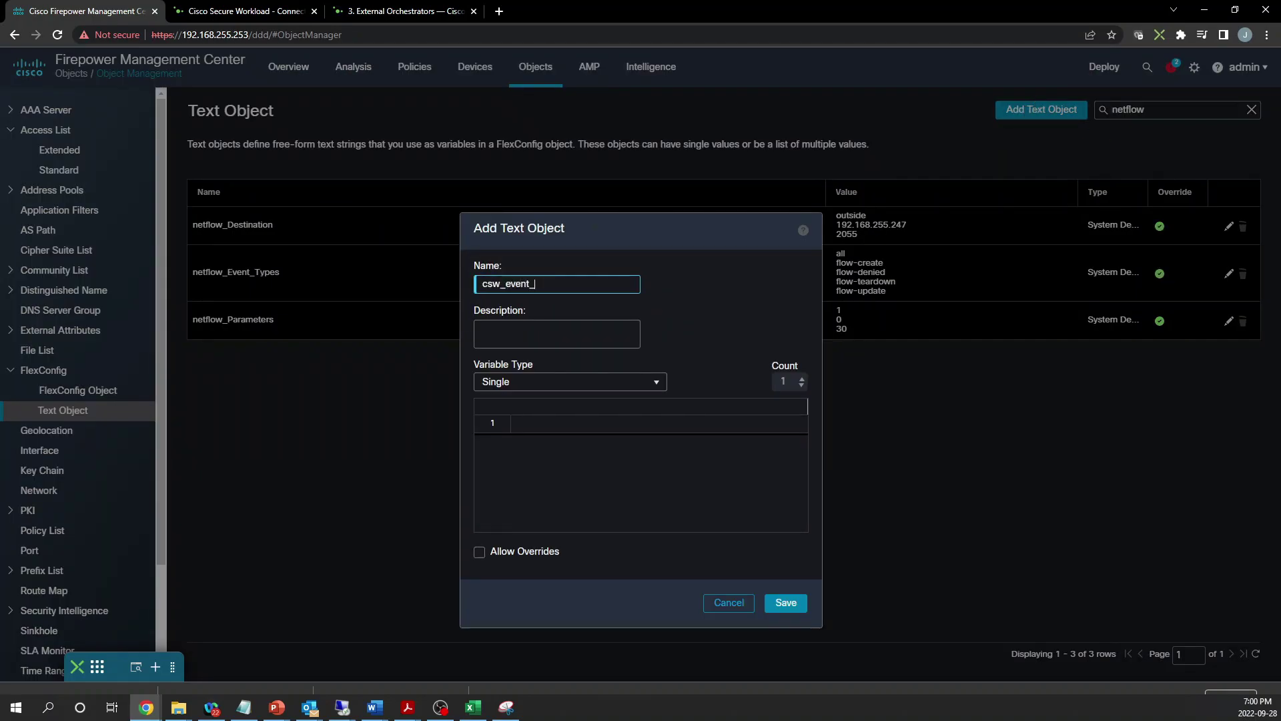
{"action": "type", "text": "_type"}
{"action": "left_click", "coordinate": [654, 425]}
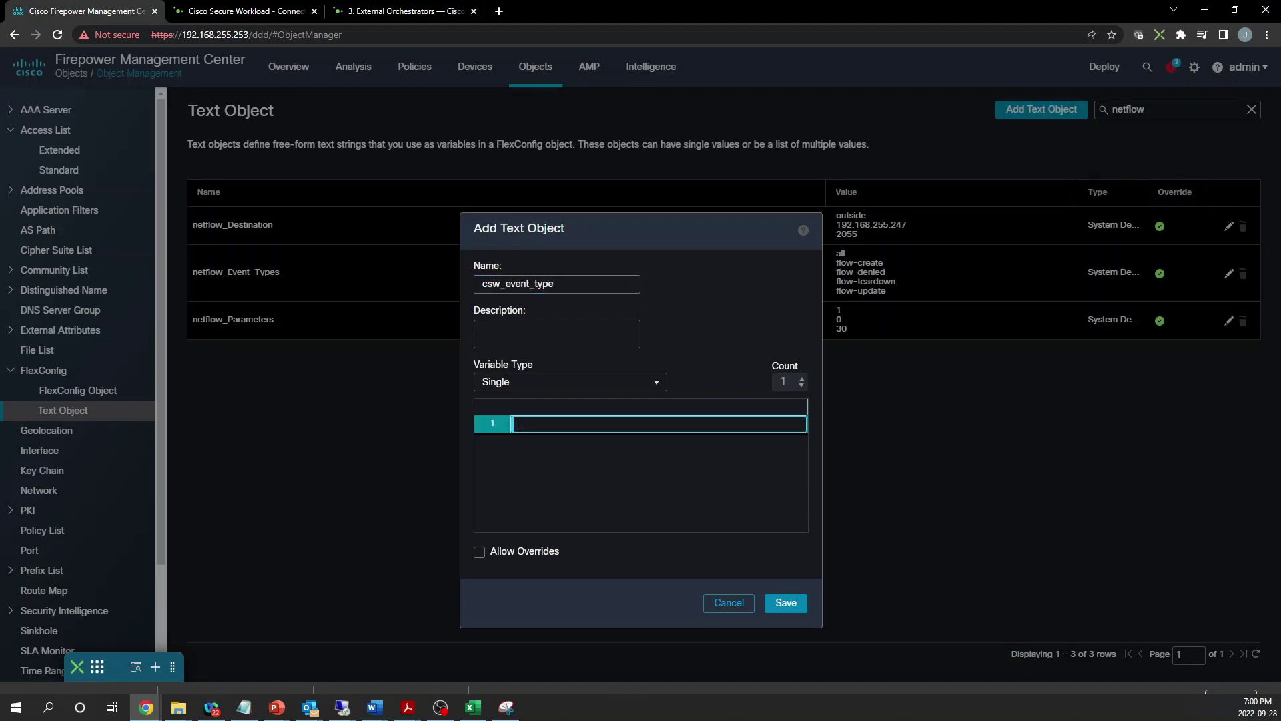
{"action": "type", "text": "all"}
{"action": "left_click", "coordinate": [625, 501]}
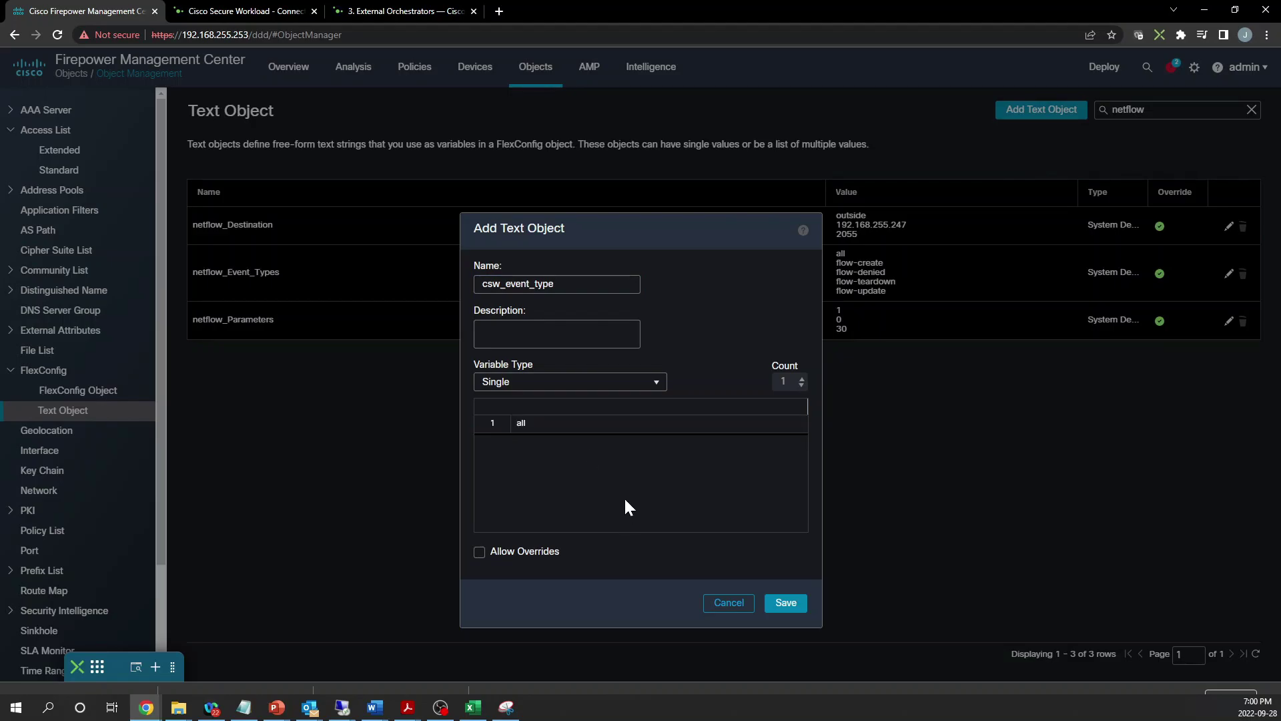
{"action": "left_click", "coordinate": [791, 607]}
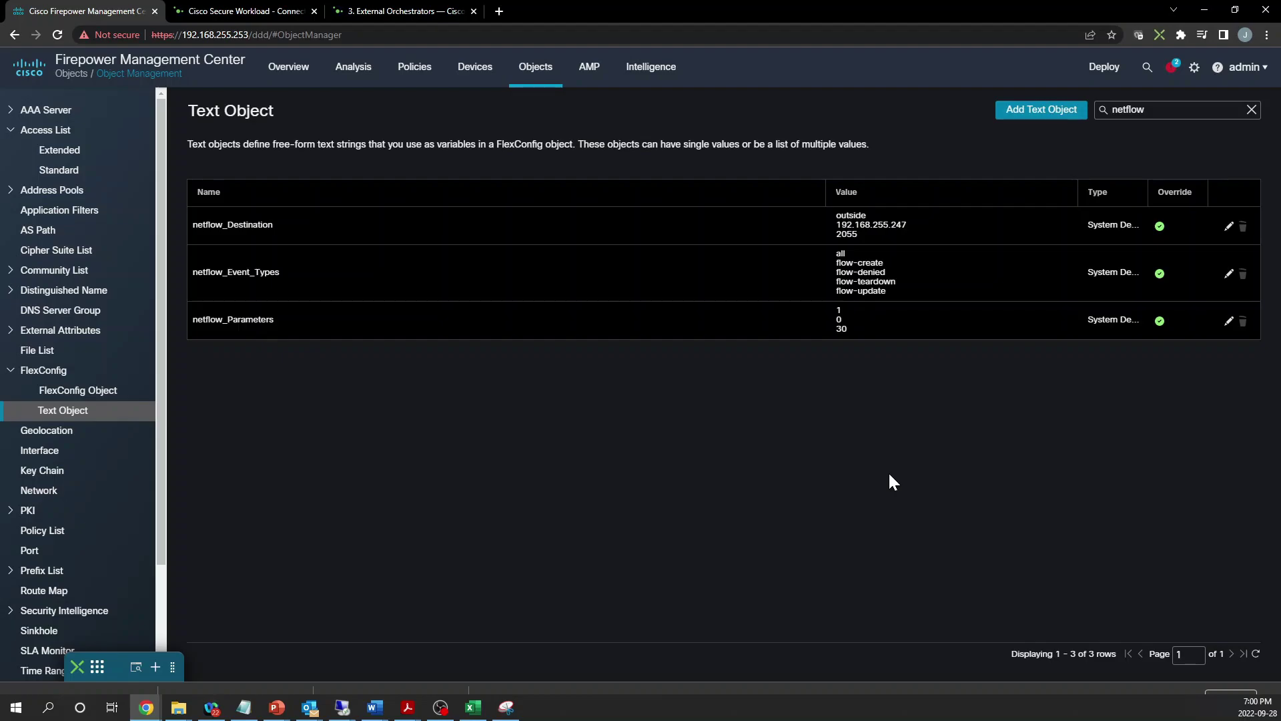
Start a new text object named csw_nsel_dest with the Multiple variable type
{"action": "left_click", "coordinate": [1028, 110]}
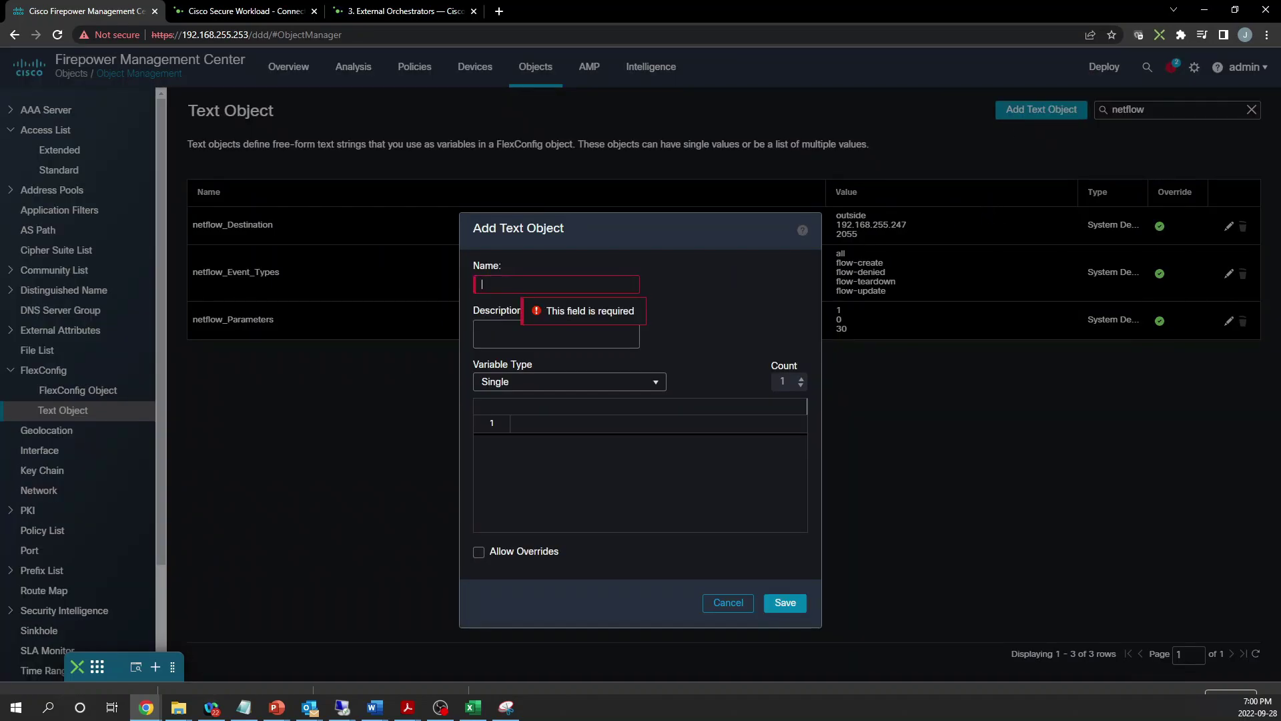
{"action": "type", "text": "csw_nsel_"}
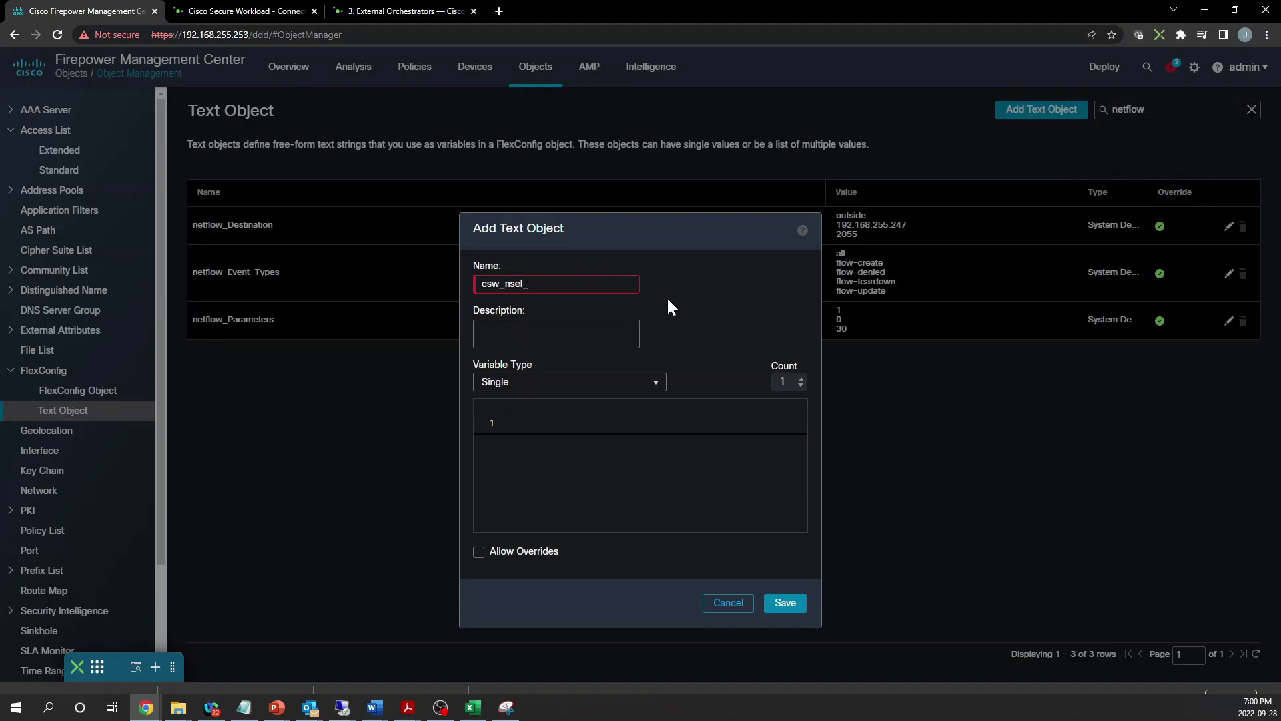
{"action": "type", "text": "dest"}
{"action": "left_click", "coordinate": [538, 381]}
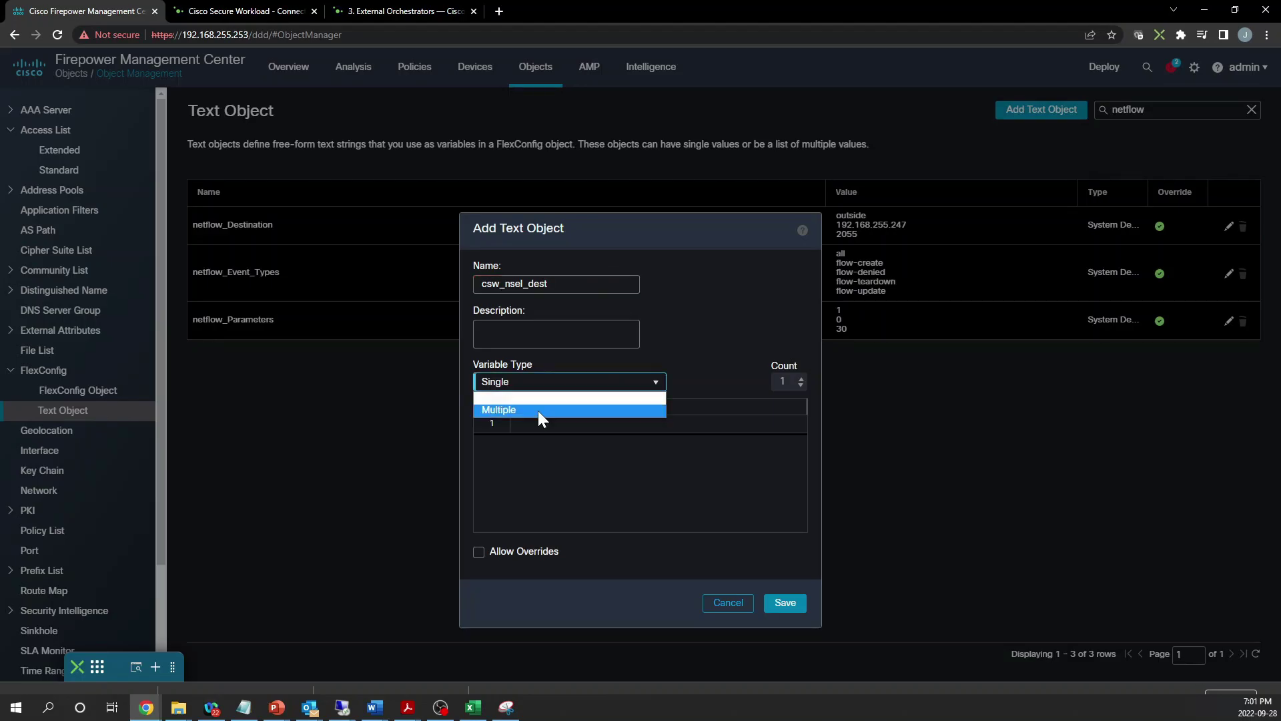
{"action": "left_click", "coordinate": [538, 410]}
Enter the three values Outside, 192.168.255.233 and 4729, then save the object
{"action": "left_click", "coordinate": [561, 425]}
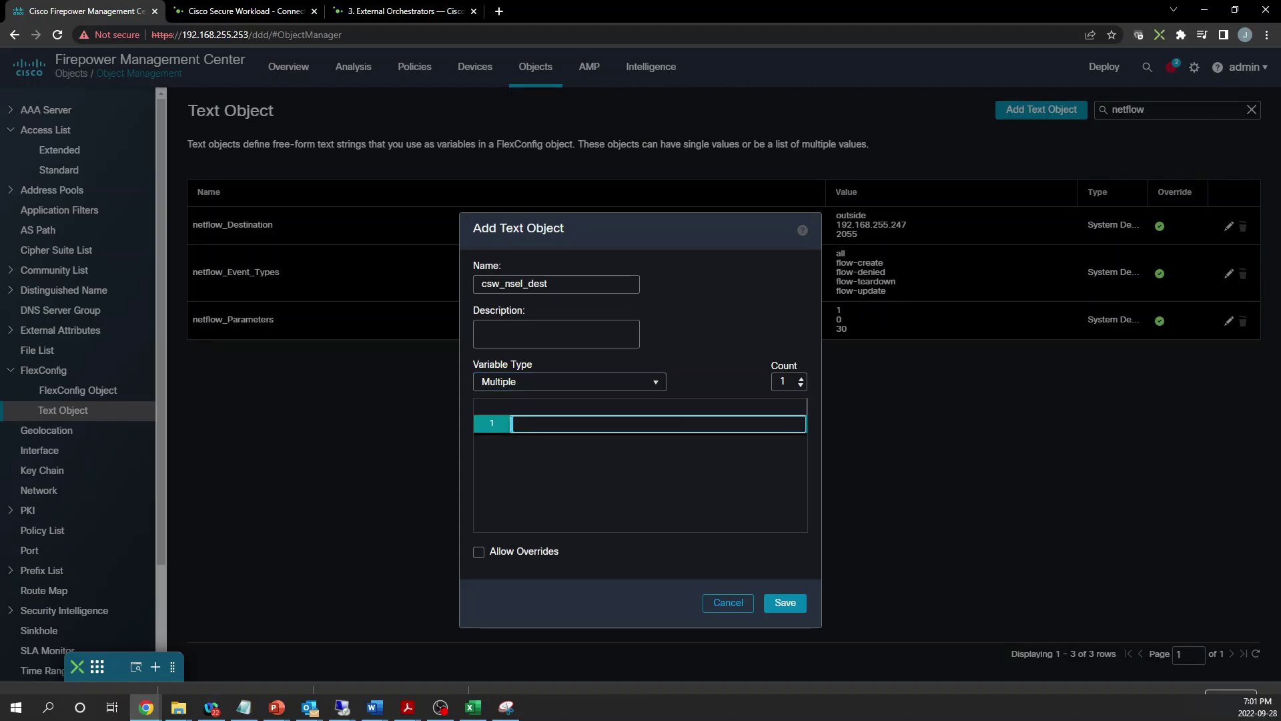
{"action": "type", "text": "Outside"}
{"action": "left_click", "coordinate": [568, 445]}
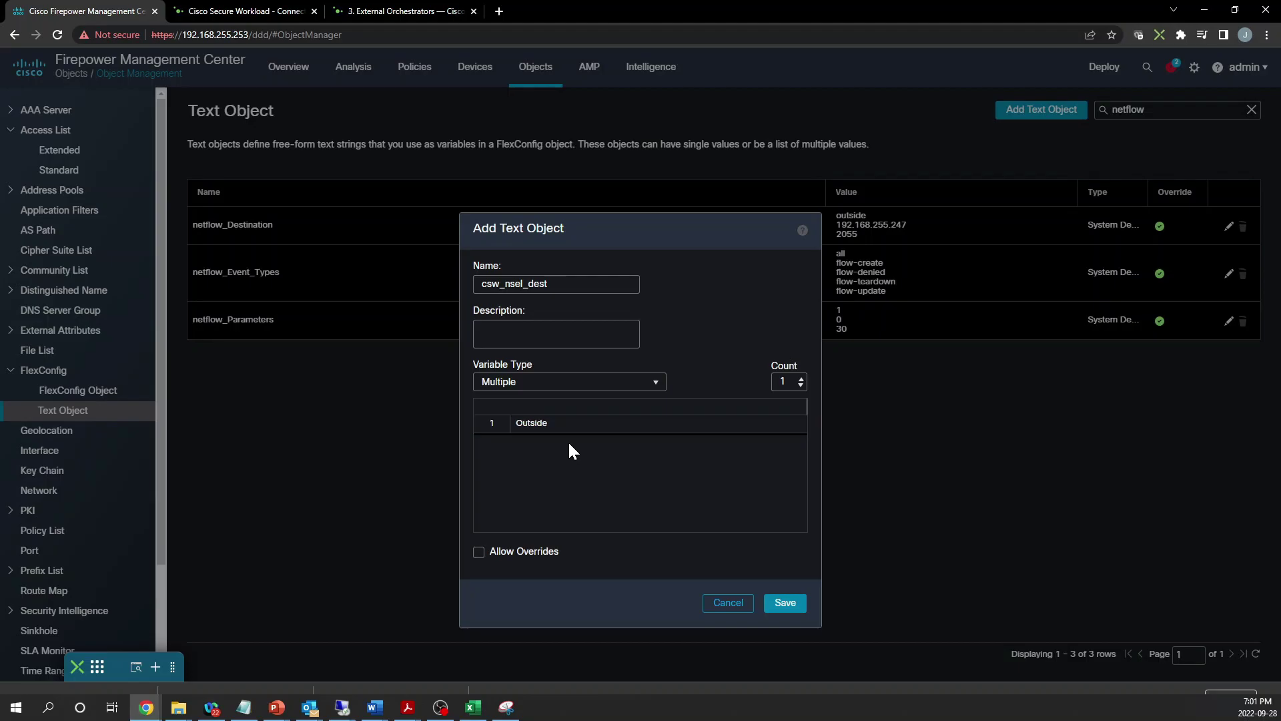
{"action": "left_click", "coordinate": [800, 378]}
{"action": "left_click", "coordinate": [800, 377]}
{"action": "left_click", "coordinate": [575, 439]}
{"action": "type", "text": "192.168"}
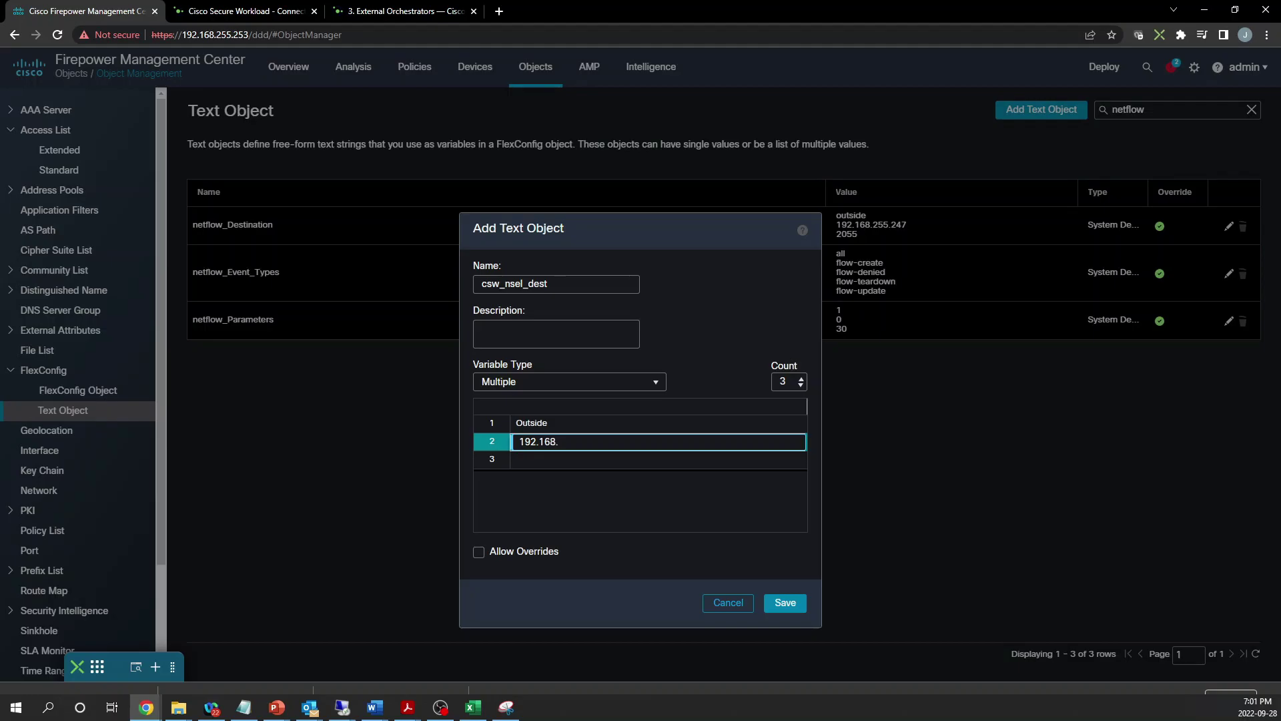
{"action": "type", "text": ".255.233"}
{"action": "left_click", "coordinate": [564, 461]}
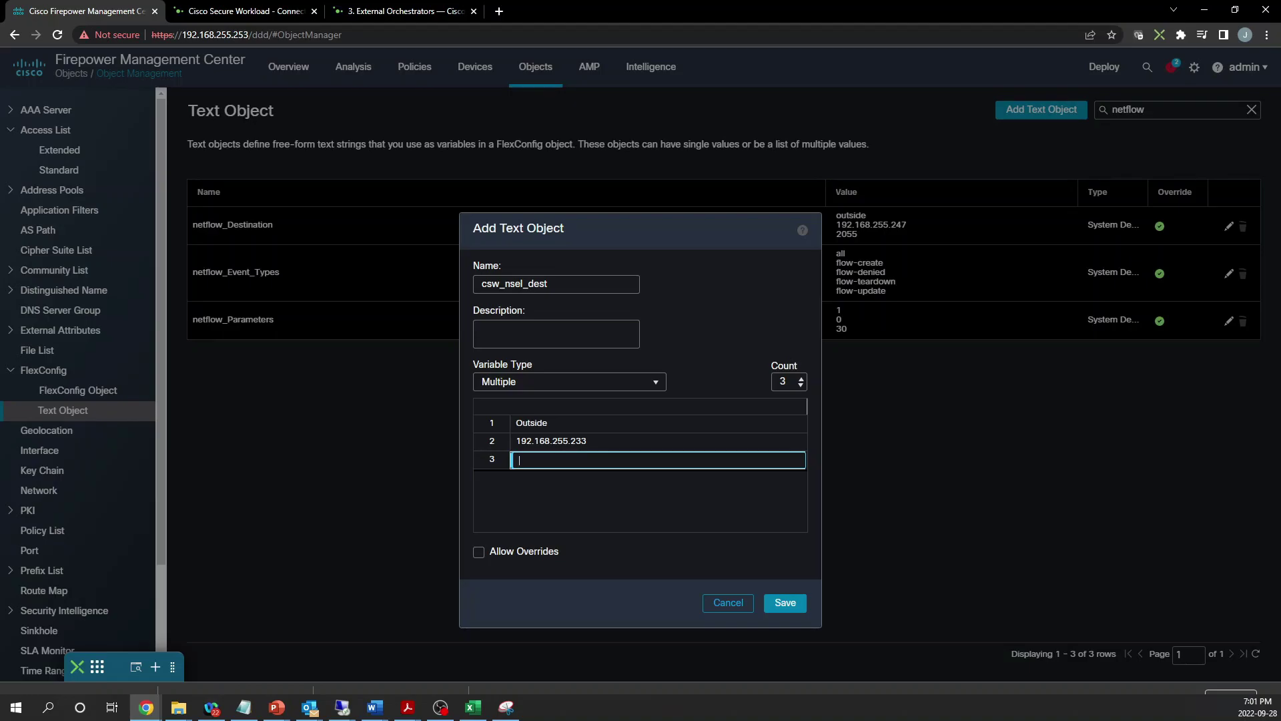
{"action": "type", "text": "4729"}
{"action": "left_click", "coordinate": [785, 604]}
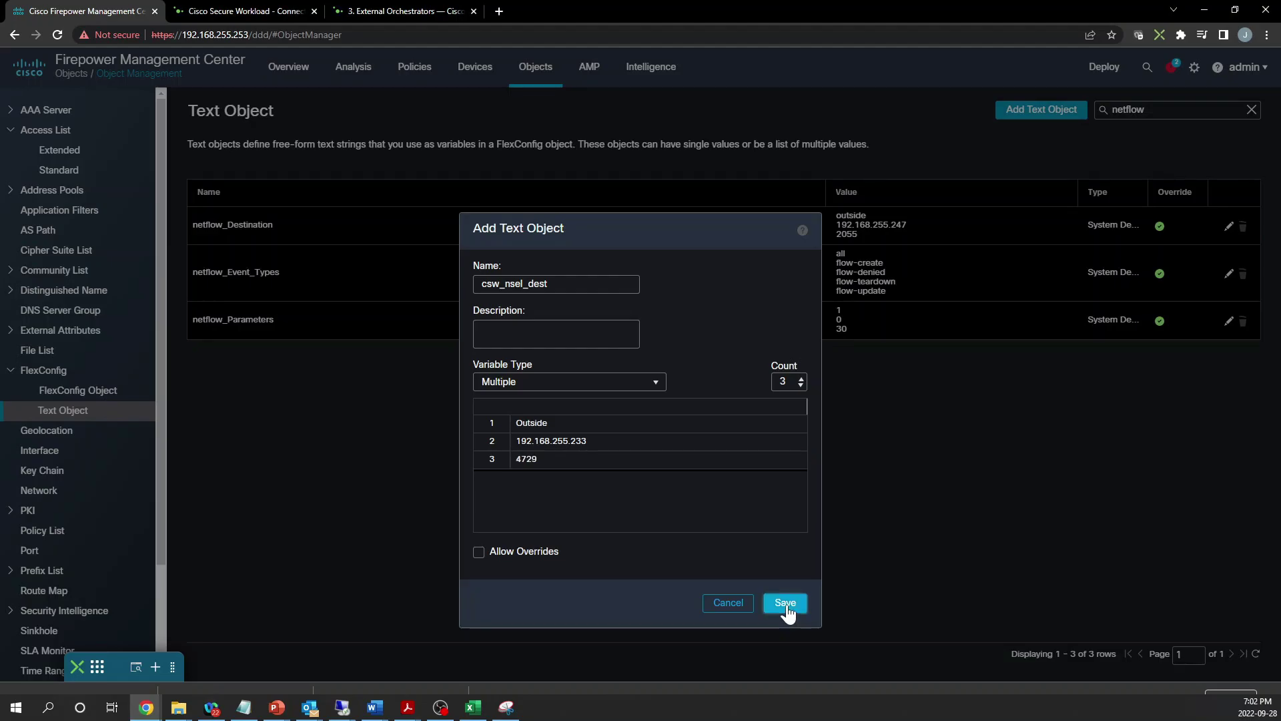
{"action": "left_click", "coordinate": [785, 604]}
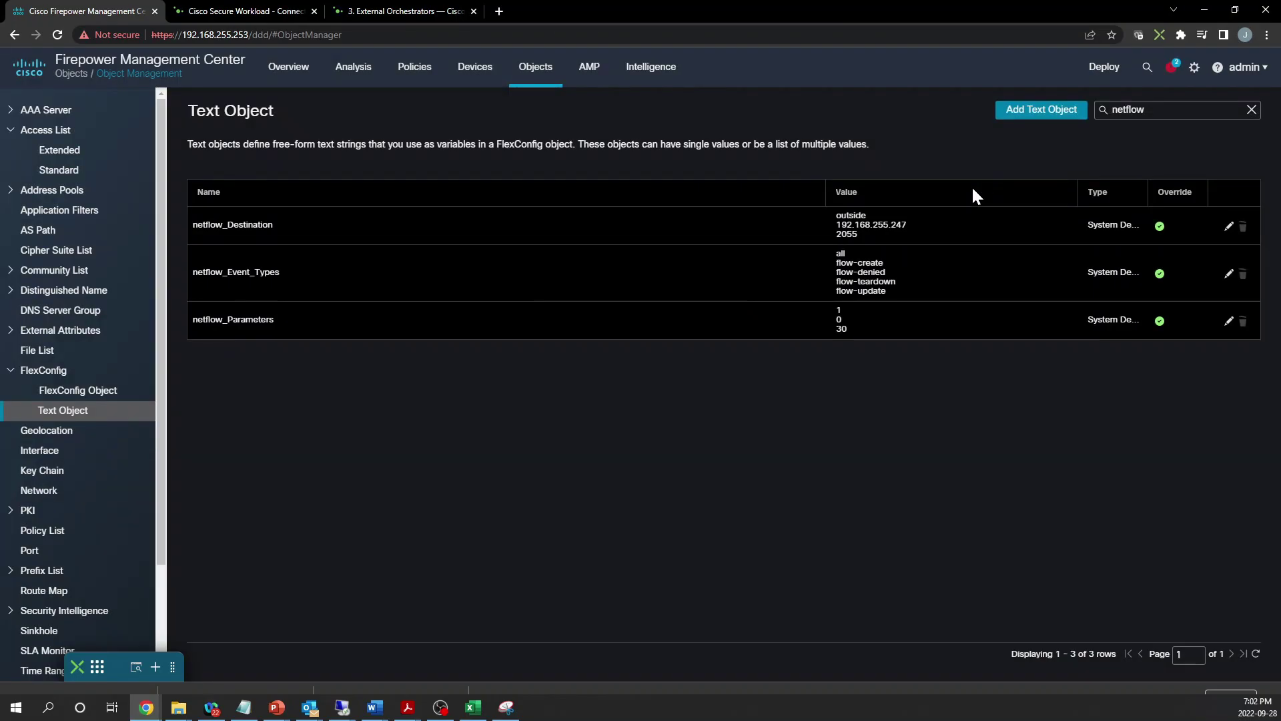
Filter text objects by 'csw', then list FlexConfig objects filtered by 'netflow'
{"action": "double_click", "coordinate": [1164, 110]}
{"action": "type", "text": "csw"}
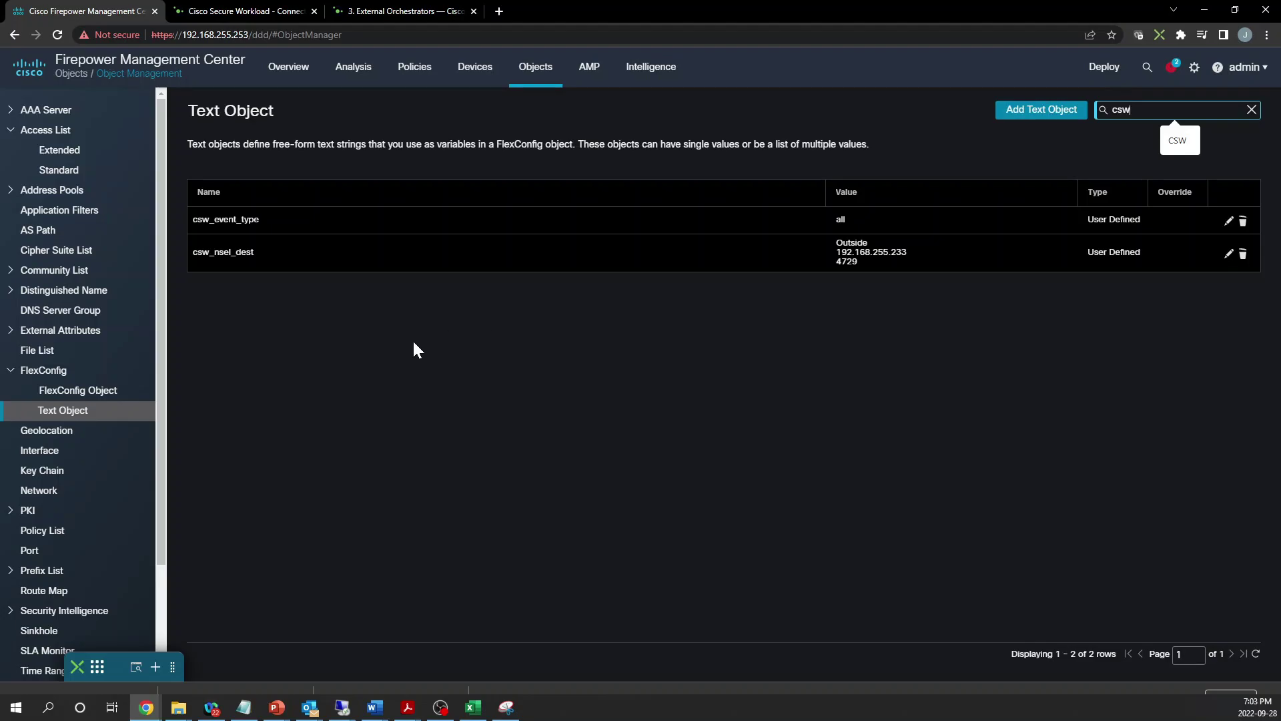
{"action": "left_click", "coordinate": [105, 393]}
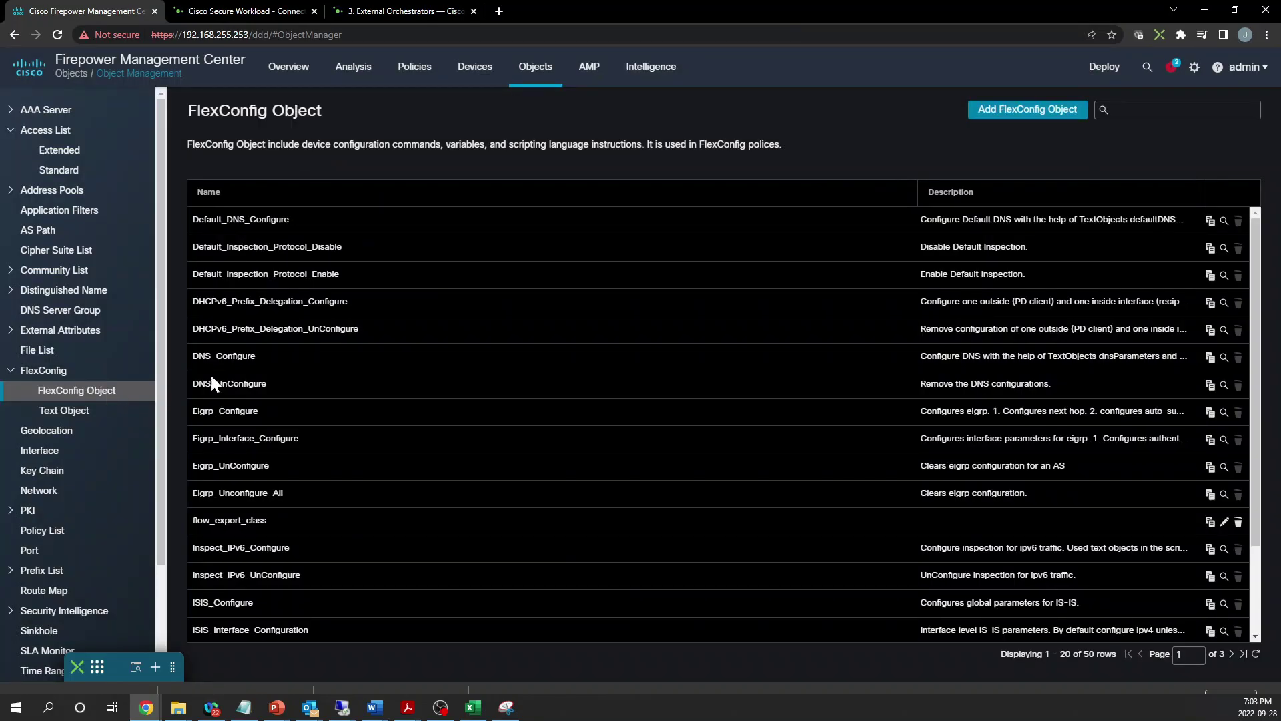
{"action": "left_click", "coordinate": [1134, 110]}
{"action": "type", "text": "netflow"}
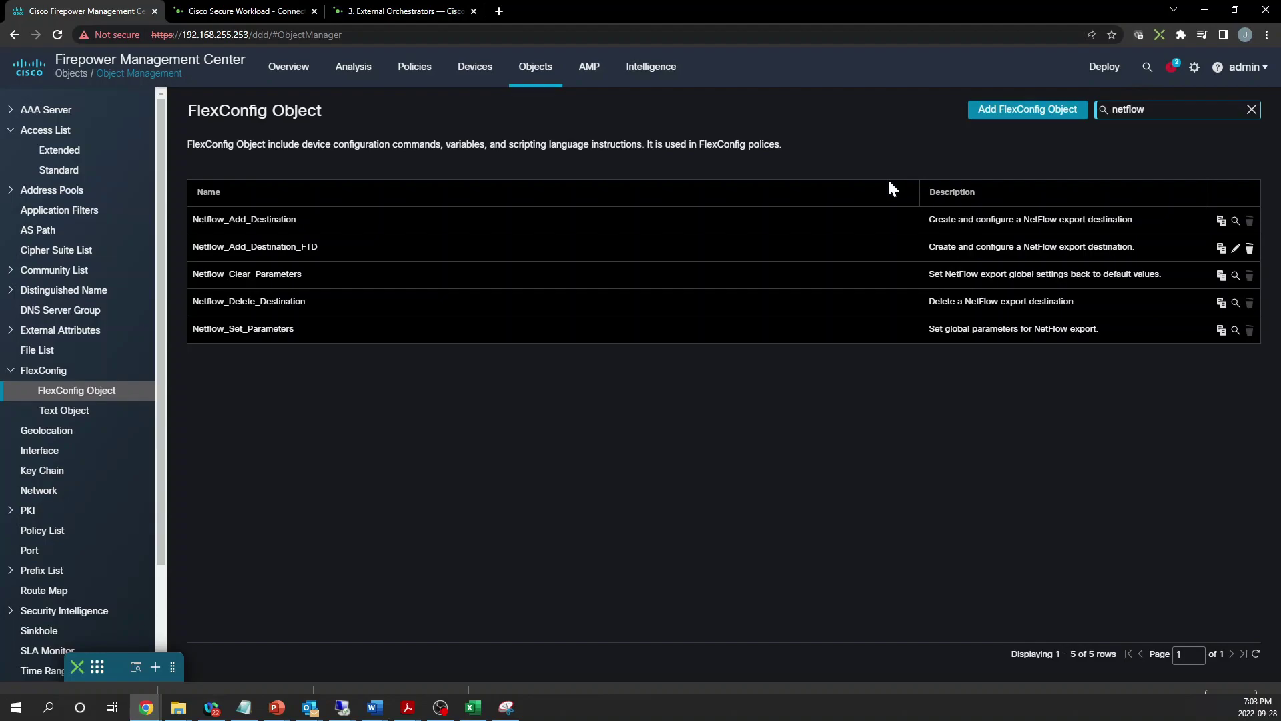
Copy Netflow_Set_Parameters, rename the copy csw_nsel_parameter, and save it
{"action": "left_click", "coordinate": [1221, 331]}
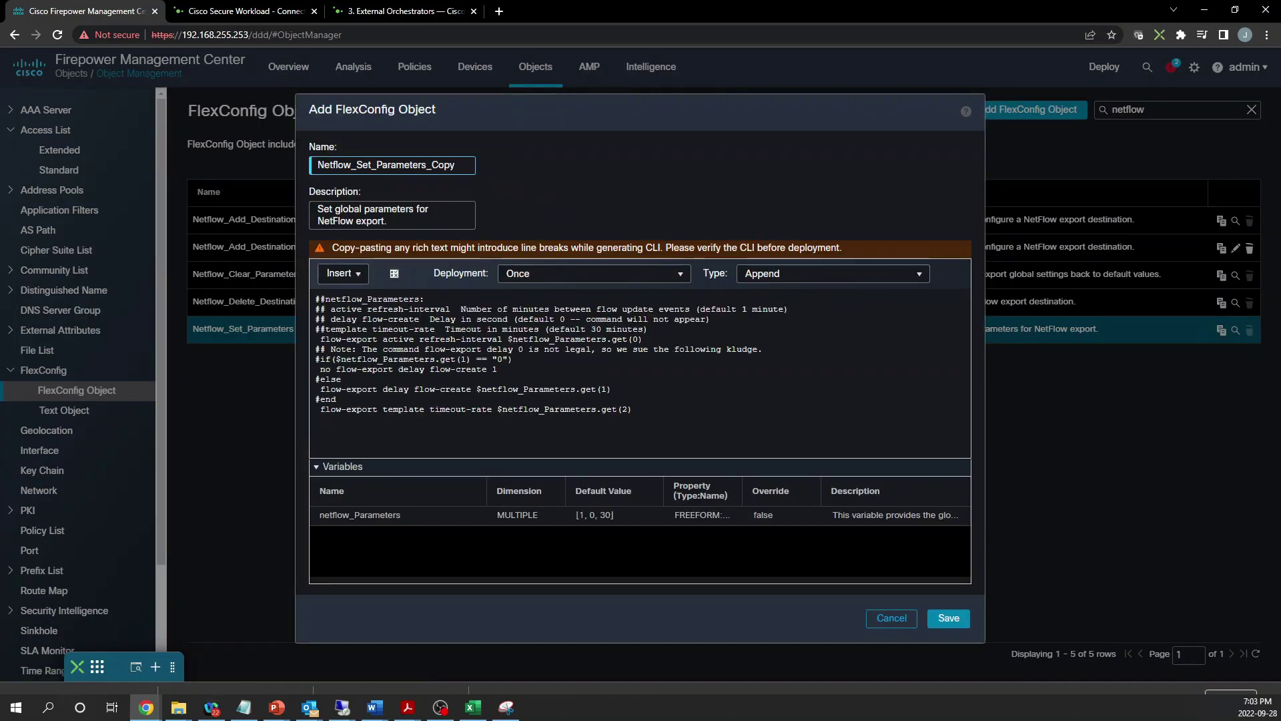
{"action": "left_click", "coordinate": [431, 165]}
{"action": "key", "text": "shift+End"}
{"action": "key", "text": "BackSpace"}
{"action": "key", "text": "BackSpace"}
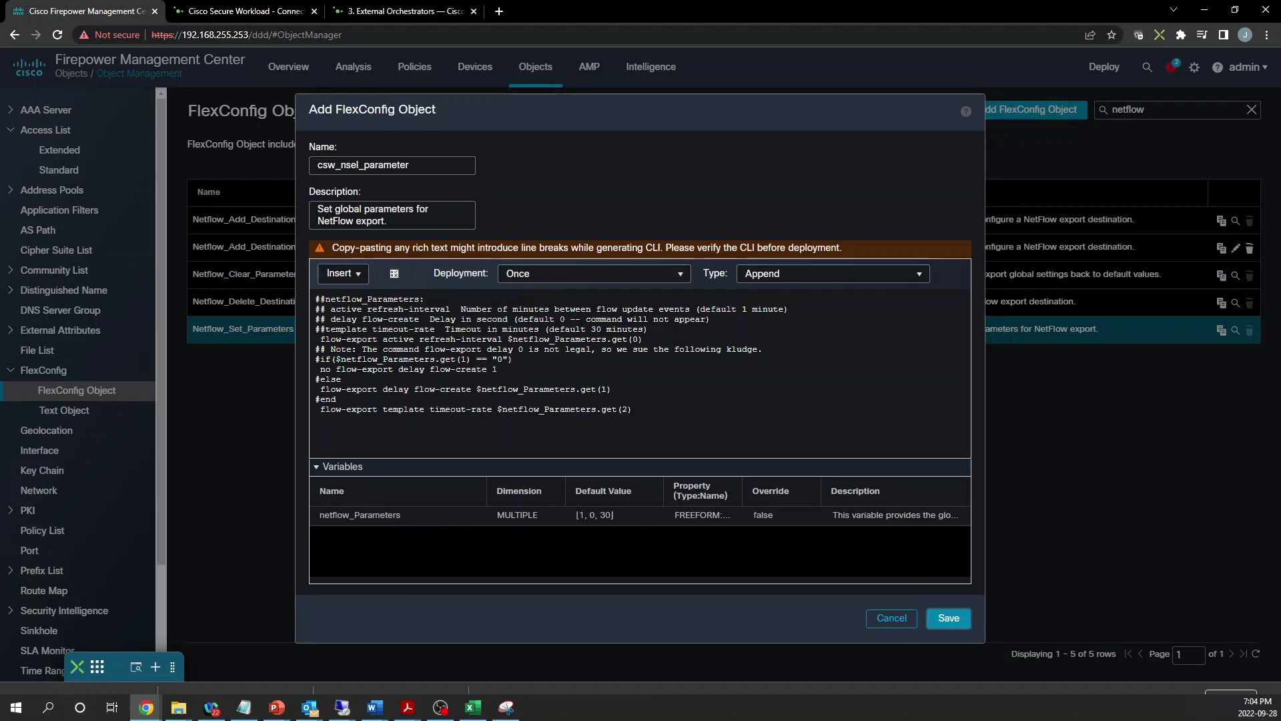
{"action": "left_click", "coordinate": [950, 624]}
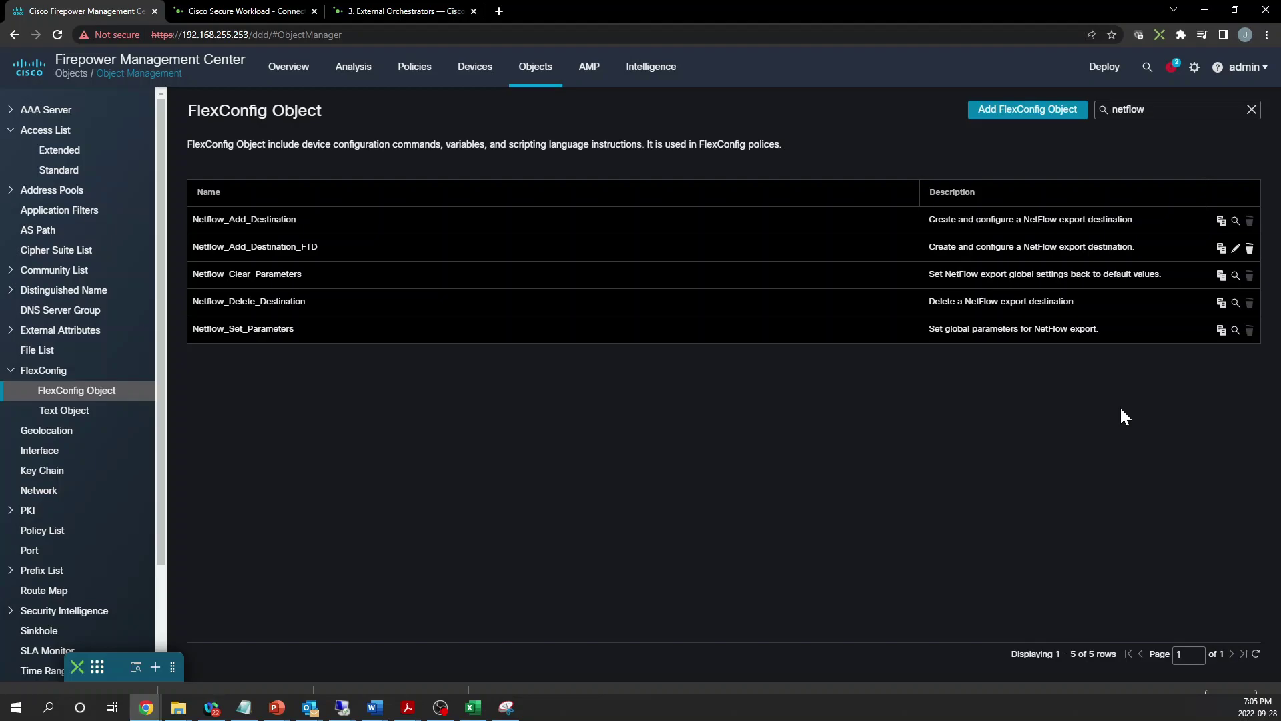
Add FlexConfig object csw_nsel_class_map with the script 'class-map csw_flow' and 'match access-list'
{"action": "left_click", "coordinate": [1022, 110]}
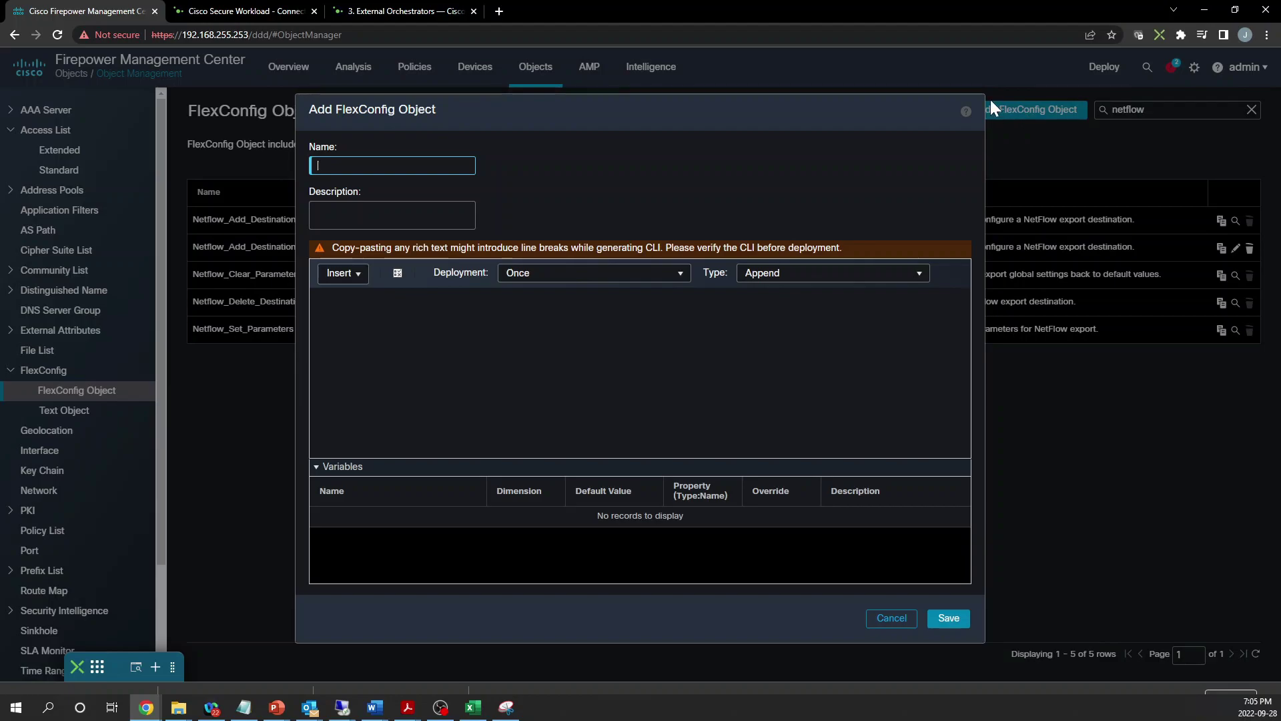
{"action": "type", "text": "csw_nsel_class_map"}
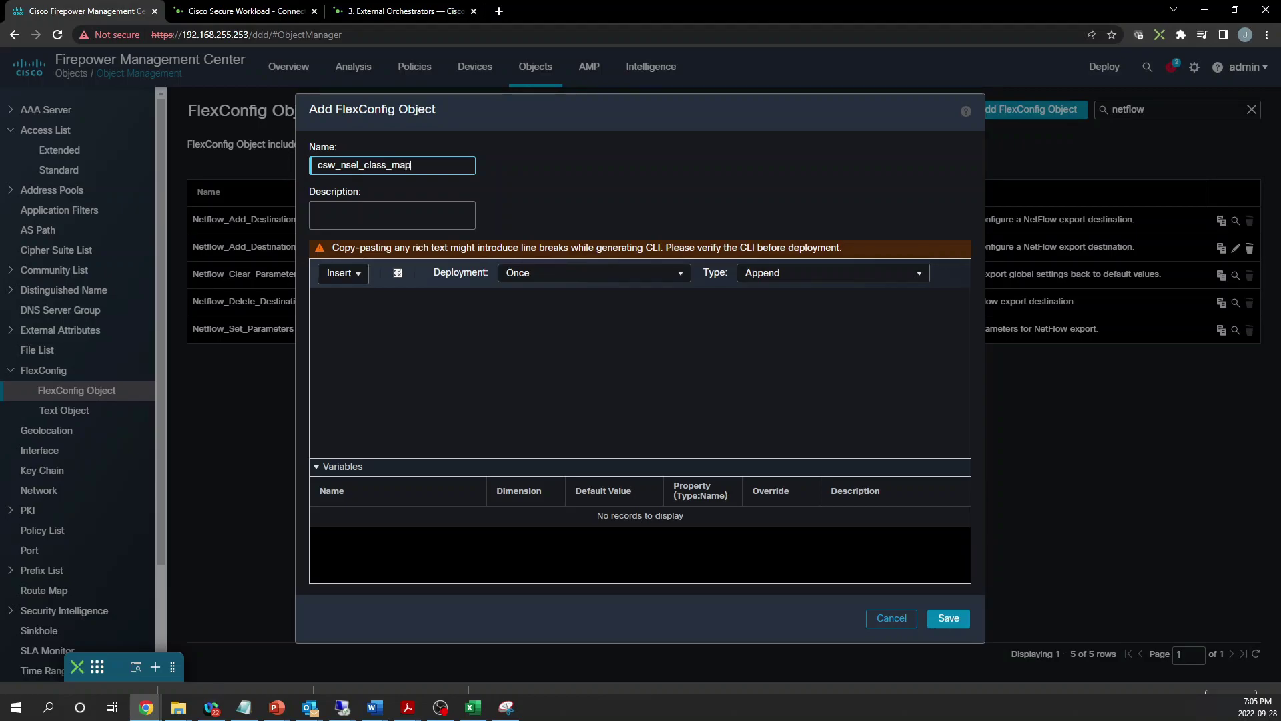
{"action": "left_click", "coordinate": [601, 360]}
{"action": "type", "text": "class-map"}
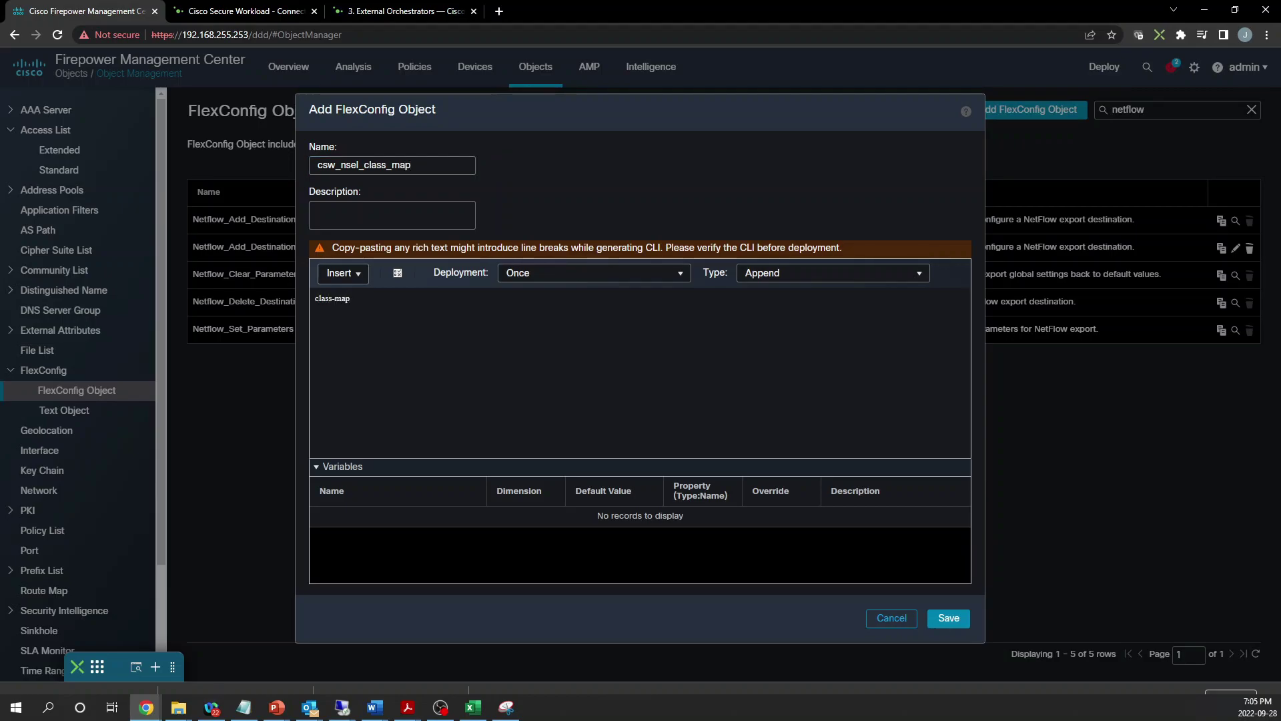
{"action": "type", "text": " csw_"}
{"action": "type", "text": "flow  "}
{"action": "type", "text": "match"}
{"action": "type", "text": " access-l"}
{"action": "type", "text": "ist"}
Insert an extended ACL object variable csw_flow that references the csw_flow access list
{"action": "left_click", "coordinate": [363, 277]}
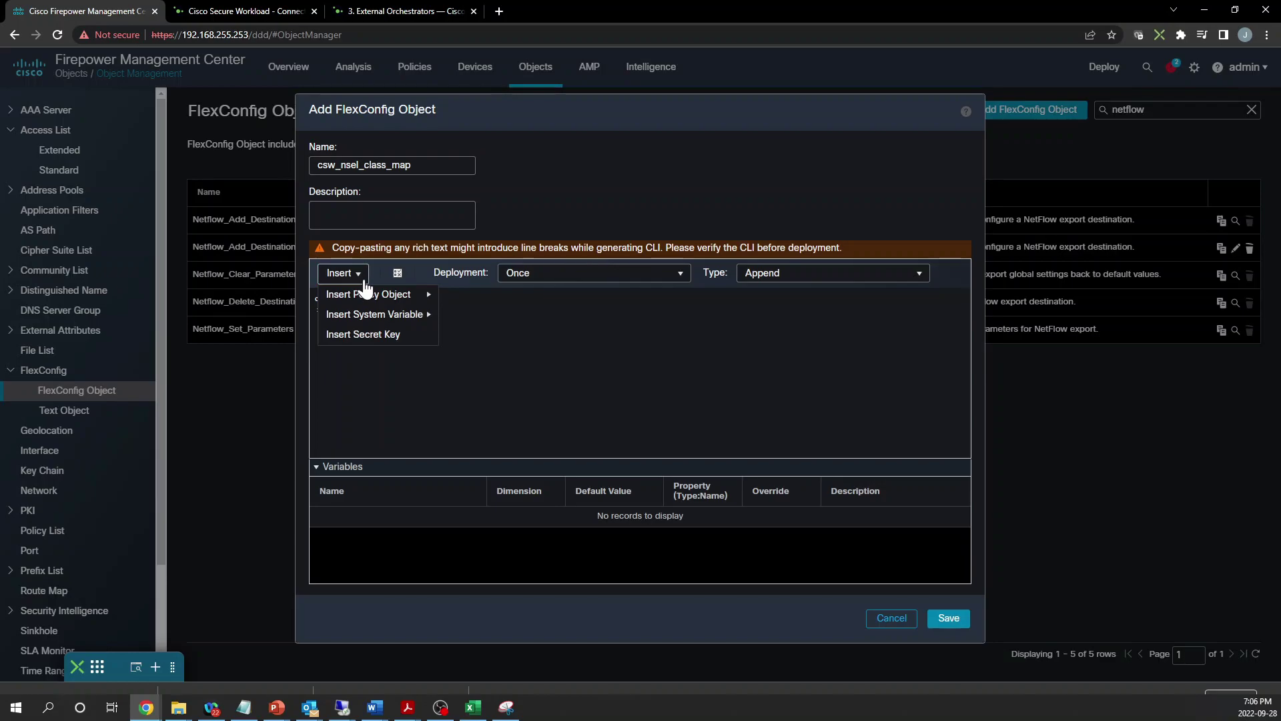
{"action": "mouse_move", "coordinate": [423, 295]}
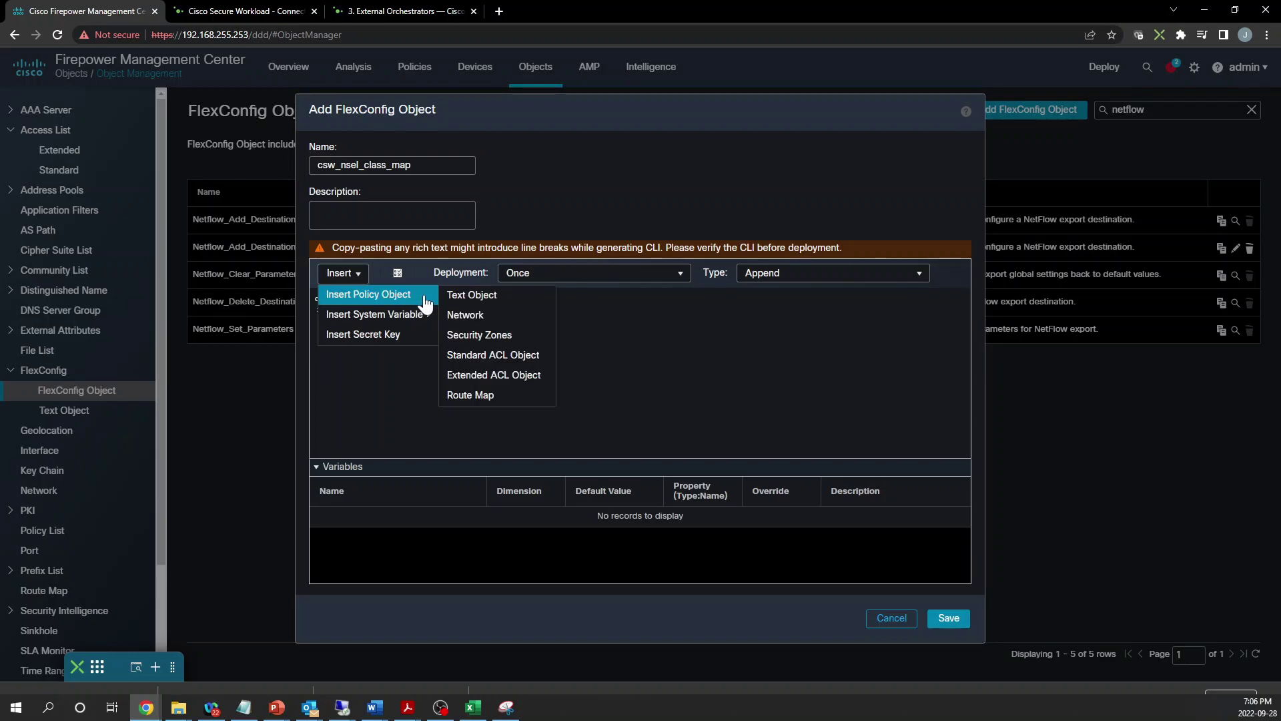
{"action": "left_click", "coordinate": [491, 377]}
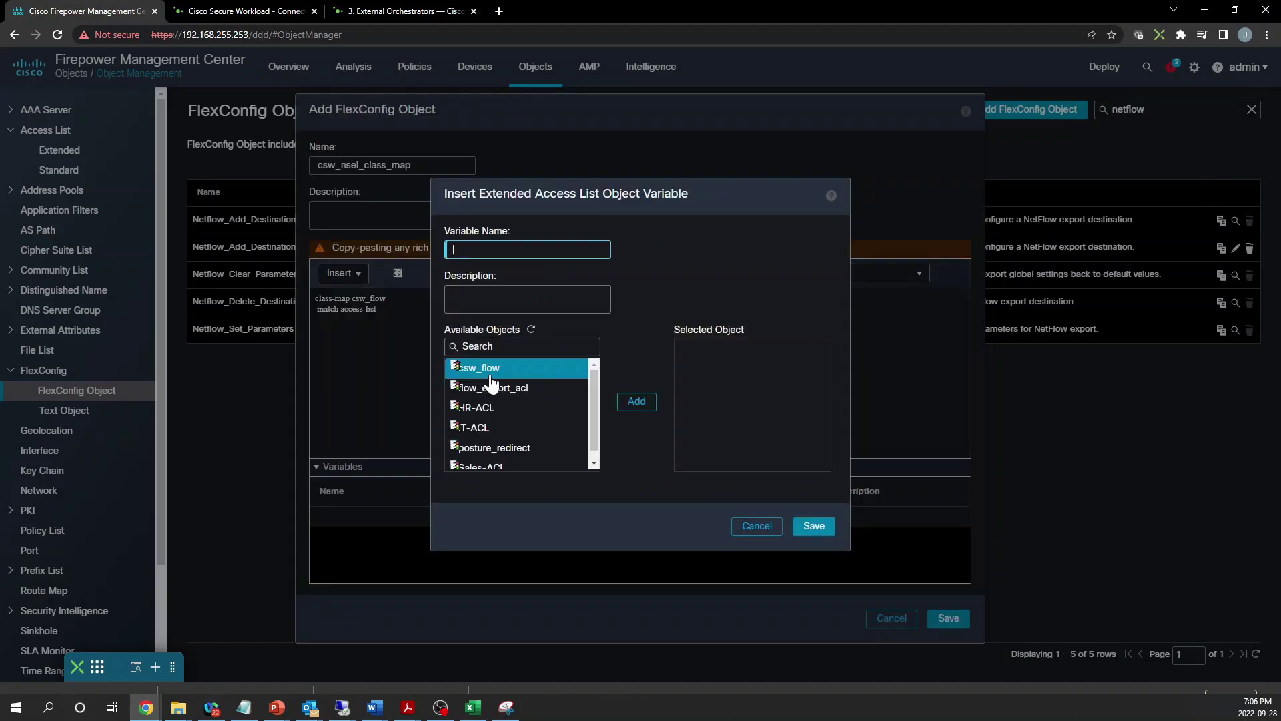
{"action": "left_click", "coordinate": [487, 377]}
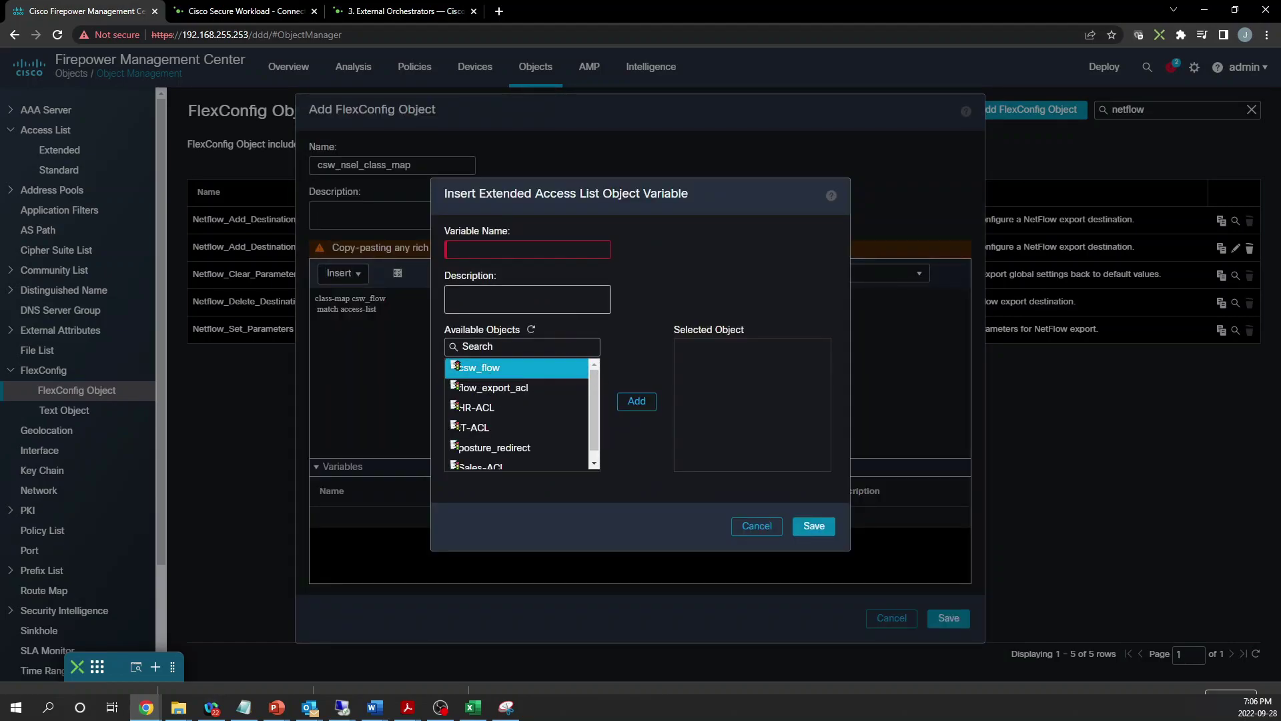
{"action": "type", "text": "csw_flow"}
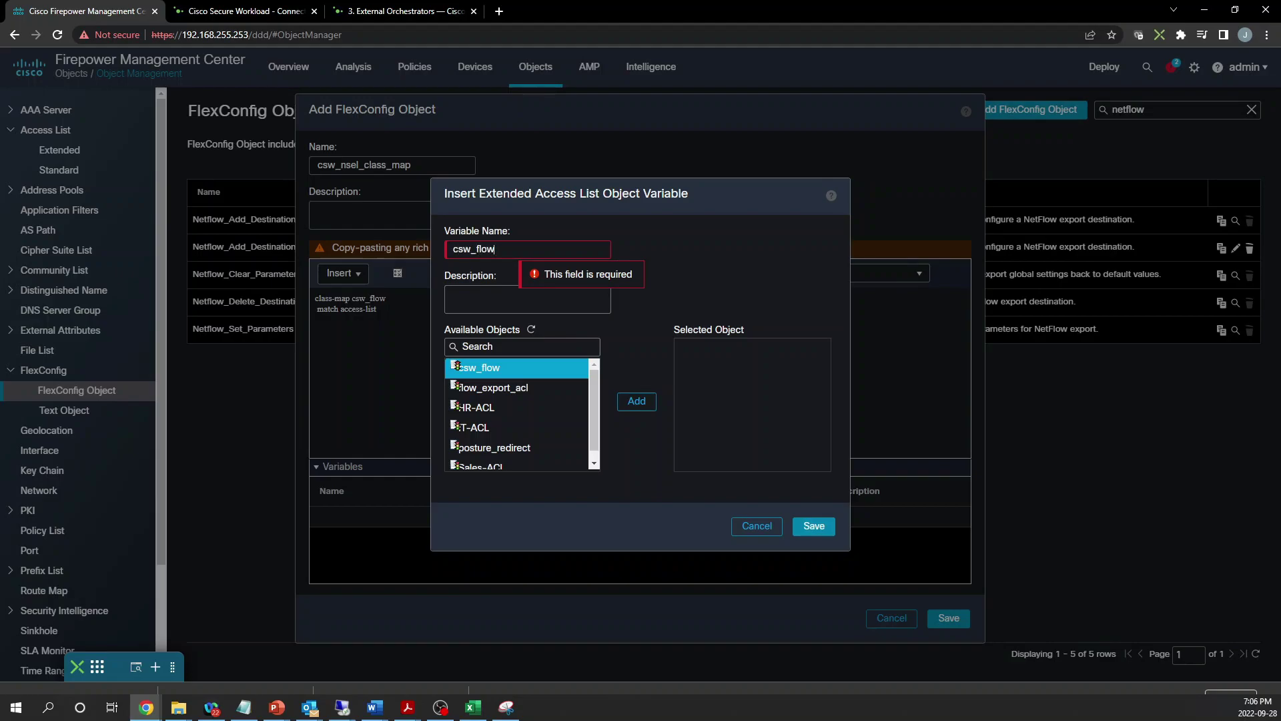
{"action": "left_click", "coordinate": [506, 368]}
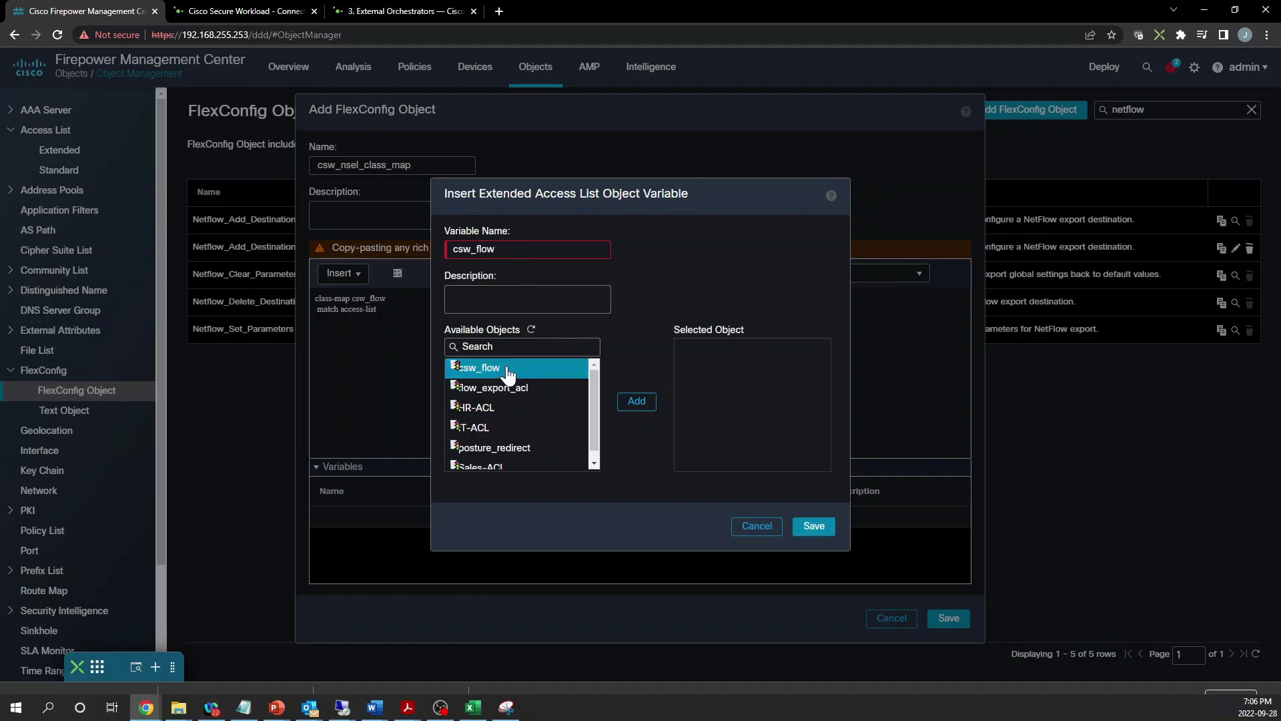
{"action": "left_click", "coordinate": [636, 403]}
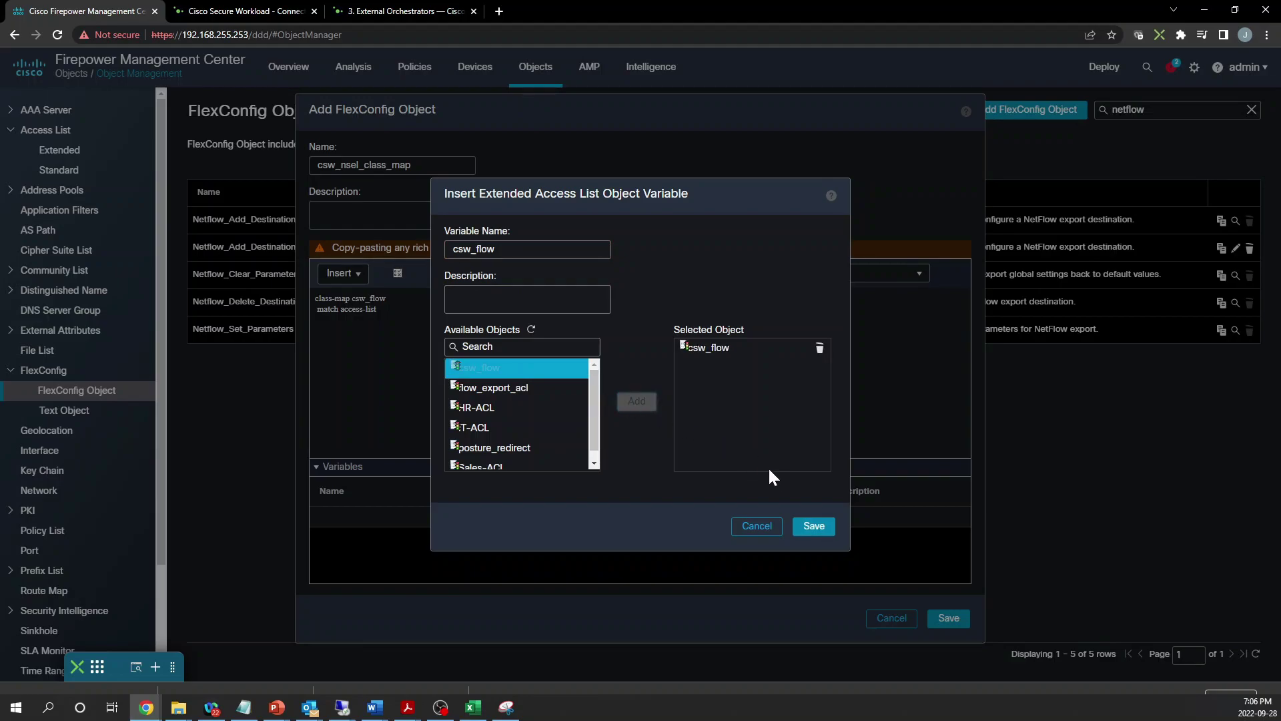
Save the csw_flow variable and add the script lines 'policy-map global_policy' and 'class csw_flow'
{"action": "left_click", "coordinate": [813, 528]}
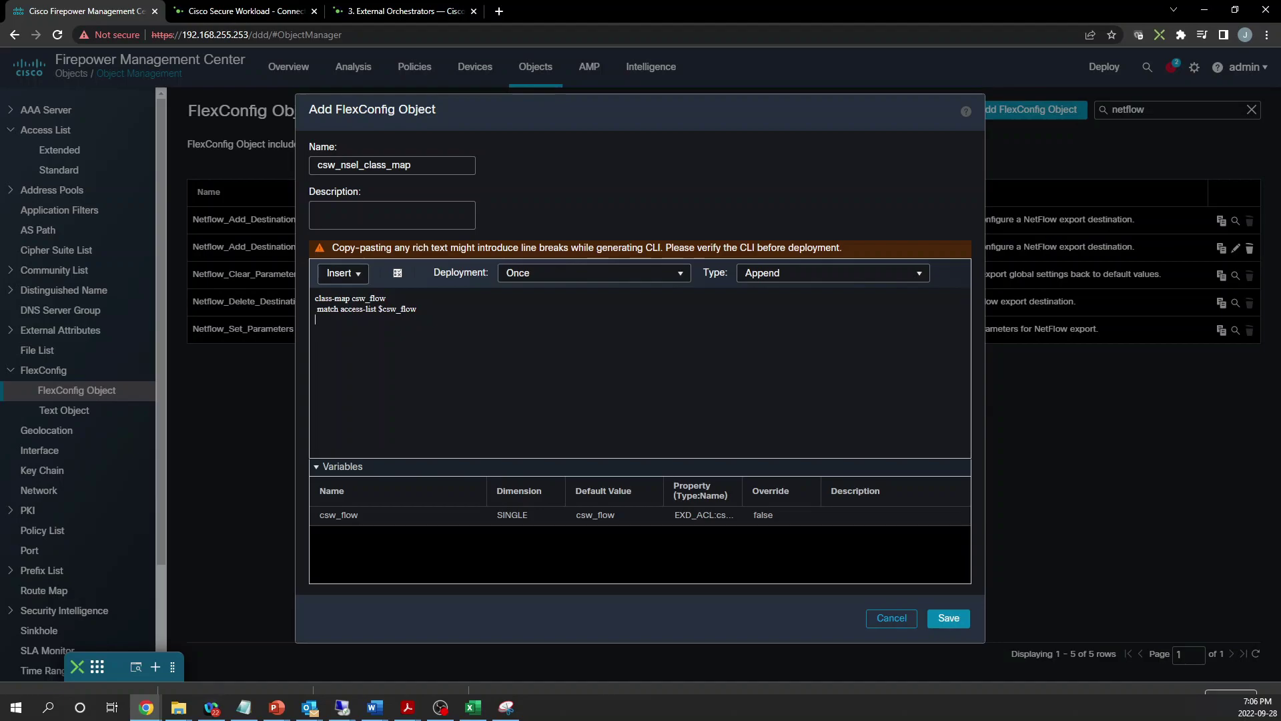
{"action": "type", "text": "policy-map global_policy"}
{"action": "key", "text": "Return"}
{"action": "type", "text": "ca"}
{"action": "type", "text": "lass"}
{"action": "key", "text": "alt+Tab"}
{"action": "type", "text": "csw_flow"}
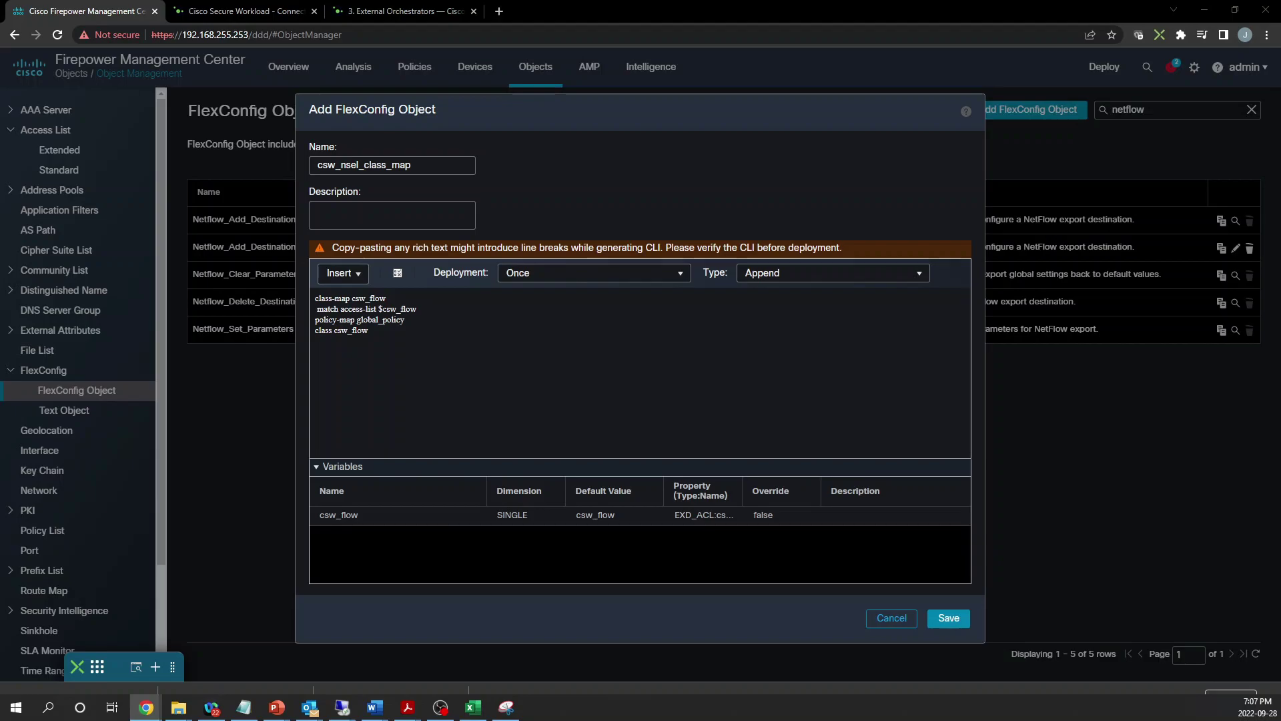
{"action": "left_click", "coordinate": [357, 275]}
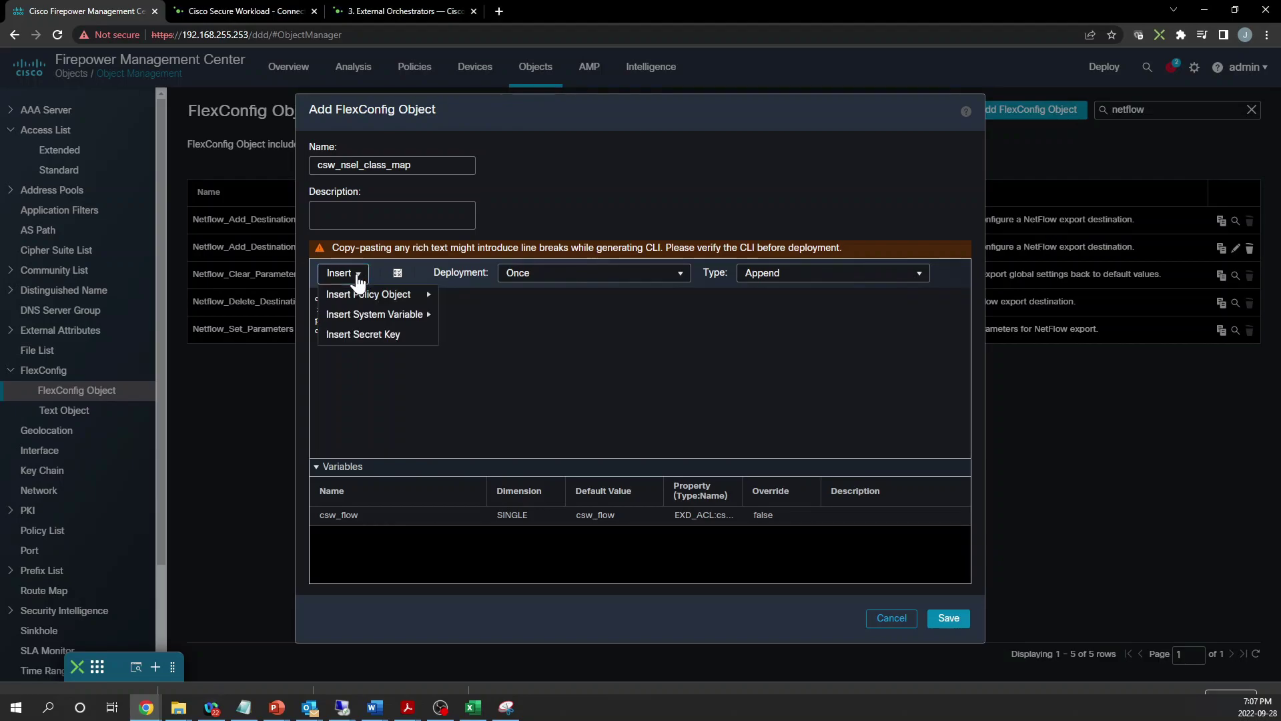
Insert the csw_event_type text-object variable on a new line, fixing its name from csw_event_types
{"action": "mouse_move", "coordinate": [427, 295]}
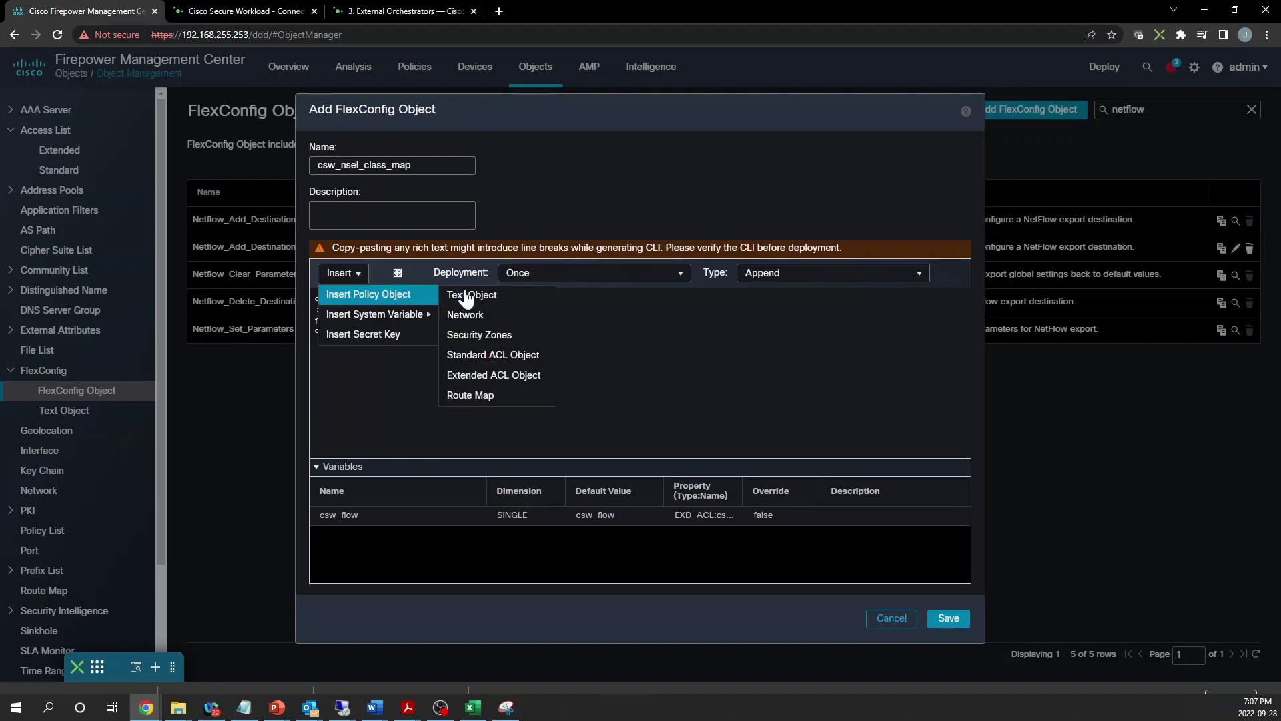
{"action": "left_click", "coordinate": [504, 298]}
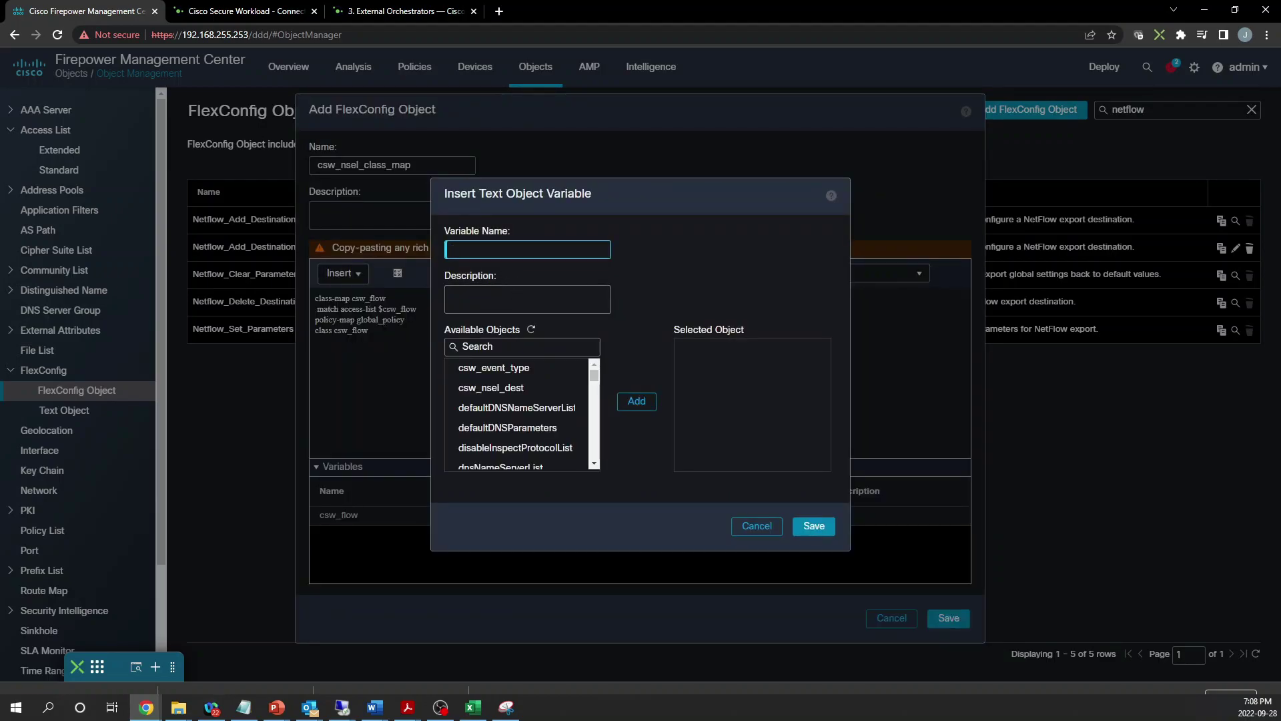
{"action": "type", "text": "csw_event_types"}
{"action": "left_click", "coordinate": [534, 367]}
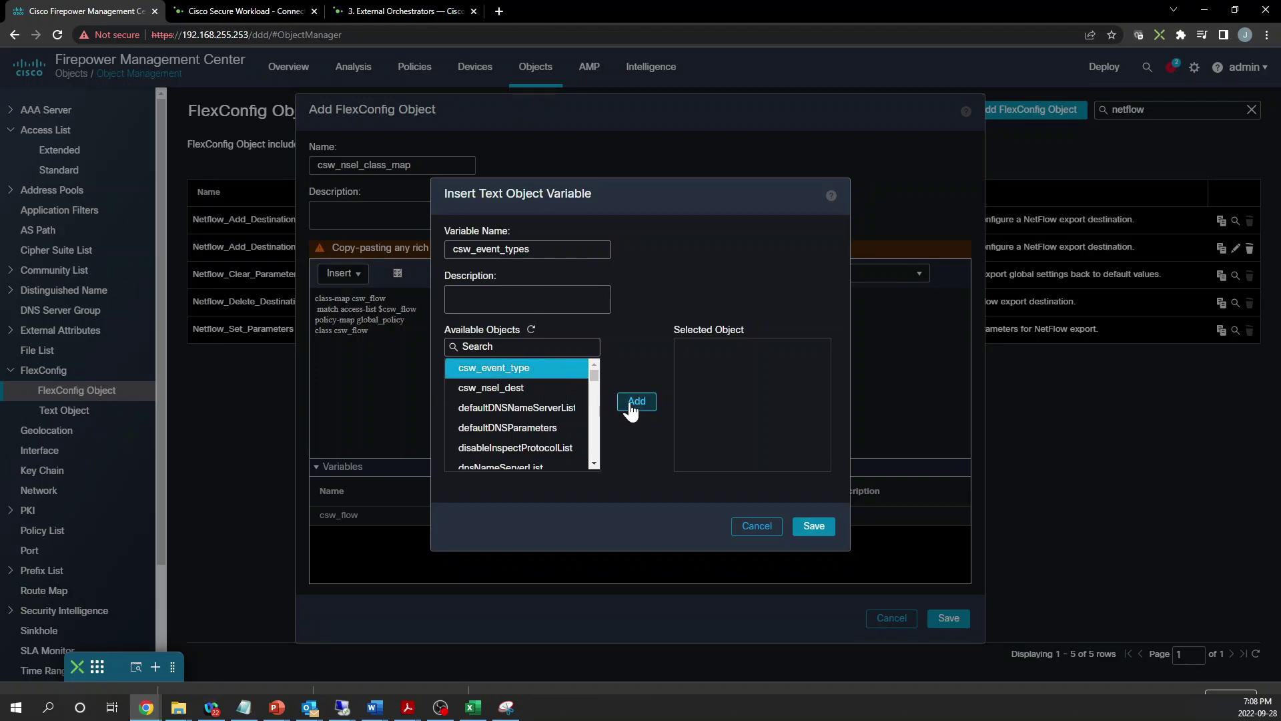
{"action": "left_click", "coordinate": [630, 403]}
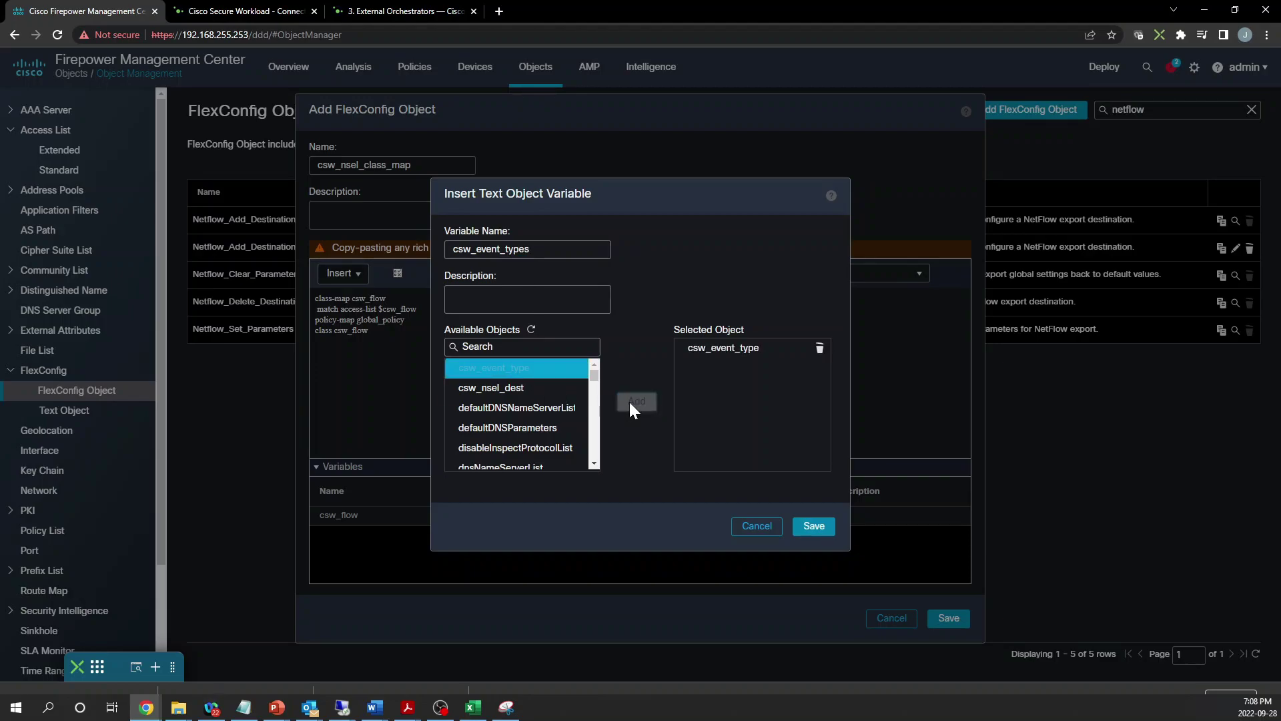
{"action": "left_click", "coordinate": [533, 250]}
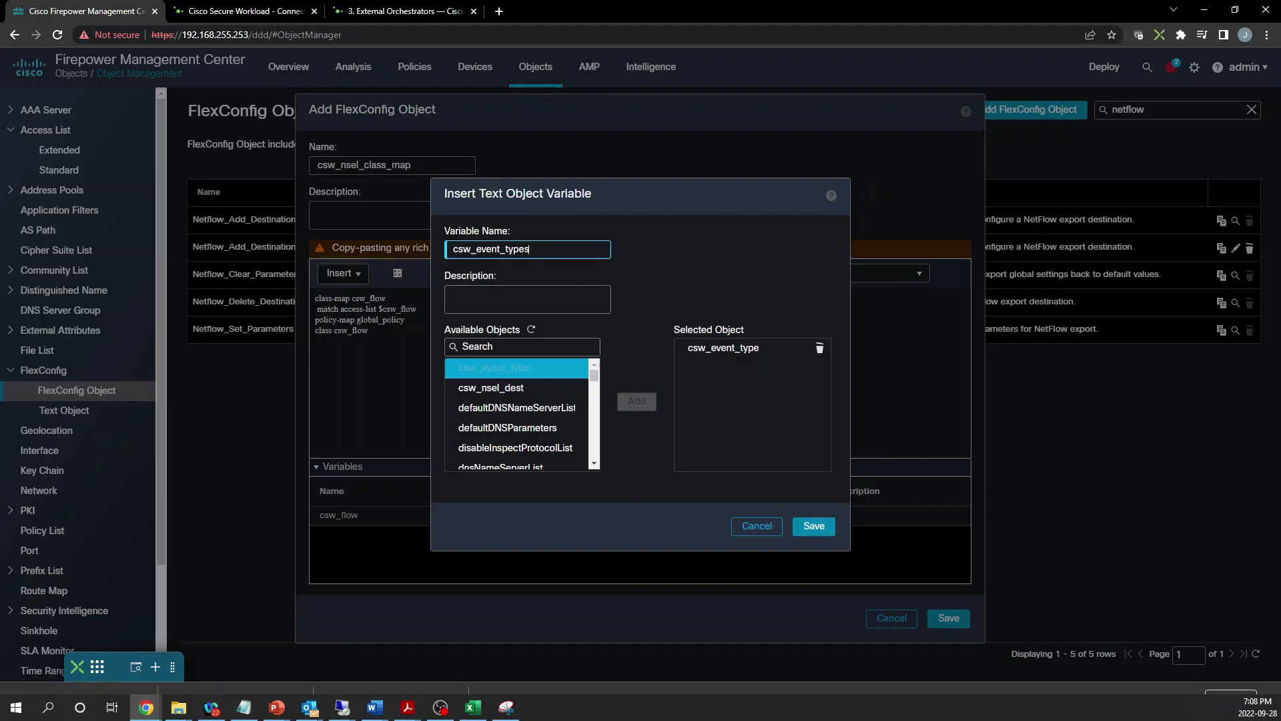
{"action": "left_click", "coordinate": [643, 468]}
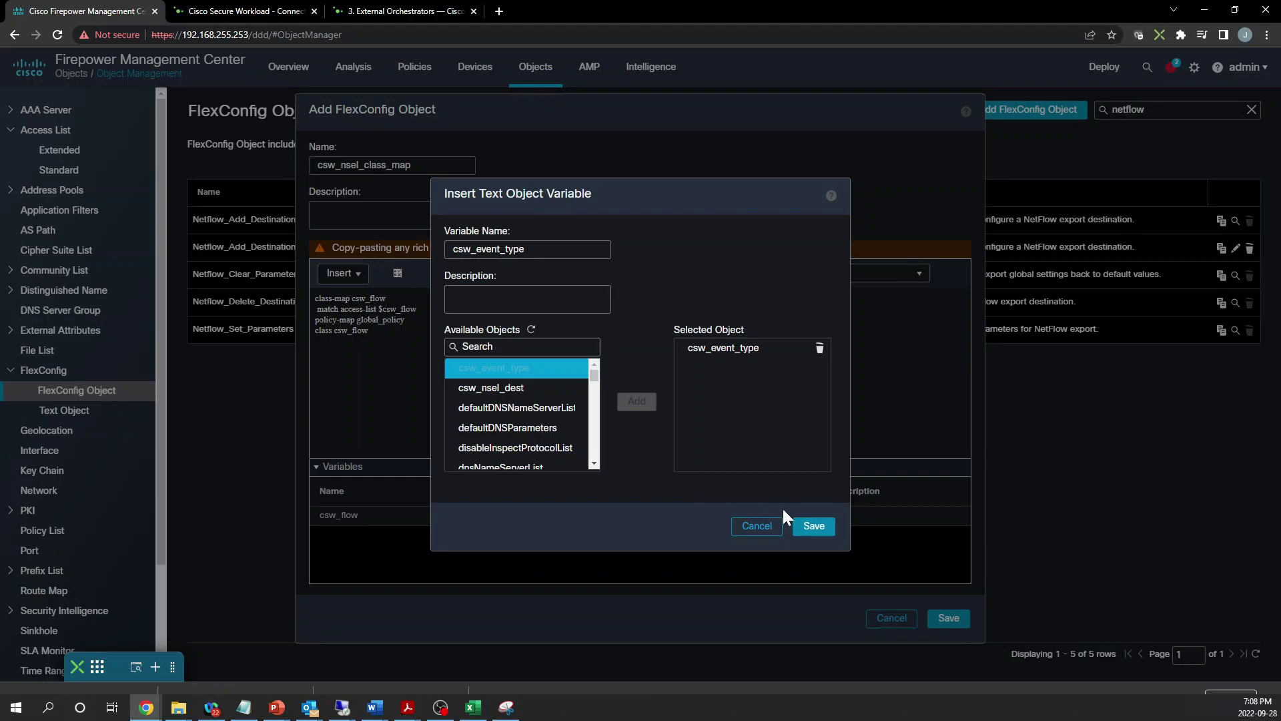
{"action": "left_click", "coordinate": [814, 527]}
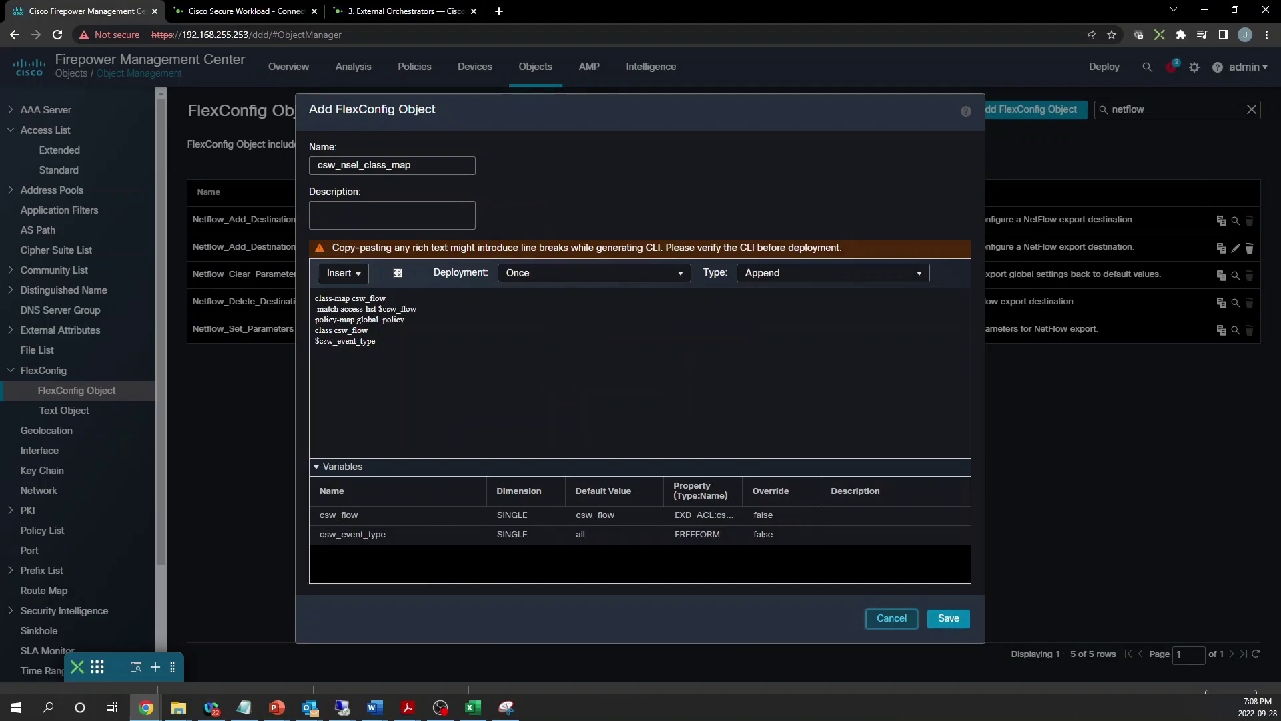
{"action": "left_click", "coordinate": [316, 341]}
Make the last line read 'flow-export $csw_event_type.get(0) destination'
{"action": "type", "text": "flow"}
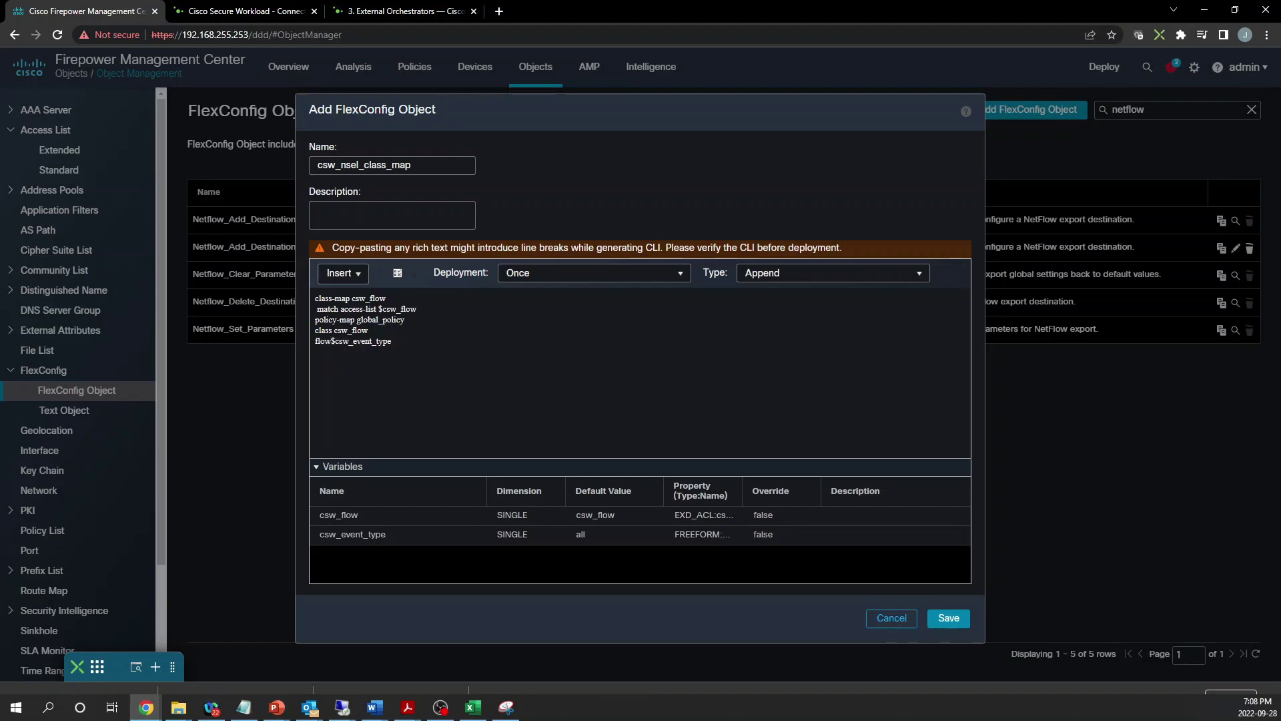
{"action": "type", "text": "-export"}
{"action": "key", "text": "End"}
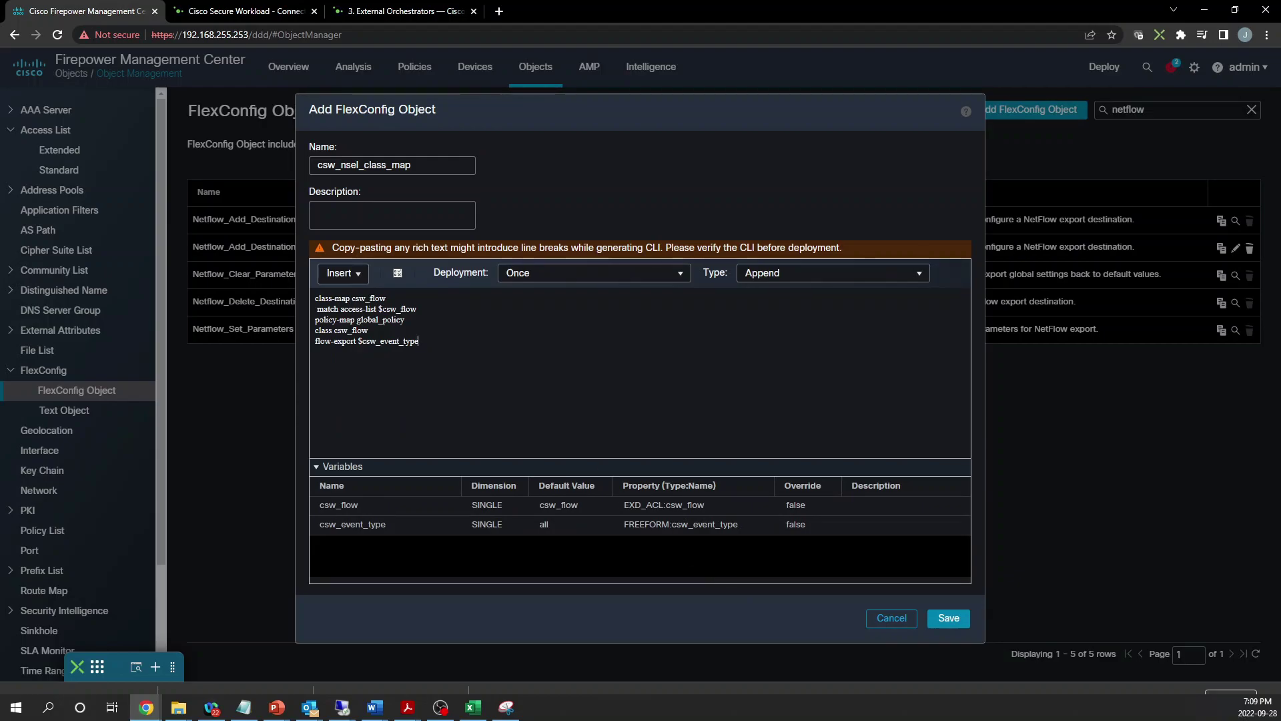
{"action": "type", "text": ".get(0) destination"}
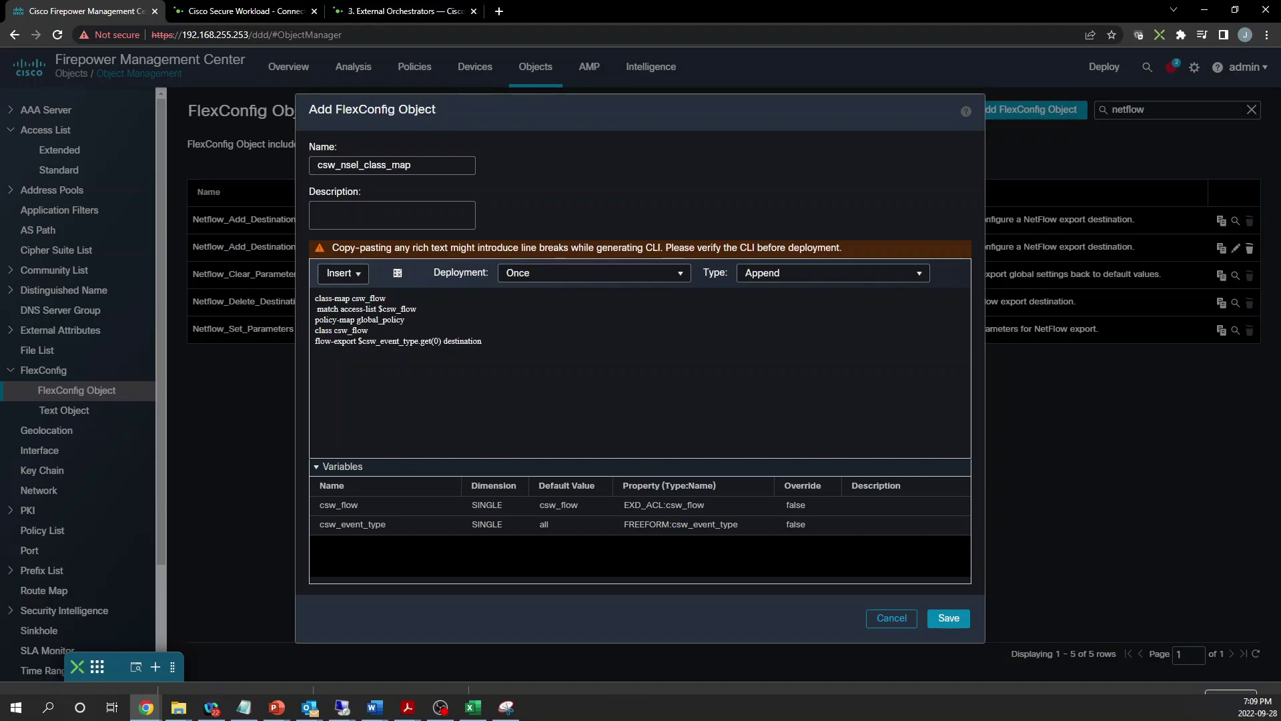
Insert the csw_nsel_dest text-object variable at the end of the destination line
{"action": "left_click", "coordinate": [341, 273]}
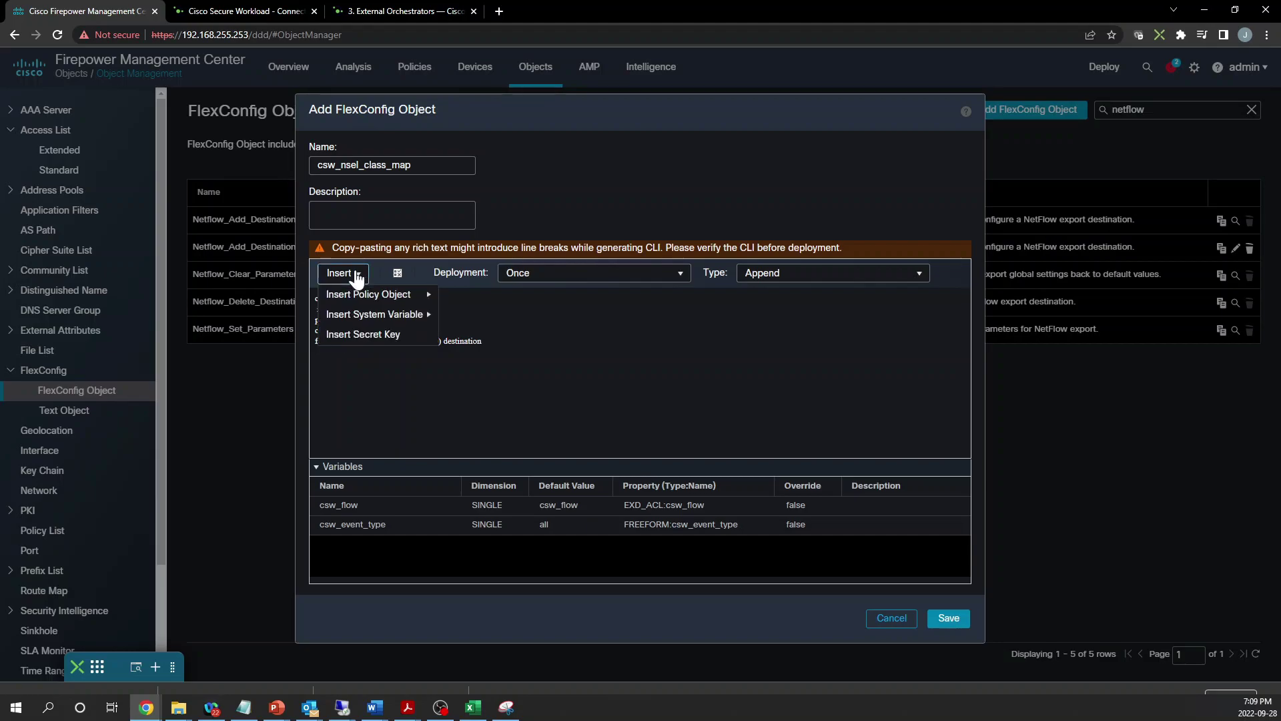
{"action": "mouse_move", "coordinate": [366, 295]}
{"action": "left_click", "coordinate": [475, 297]}
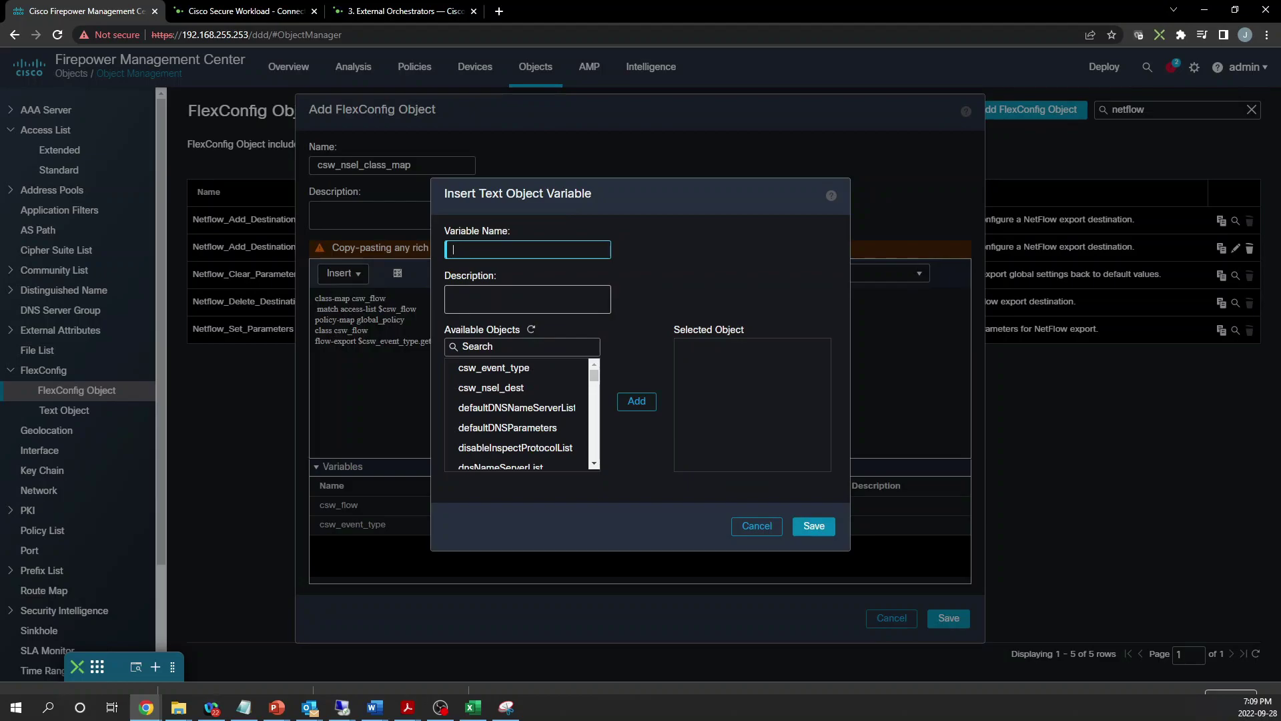
{"action": "type", "text": "csw_ns"}
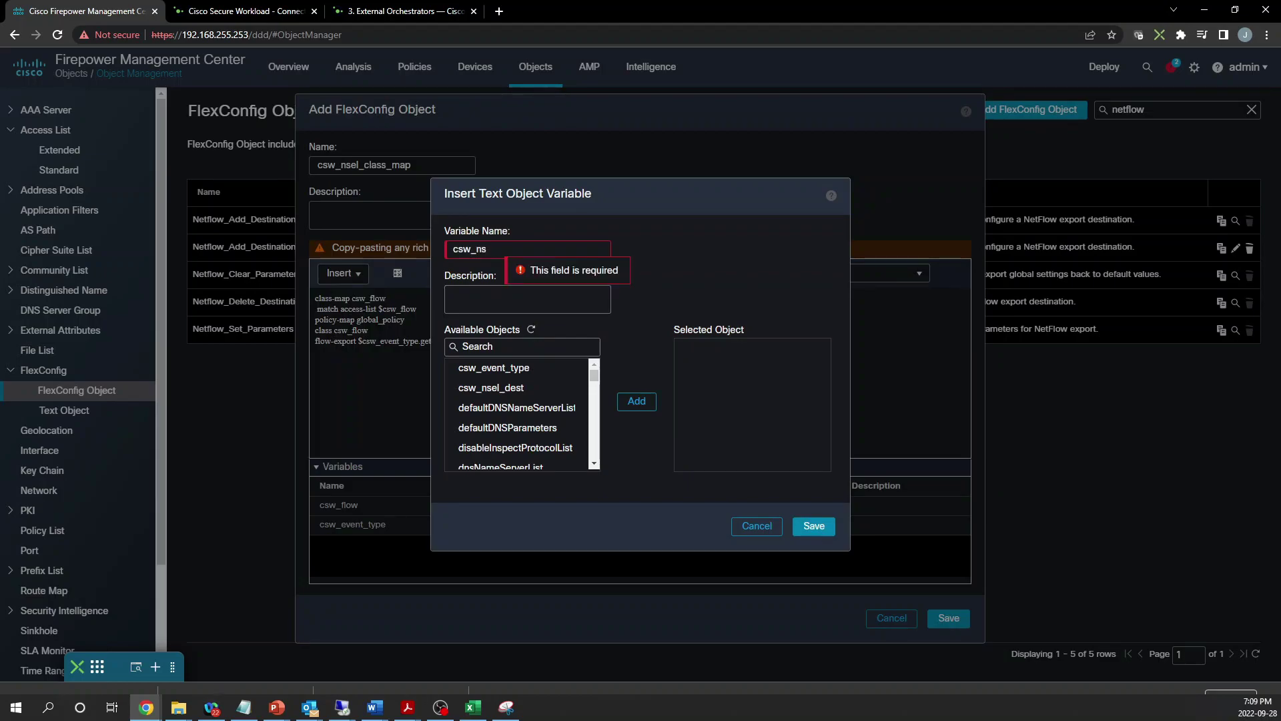
{"action": "type", "text": "el_dest"}
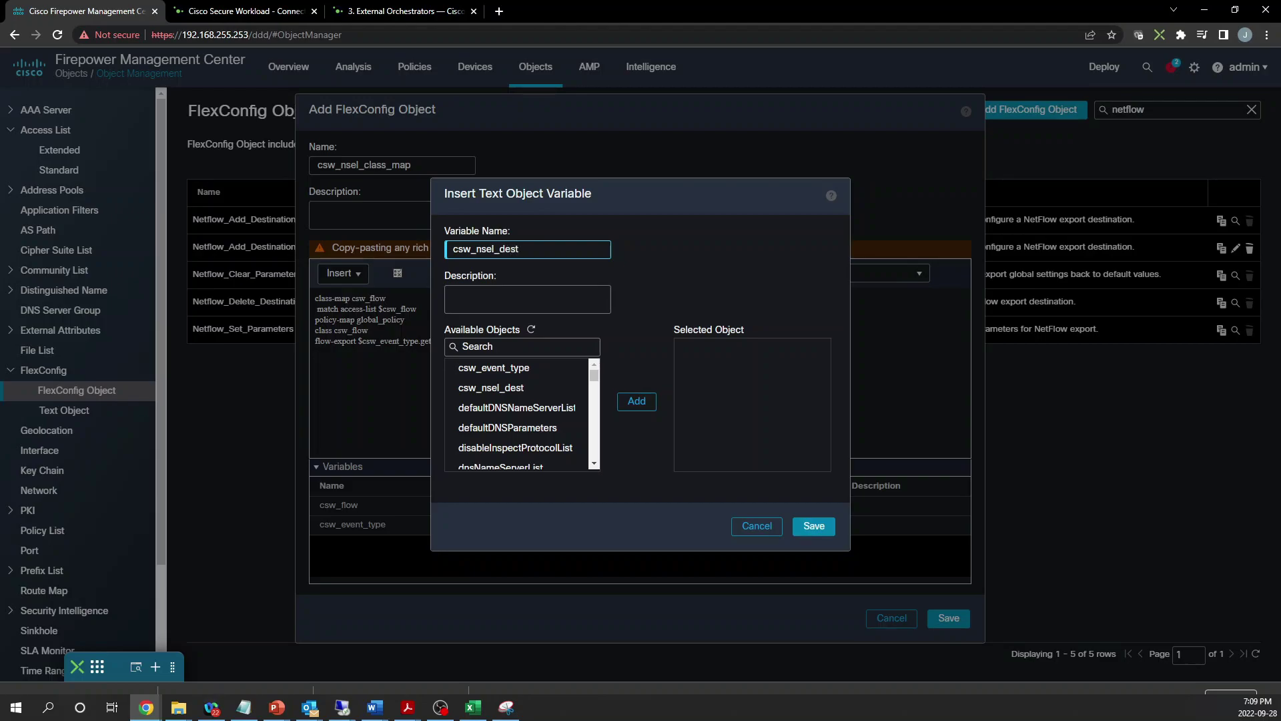
{"action": "left_click", "coordinate": [527, 388]}
{"action": "left_click", "coordinate": [636, 402]}
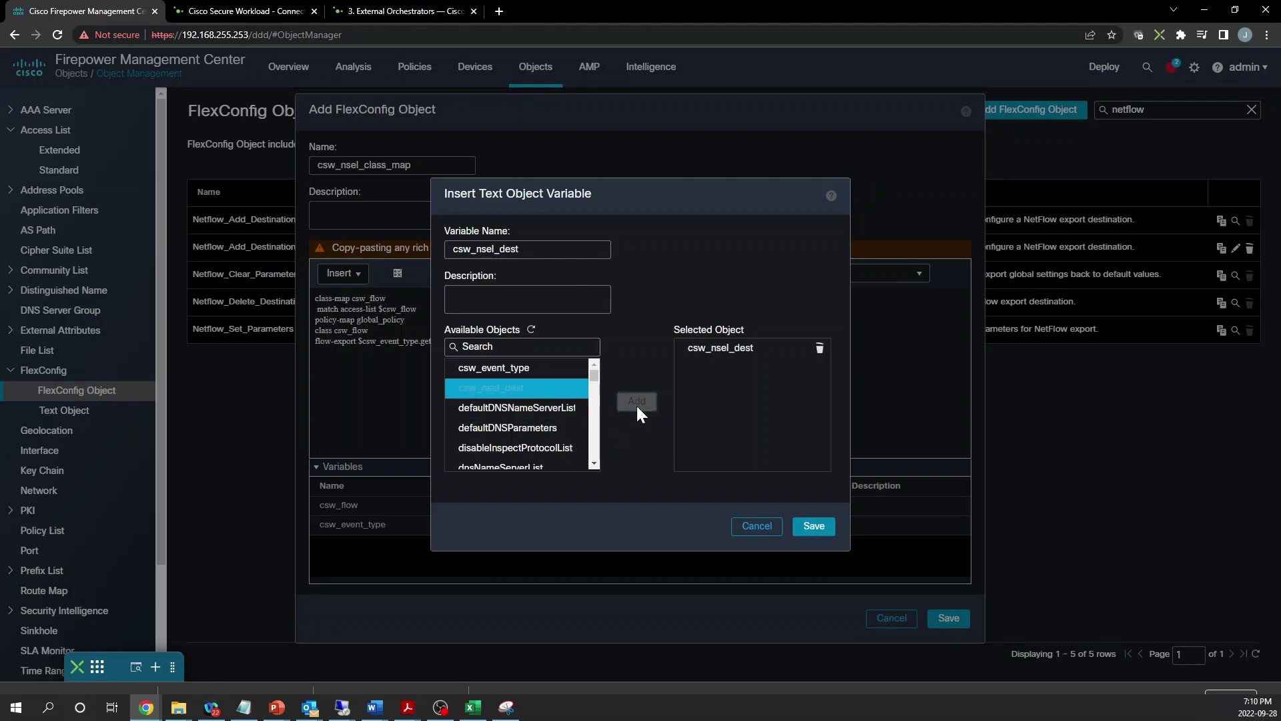
{"action": "left_click", "coordinate": [820, 528]}
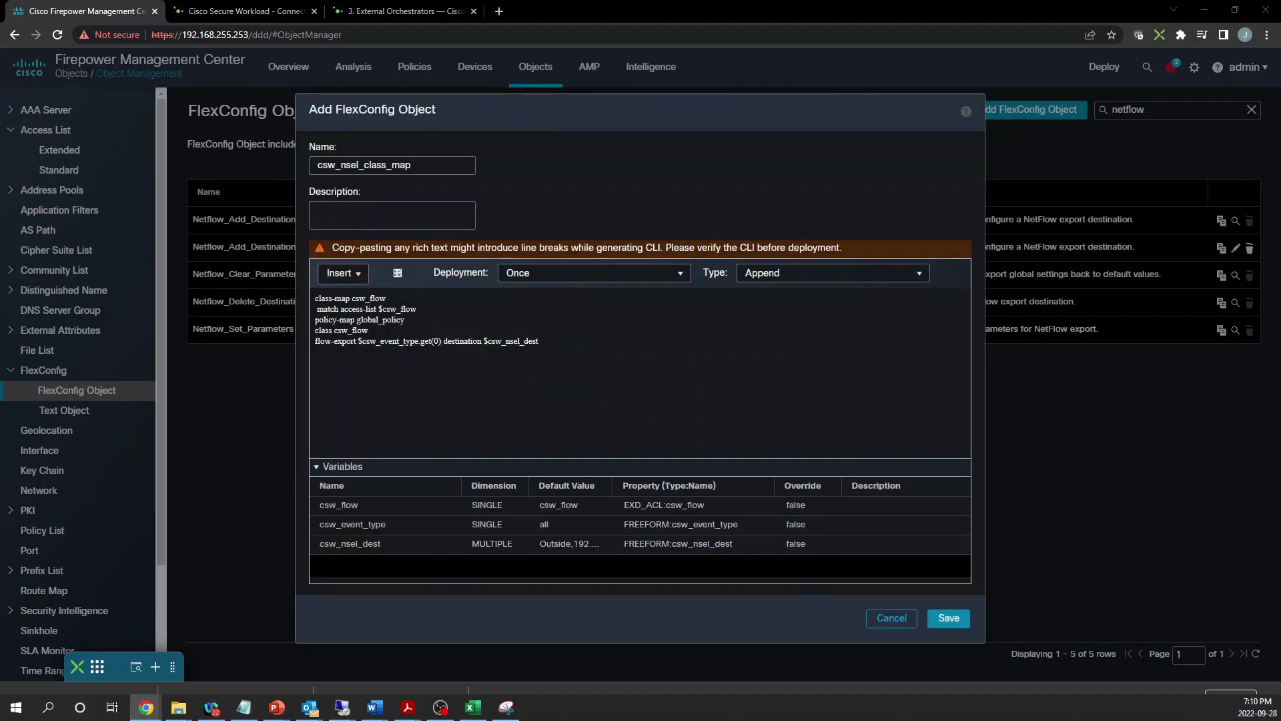
{"action": "left_click_drag", "start_coordinate": [613, 485], "coordinate": [722, 482]}
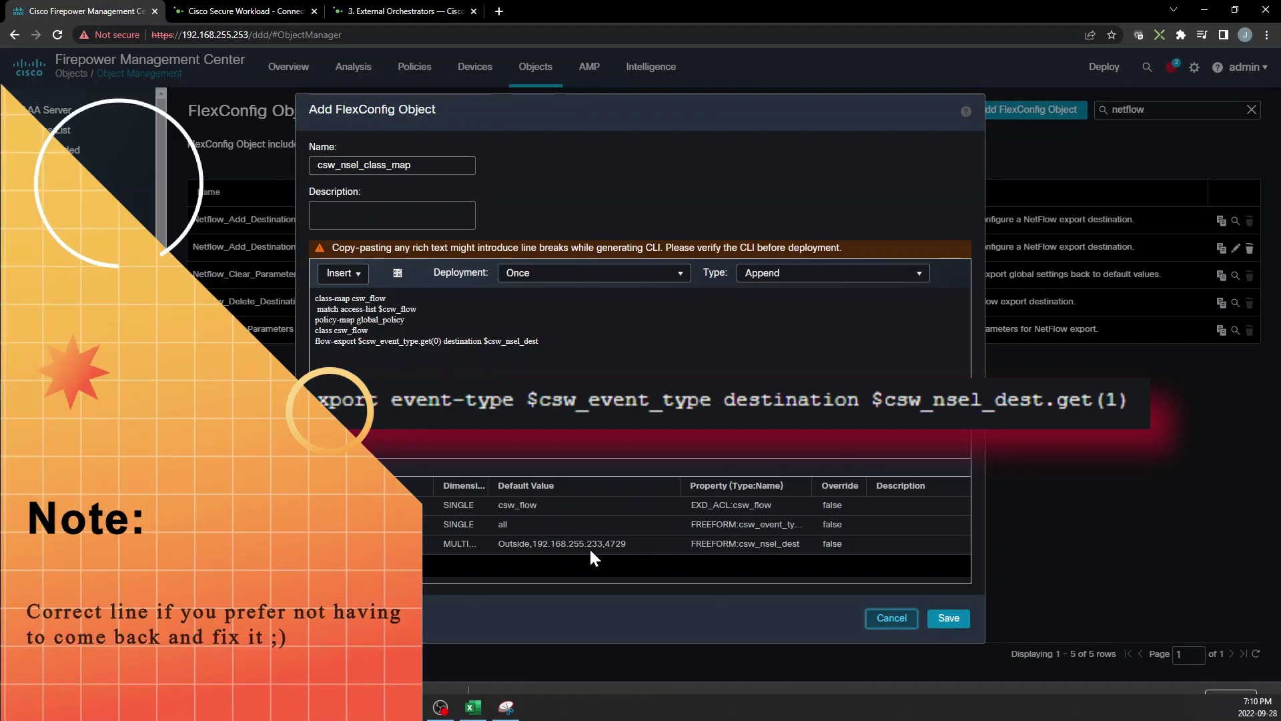
Append .get(1) to $csw_nsel_dest, set deployment to Everytime, and save csw_nsel_class_map
{"action": "left_click", "coordinate": [542, 341]}
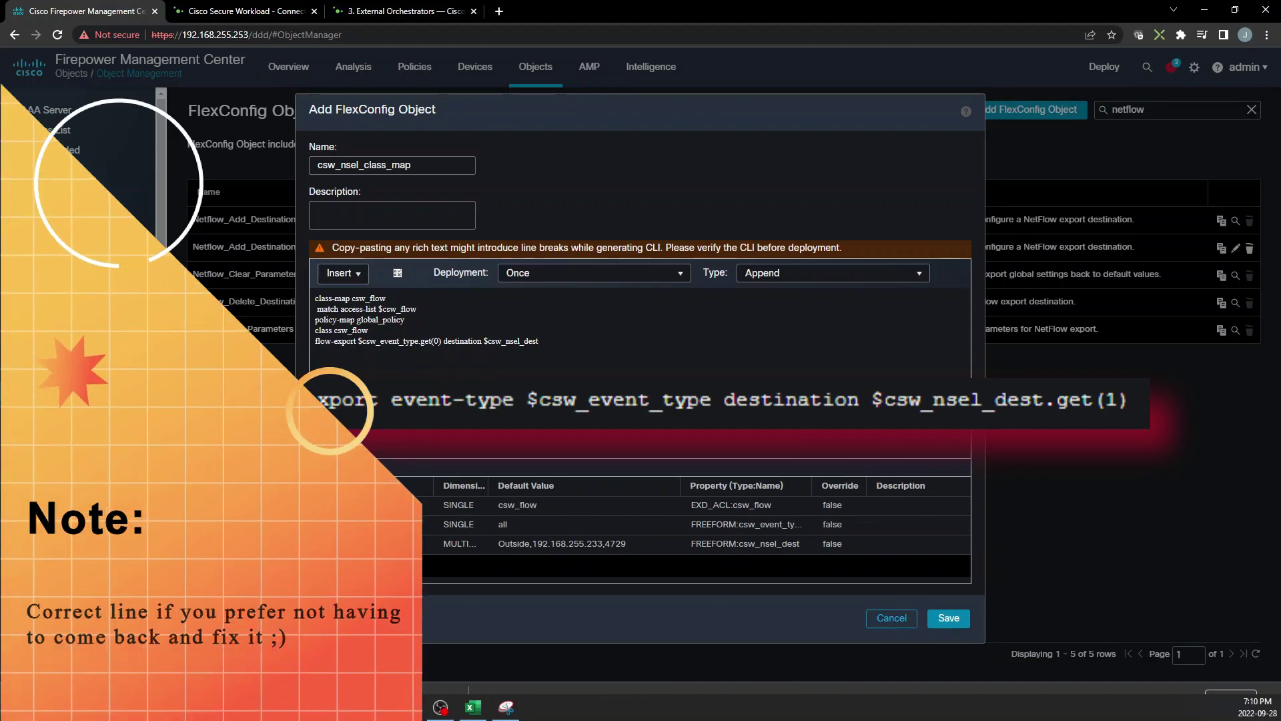
{"action": "type", "text": ".get"}
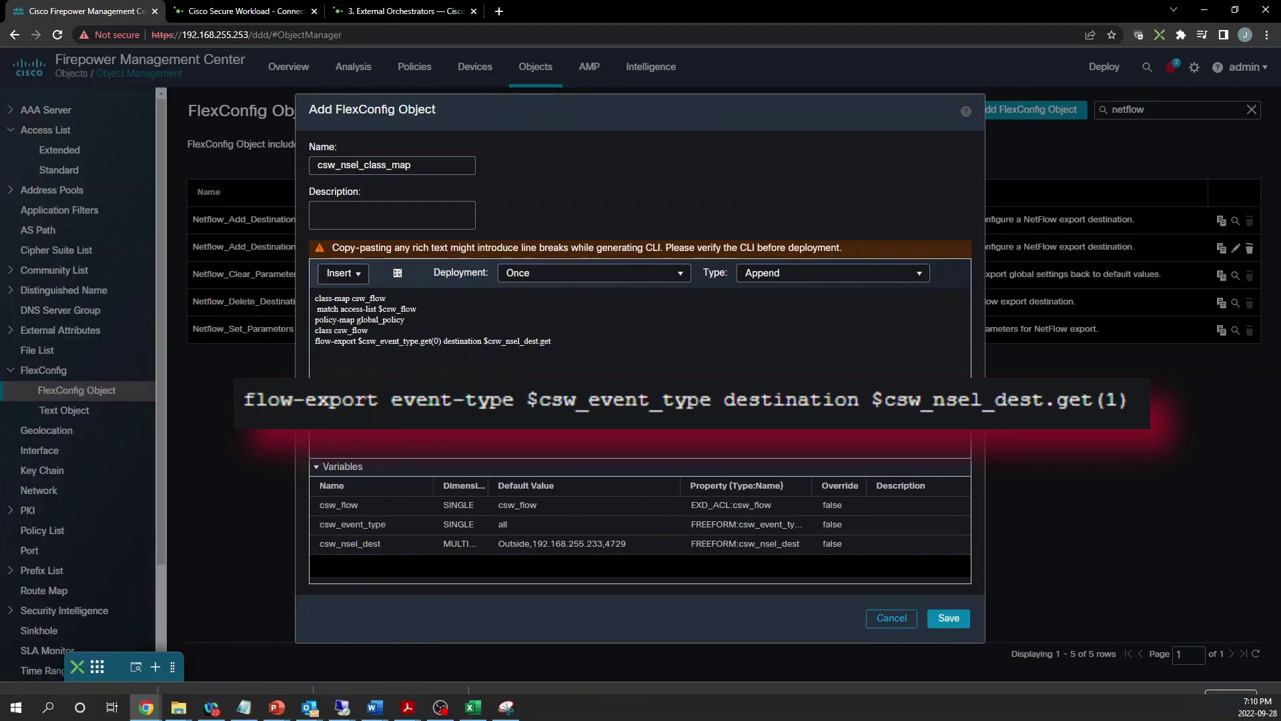
{"action": "type", "text": "(1)"}
{"action": "left_click", "coordinate": [677, 274]}
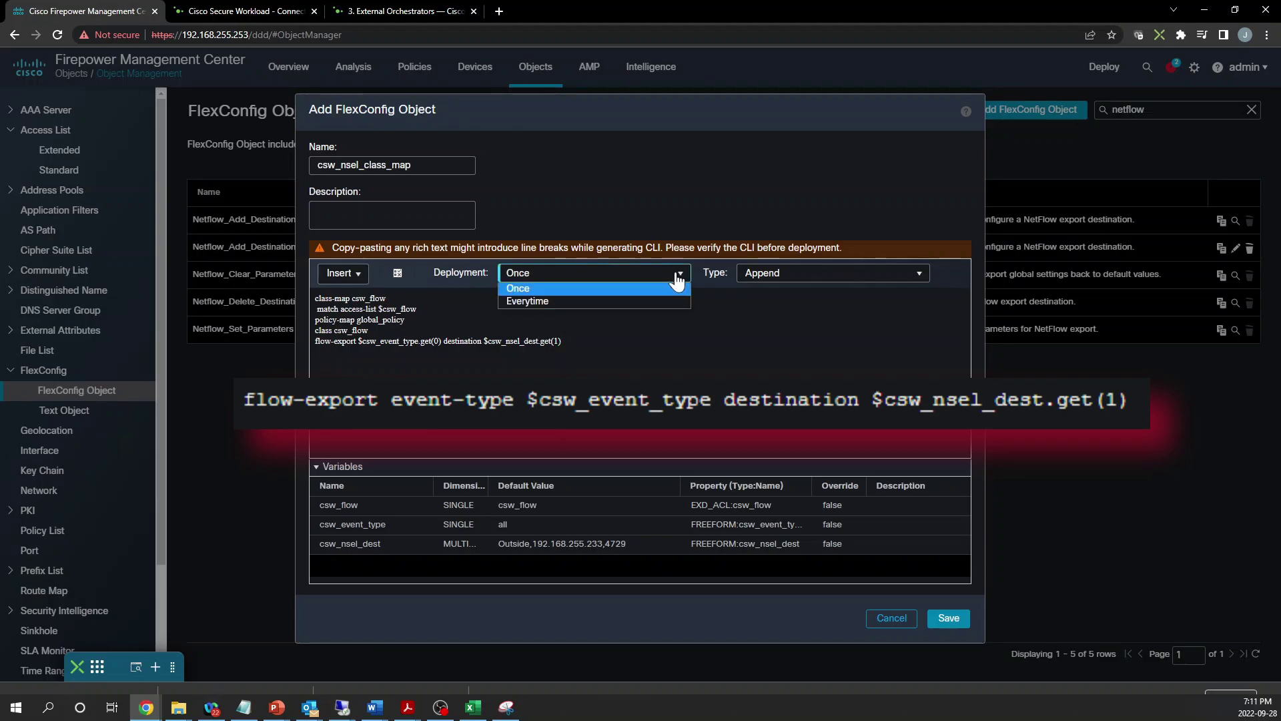
{"action": "left_click", "coordinate": [590, 300]}
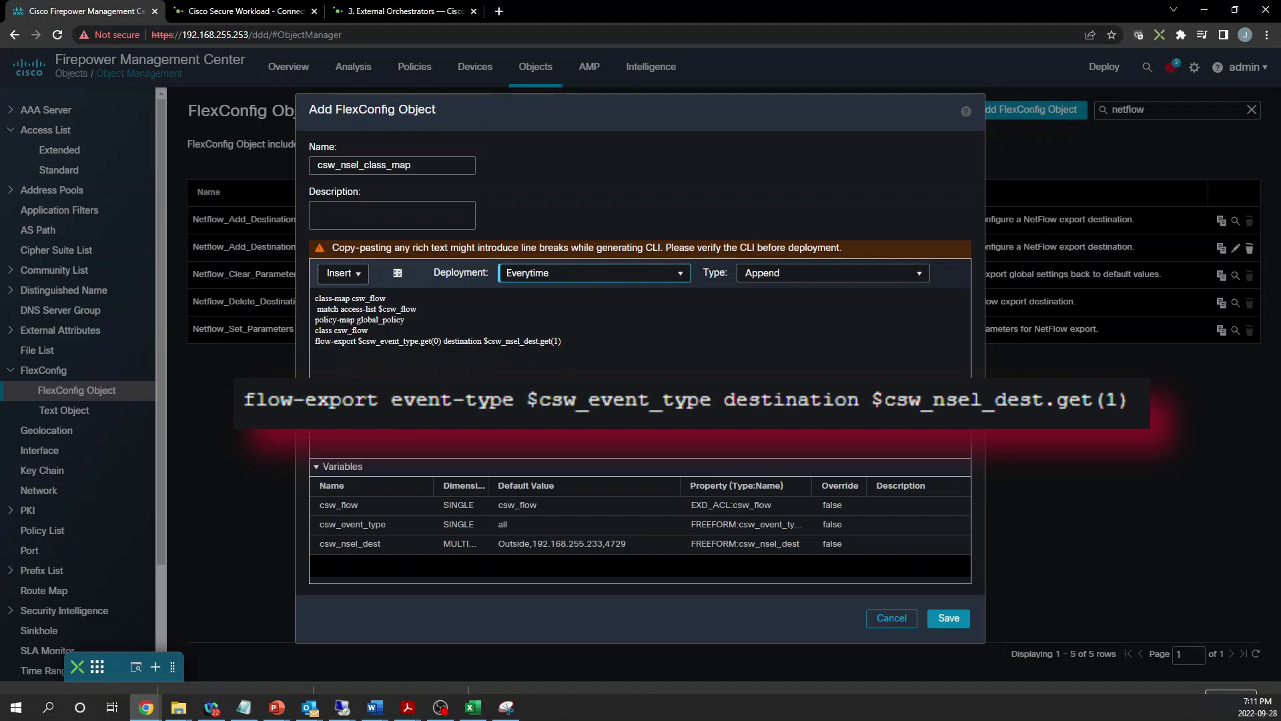
{"action": "left_click", "coordinate": [948, 617]}
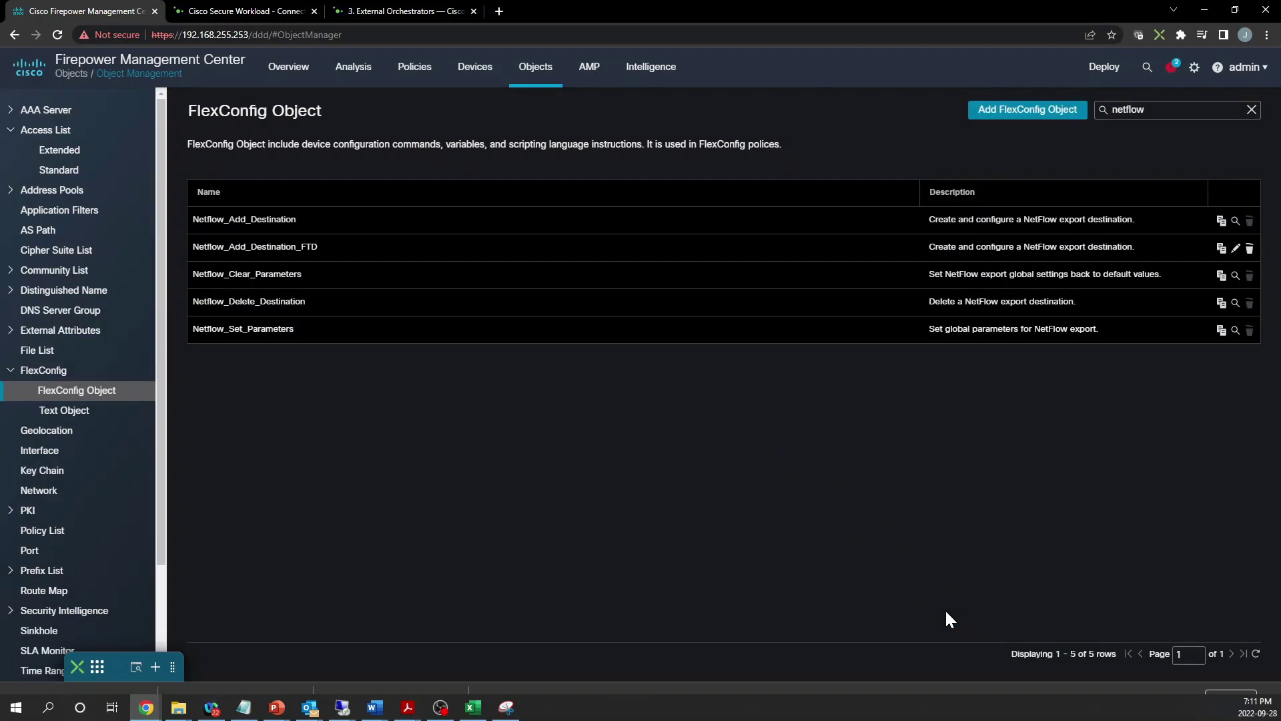
Add FlexConfig object csw_nsel_flow_dest with the script text 'flow-export destination'
{"action": "left_click", "coordinate": [1011, 118]}
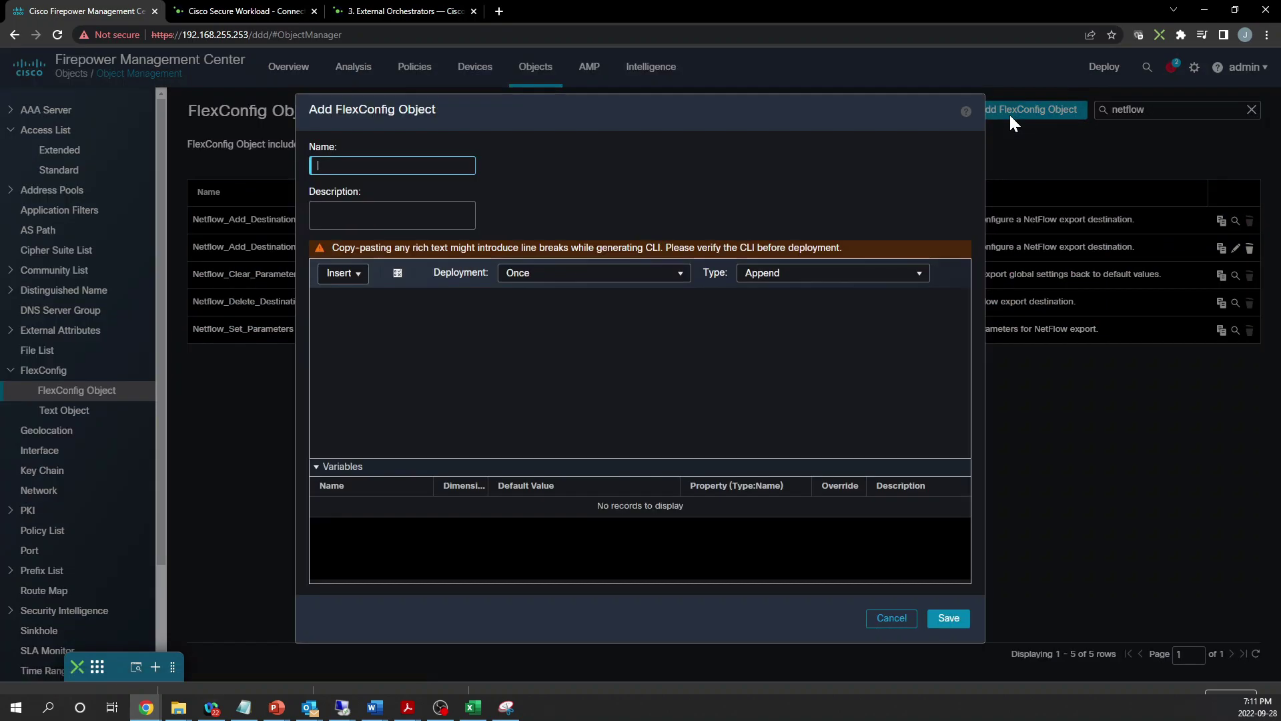
{"action": "type", "text": "csw_nsel_flow_dest"}
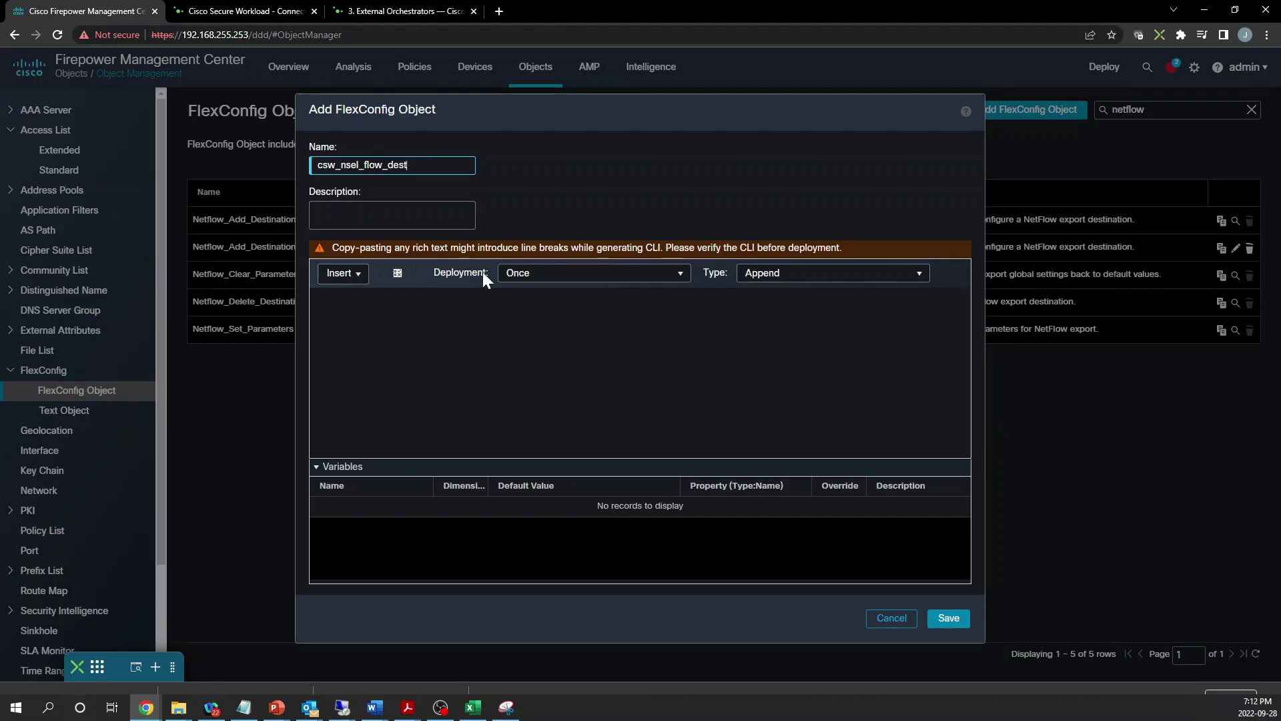
{"action": "left_click", "coordinate": [316, 298]}
{"action": "type", "text": "flow-export destination"}
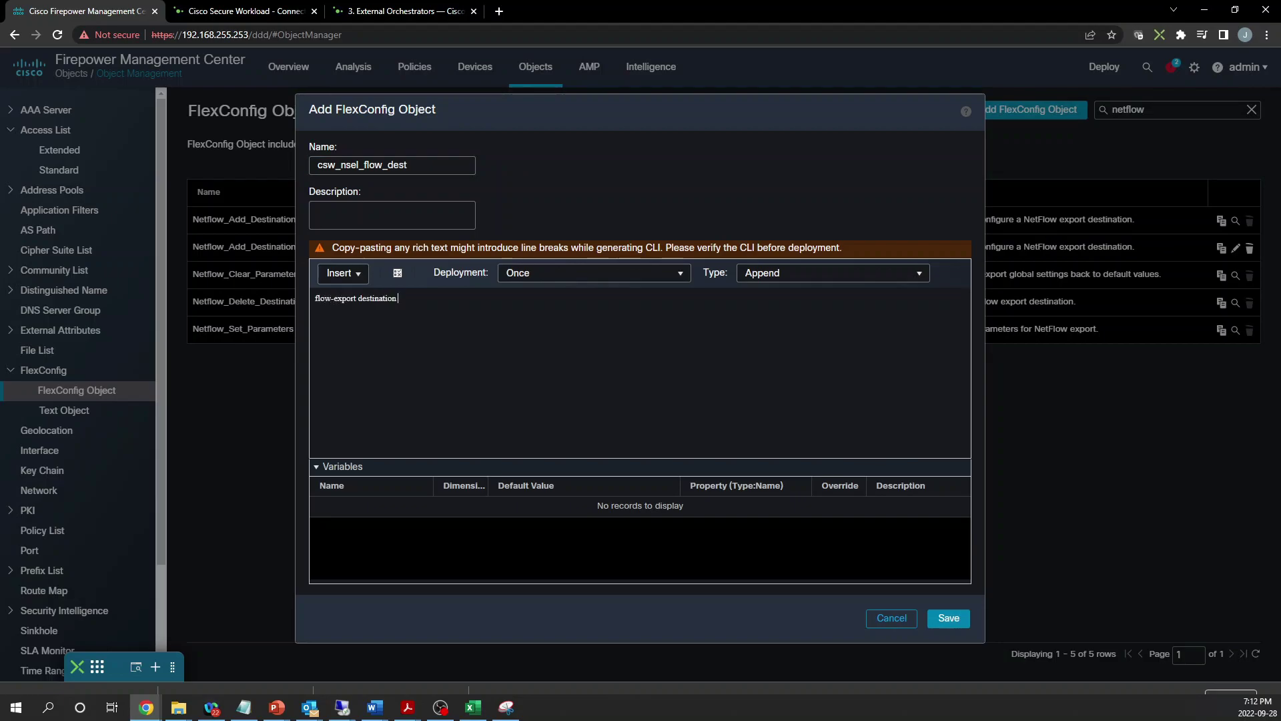
Insert the csw_nsel_dest text-object variable after 'flow-export destination'
{"action": "left_click", "coordinate": [343, 273]}
{"action": "mouse_move", "coordinate": [389, 304]}
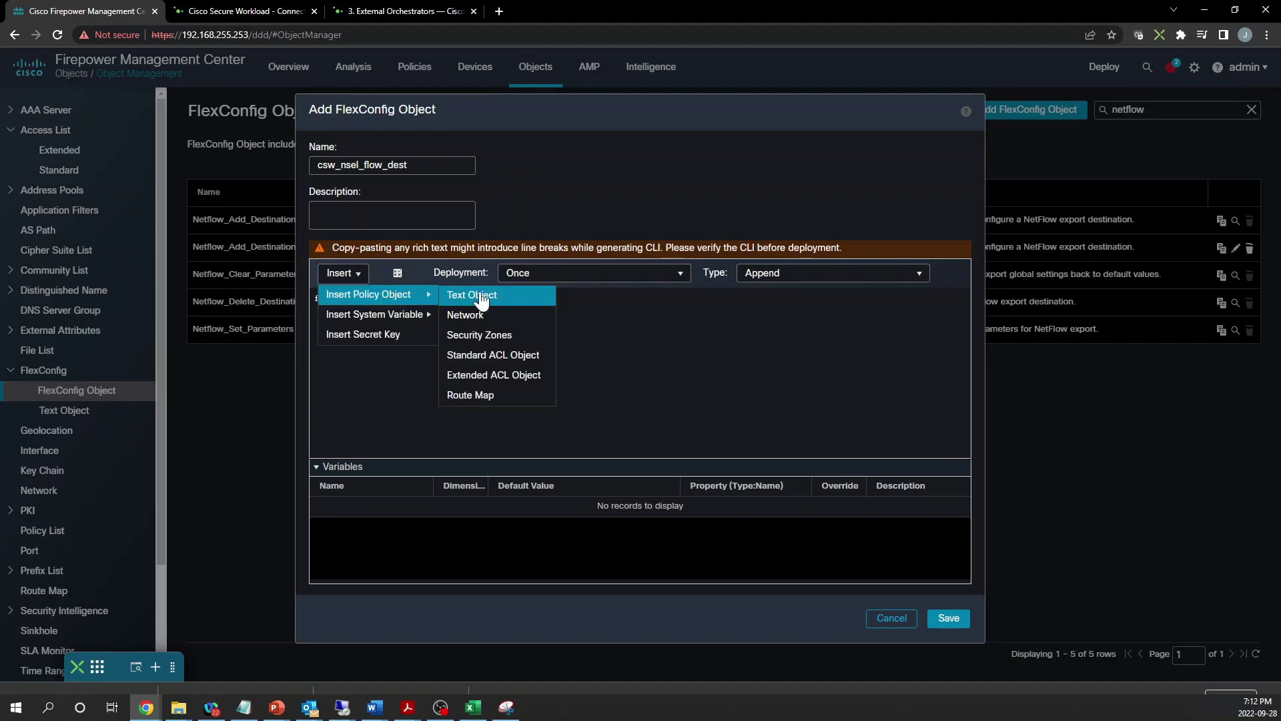
{"action": "left_click", "coordinate": [482, 299]}
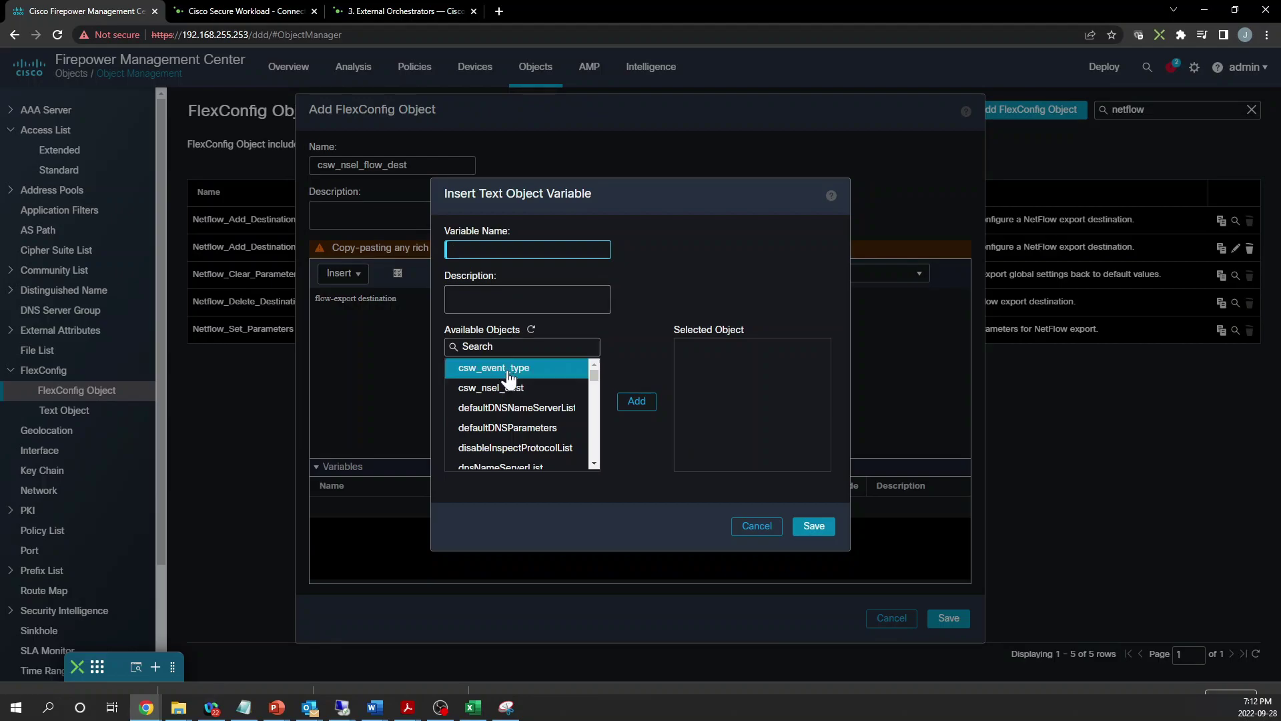
{"action": "left_click", "coordinate": [500, 388]}
{"action": "left_click", "coordinate": [636, 401]}
{"action": "type", "text": "c"}
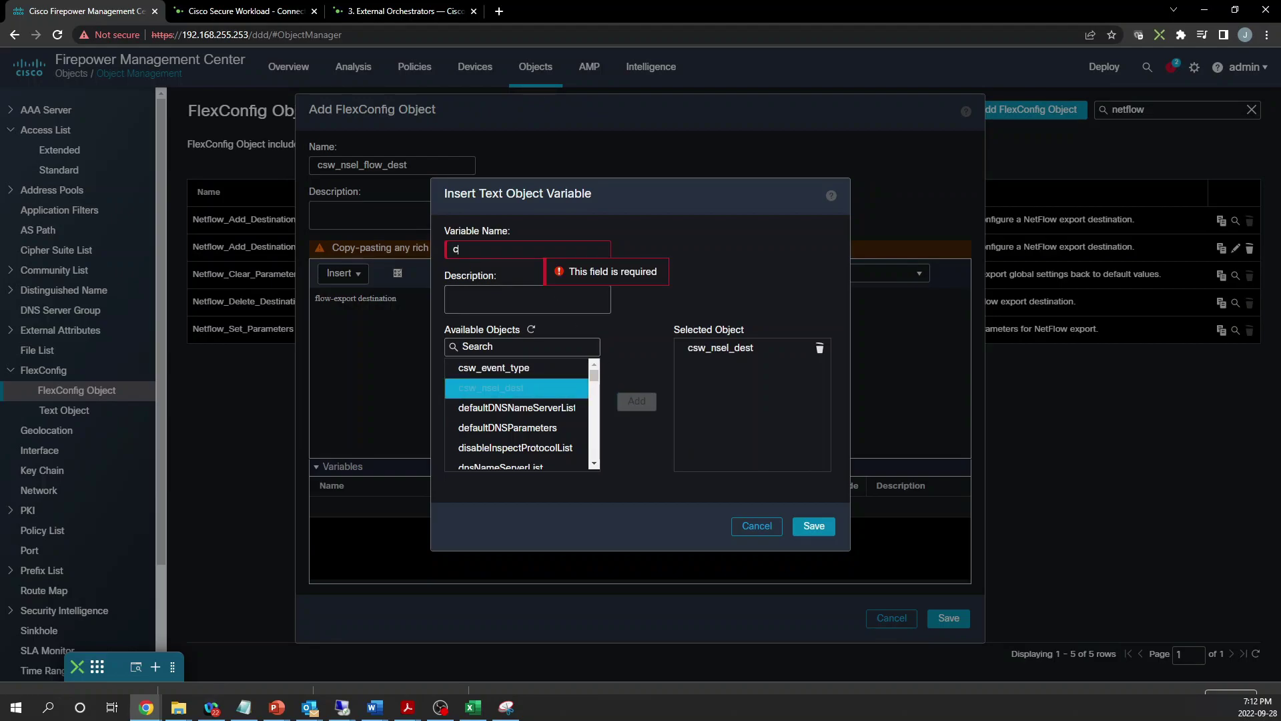
{"action": "type", "text": "sw_nsel_dest"}
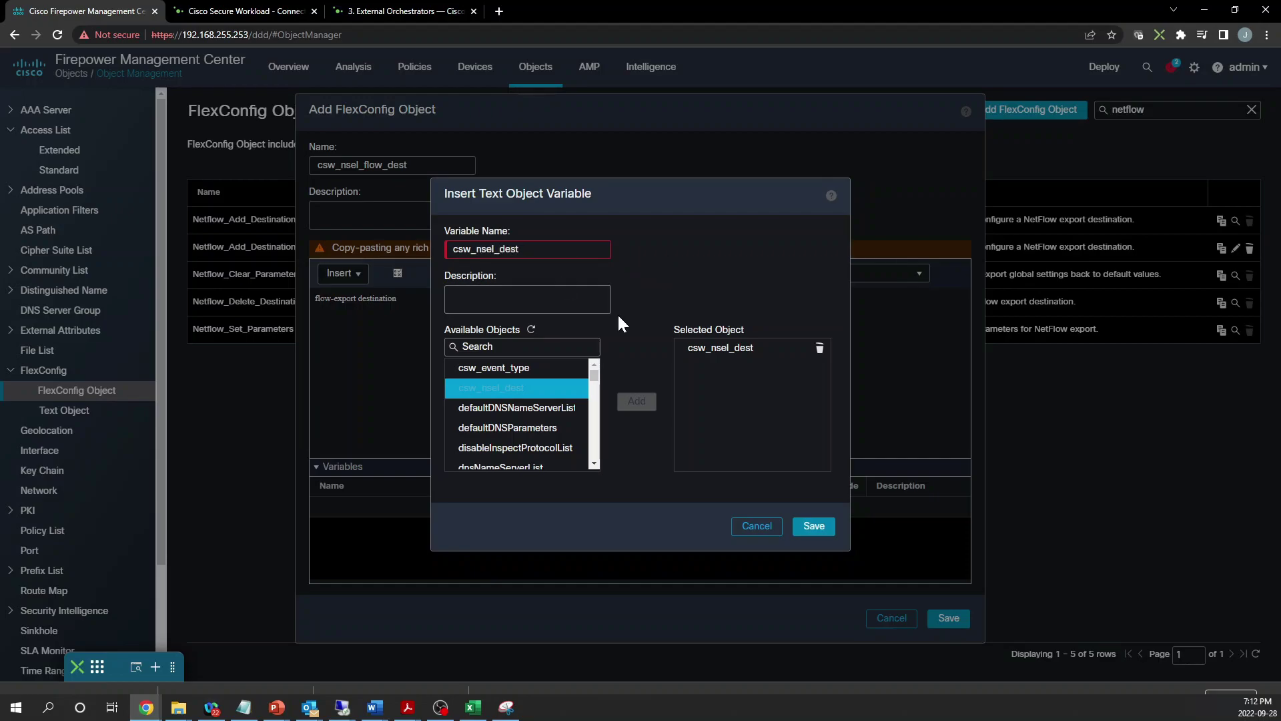
{"action": "left_click", "coordinate": [642, 438]}
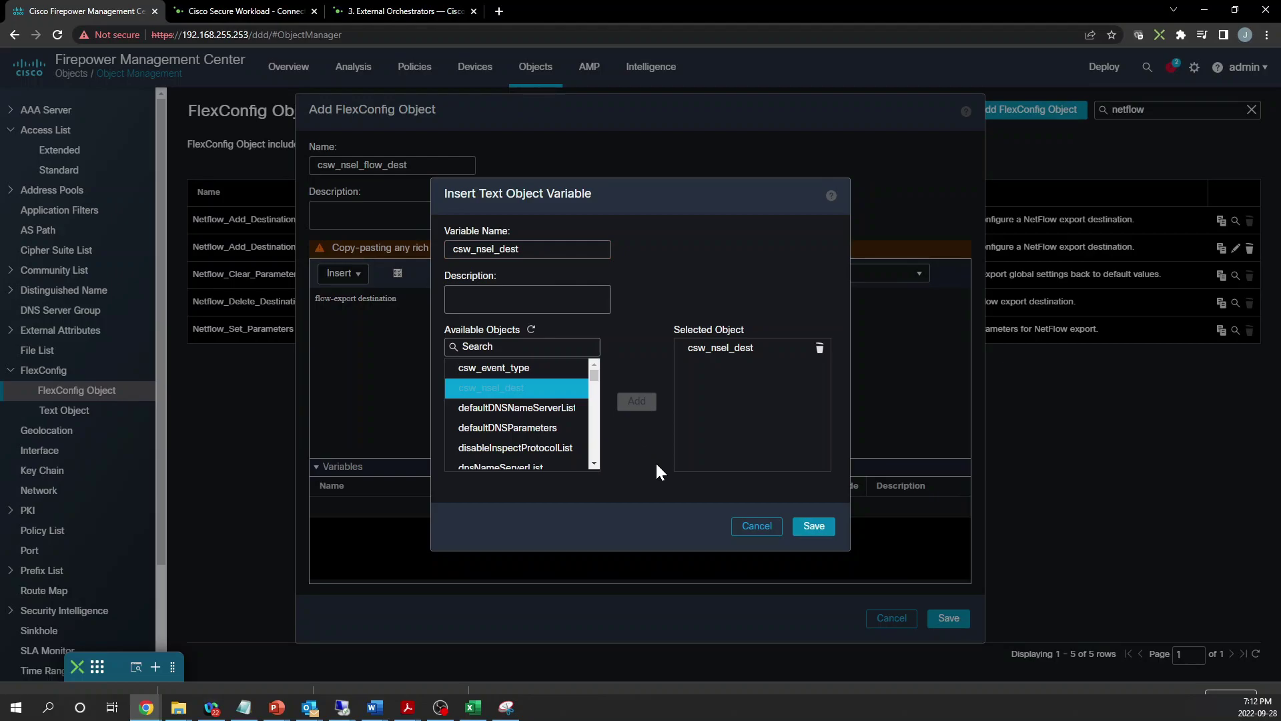
{"action": "left_click", "coordinate": [826, 521]}
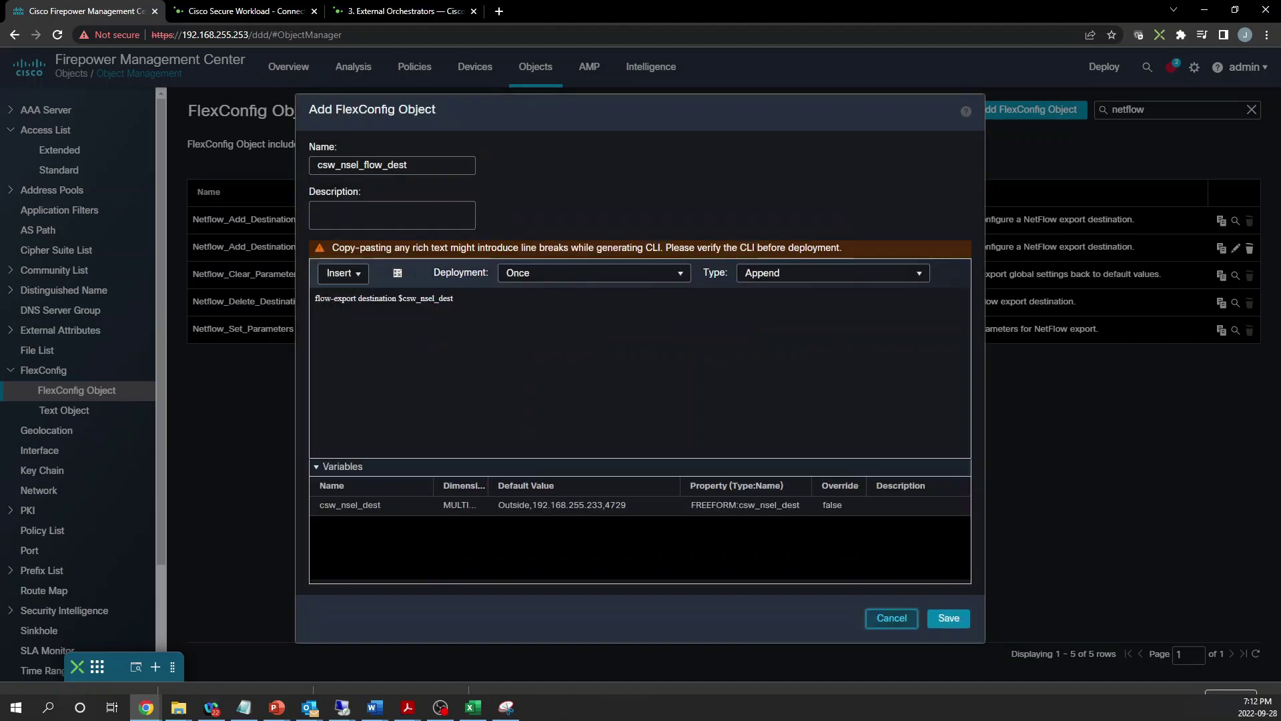
Complete the destination as $csw_nsel_dest.get(0) $csw_nsel_dest.get(1) $csw_nsel_dest.get(2), keep deployment Once, and save
{"action": "left_click", "coordinate": [461, 298]}
{"action": "key", "text": "BackSpace"}
{"action": "key", "text": "BackSpace"}
{"action": "type", "text": ".get(0) $csw"}
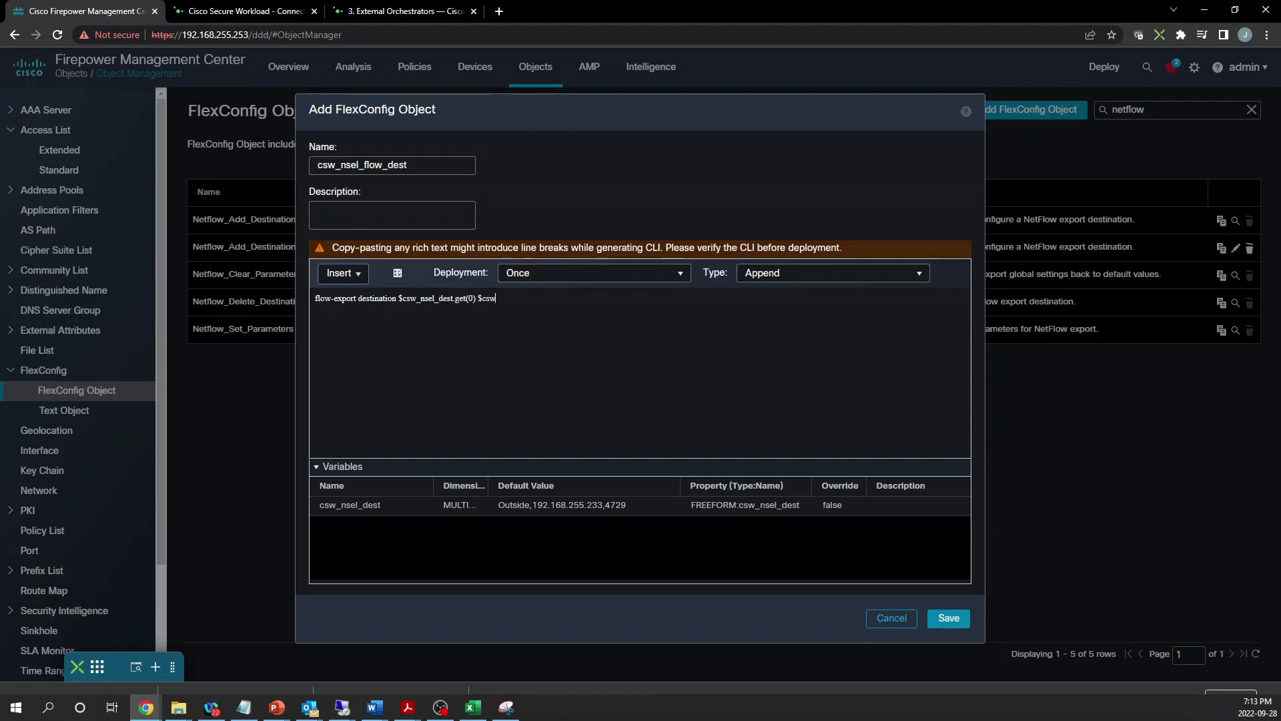
{"action": "type", "text": "_nsel_dest.get(1) $csw_nsel_dest.get"}
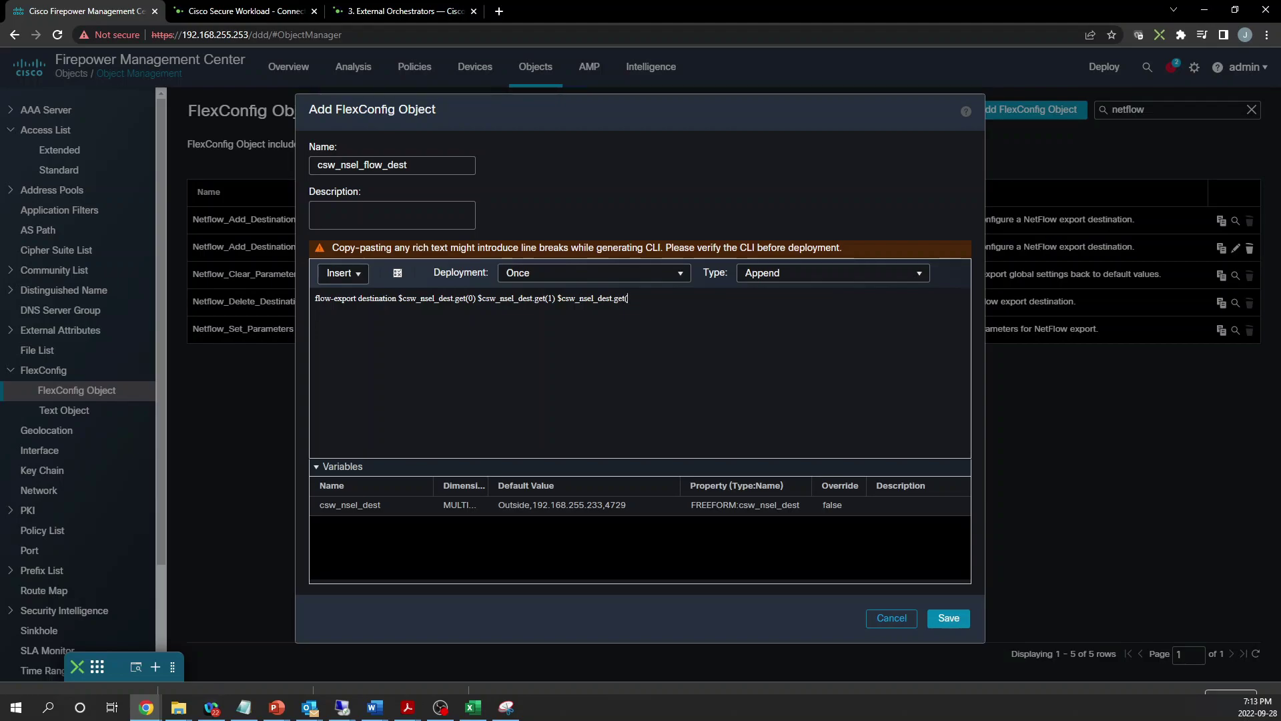
{"action": "type", "text": "(2"}
{"action": "left_click", "coordinate": [636, 280]}
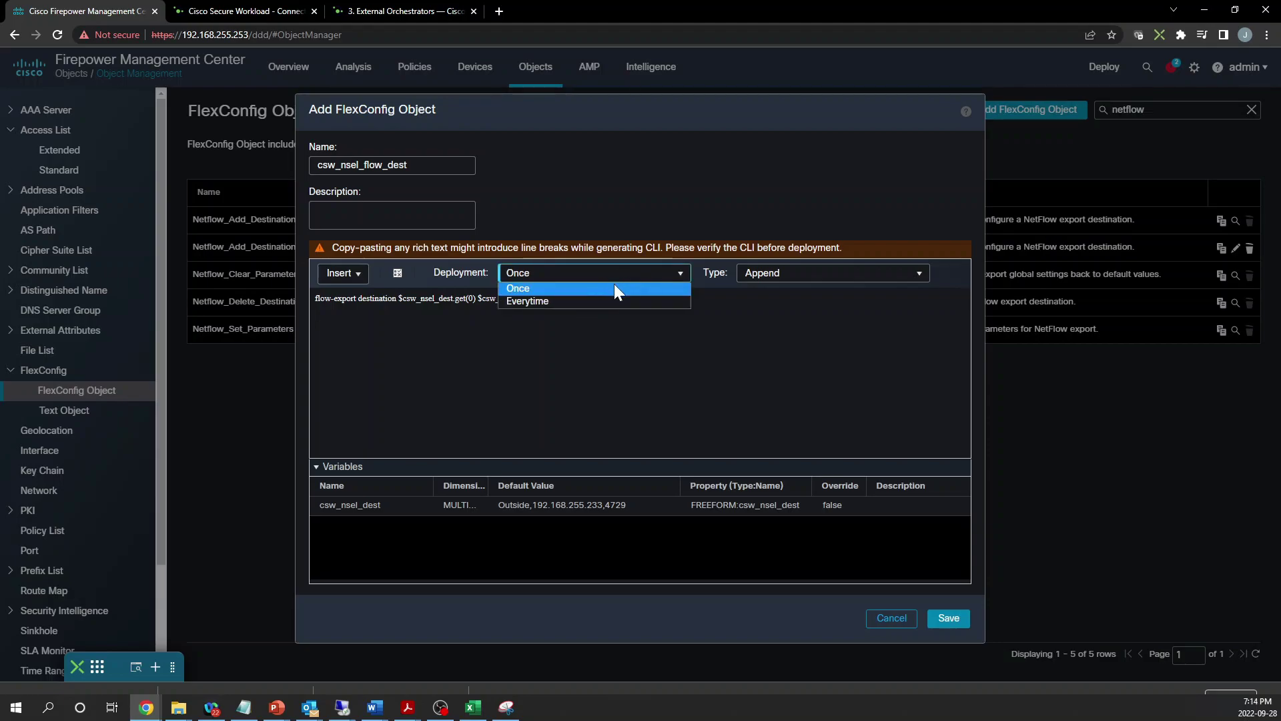
{"action": "left_click", "coordinate": [611, 287]}
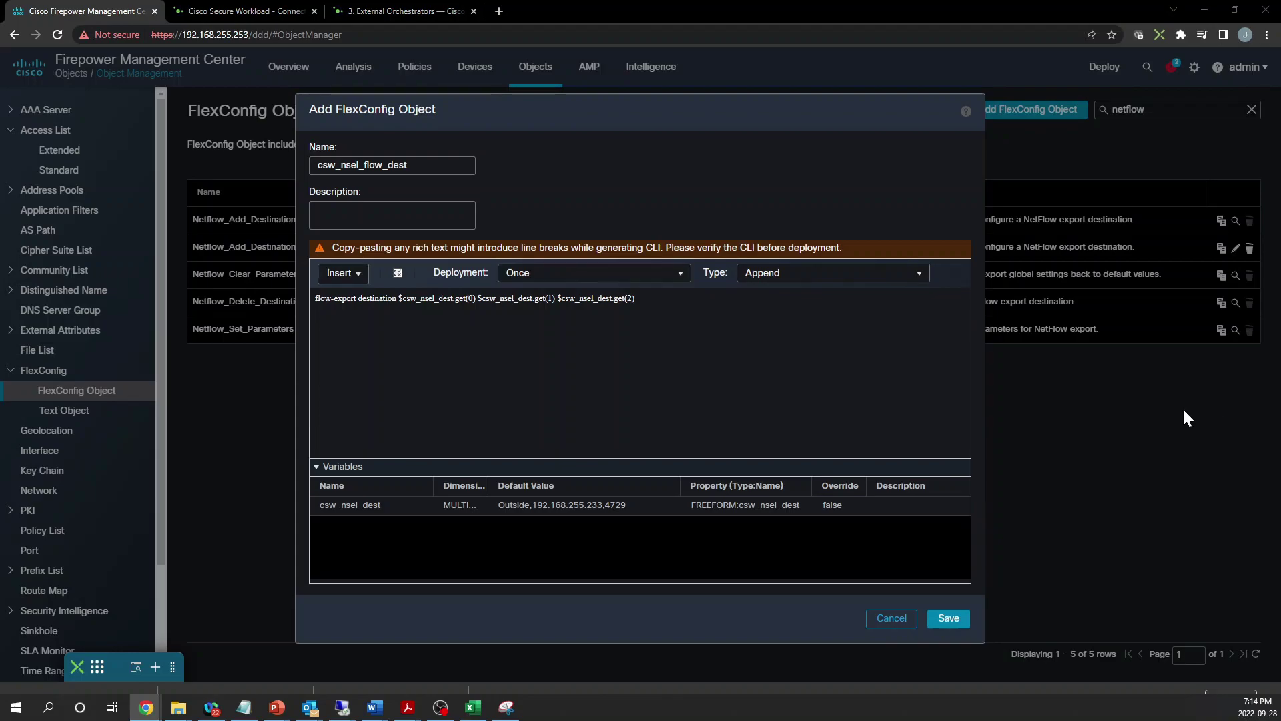
{"action": "left_click", "coordinate": [944, 619]}
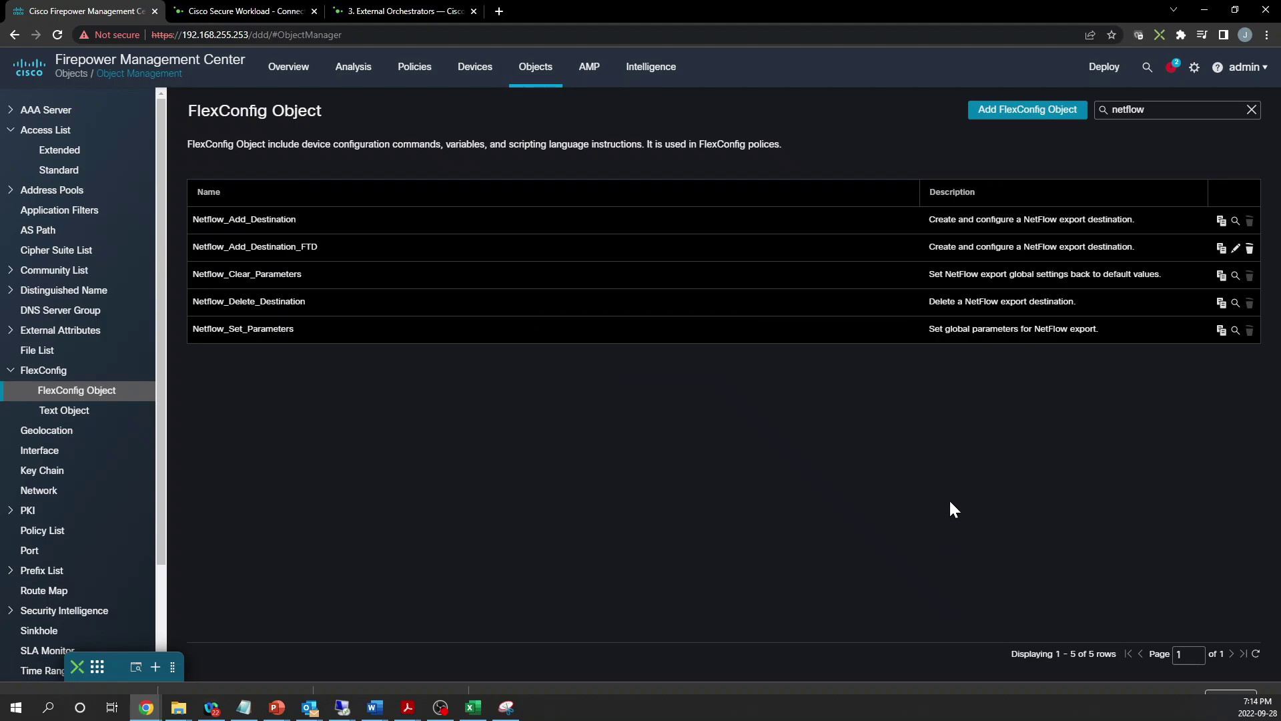
Filter the FlexConfig Object list by 'csw' to confirm the three csw_nsel objects
{"action": "double_click", "coordinate": [1129, 110]}
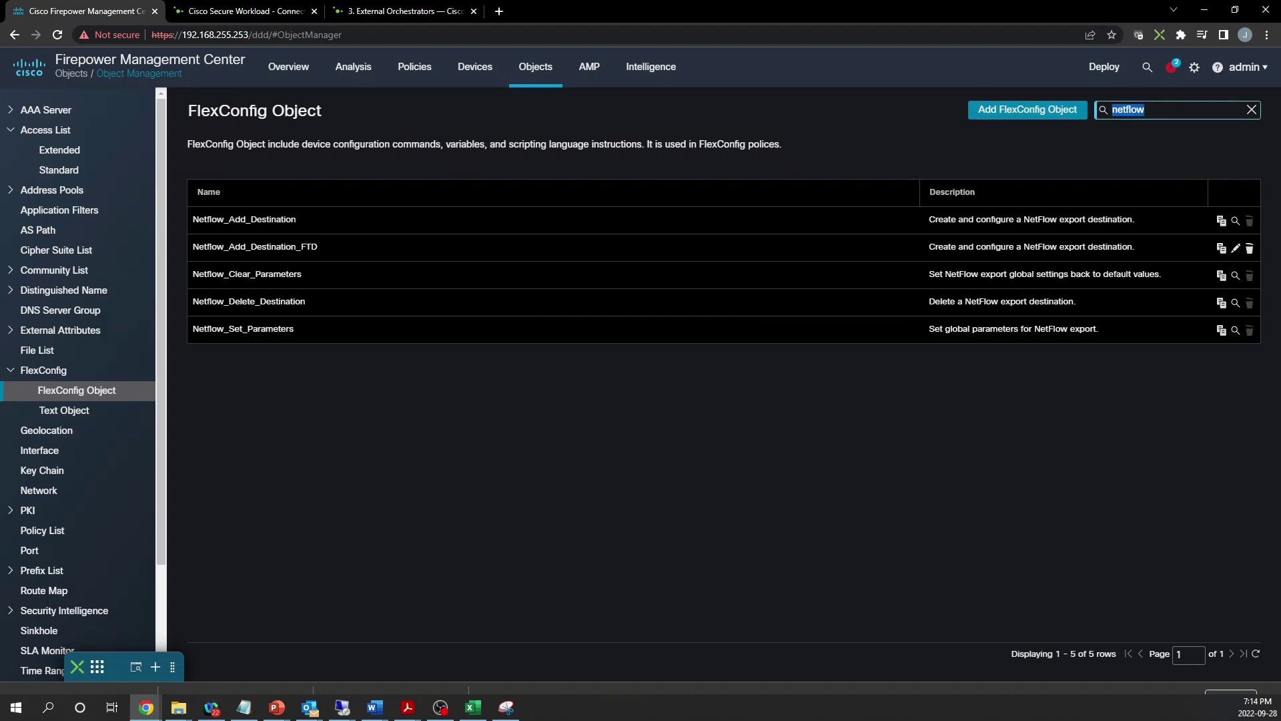
{"action": "type", "text": "csw"}
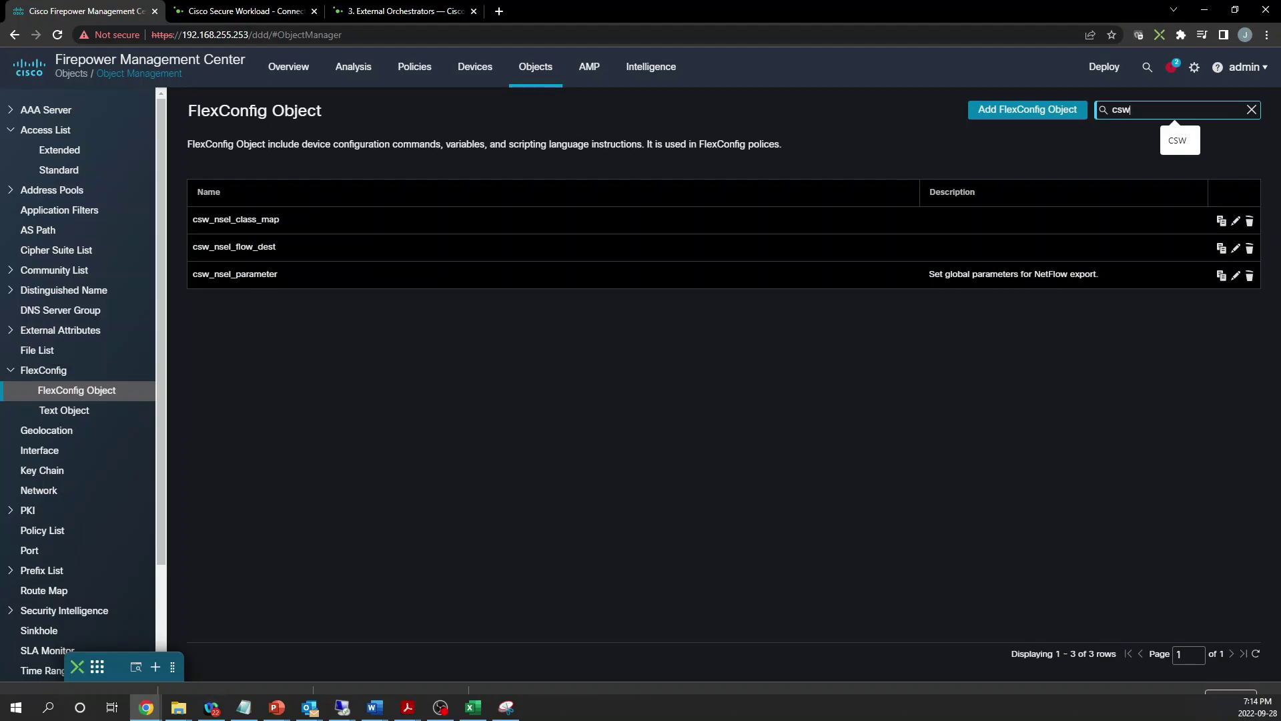
{"action": "left_click", "coordinate": [761, 478]}
Start a new policy from the Devices > FlexConfig policy list
{"action": "left_click", "coordinate": [485, 76]}
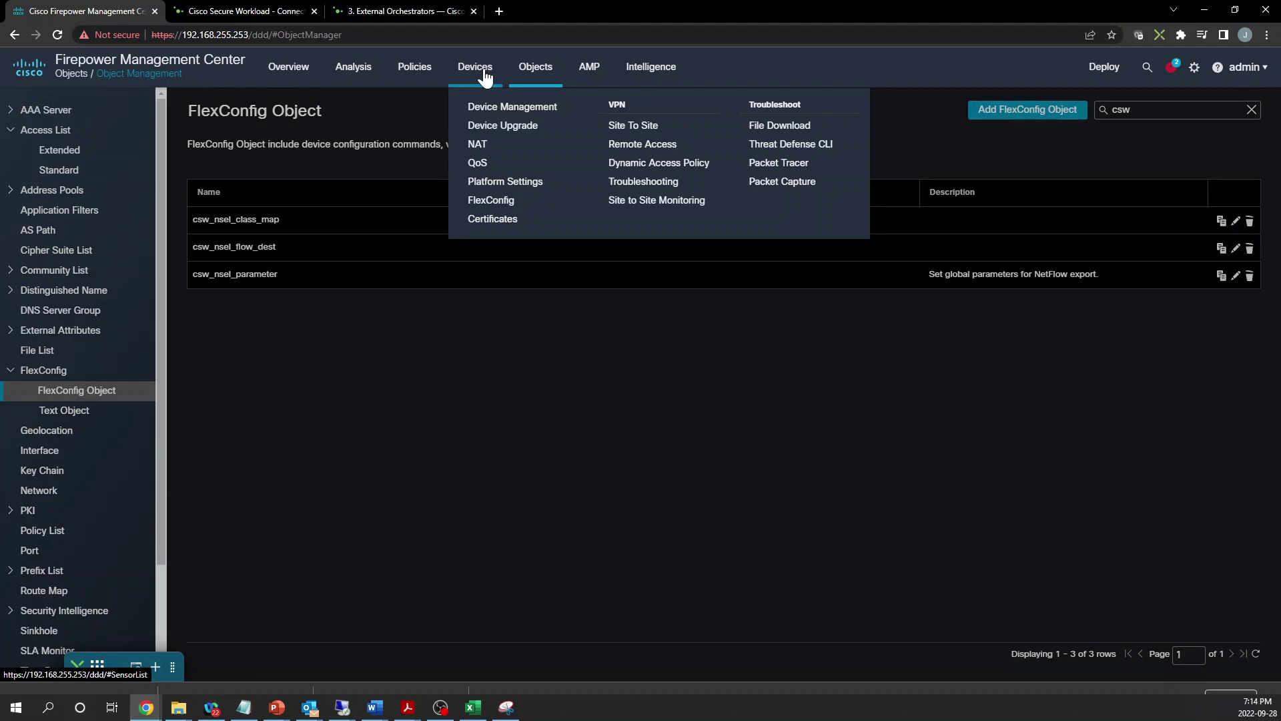
{"action": "left_click", "coordinate": [502, 199]}
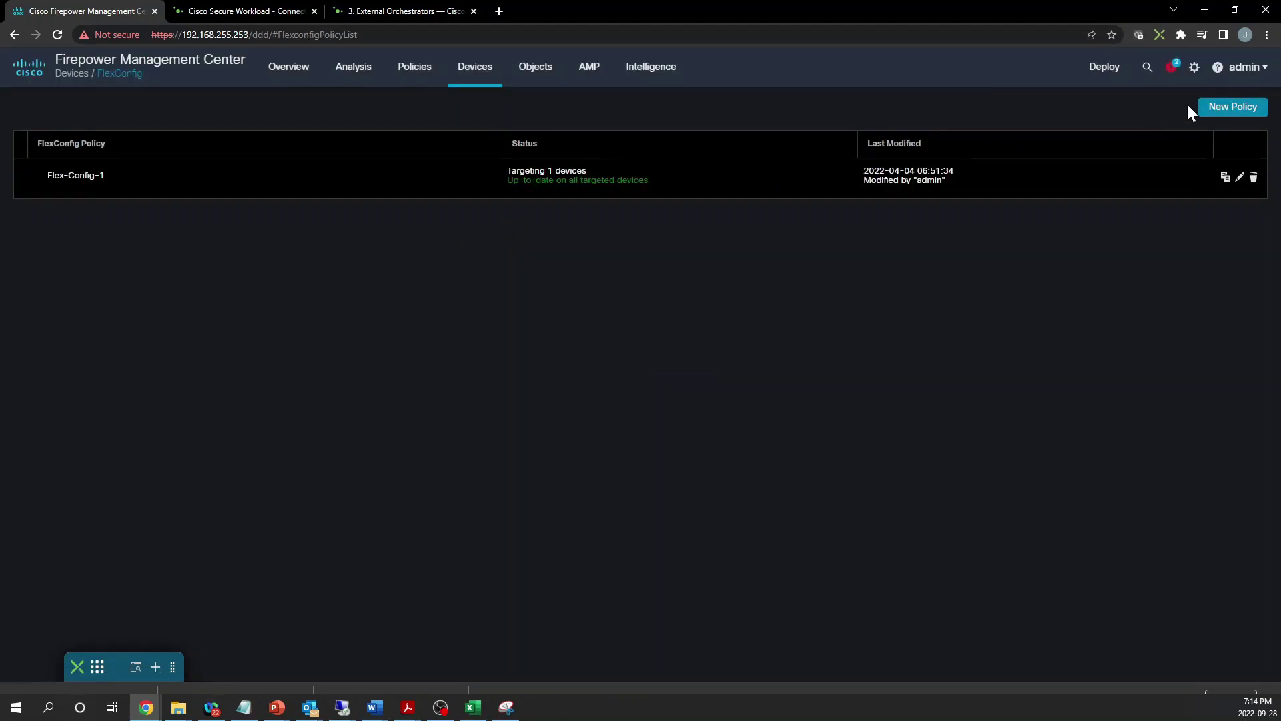
{"action": "left_click", "coordinate": [1221, 110]}
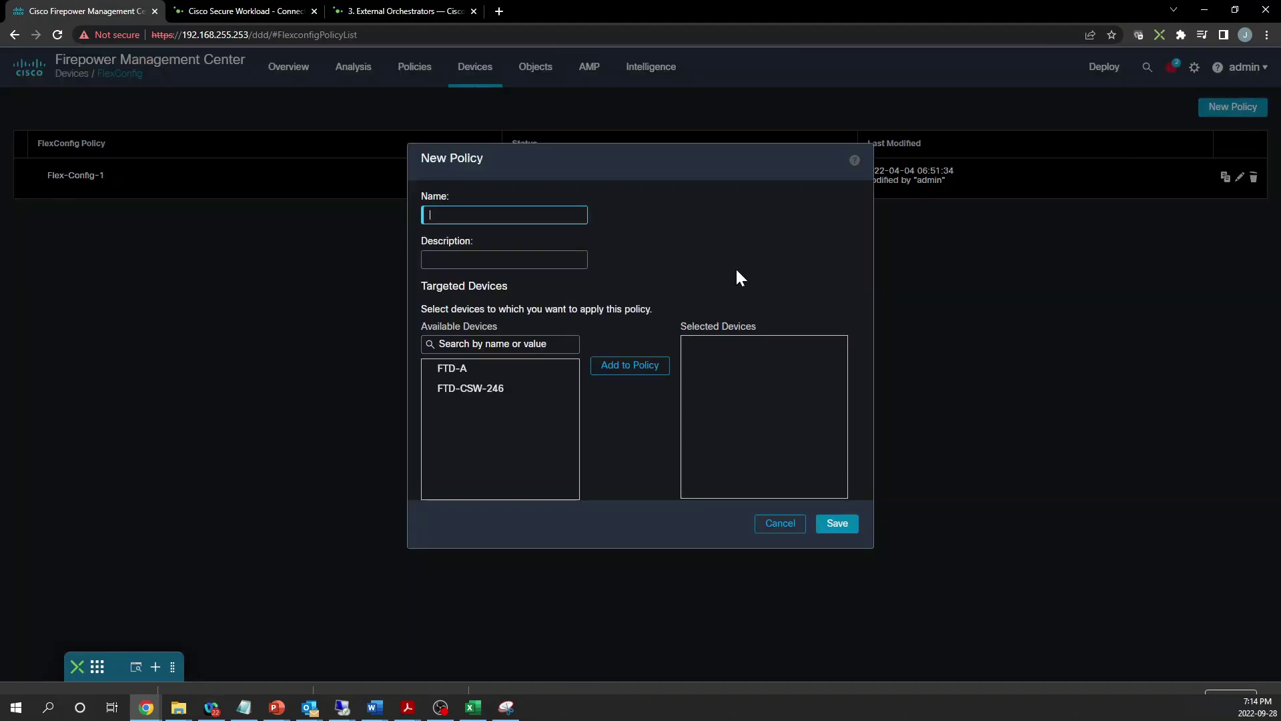
Create CSW_FlexConfig targeting FTD-A and FTD-CSW-246, accepting FTD-A's reassignment from Flex-Config-1
{"action": "type", "text": "CSW_FlexConfig"}
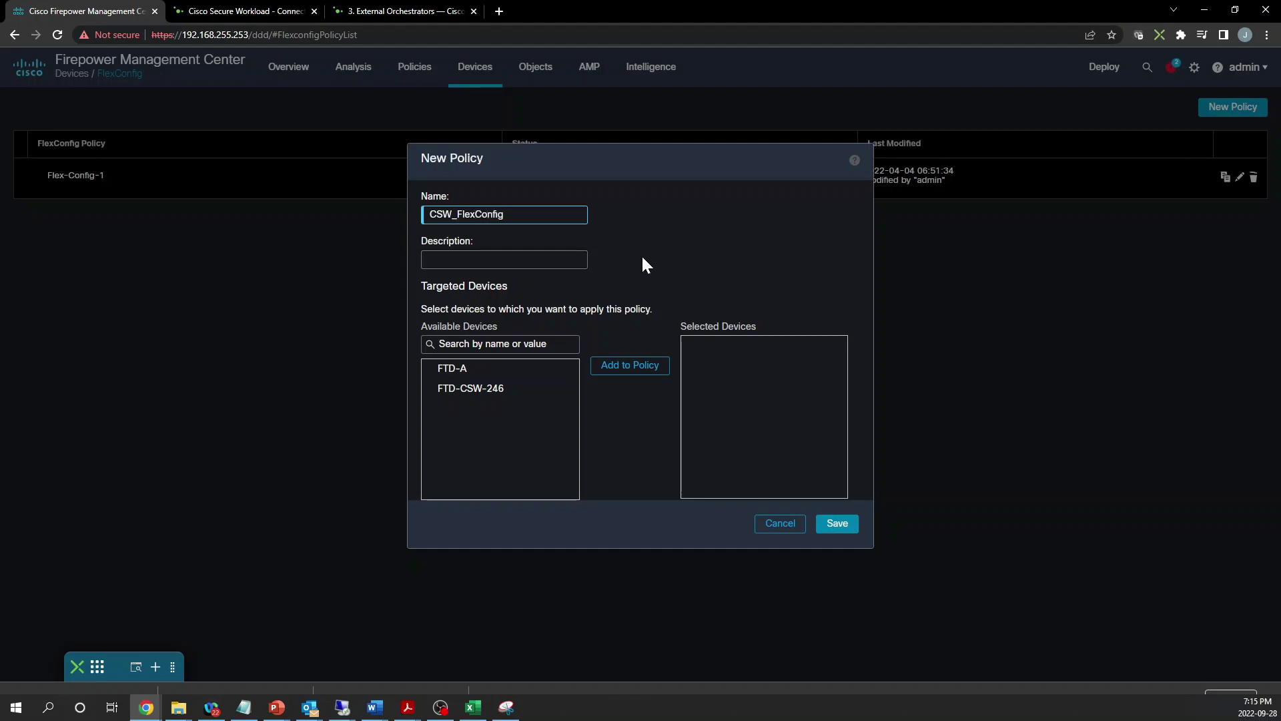
{"action": "left_click", "coordinate": [490, 368]}
{"action": "left_click", "coordinate": [555, 389], "text": "shift"}
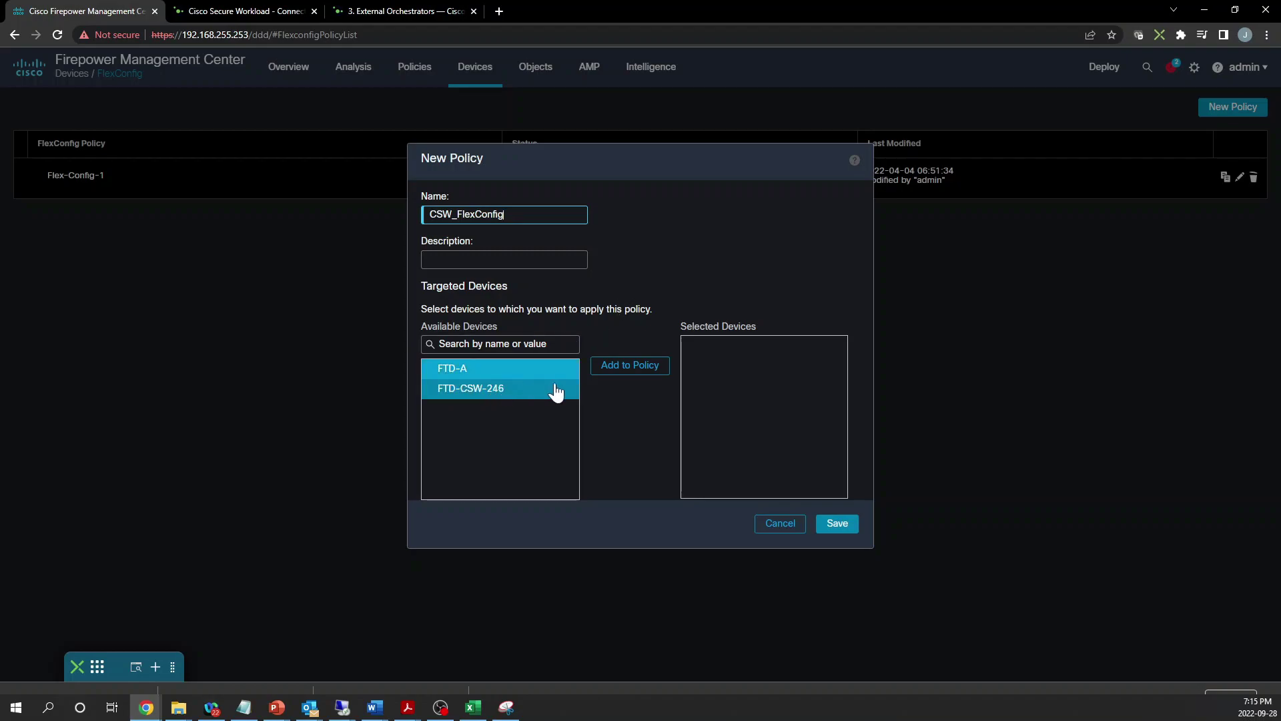
{"action": "left_click", "coordinate": [633, 366]}
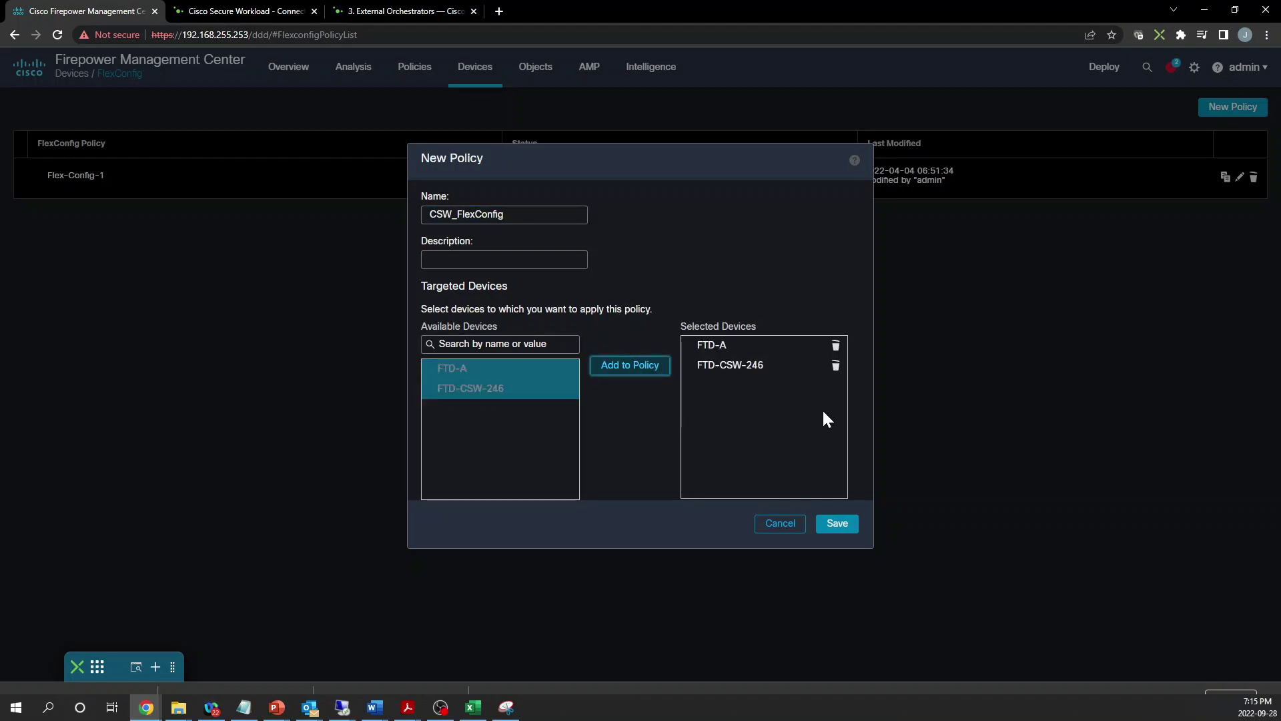
{"action": "left_click", "coordinate": [836, 523]}
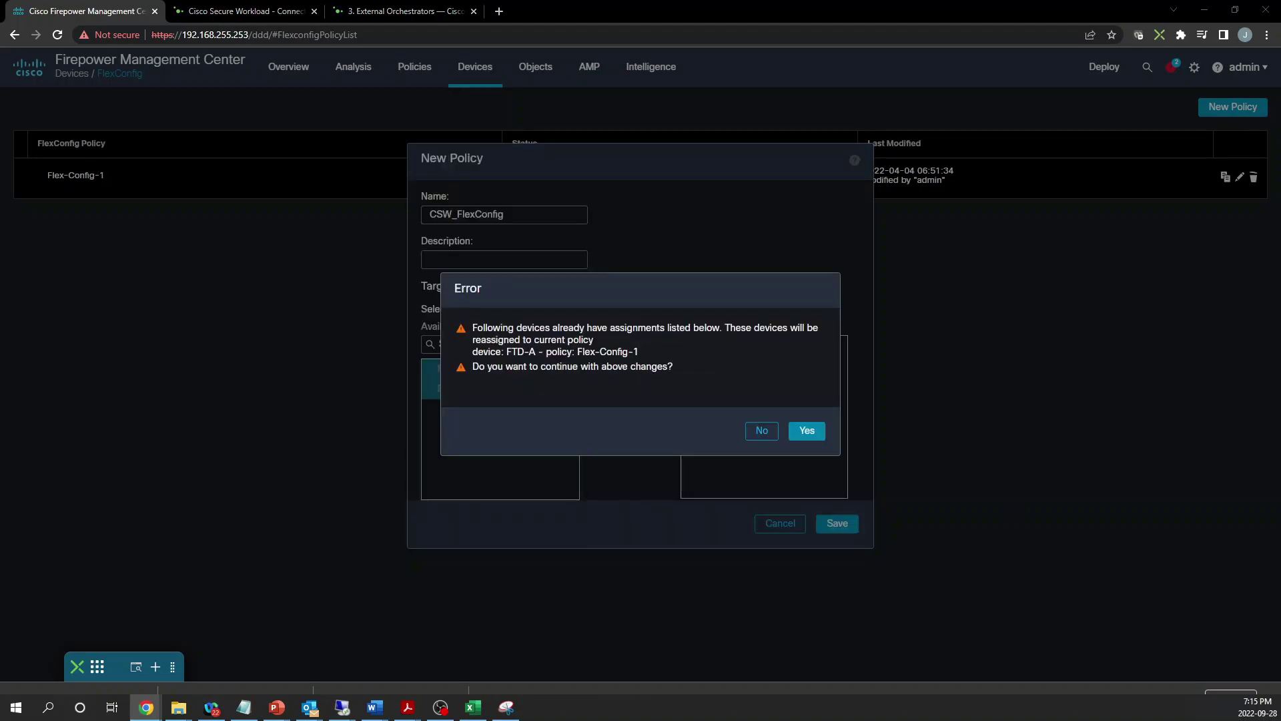
{"action": "left_click", "coordinate": [804, 431]}
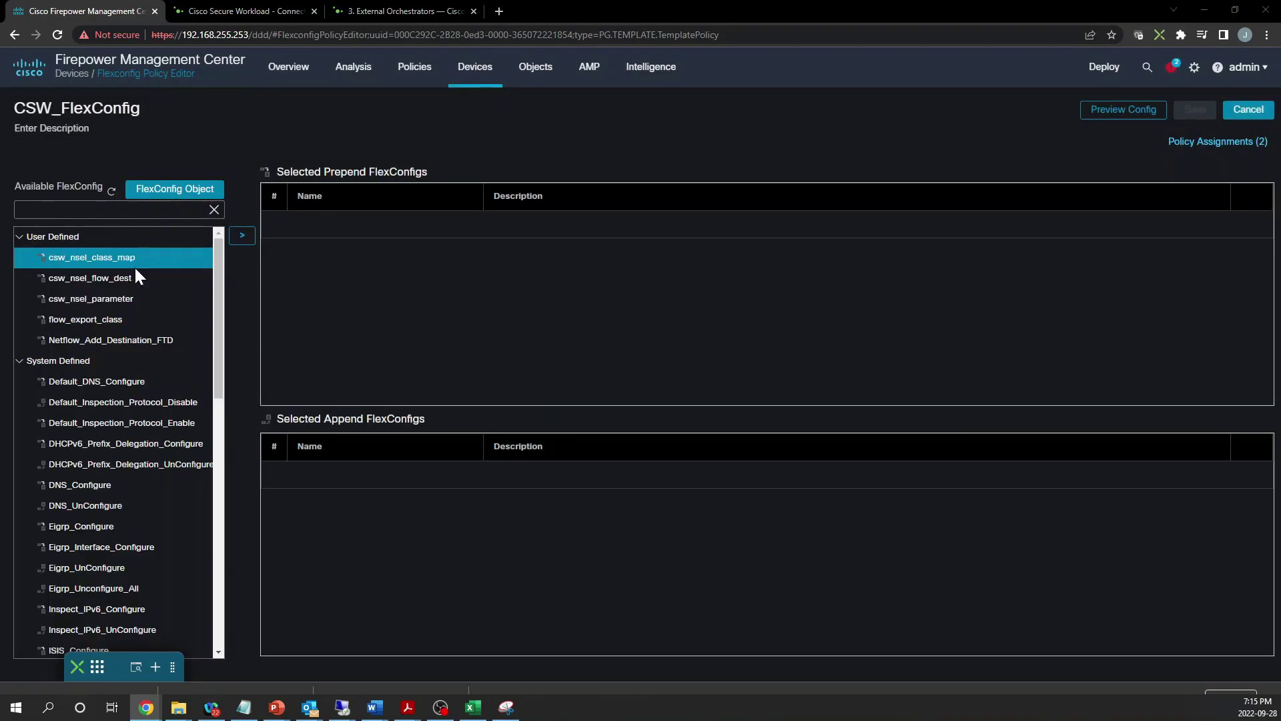
Add csw_nsel_class_map, csw_nsel_flow_dest and csw_nsel_parameter to Selected Append FlexConfigs, then save
{"action": "left_click", "coordinate": [242, 235]}
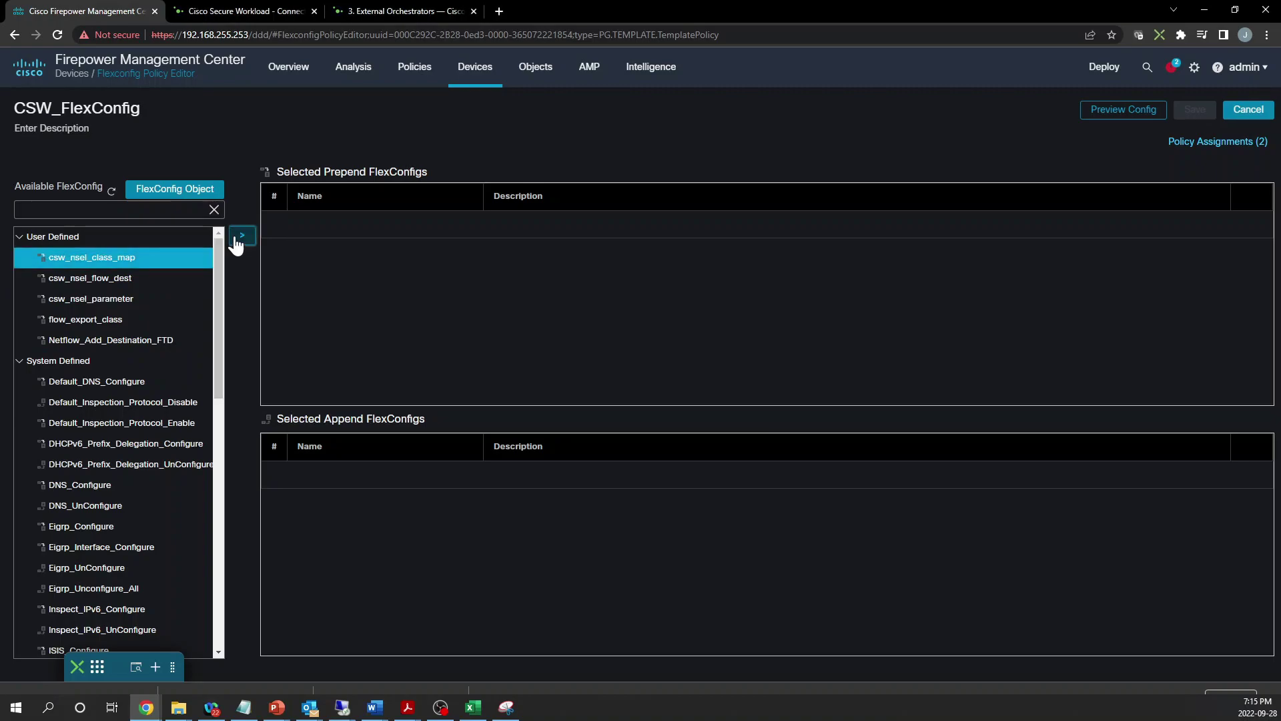
{"action": "left_click", "coordinate": [157, 279]}
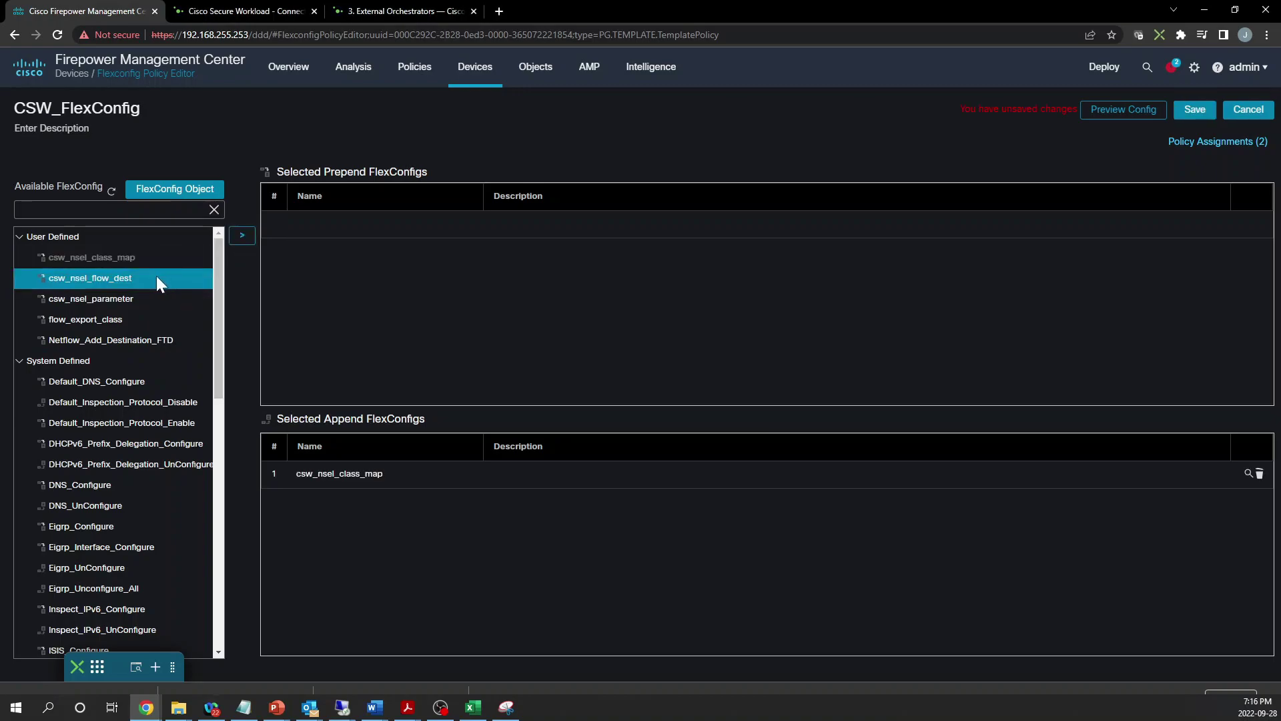
{"action": "left_click", "coordinate": [242, 235]}
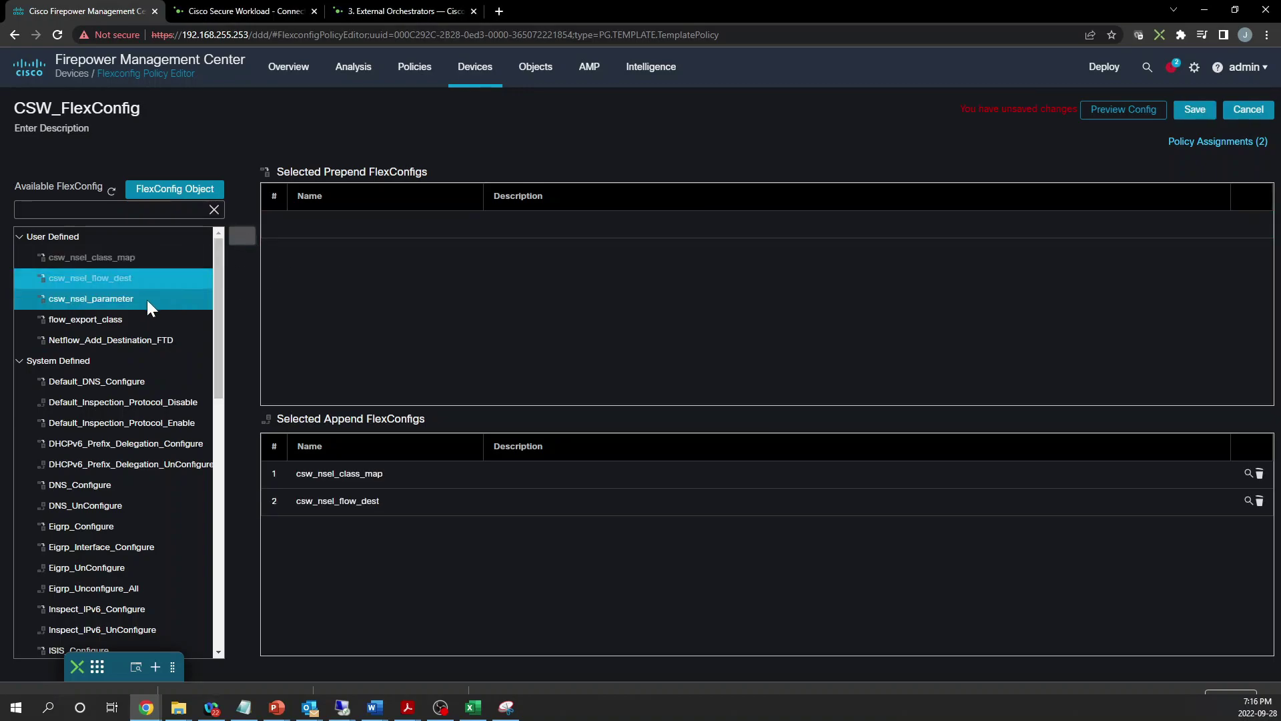
{"action": "left_click", "coordinate": [147, 299]}
{"action": "left_click", "coordinate": [242, 234]}
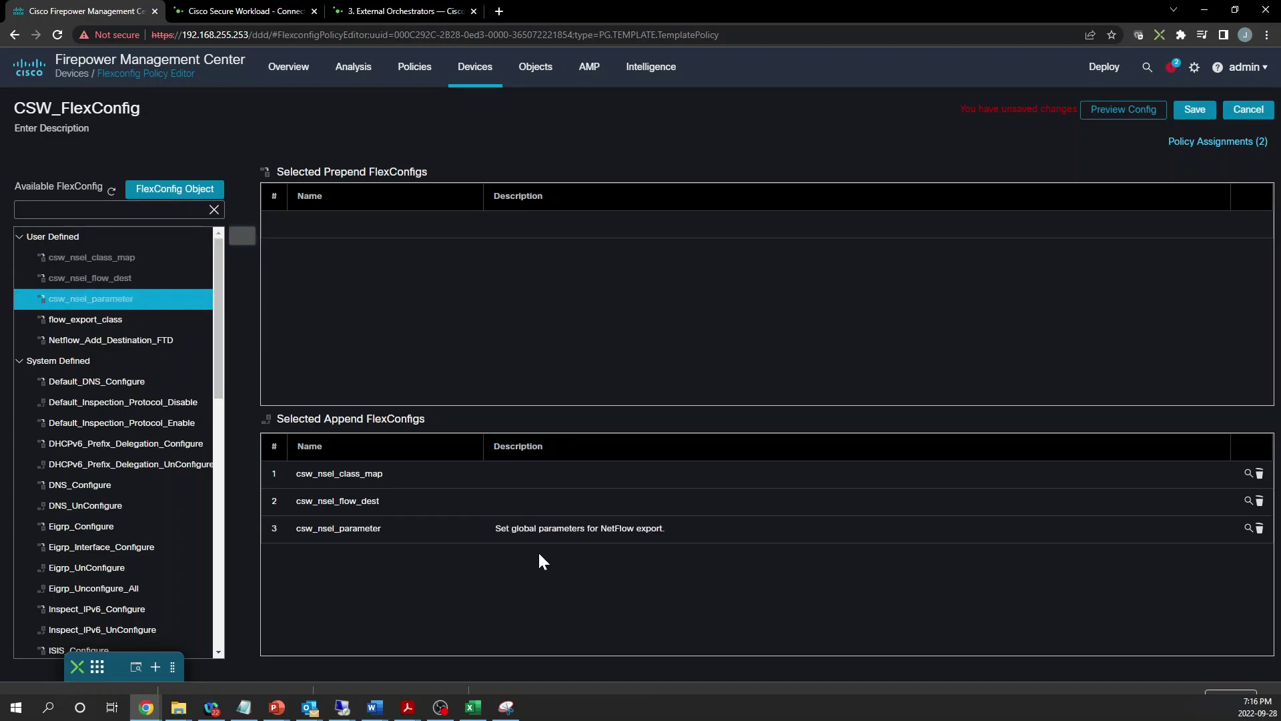
{"action": "left_click", "coordinate": [1194, 109]}
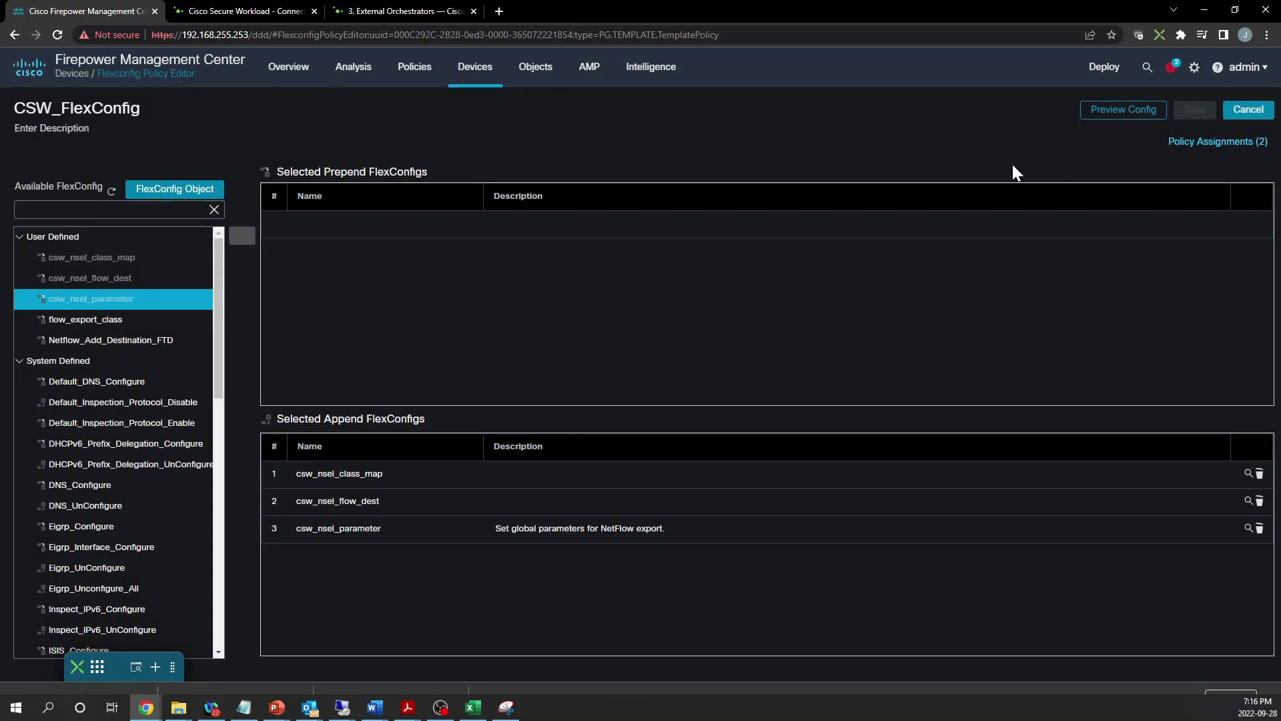
Preview the generated FlexConfig for FTD-A and read the csw_flow access-list line
{"action": "left_click", "coordinate": [1101, 114]}
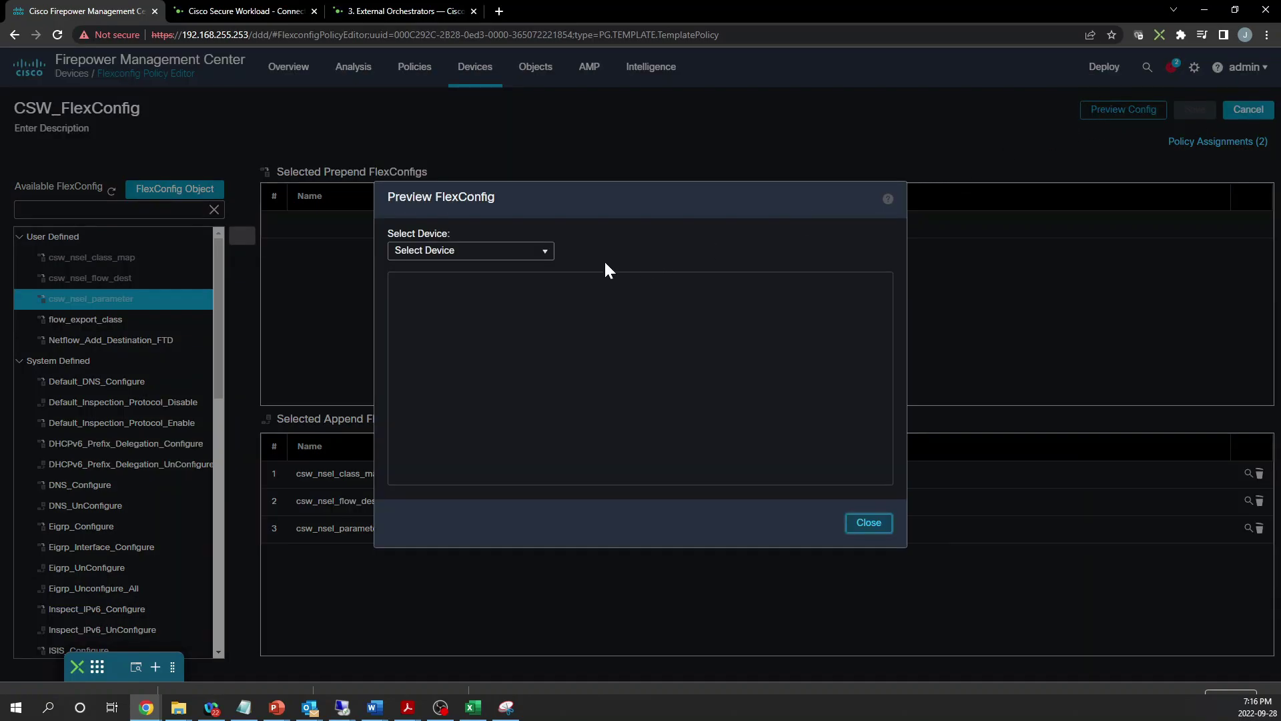
{"action": "left_click", "coordinate": [532, 257]}
{"action": "left_click", "coordinate": [469, 285]}
{"action": "left_click_drag", "start_coordinate": [887, 311], "coordinate": [890, 318]}
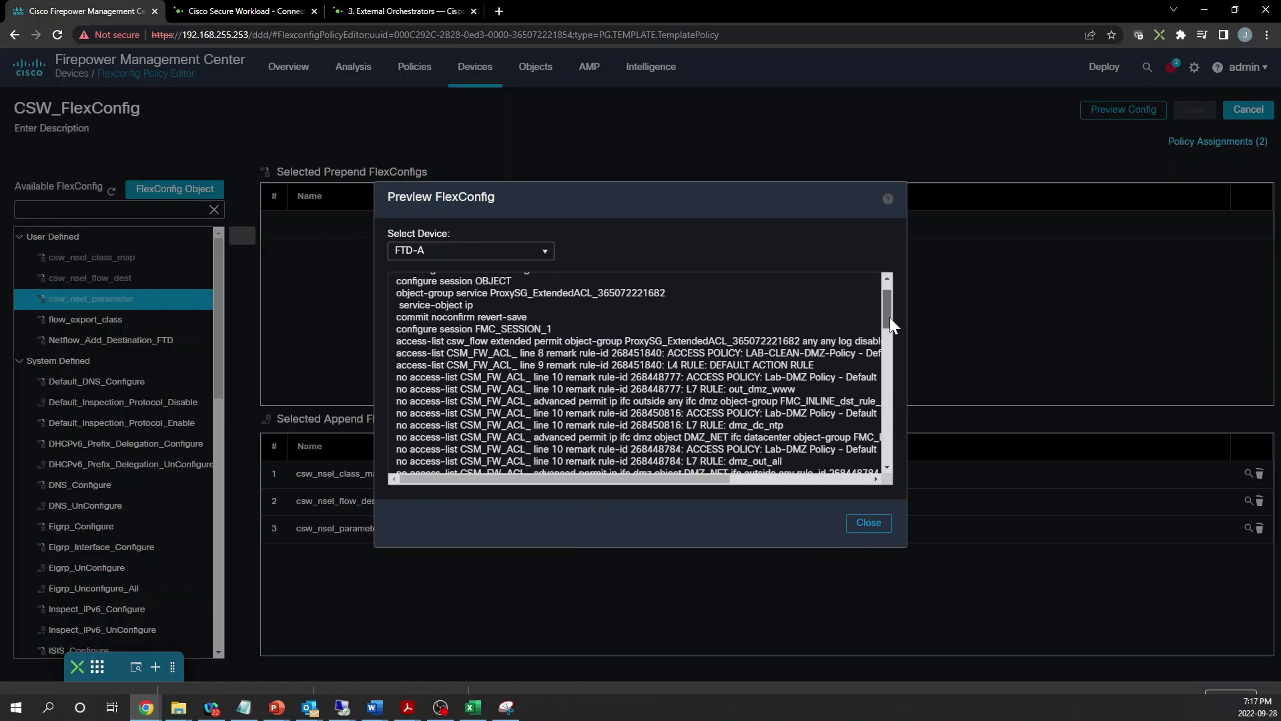
{"action": "left_click_drag", "start_coordinate": [397, 341], "coordinate": [884, 341]}
{"action": "left_click", "coordinate": [800, 341]}
Inspect the appended flow-export line using $csw_event_type.get(0), then close the preview
{"action": "left_click_drag", "start_coordinate": [634, 475], "coordinate": [451, 475]}
{"action": "left_click_drag", "start_coordinate": [885, 312], "coordinate": [888, 403]}
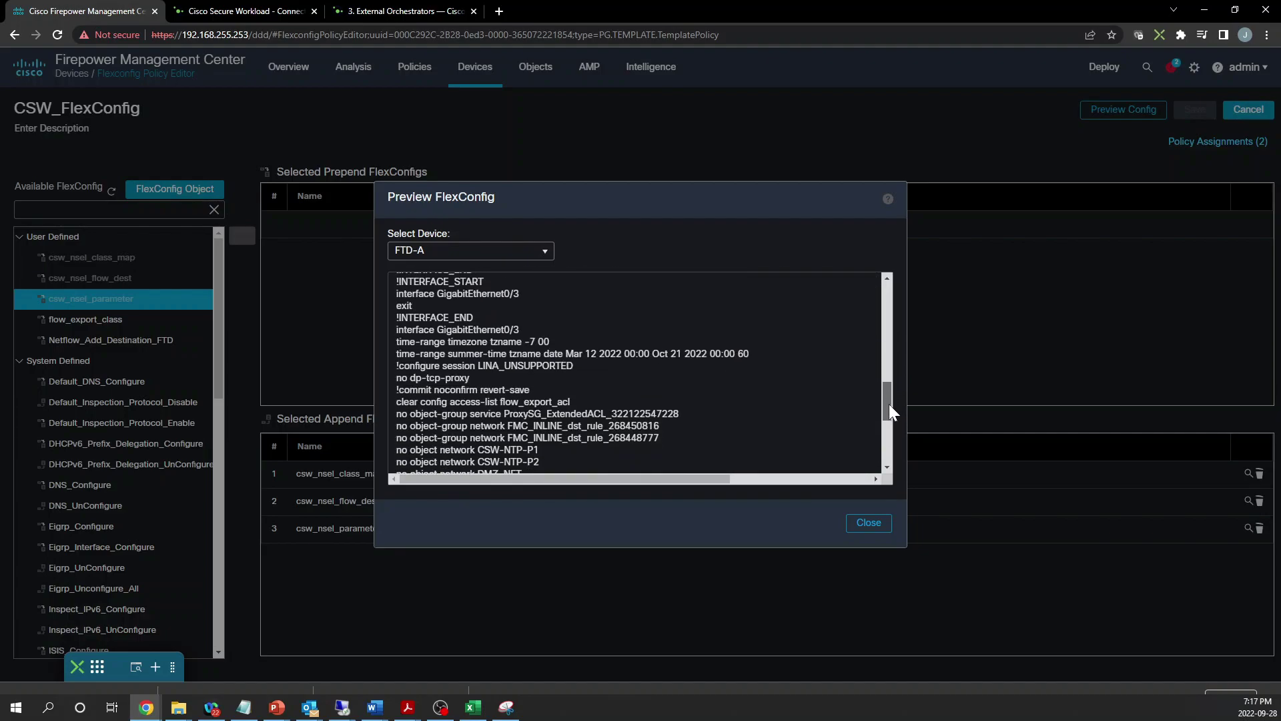
{"action": "left_click_drag", "start_coordinate": [889, 403], "coordinate": [888, 445]}
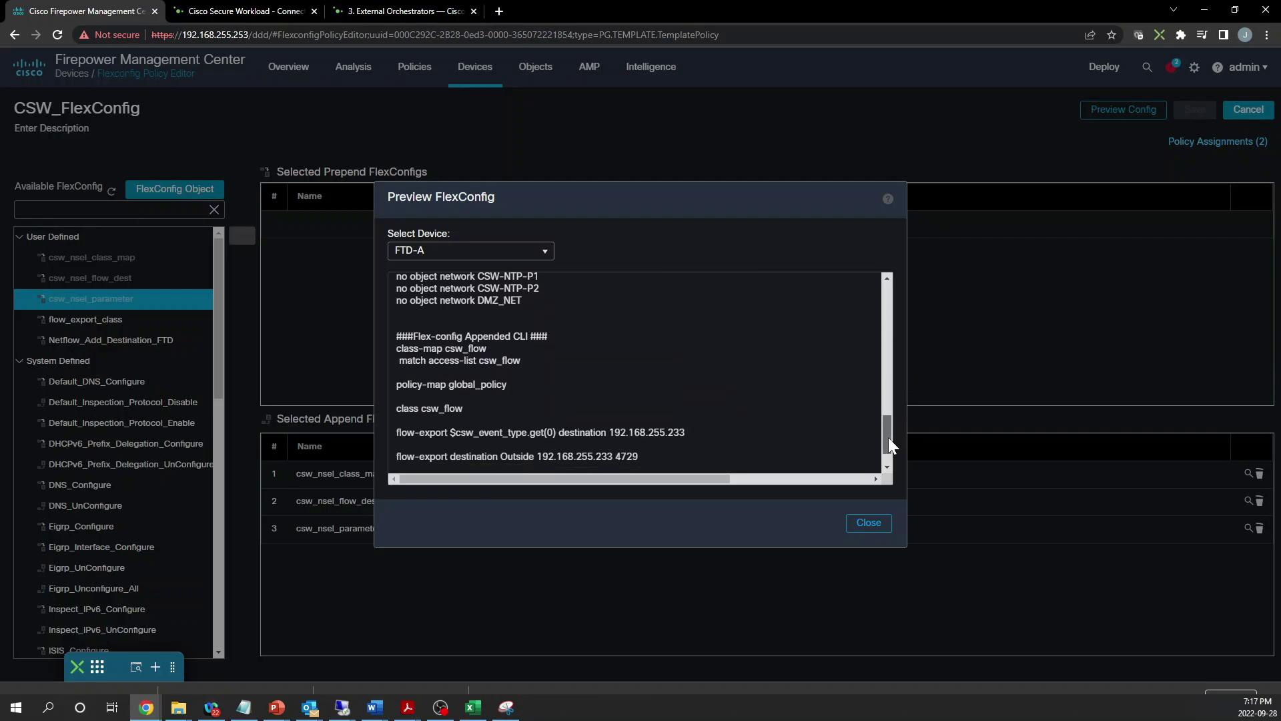
{"action": "left_click_drag", "start_coordinate": [556, 432], "coordinate": [450, 432]}
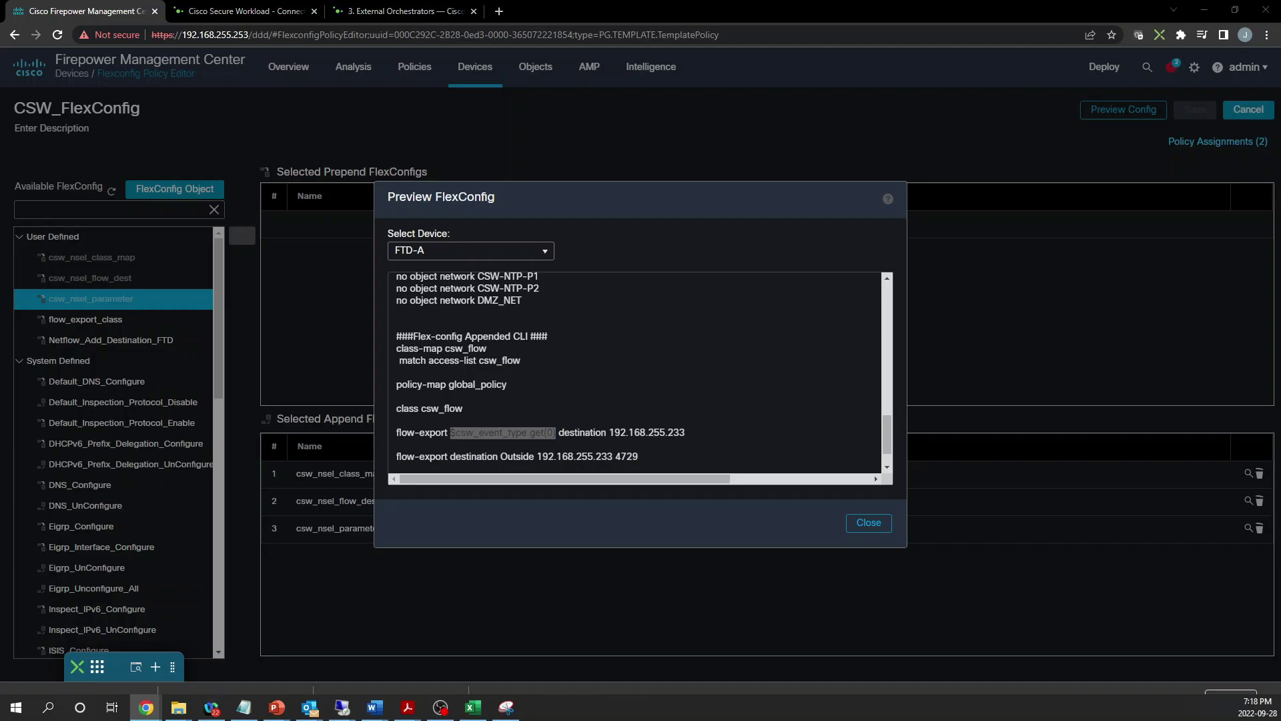
{"action": "left_click", "coordinate": [878, 526]}
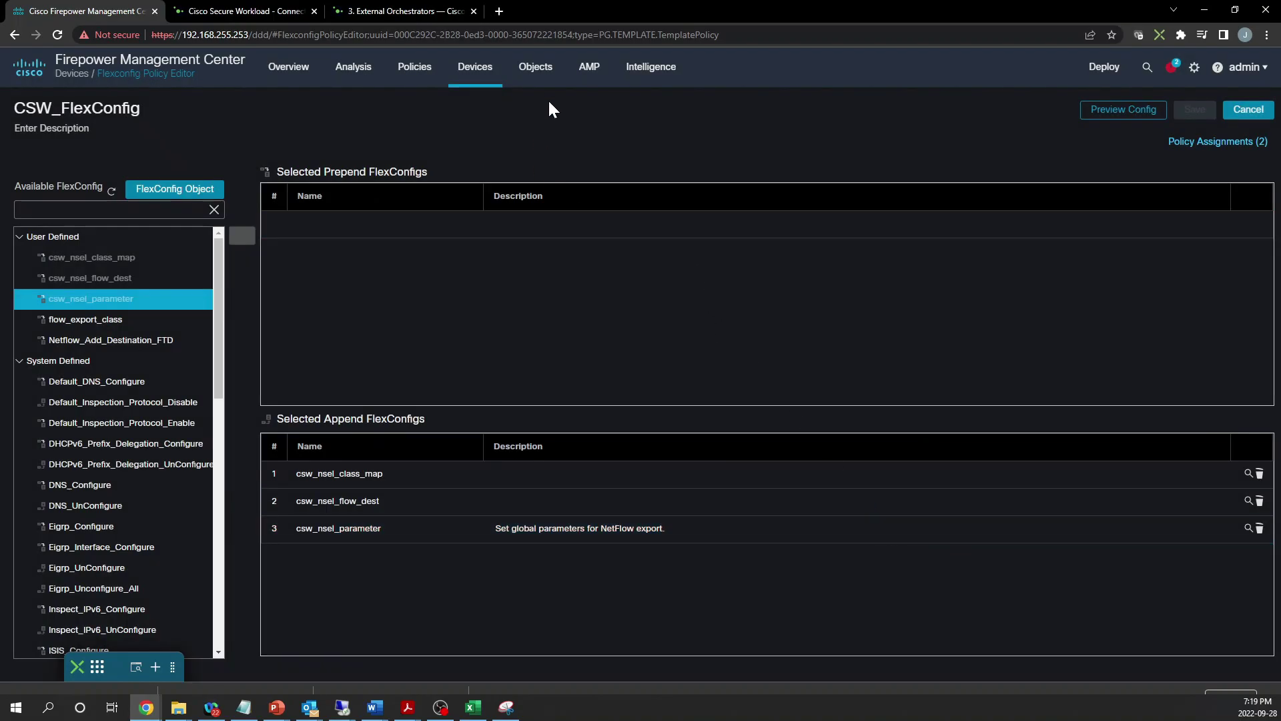
In Object Management, check the FlexConfig Text Objects, then list the FlexConfig Objects
{"action": "mouse_move", "coordinate": [536, 79]}
{"action": "left_click", "coordinate": [539, 105]}
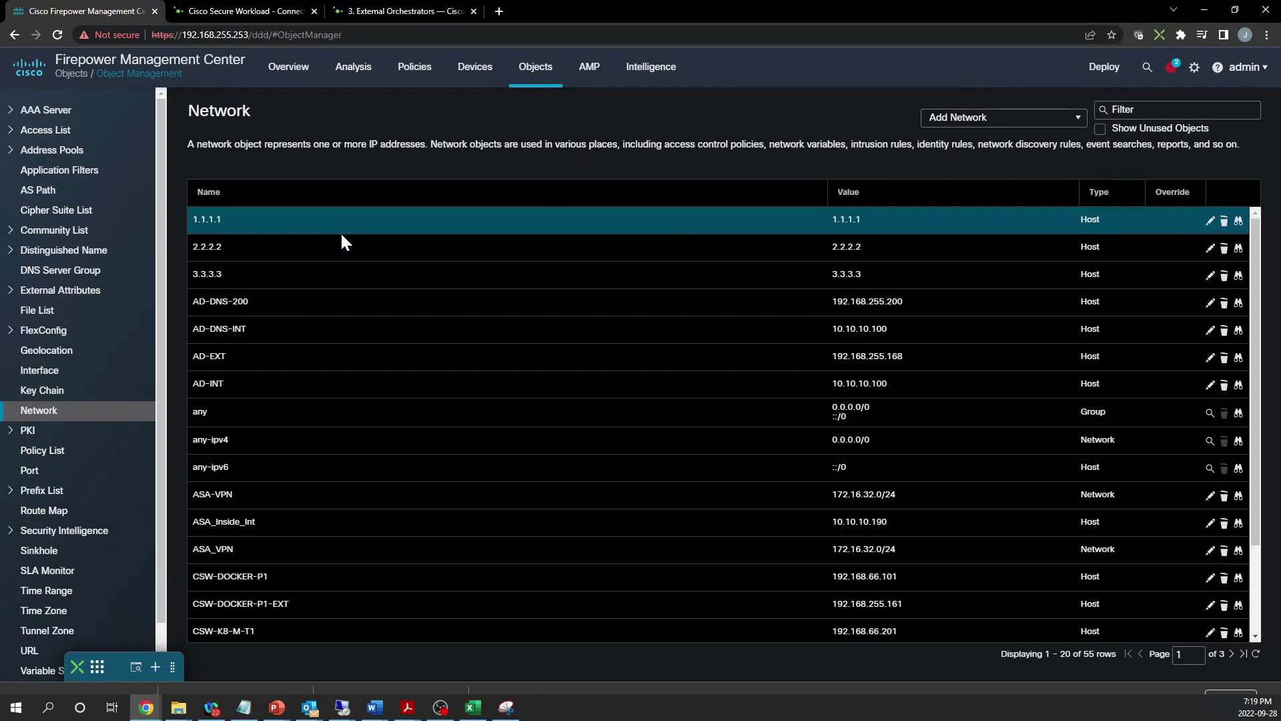
{"action": "left_click", "coordinate": [56, 334]}
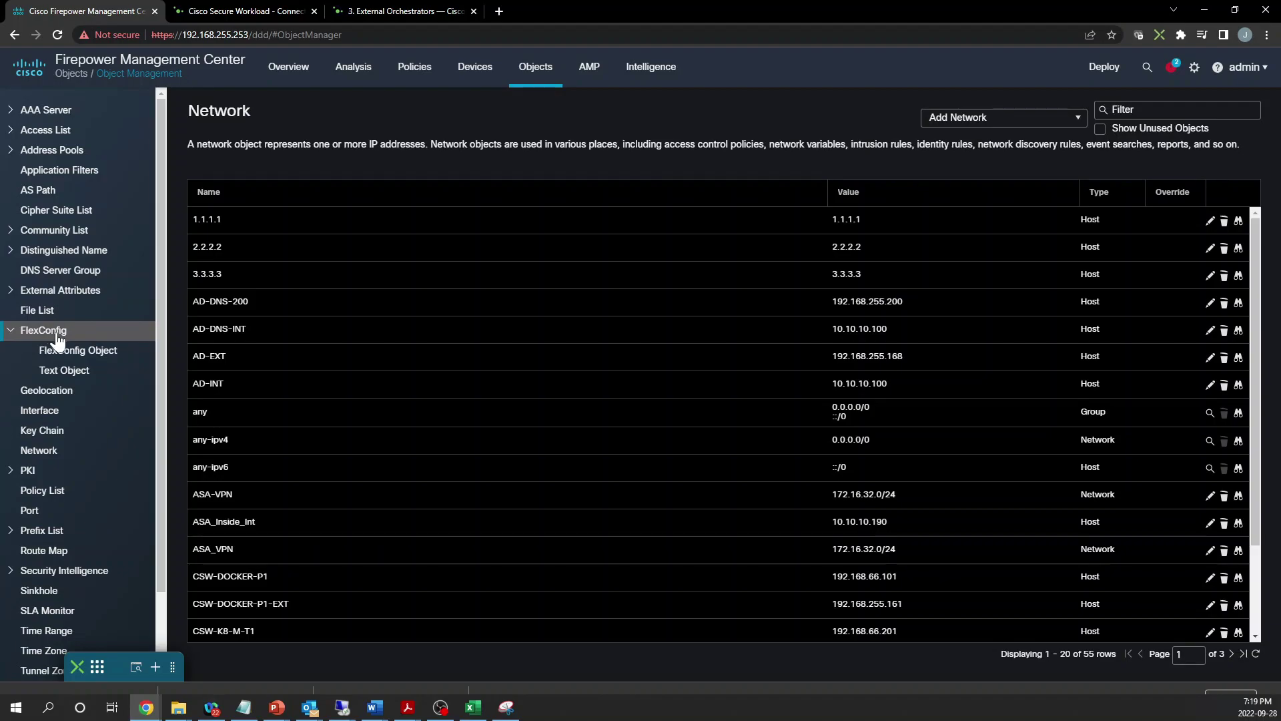
{"action": "left_click", "coordinate": [66, 372]}
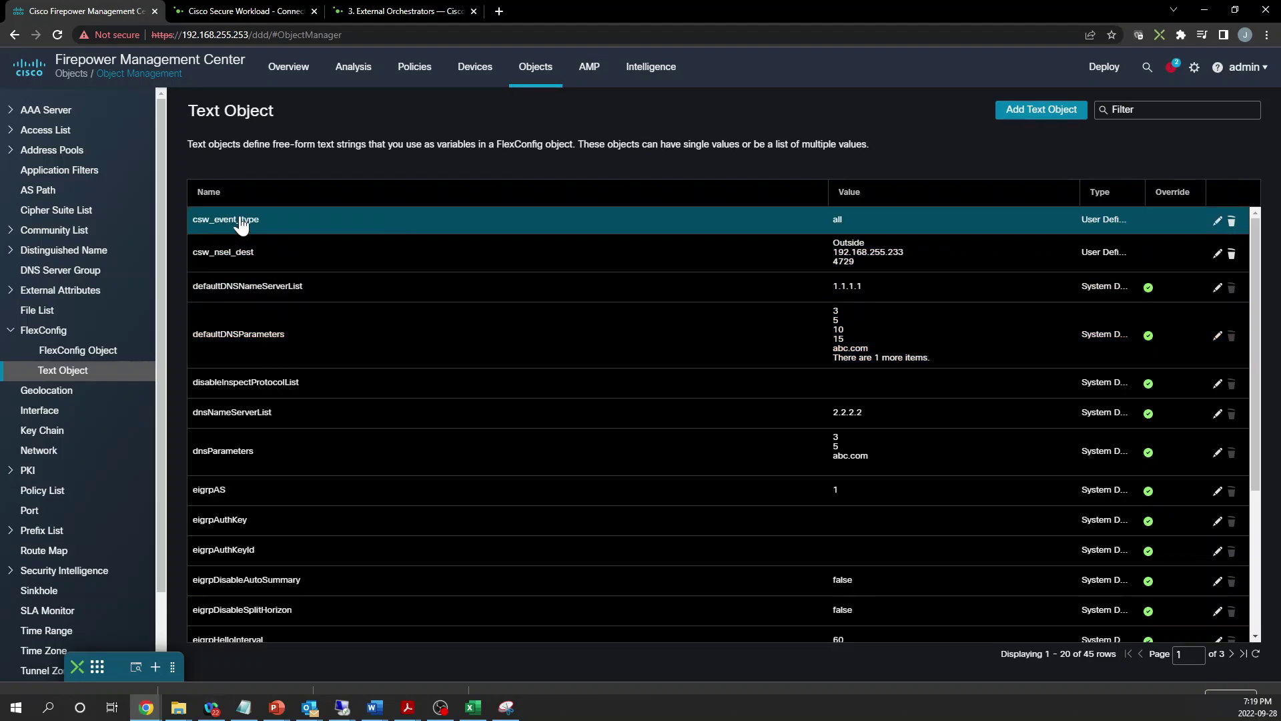
{"action": "left_click", "coordinate": [86, 353]}
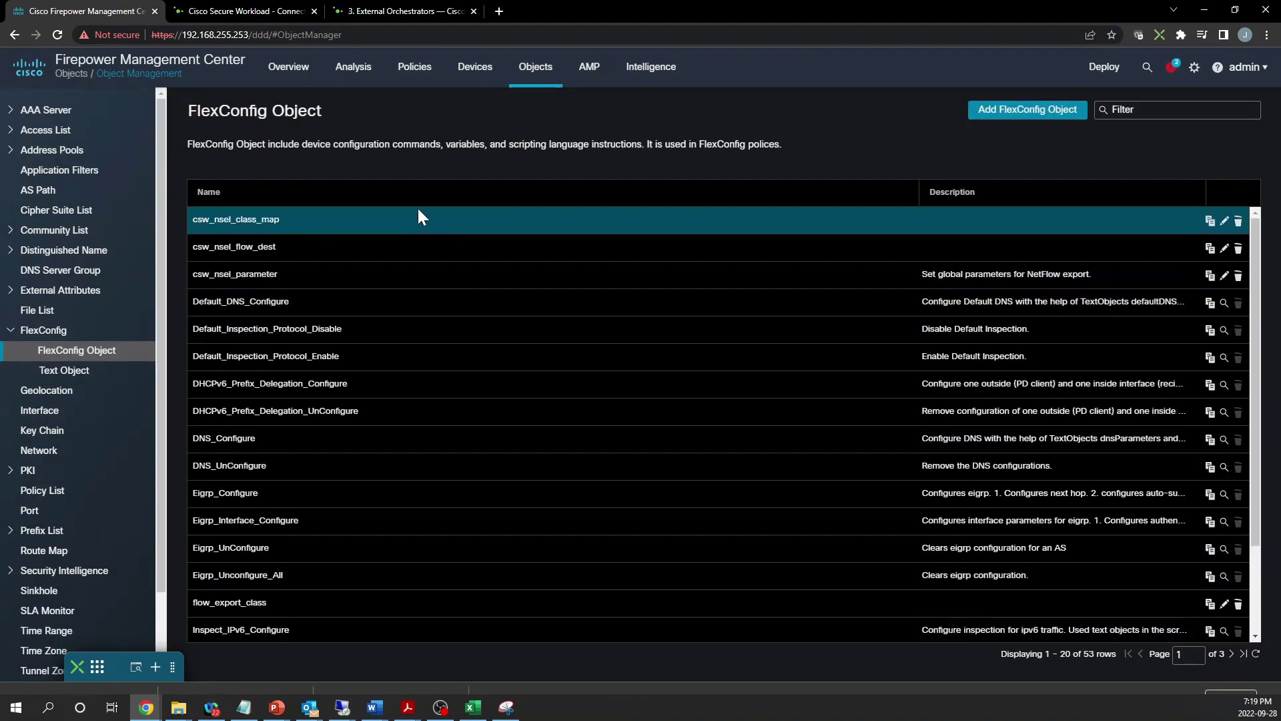
Remove '.get(0)' after $csw_event_type in csw_nsel_class_map and save it
{"action": "left_click", "coordinate": [248, 225]}
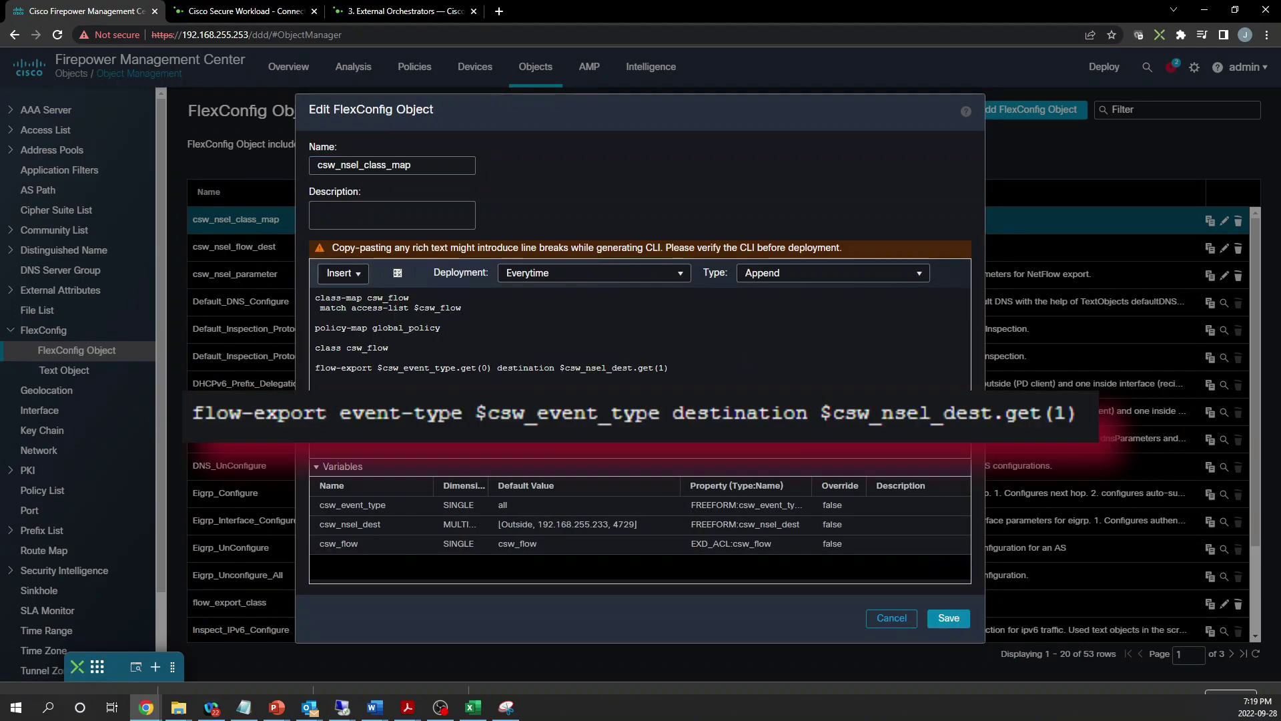
{"action": "key", "text": "BackSpace"}
{"action": "key", "text": "BackSpace"}
{"action": "key", "text": "BackSpace"}
{"action": "key", "text": "BackSpace"}
{"action": "key", "text": "BackSpace"}
{"action": "key", "text": "BackSpace"}
{"action": "key", "text": "BackSpace"}
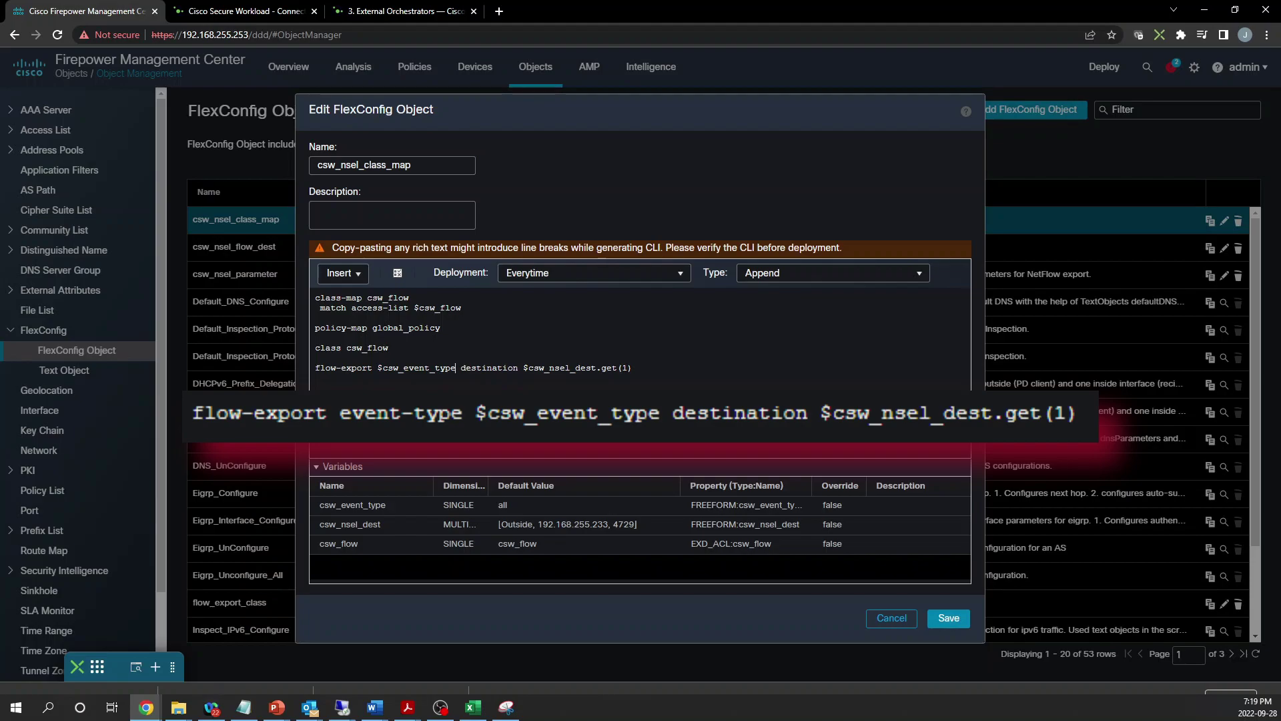
{"action": "left_click", "coordinate": [950, 618]}
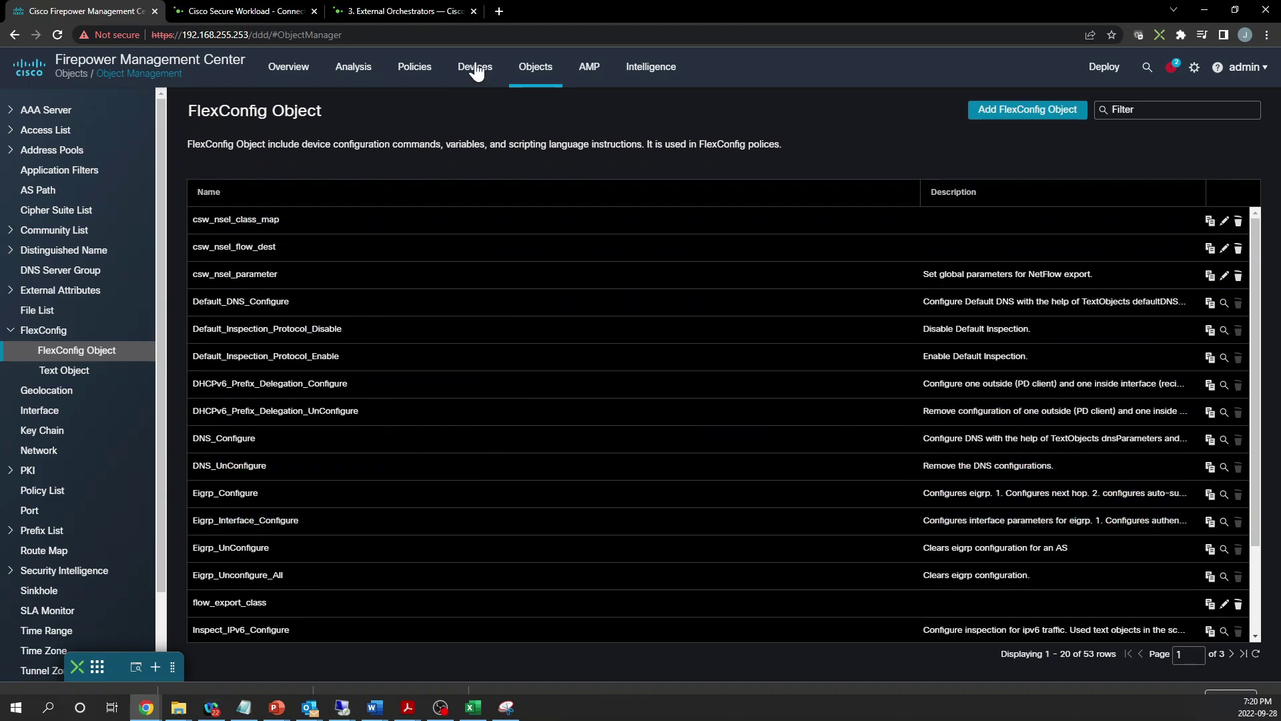
Reopen CSW_FlexConfig and check FTD-A's preview reads flow-export all destination 192.168.255.233
{"action": "mouse_move", "coordinate": [476, 71]}
{"action": "left_click", "coordinate": [498, 209]}
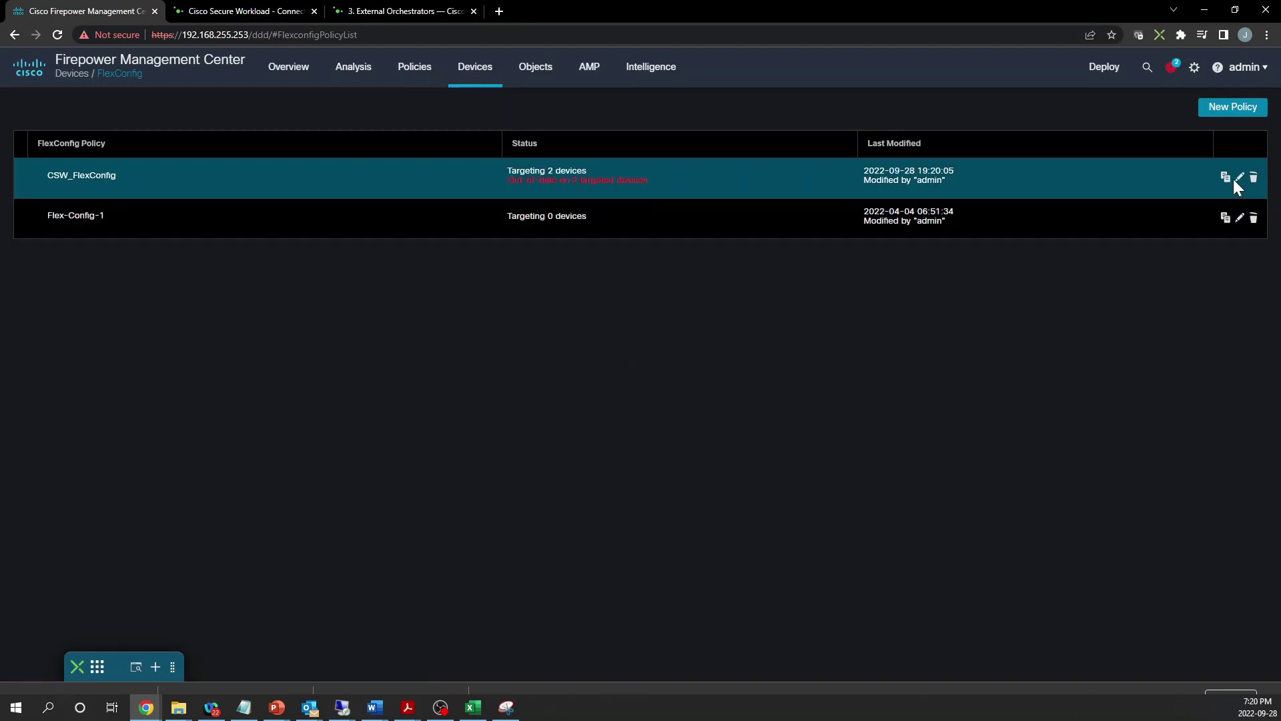
{"action": "left_click", "coordinate": [1238, 177]}
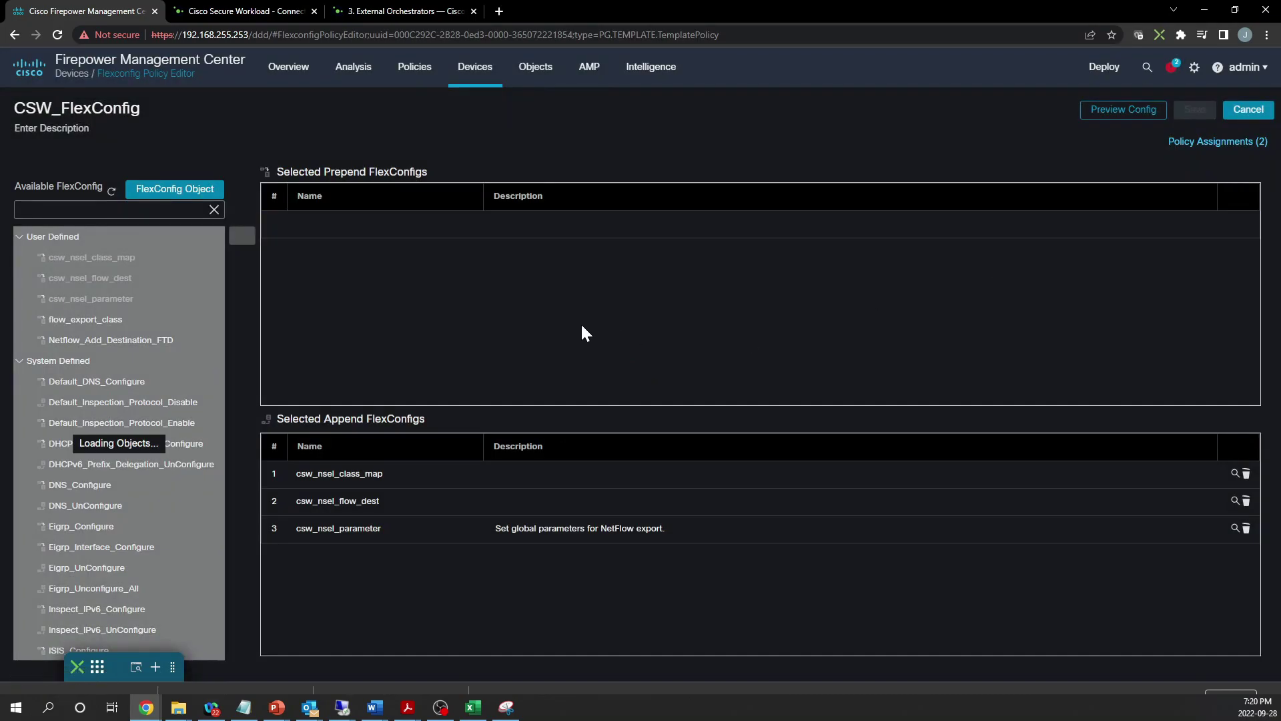
{"action": "left_click", "coordinate": [1125, 108]}
{"action": "left_click", "coordinate": [537, 254]}
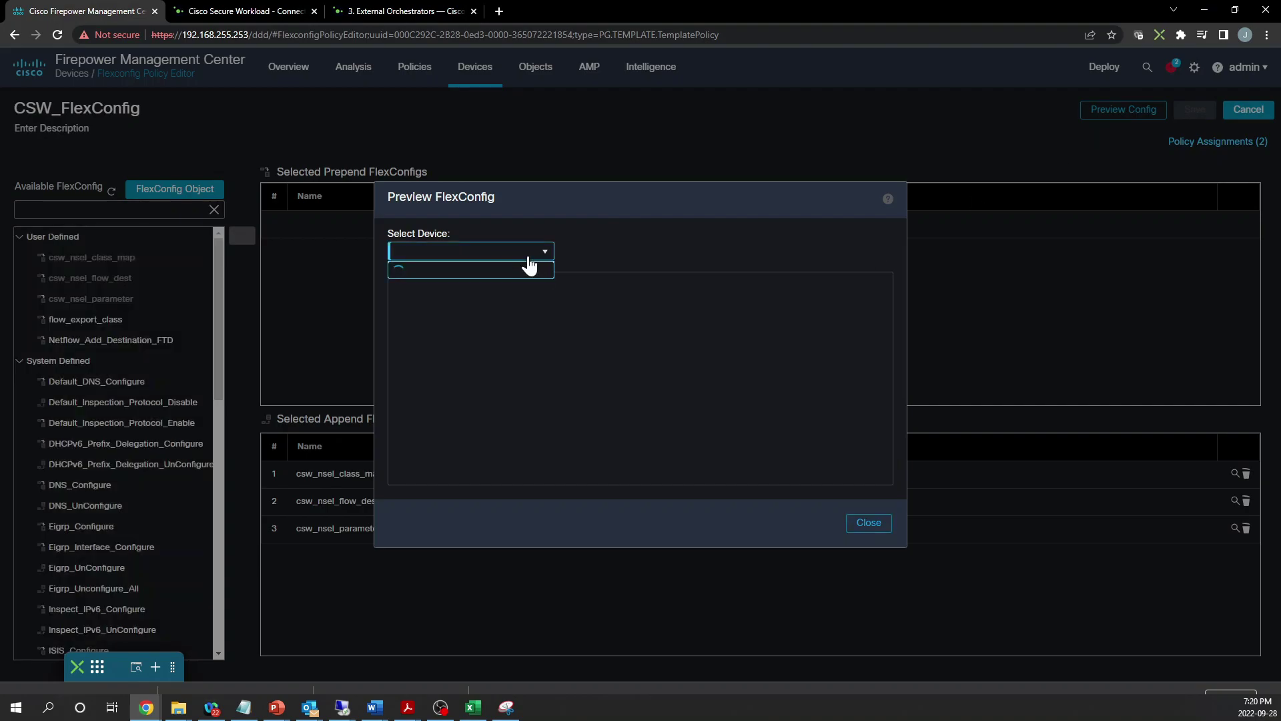
{"action": "left_click", "coordinate": [458, 291]}
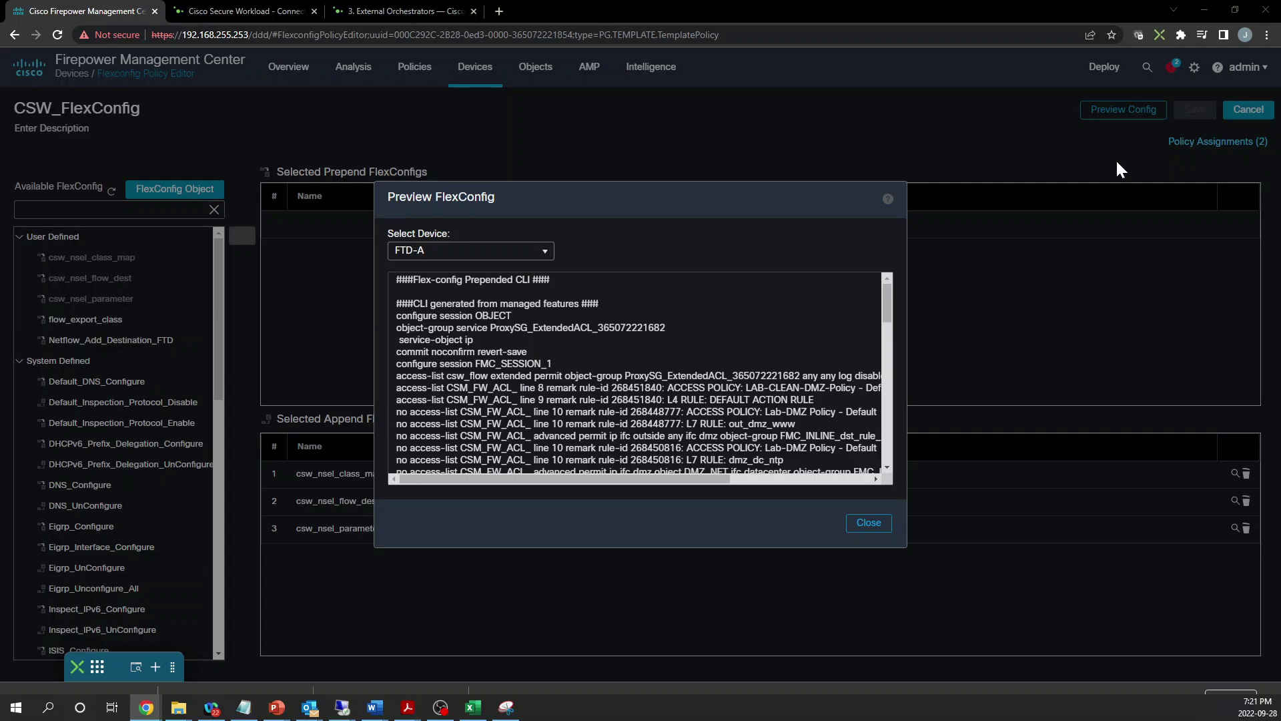
{"action": "left_click_drag", "start_coordinate": [886, 301], "coordinate": [876, 447]}
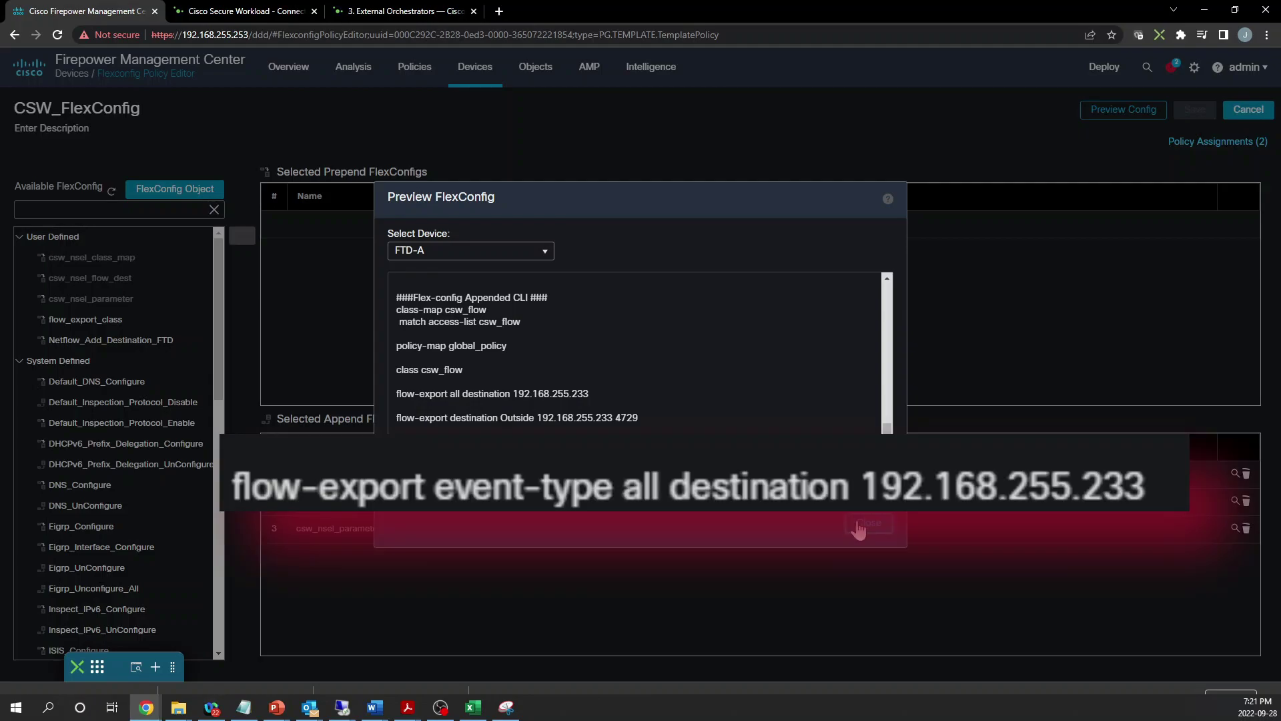
{"action": "left_click", "coordinate": [859, 527]}
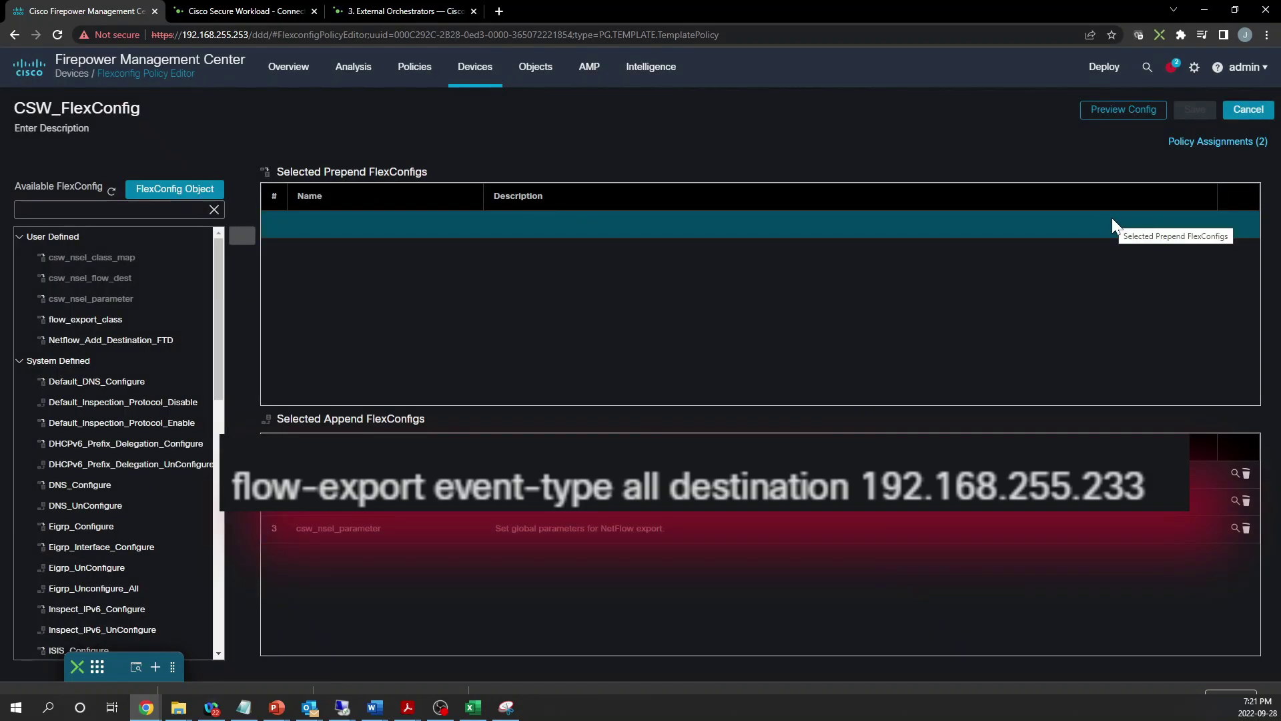
Select FTD-A and FTD-CSW-246 on the Deployment page and deploy them
{"action": "mouse_move", "coordinate": [1104, 67]}
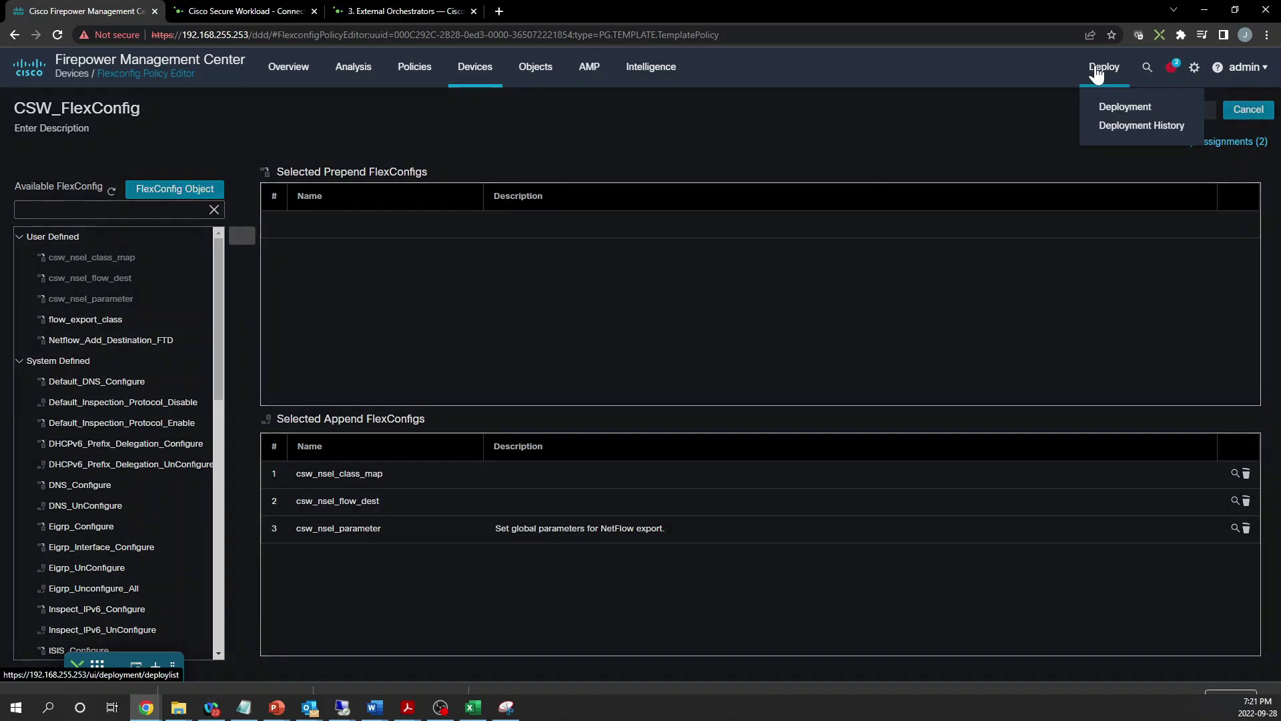
{"action": "left_click", "coordinate": [1104, 107]}
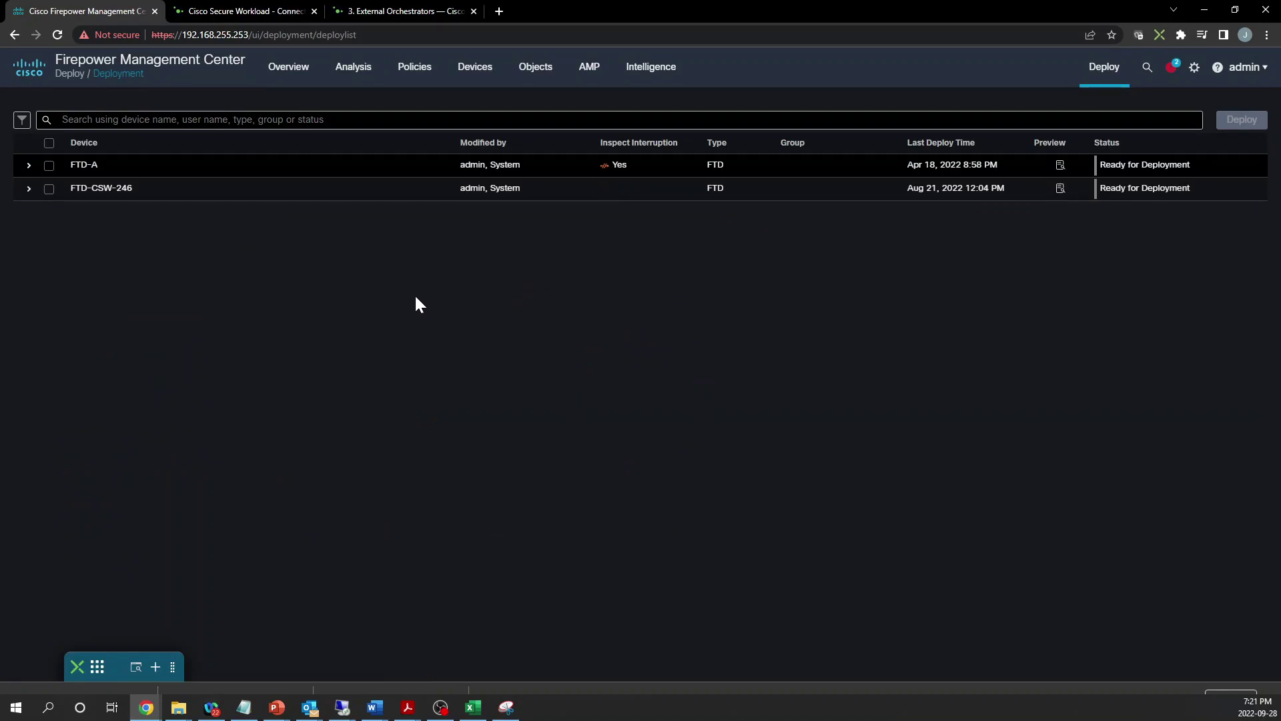
{"action": "left_click", "coordinate": [49, 166]}
{"action": "left_click", "coordinate": [50, 189]}
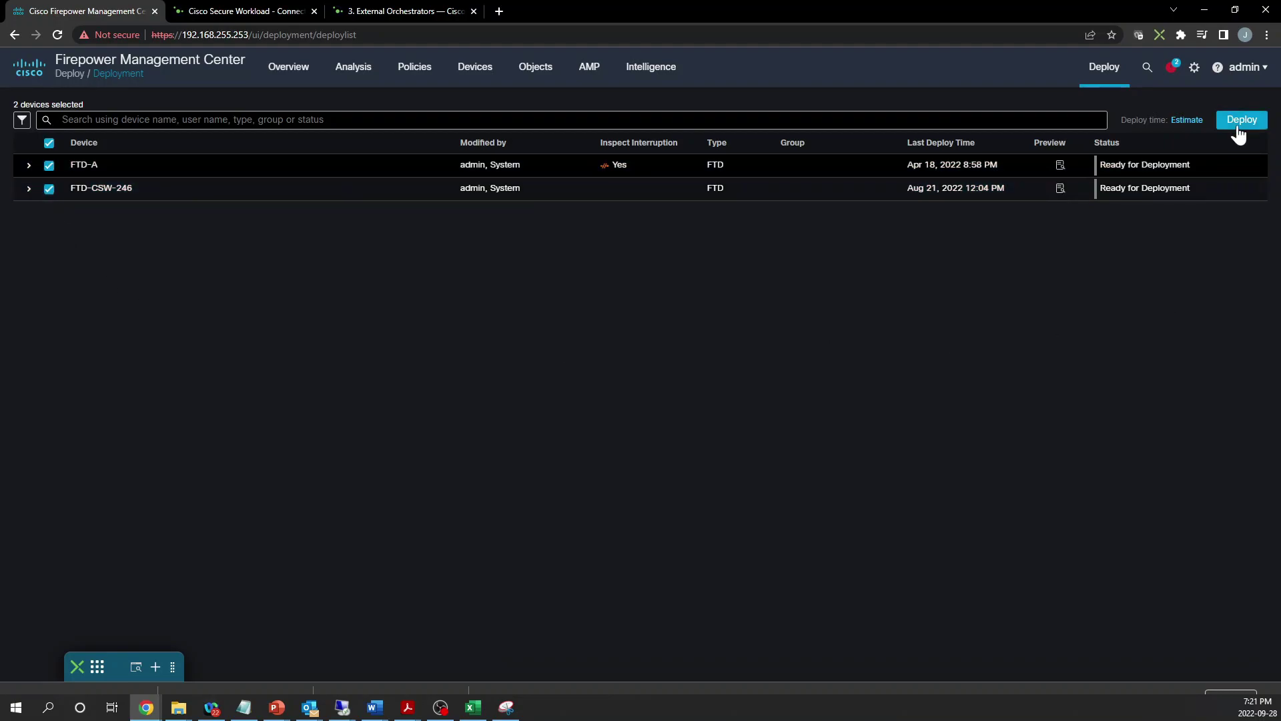
{"action": "left_click", "coordinate": [1239, 121]}
Add the deployment note CSW-FLexConfig and confirm the deployment to both devices
{"action": "left_click", "coordinate": [785, 460]}
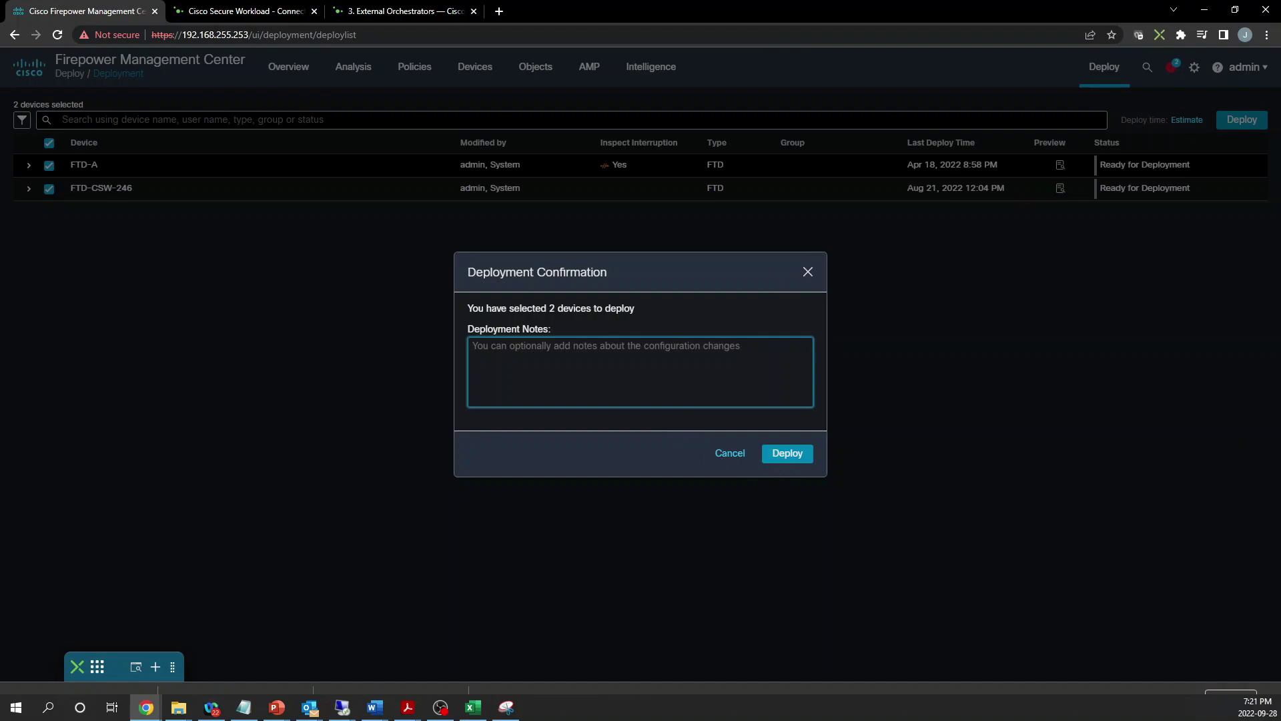
{"action": "type", "text": "CSW-FLexConfig"}
{"action": "left_click", "coordinate": [782, 447]}
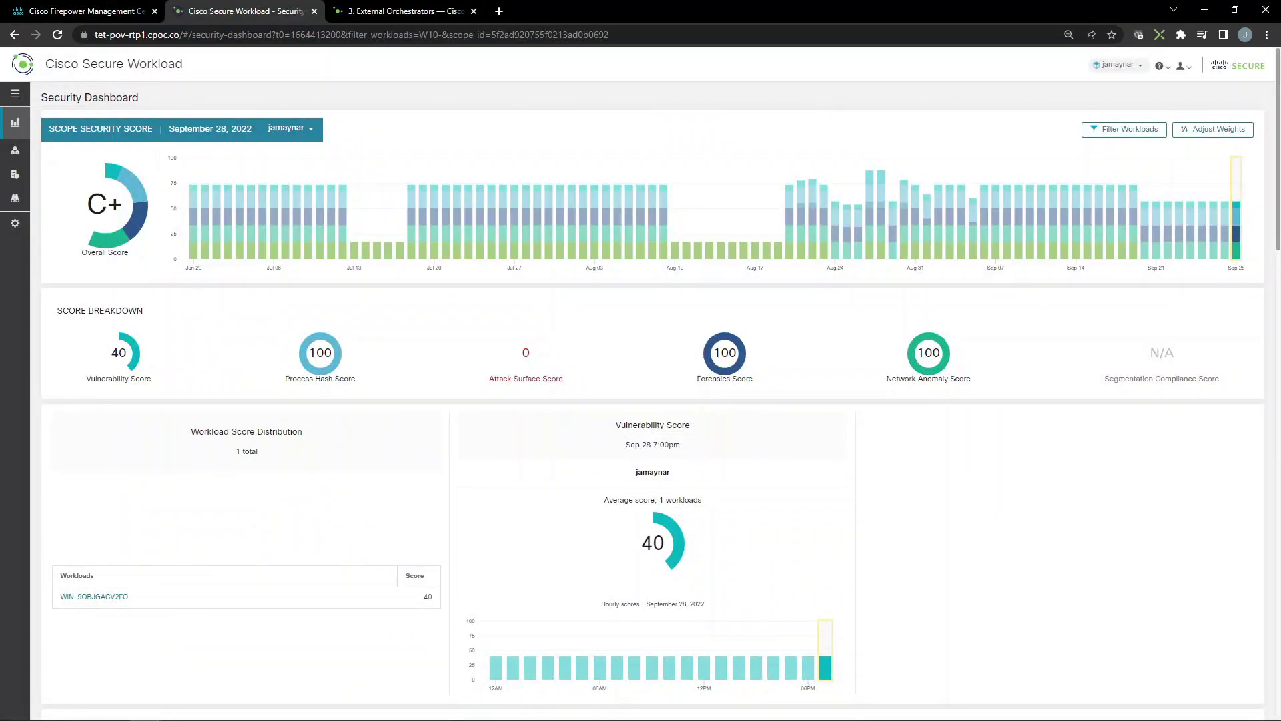
{"action": "mouse_move", "coordinate": [58, 298]}
{"action": "left_click", "coordinate": [55, 227]}
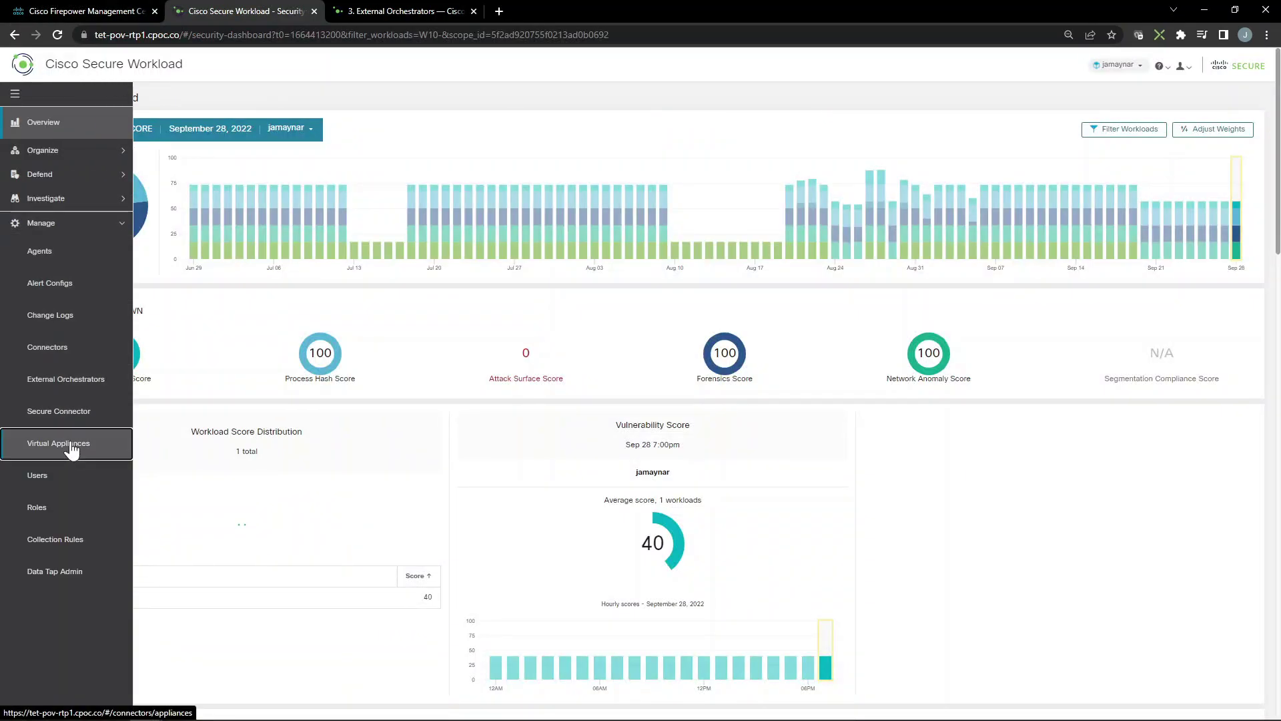
Open the Cisco Secure Firewall connector's details under Manage > Virtual Appliances
{"action": "left_click", "coordinate": [70, 445]}
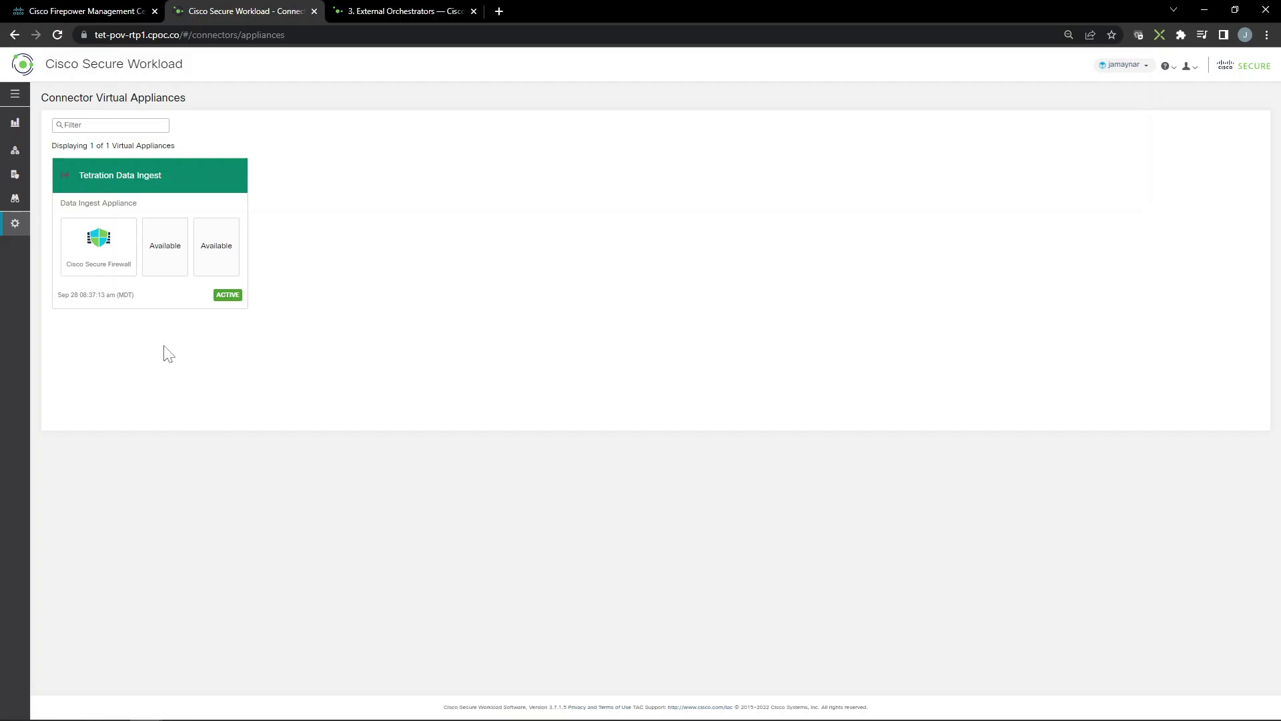
{"action": "left_click", "coordinate": [113, 271]}
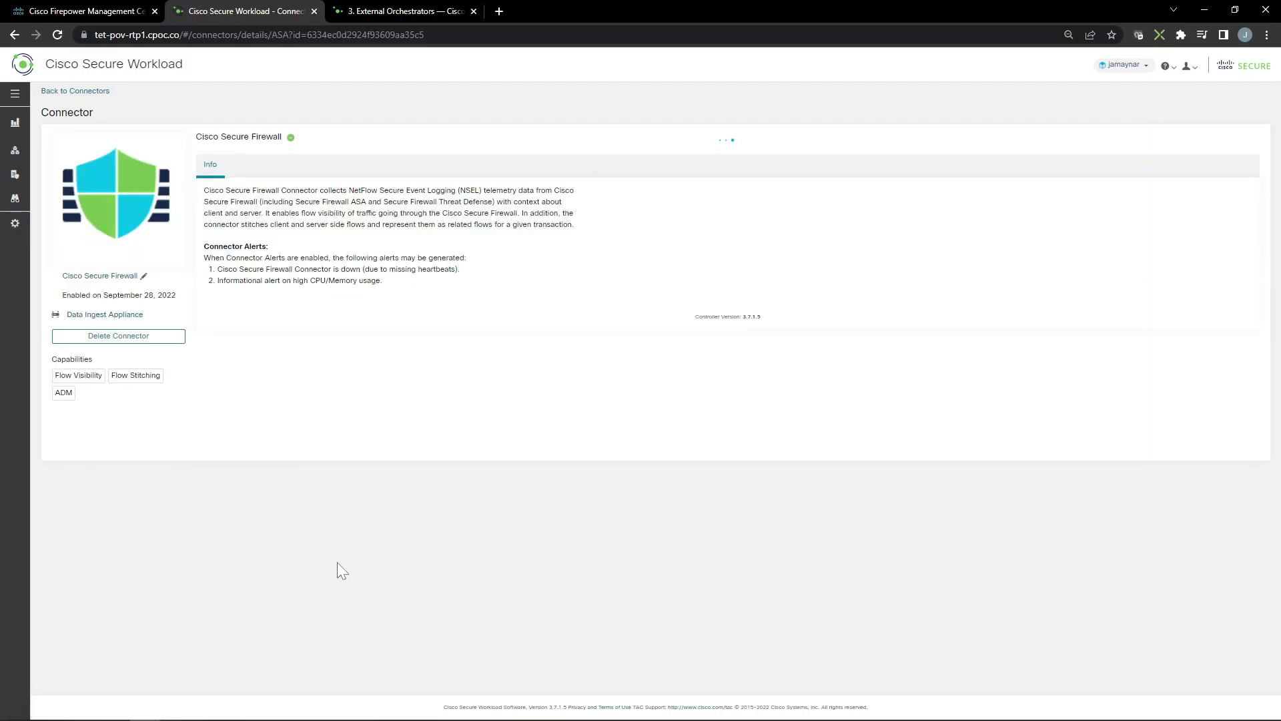